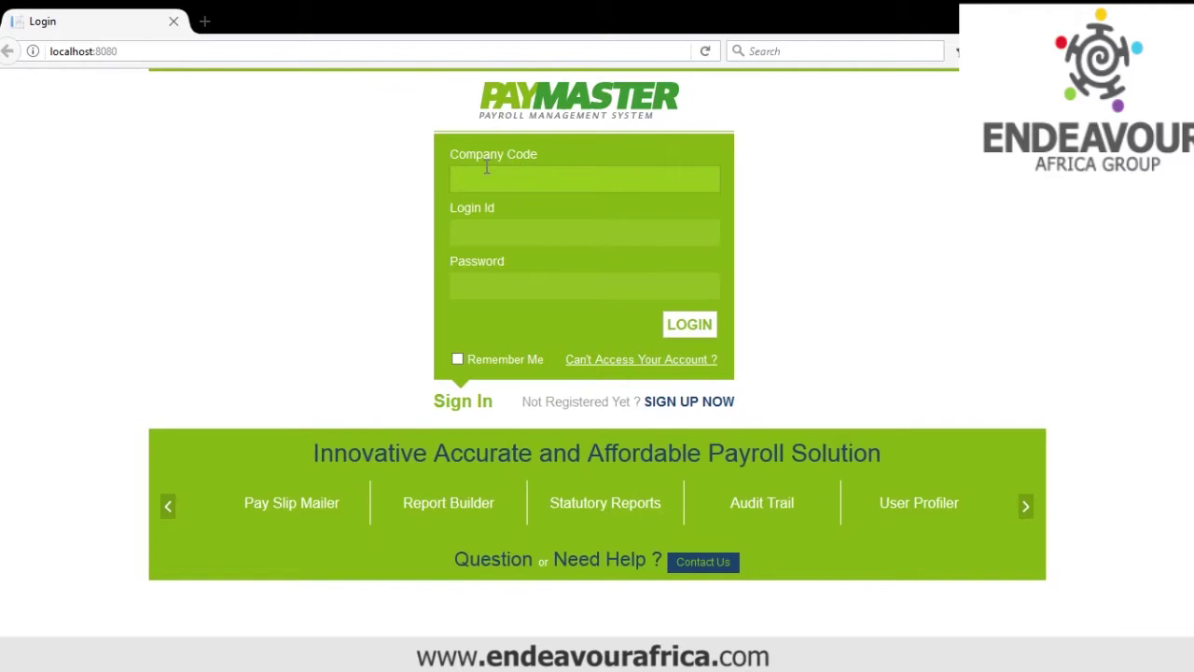
Step: Sign in with company code EAL, login id admin and the account password
text(EAL)
key(Tab)
text(admin)
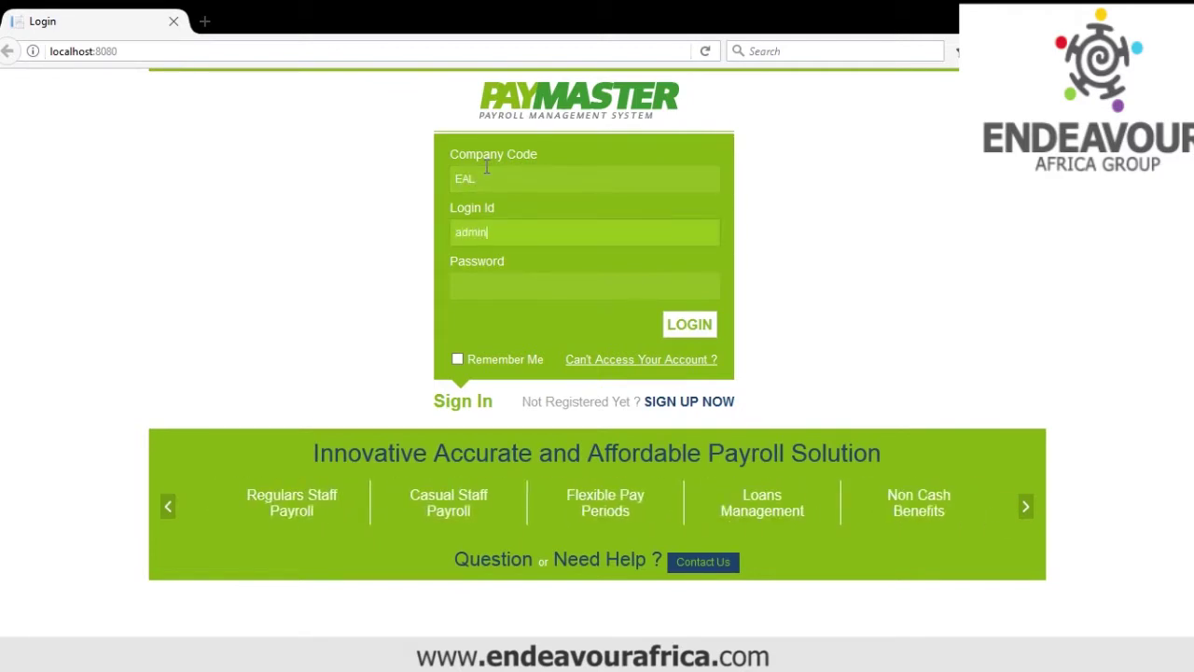
key(Tab)
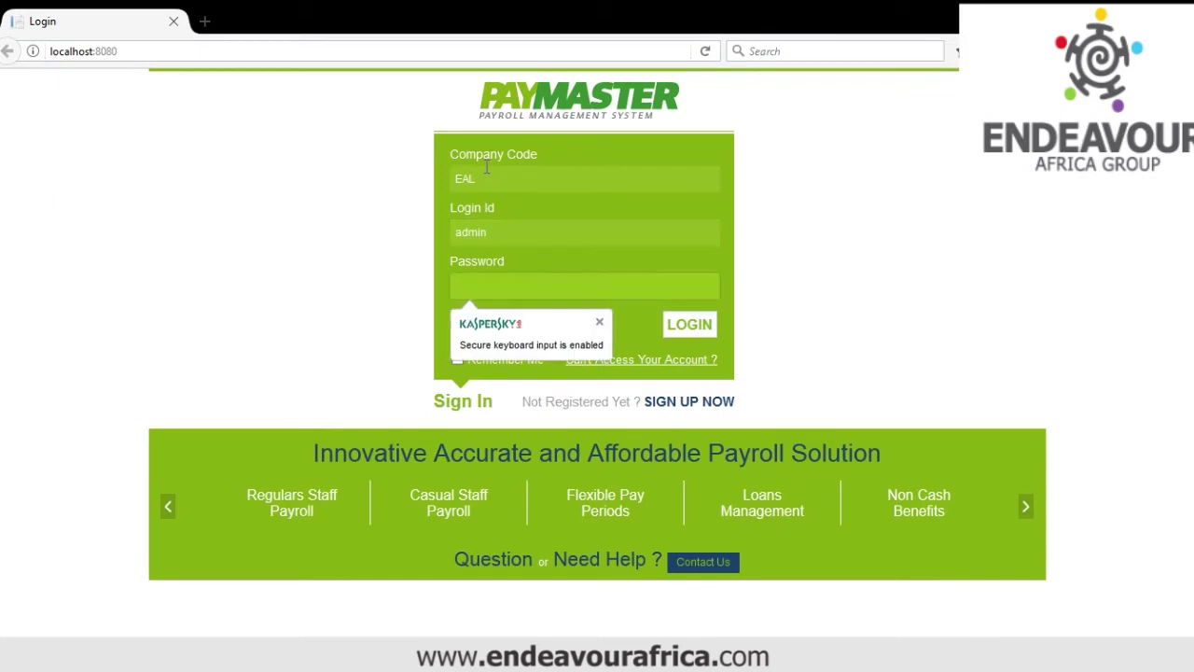
text(*)
key(BackSpace)
text(*****)
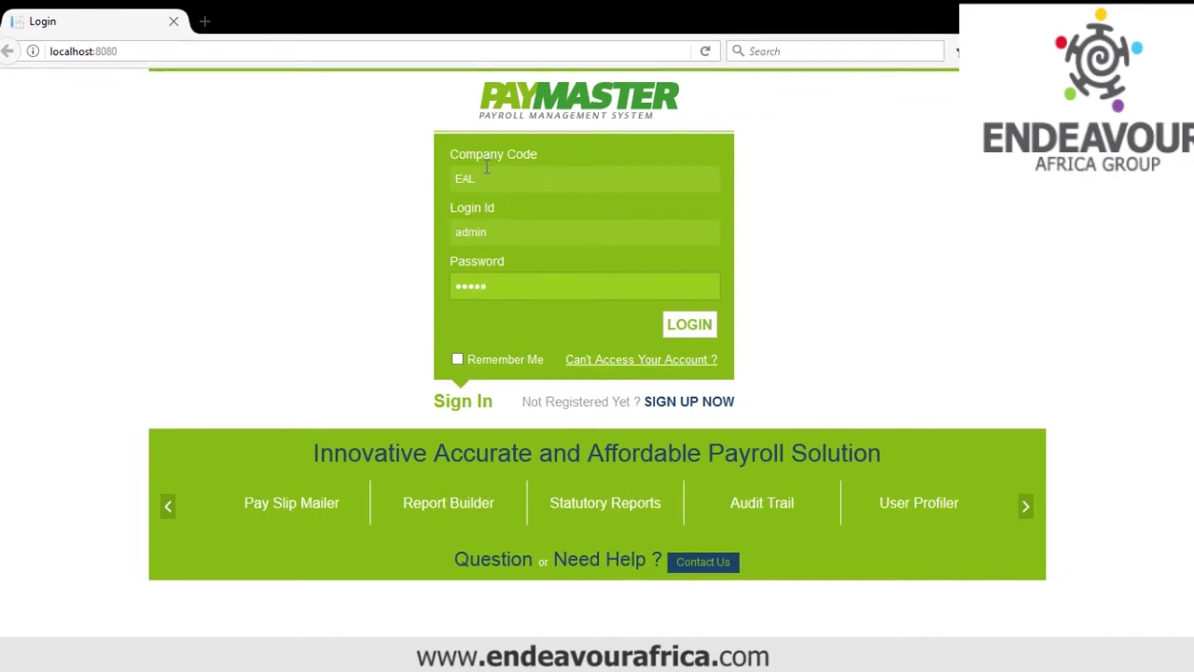
click(486, 167)
key(Return)
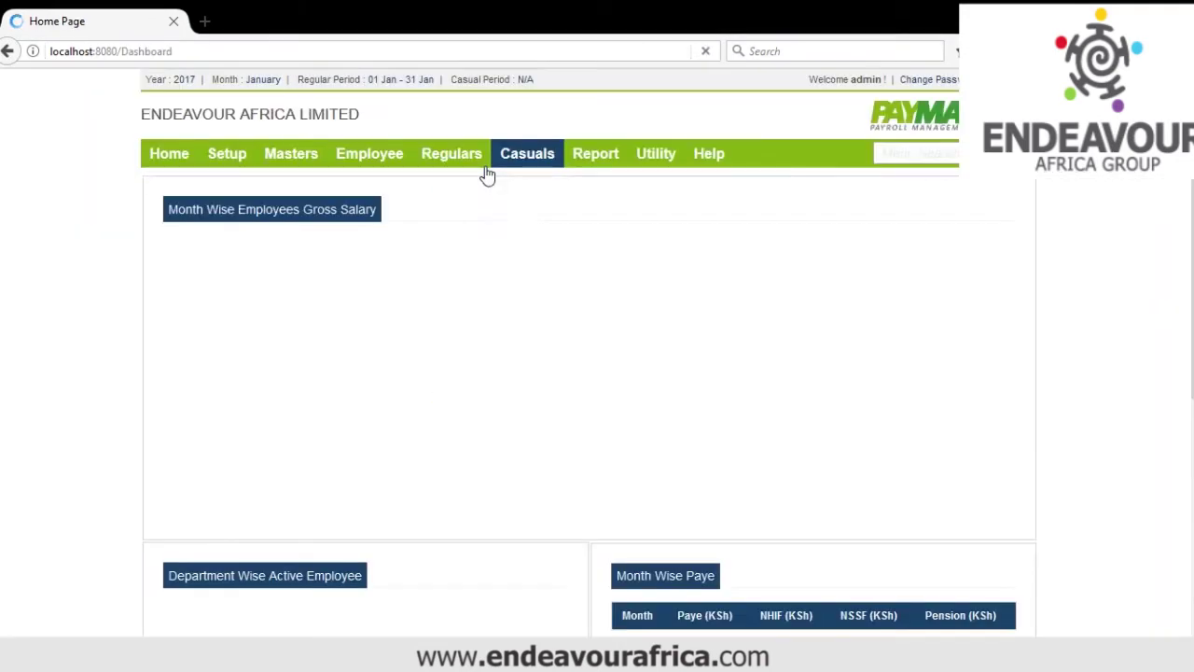
mouse_move(486, 173)
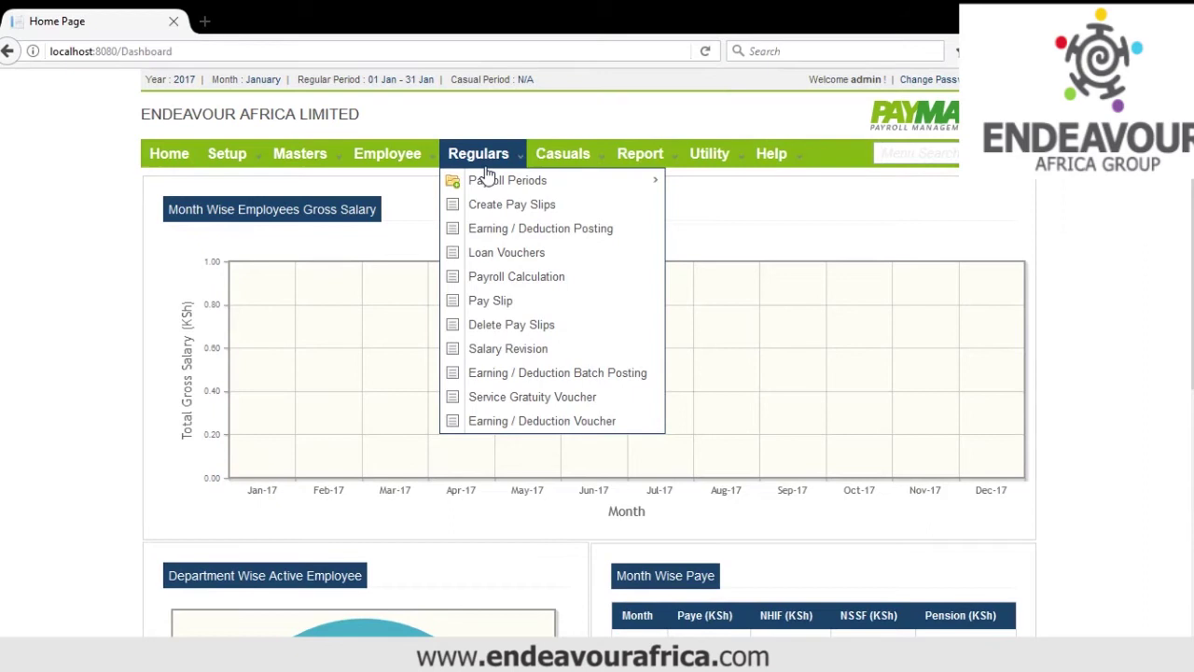
mouse_move(308, 167)
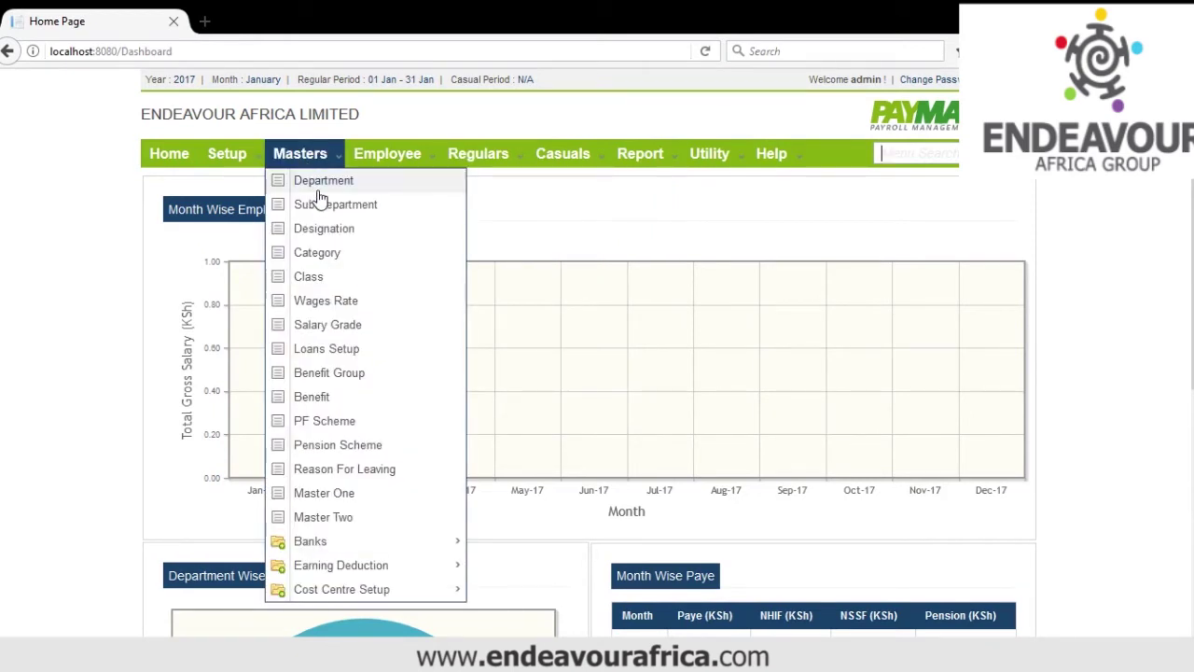
Step: Open the department list and add the ACCOUNTS department
click(326, 187)
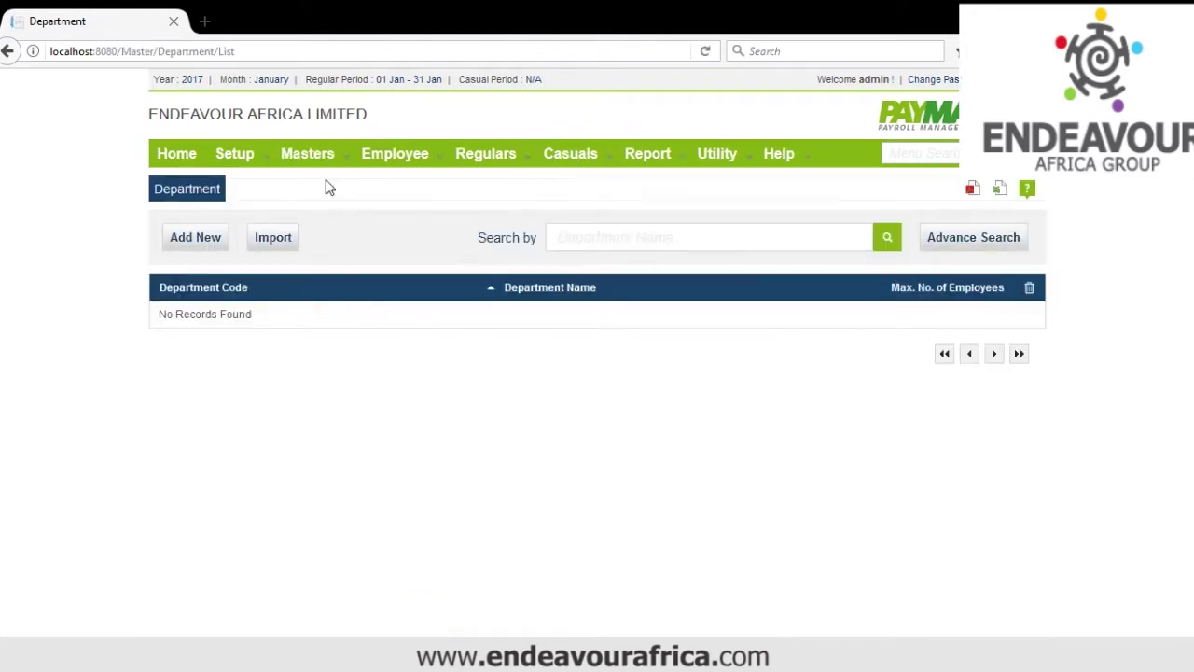
click(177, 244)
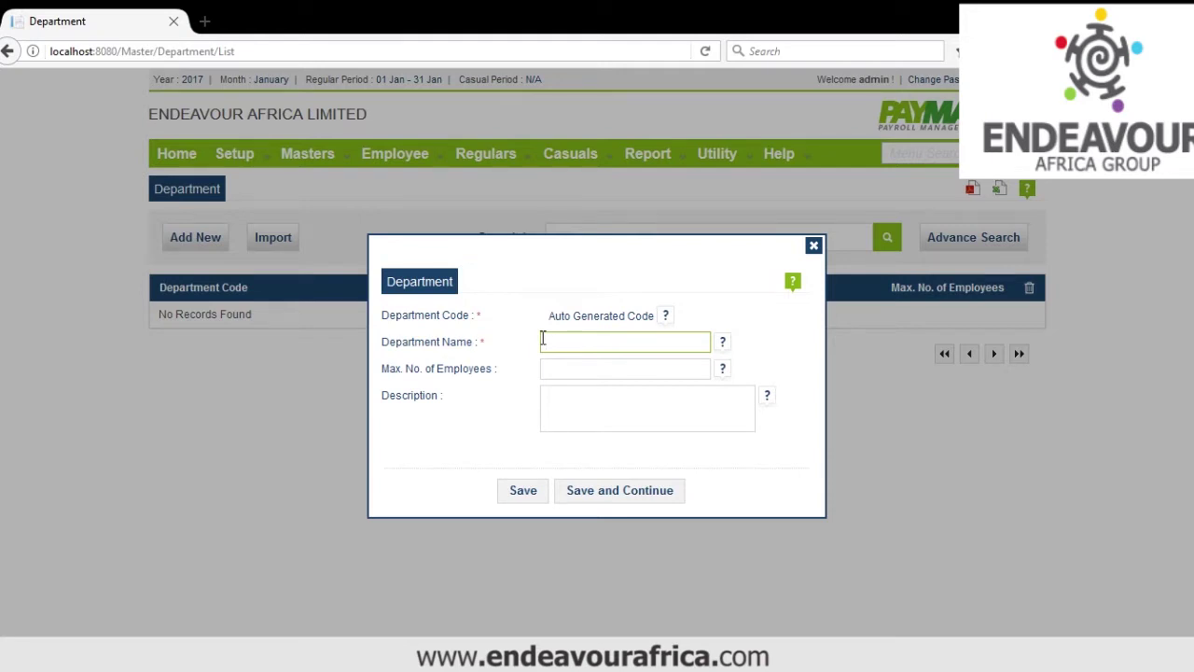
text(ACCOUNTS)
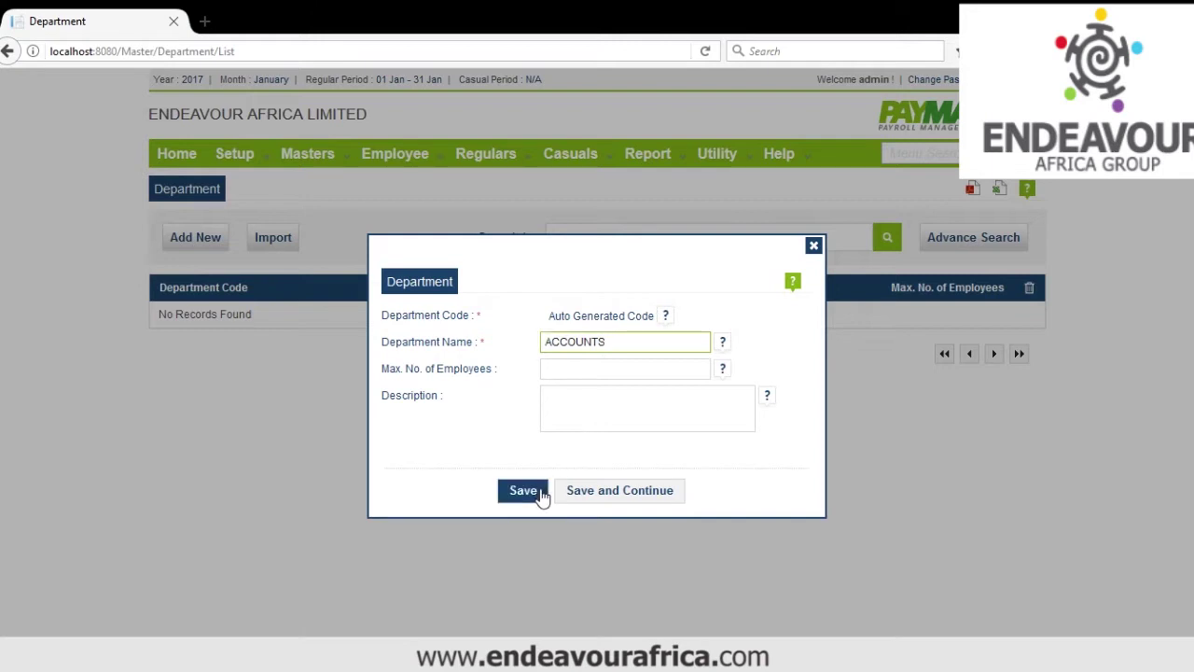
click(576, 488)
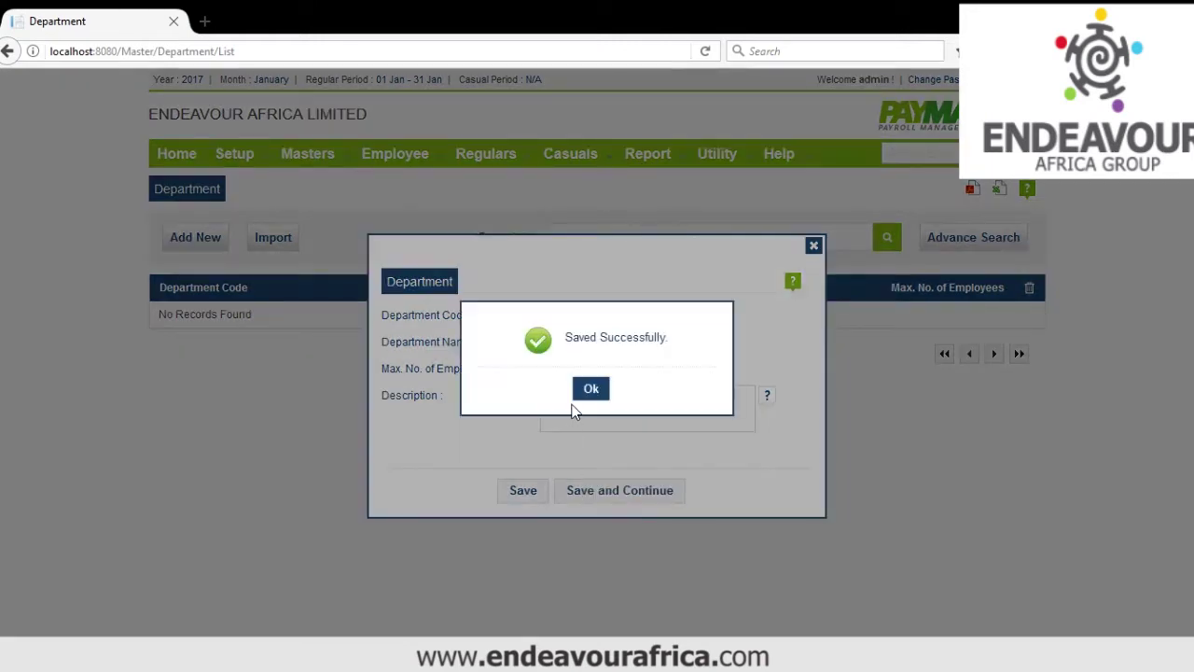
click(579, 392)
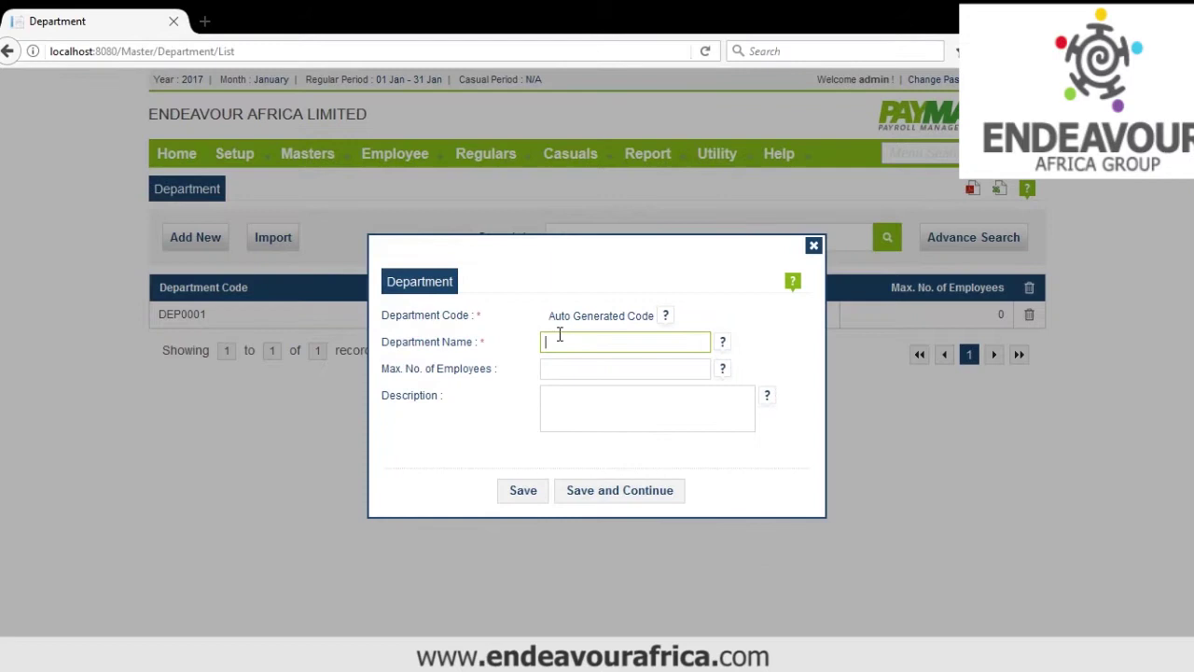
Step: Add the HR and PRODUCTION departments
text(HR)
click(614, 487)
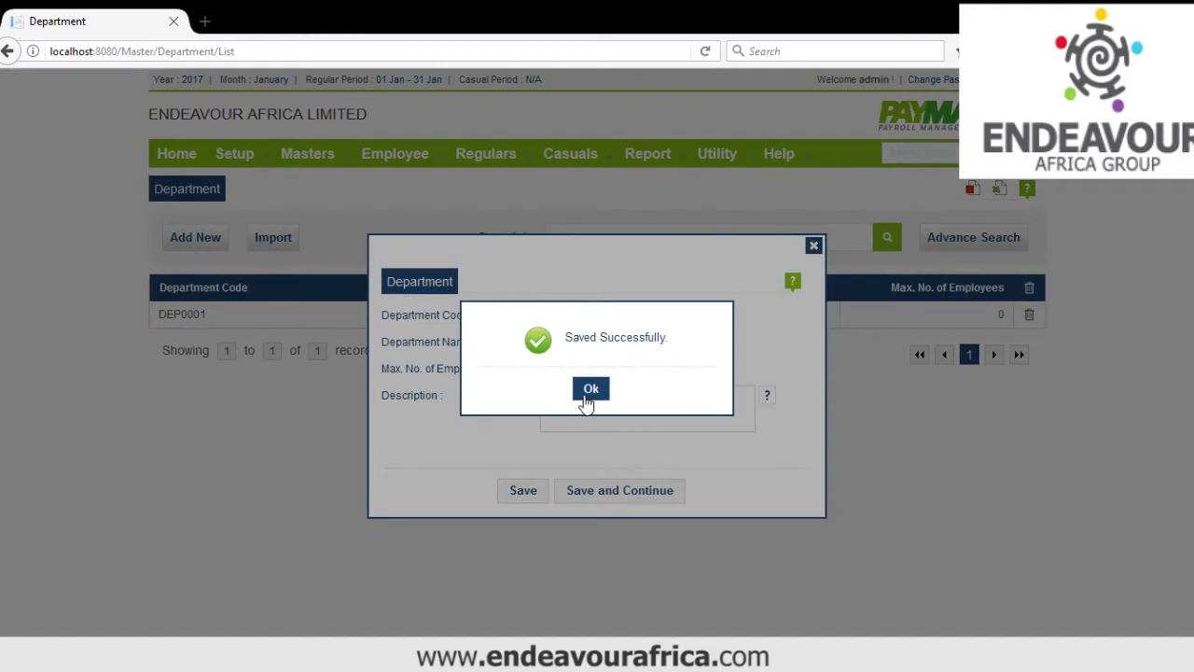
click(585, 393)
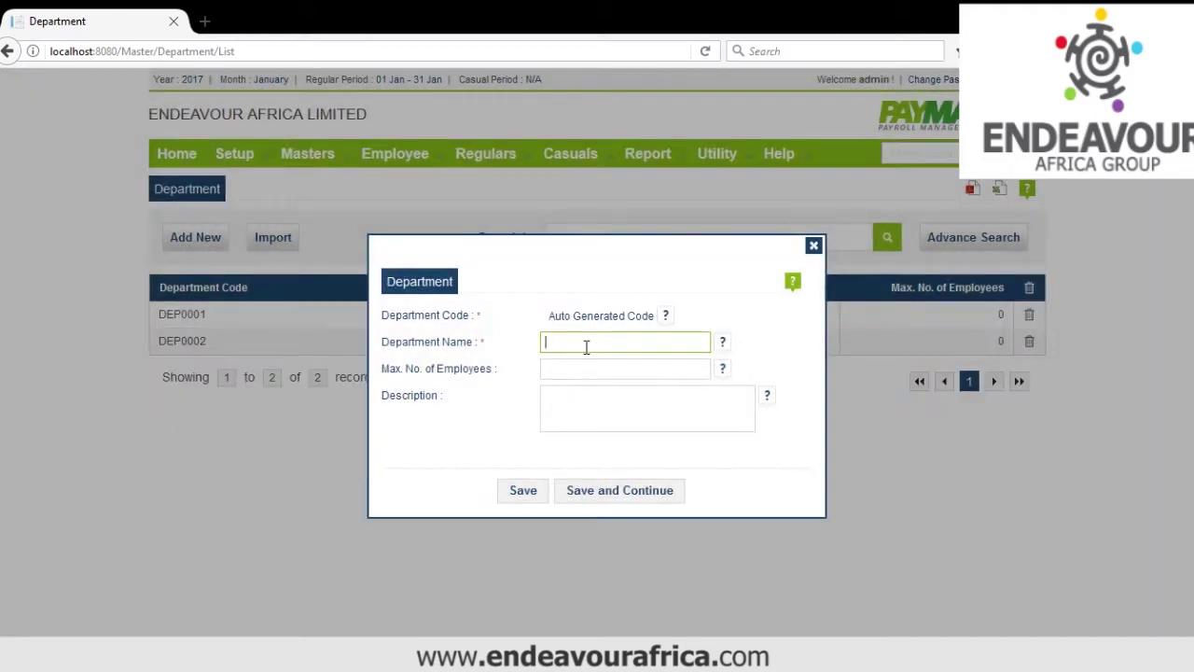
text(PRODUCTION)
click(560, 370)
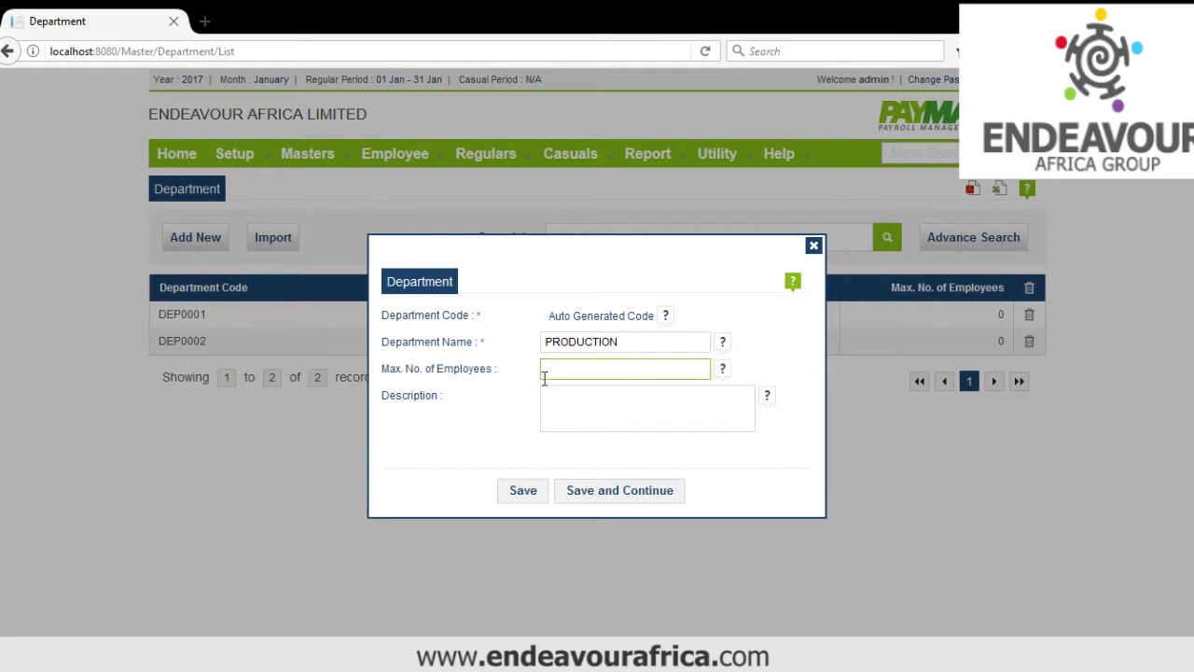
click(541, 495)
click(588, 395)
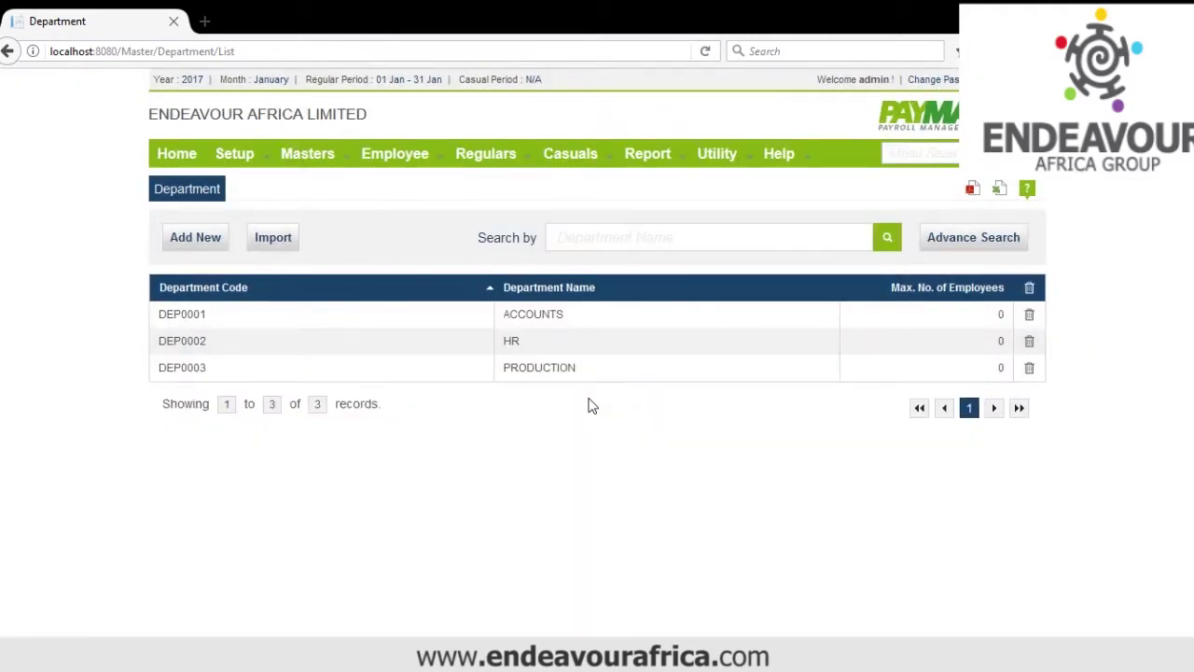
Step: Display the Masters menu's list of master data sections
mouse_move(235, 166)
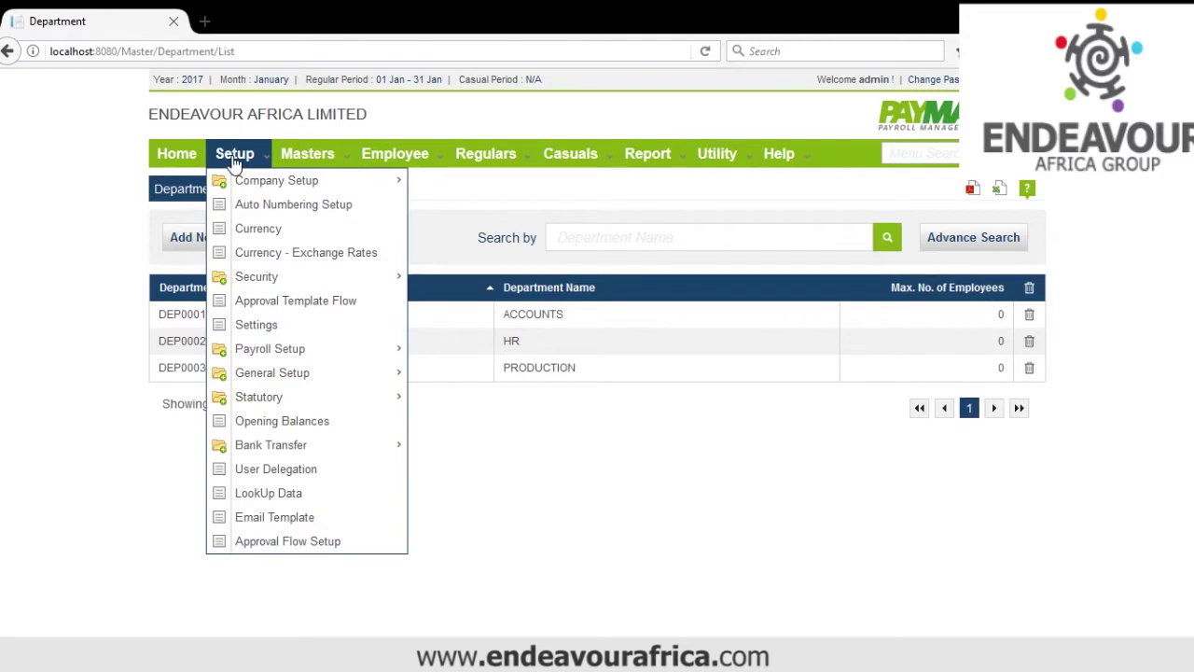
mouse_move(306, 164)
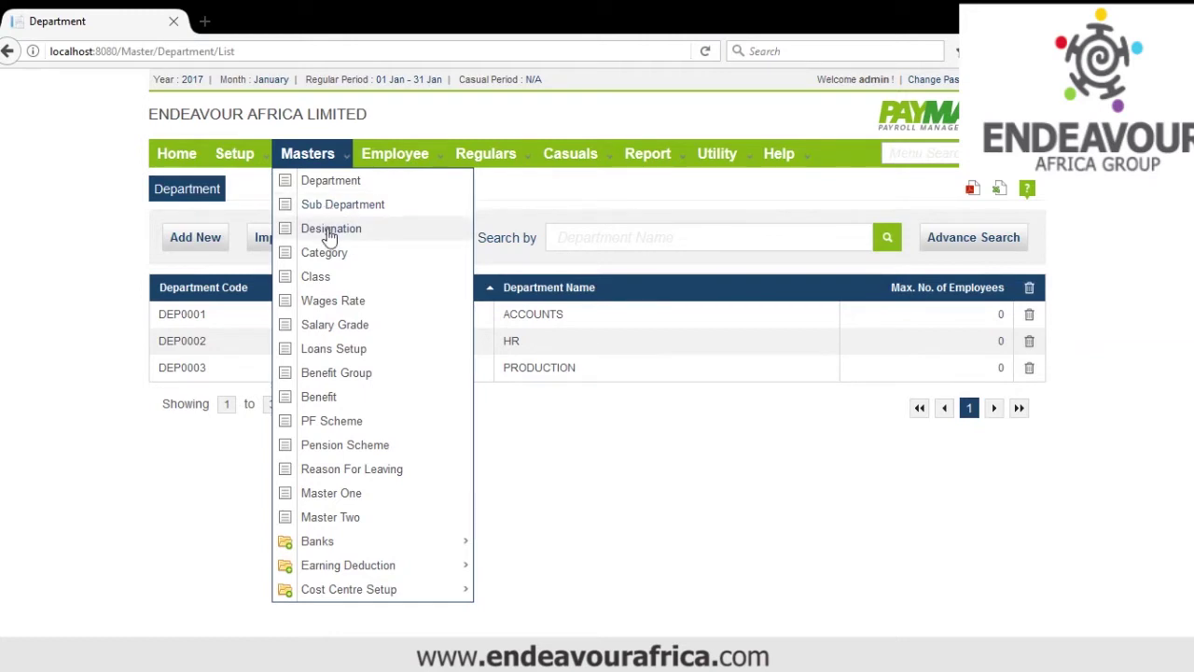
Step: Open the designation list and add the Accountant designation
click(328, 233)
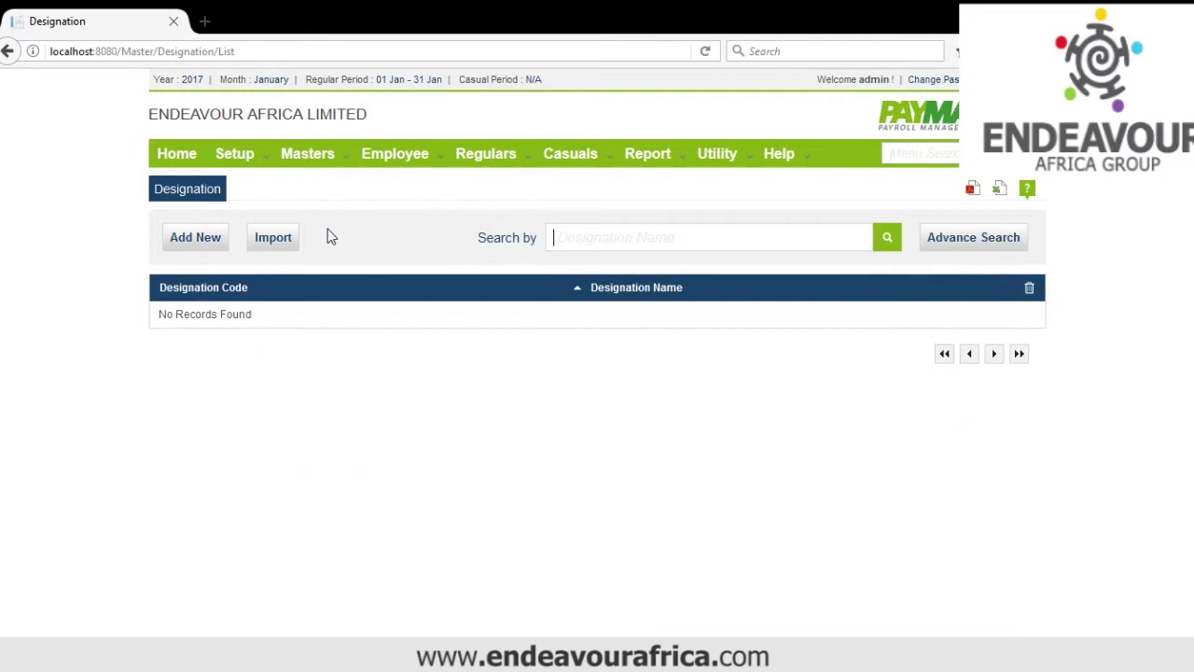
click(204, 245)
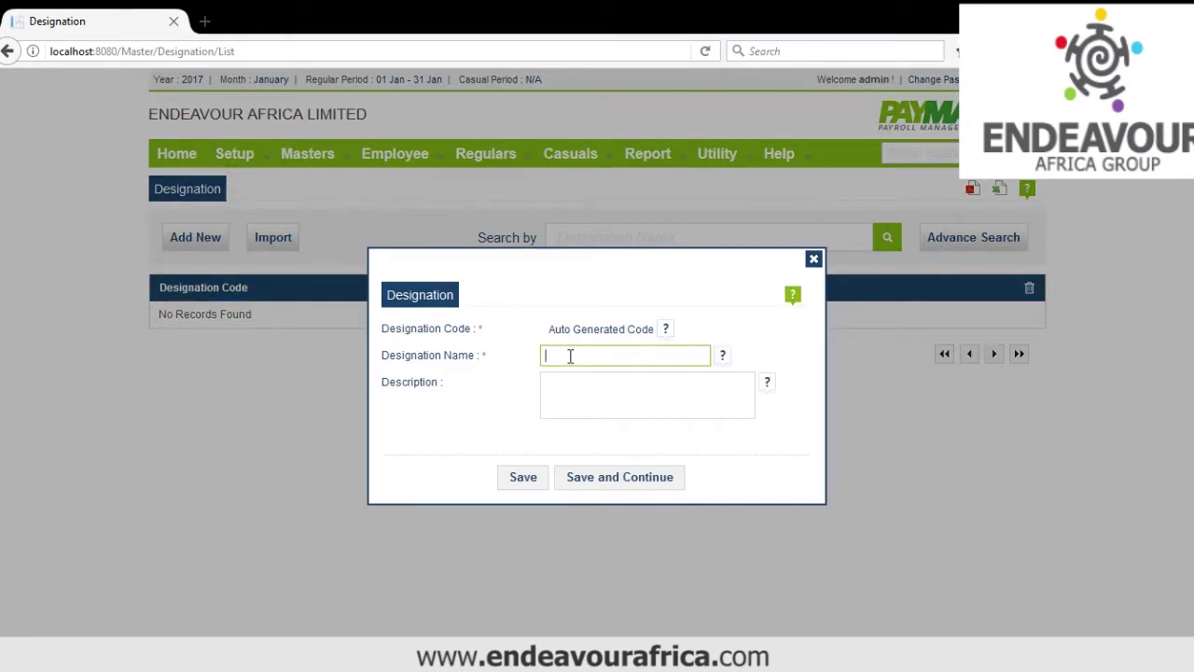
text(Accountant)
click(588, 479)
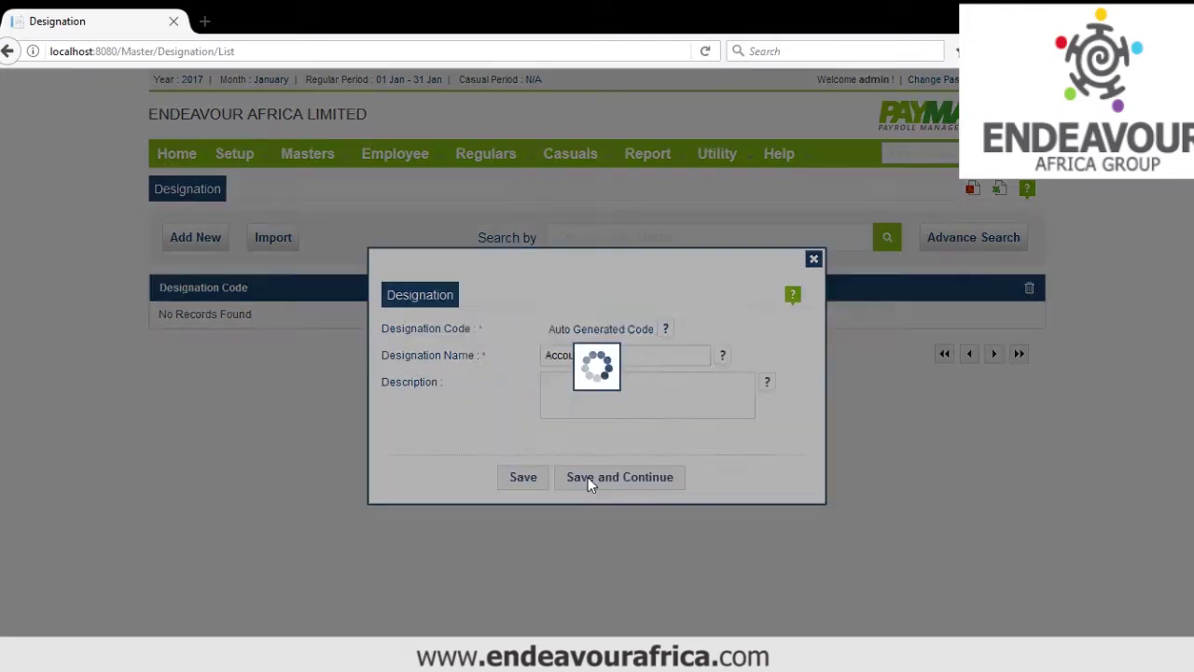
click(583, 395)
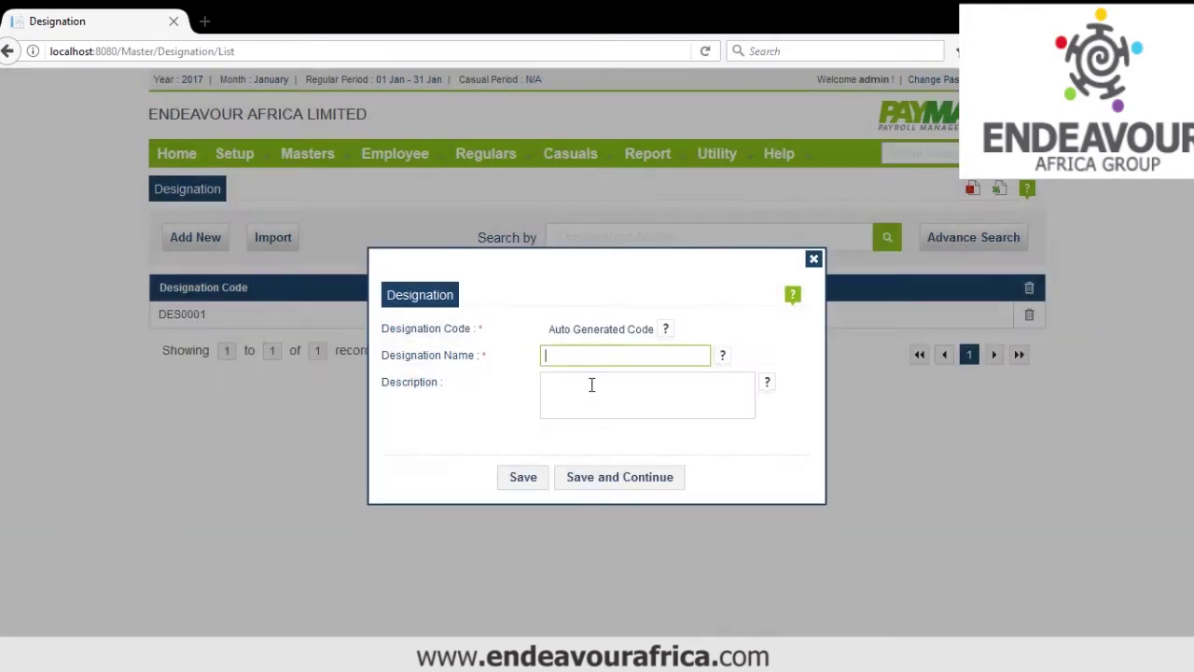
Step: Add the Hr Manager and General worker designations
text(Hr Manager)
click(605, 481)
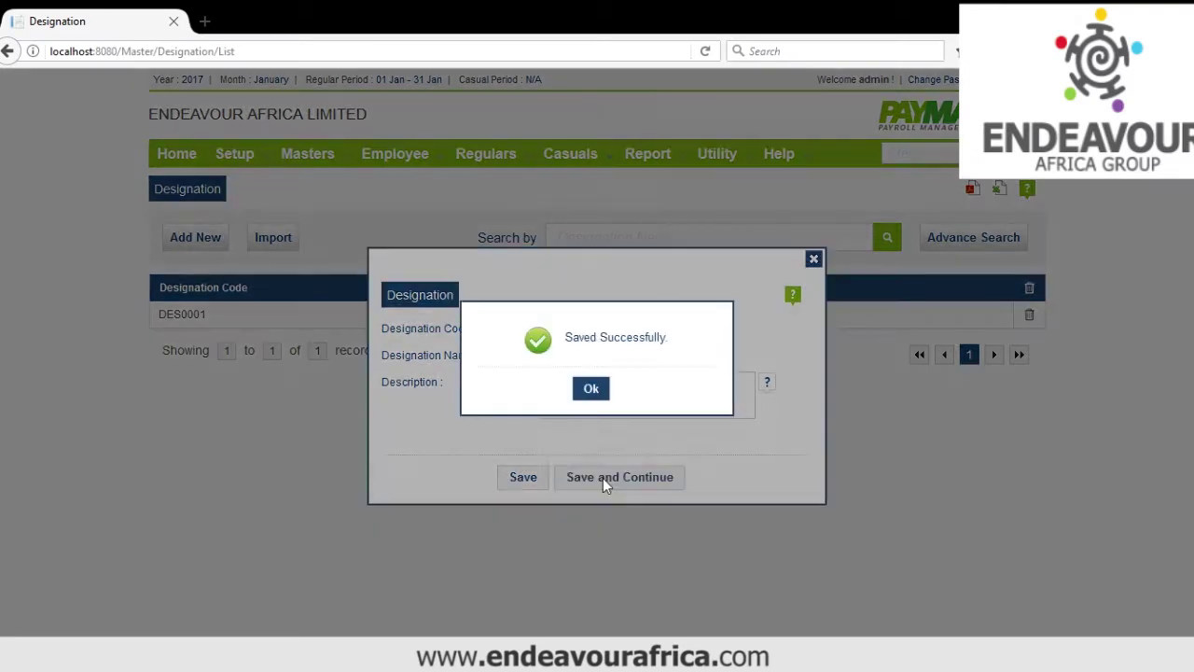
click(590, 390)
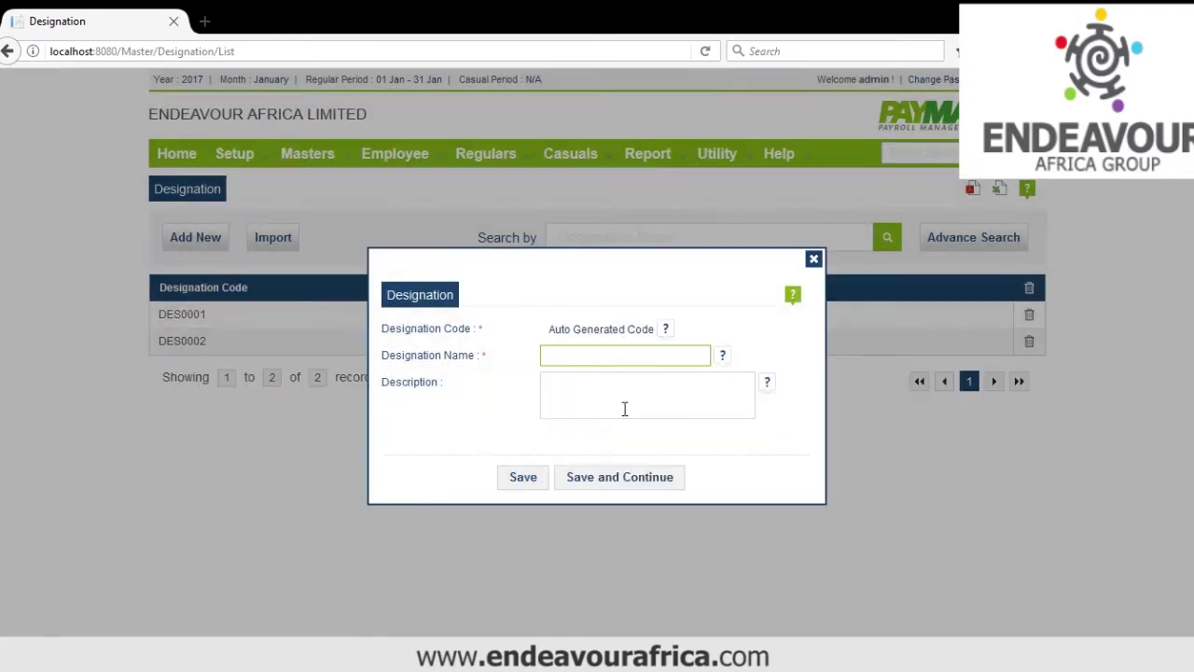
text(Geer)
key(BackSpace)
text(neral worker)
click(528, 479)
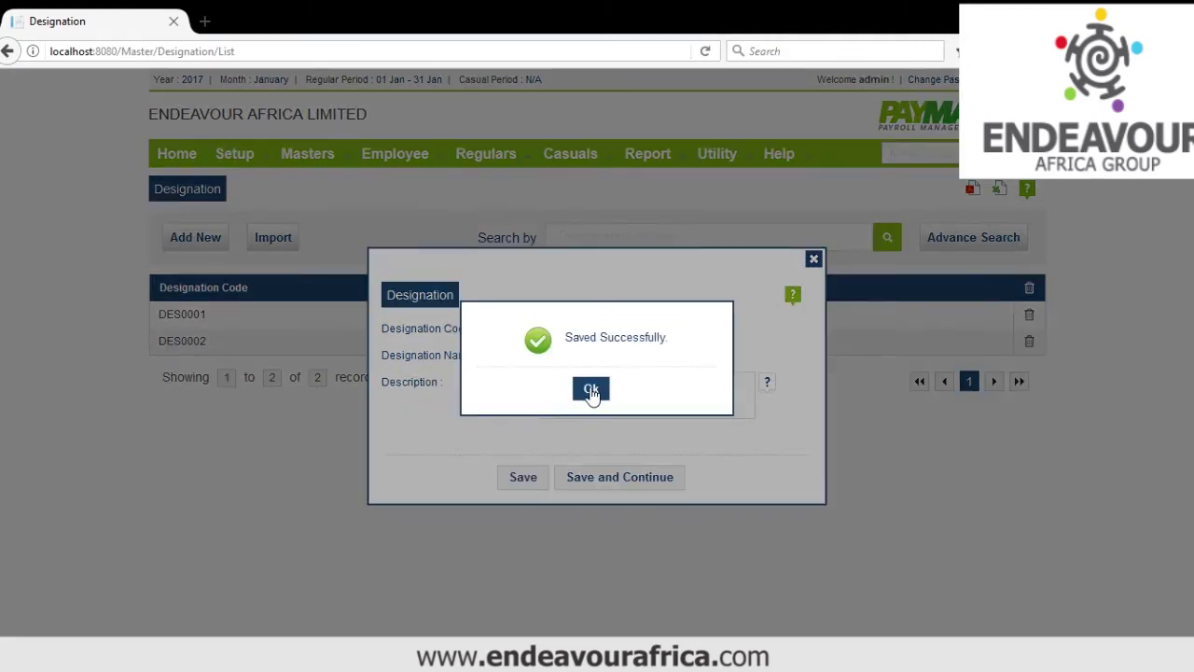
click(590, 389)
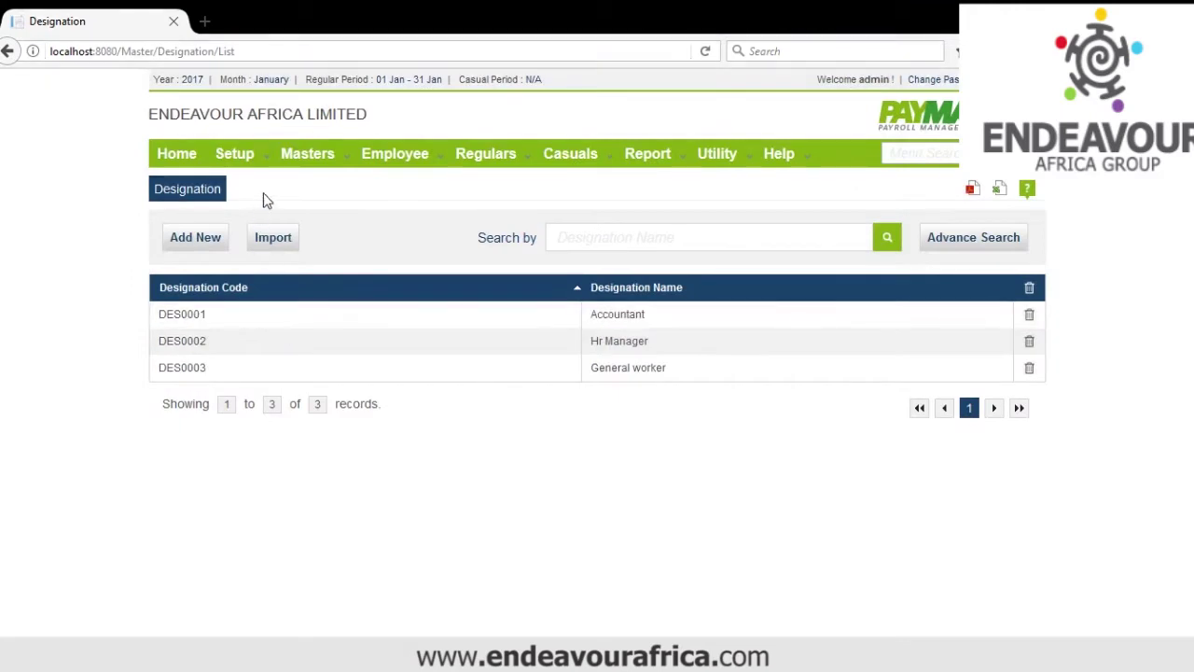
click(306, 155)
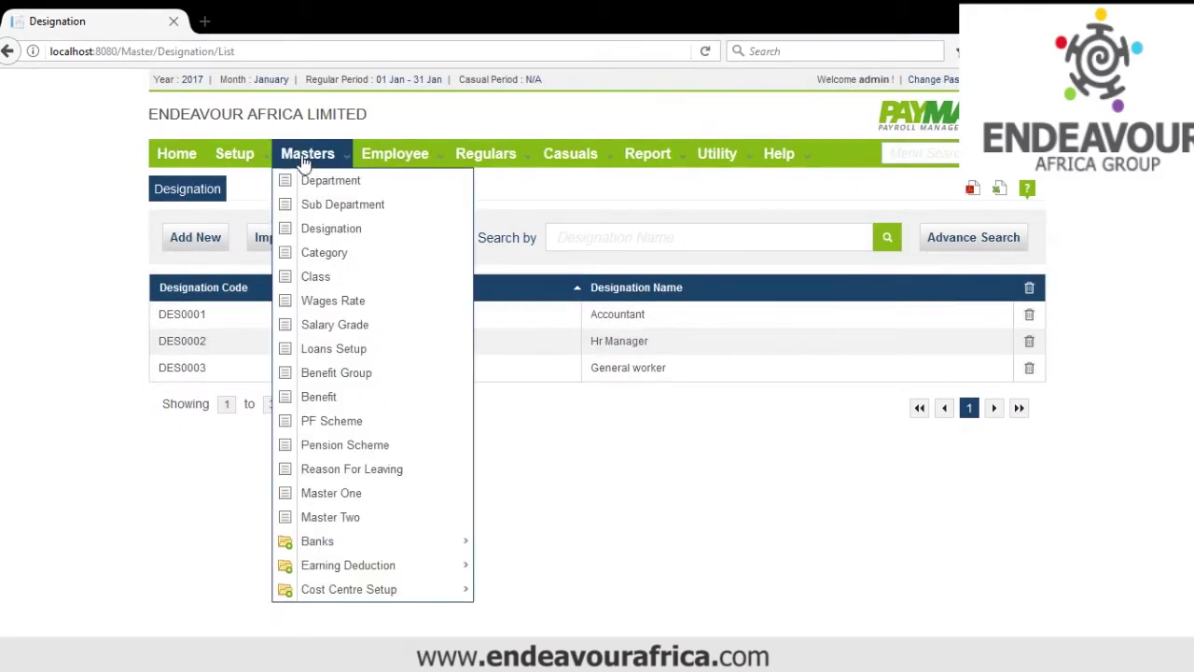
Step: Open the category list and add the Management category
click(322, 255)
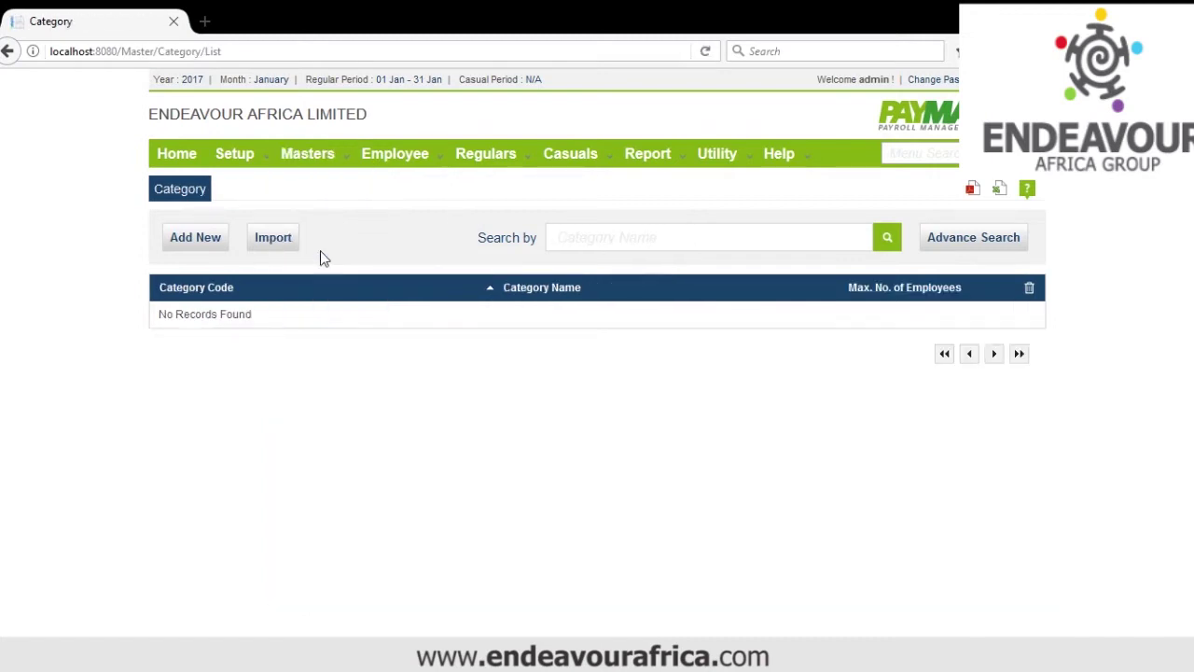
click(215, 240)
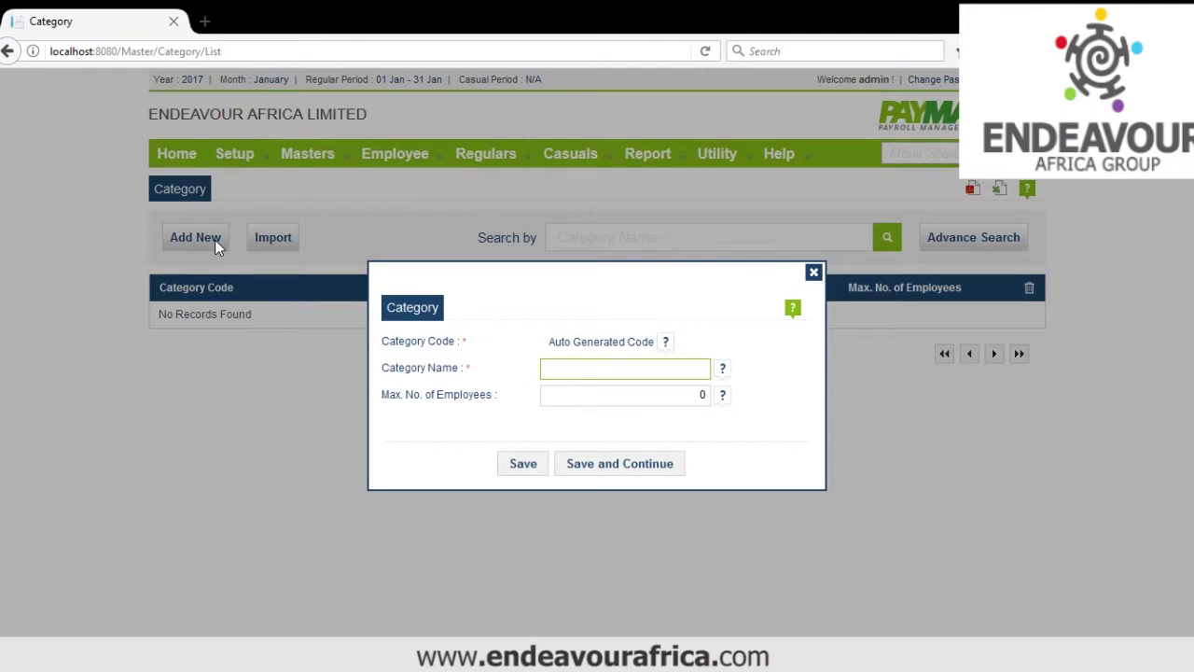
text(ma)
key(BackSpace)
key(BackSpace)
text(Management)
click(586, 464)
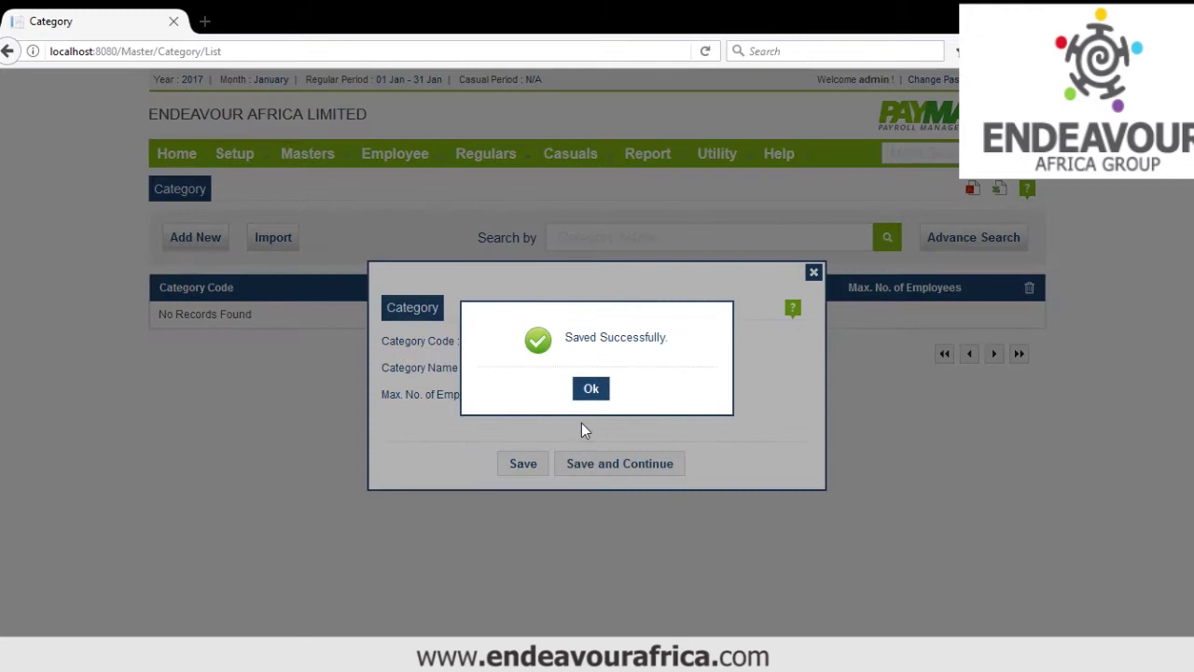
click(582, 386)
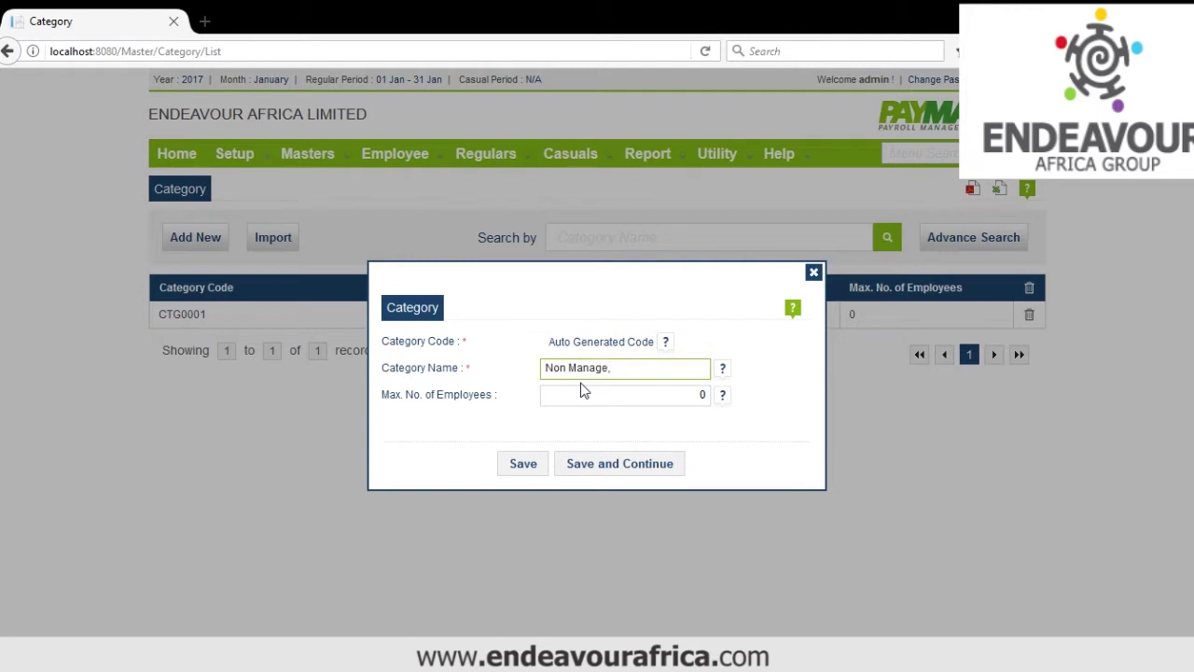
Step: Add the Non Management category
text(Non Management)
click(524, 465)
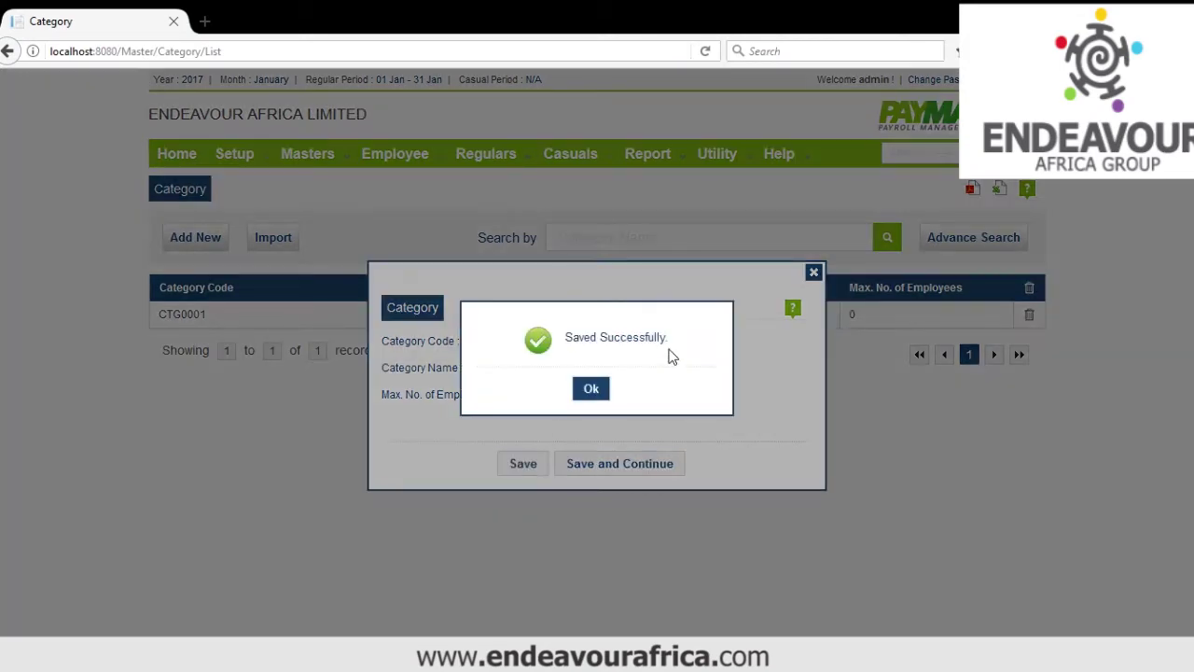
click(591, 390)
click(308, 153)
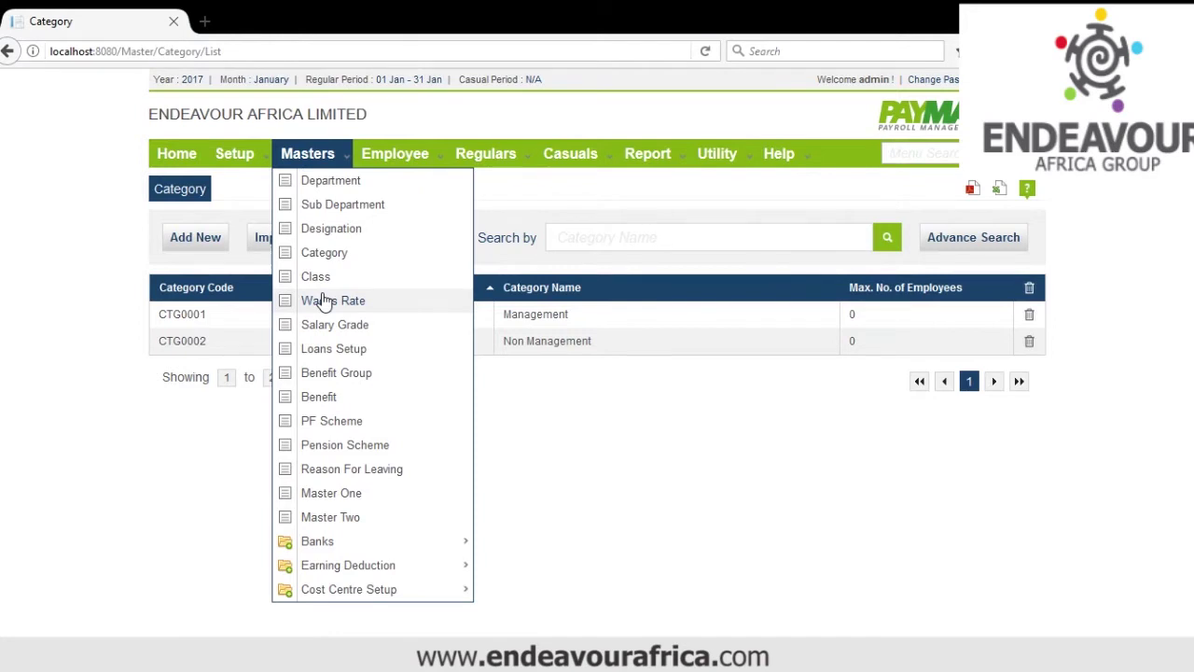
Step: Add wage rate RATE 400 as a Daily rate of 400.00
click(322, 299)
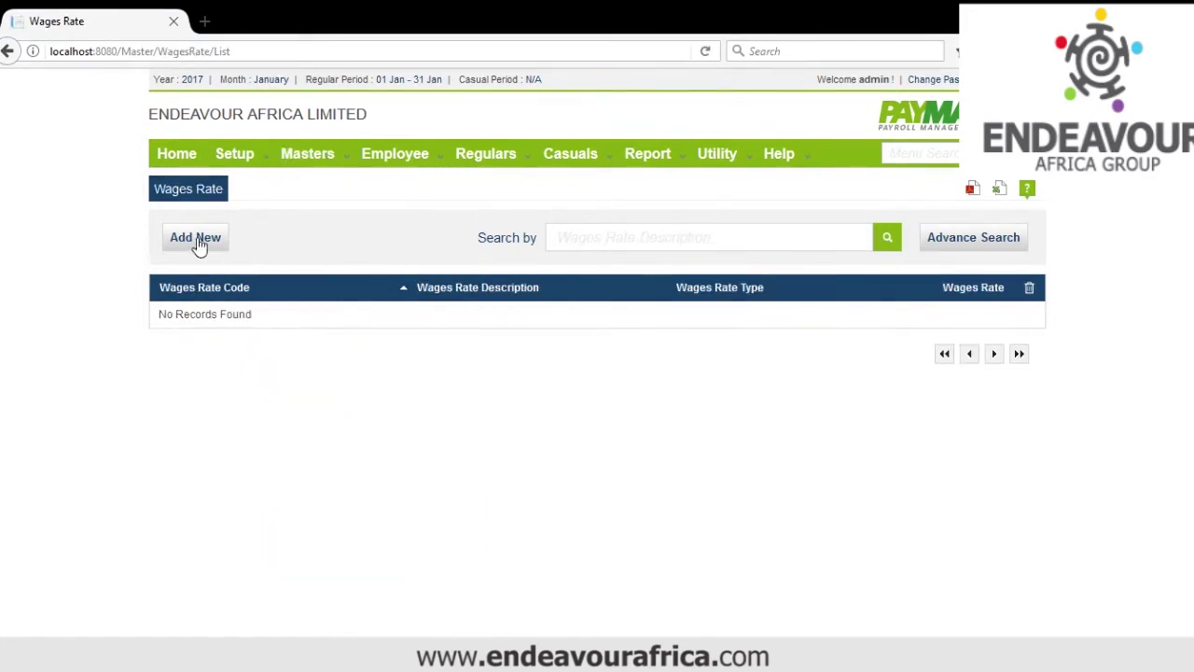
click(197, 239)
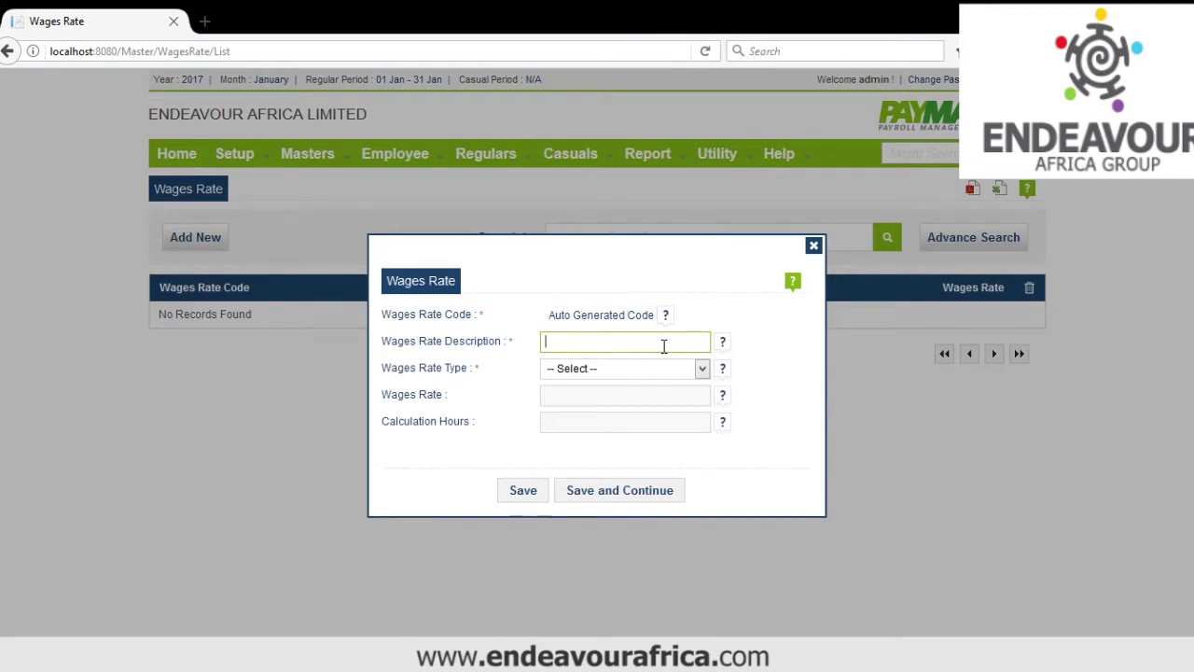
text(RATE)
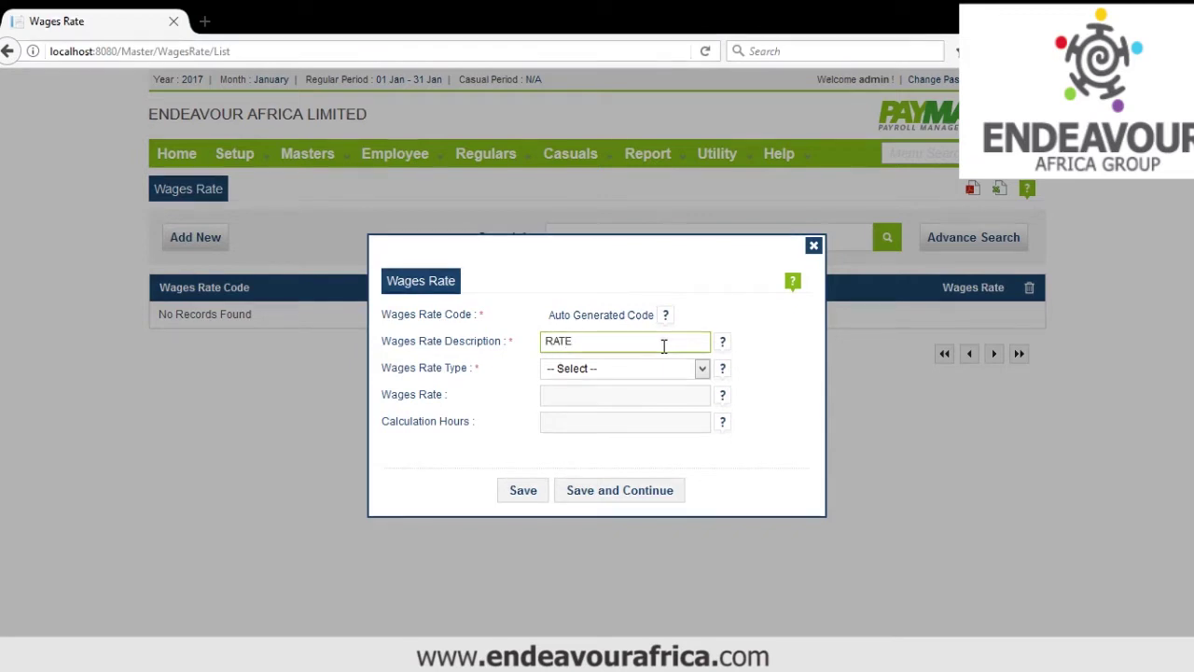
text( 400)
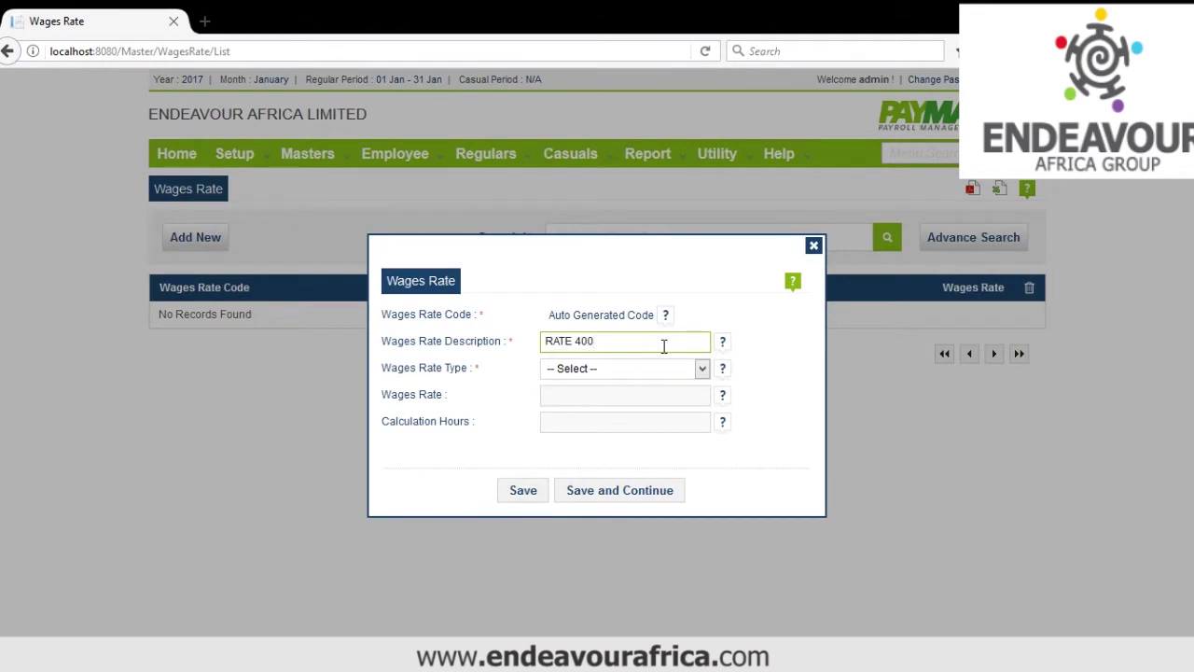
key(Tab)
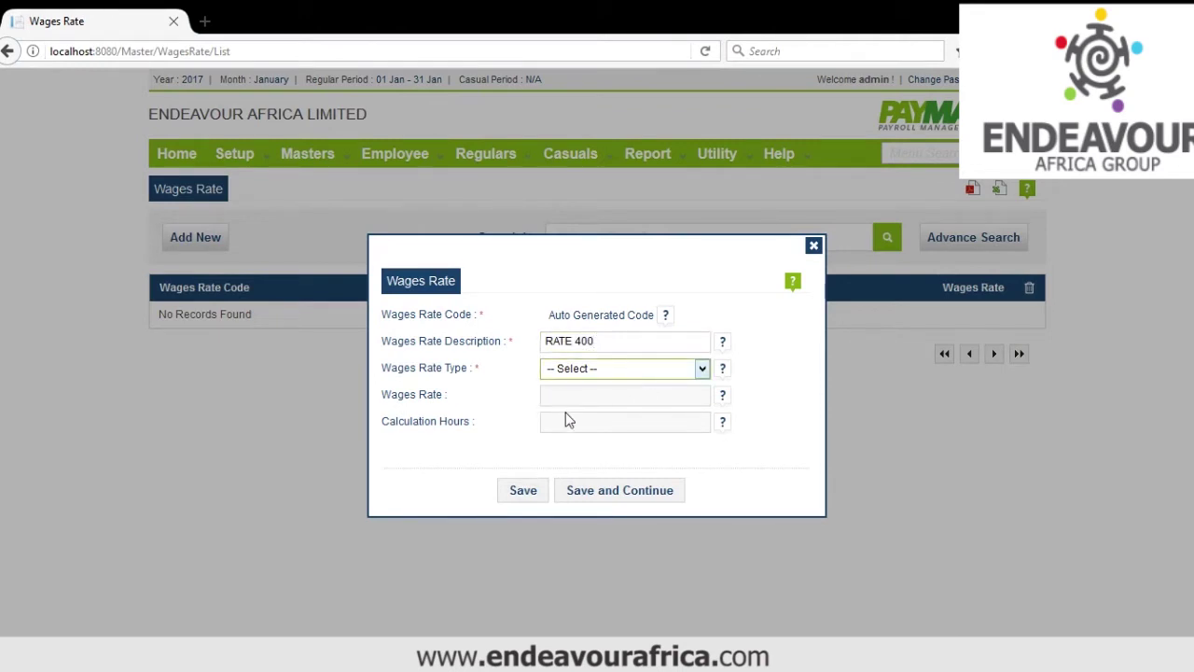
key(Down)
click(572, 404)
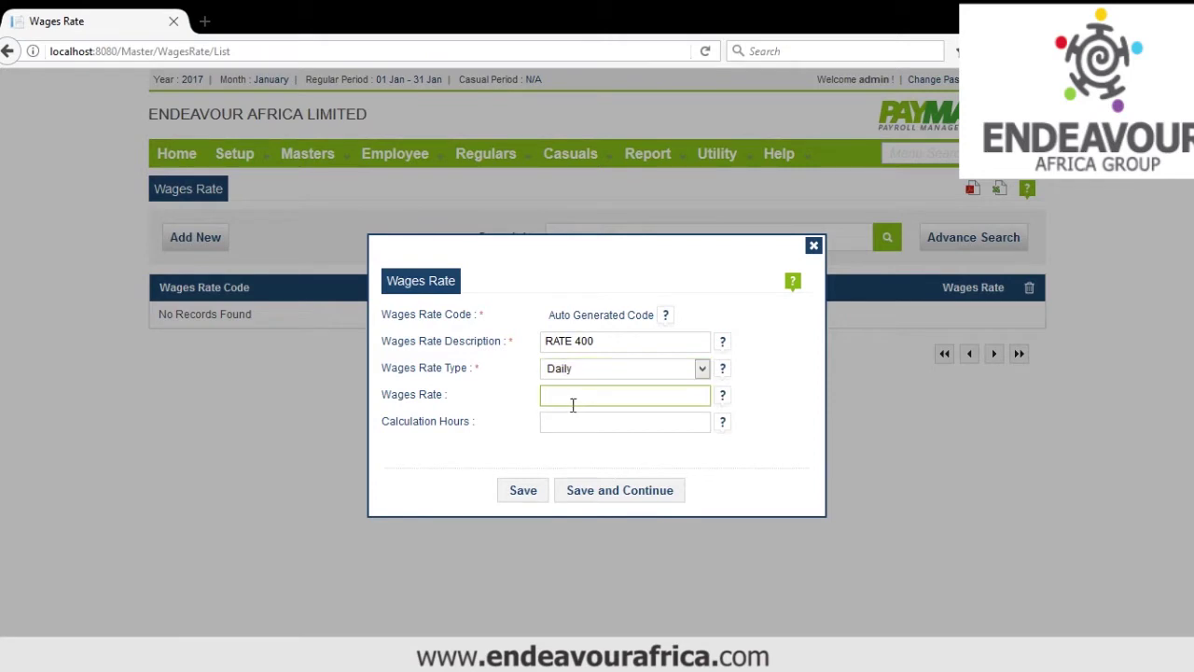
text(4,000)
key(BackSpace)
click(573, 423)
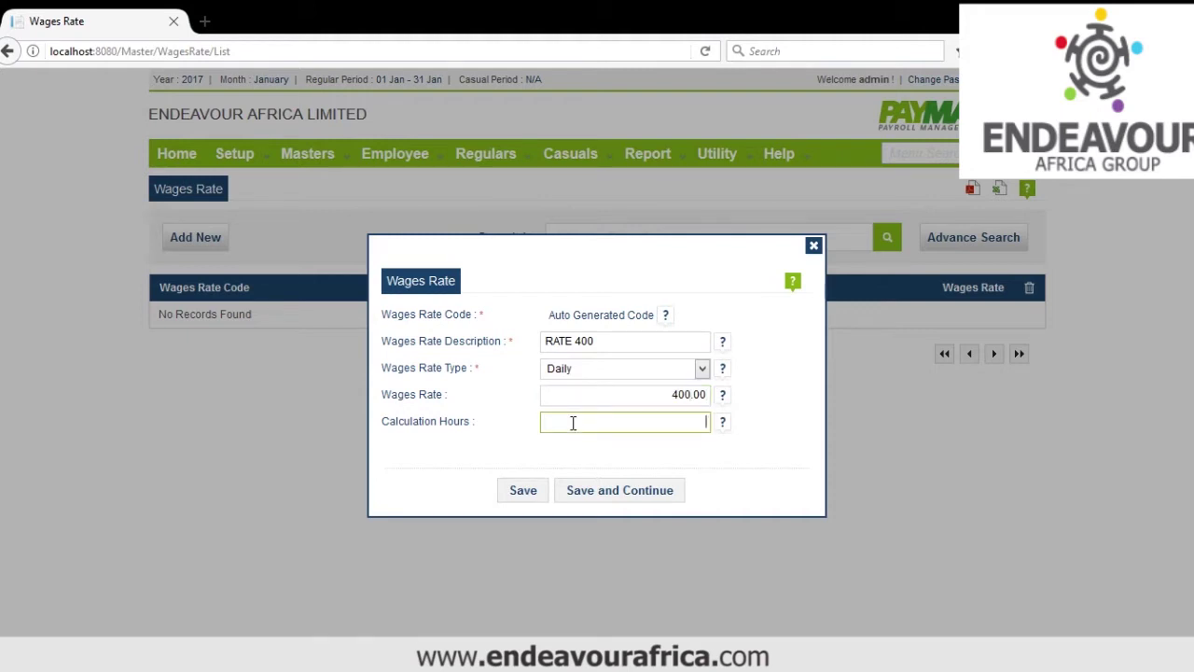
click(606, 493)
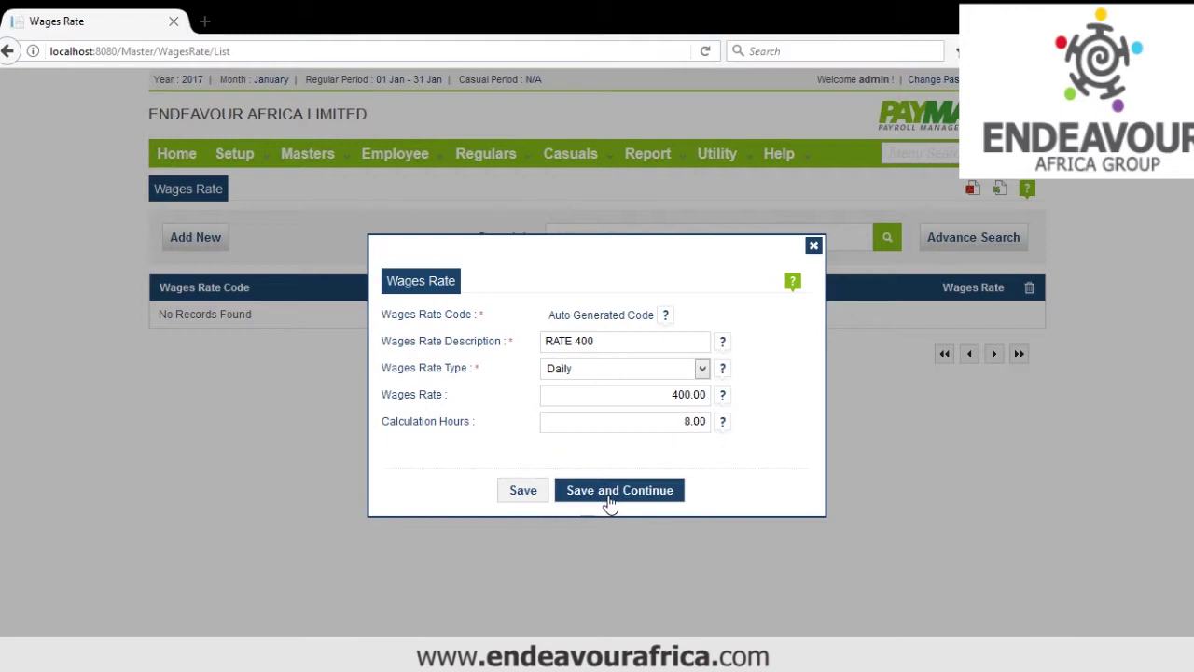
click(589, 390)
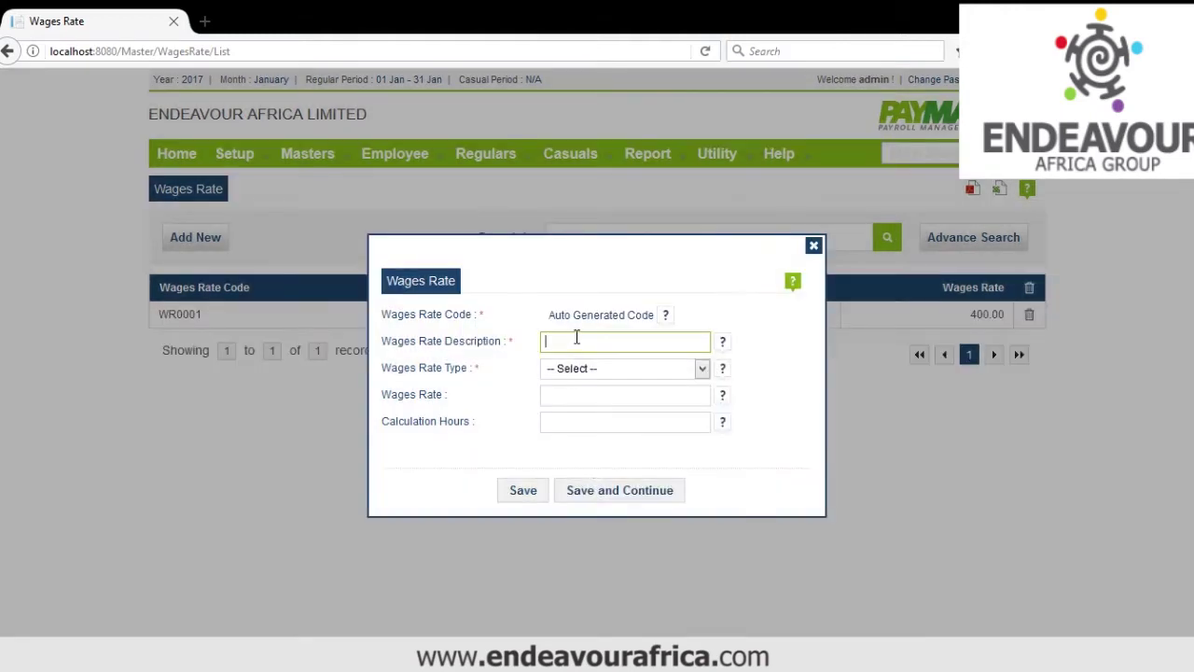
Step: Add wage rate RATE 500 as a Daily rate of 500.00 for 8 hours
text(RATE)
text( B)
text(00)
key(Tab)
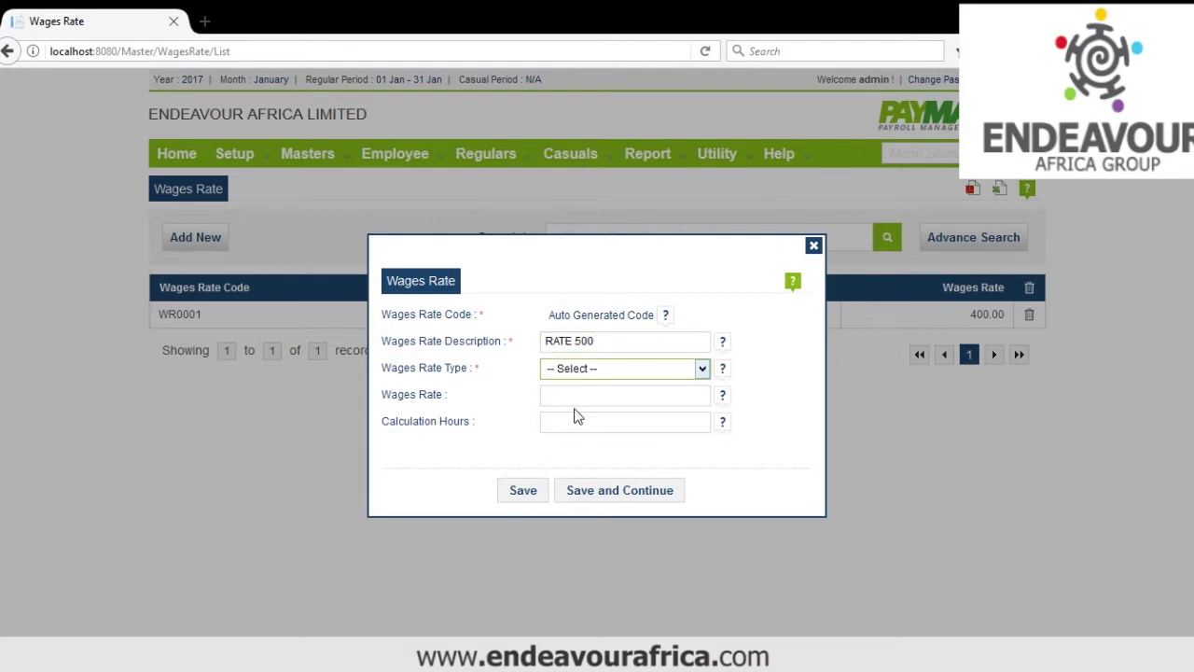
key(Down)
click(576, 402)
text(5)
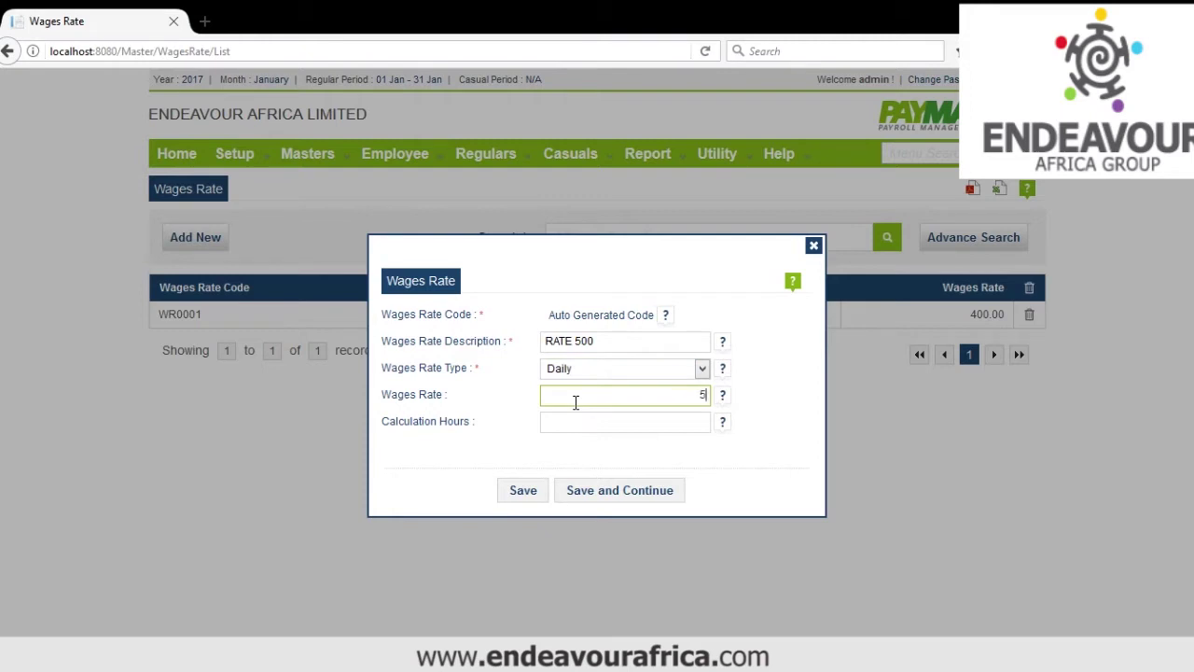
text(00)
click(624, 426)
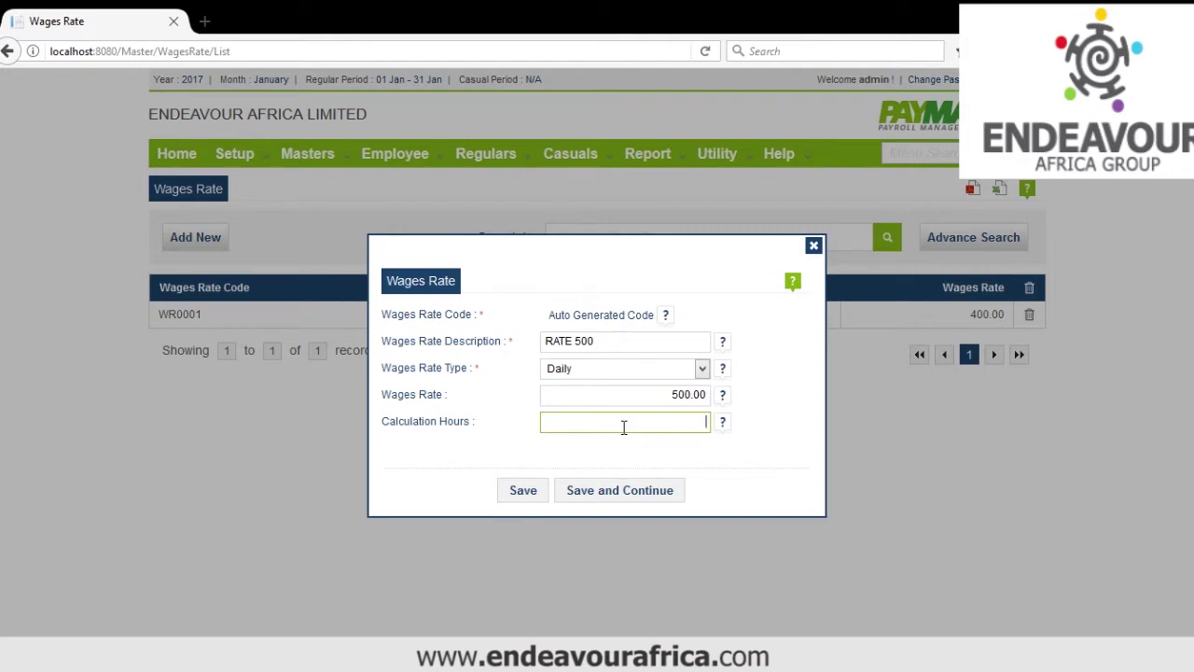
text(8)
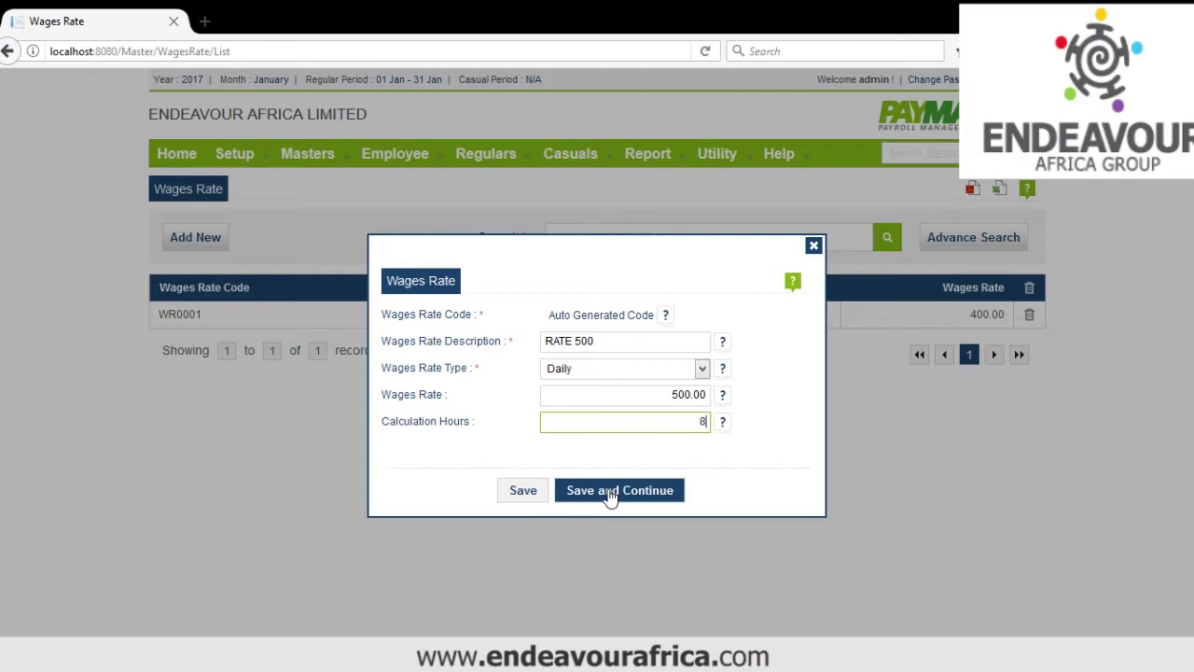
click(523, 492)
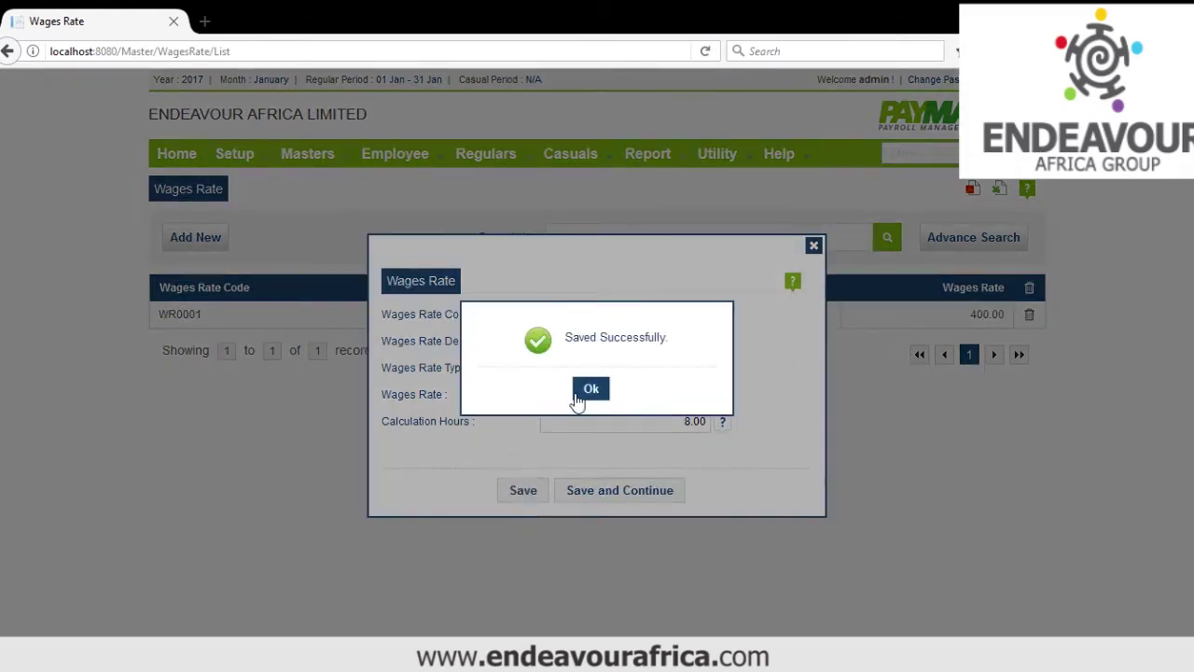
click(591, 389)
Step: Start a new salary grade named JOB GROUP A
click(307, 154)
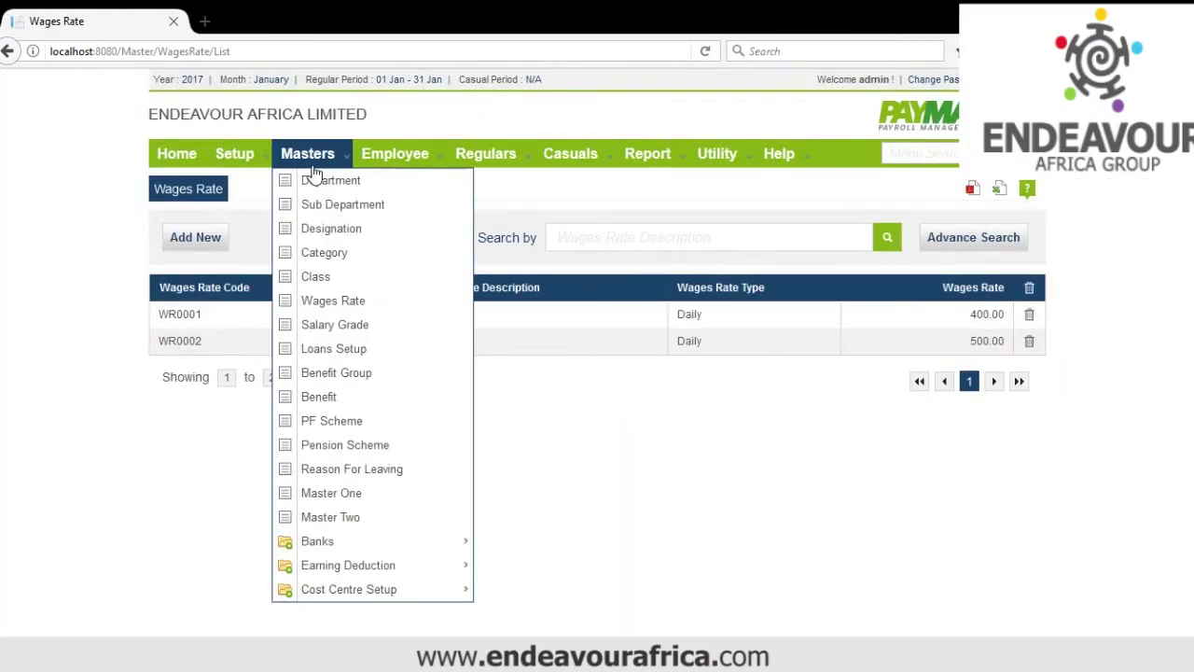
click(325, 333)
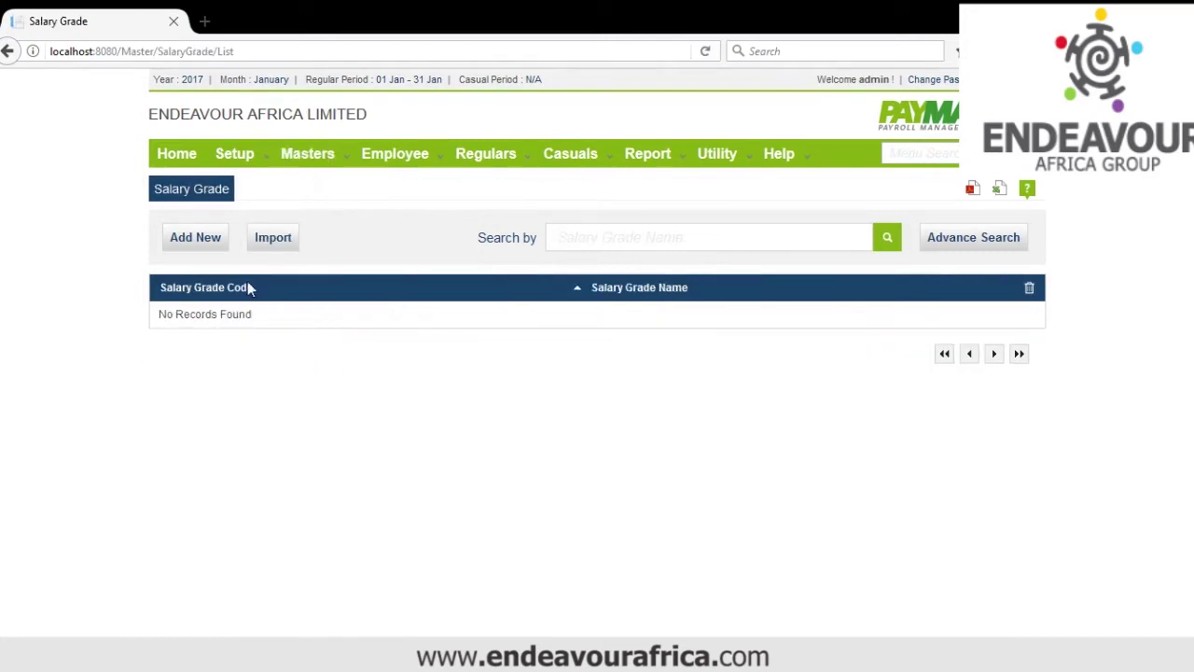
click(201, 248)
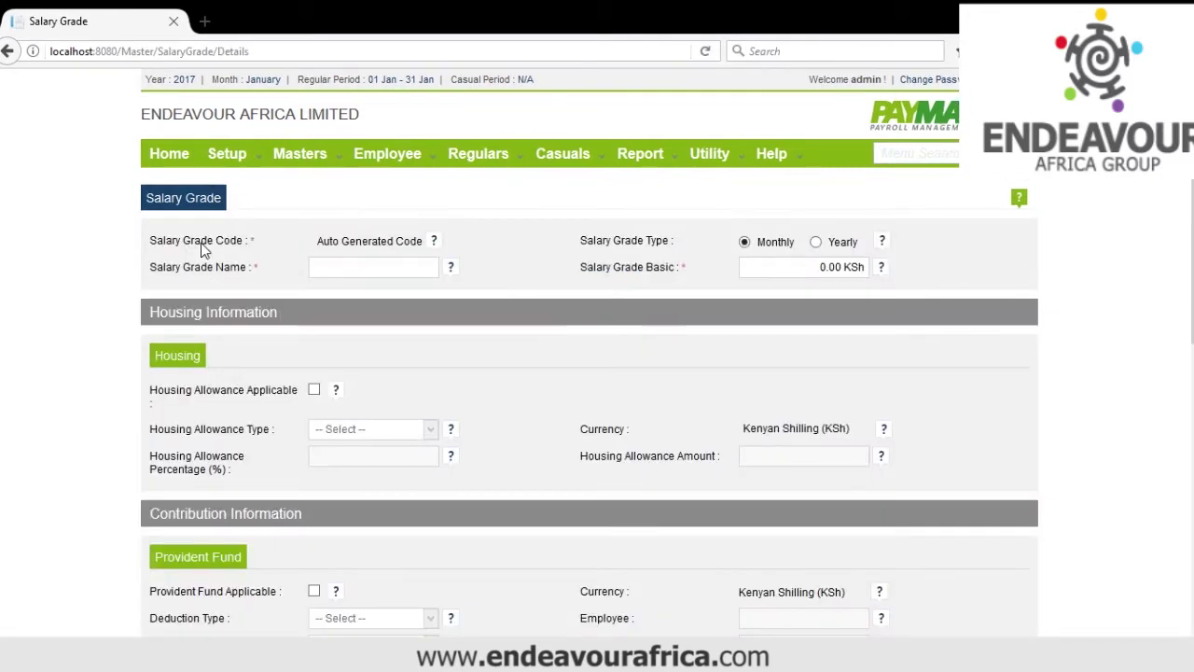
click(346, 264)
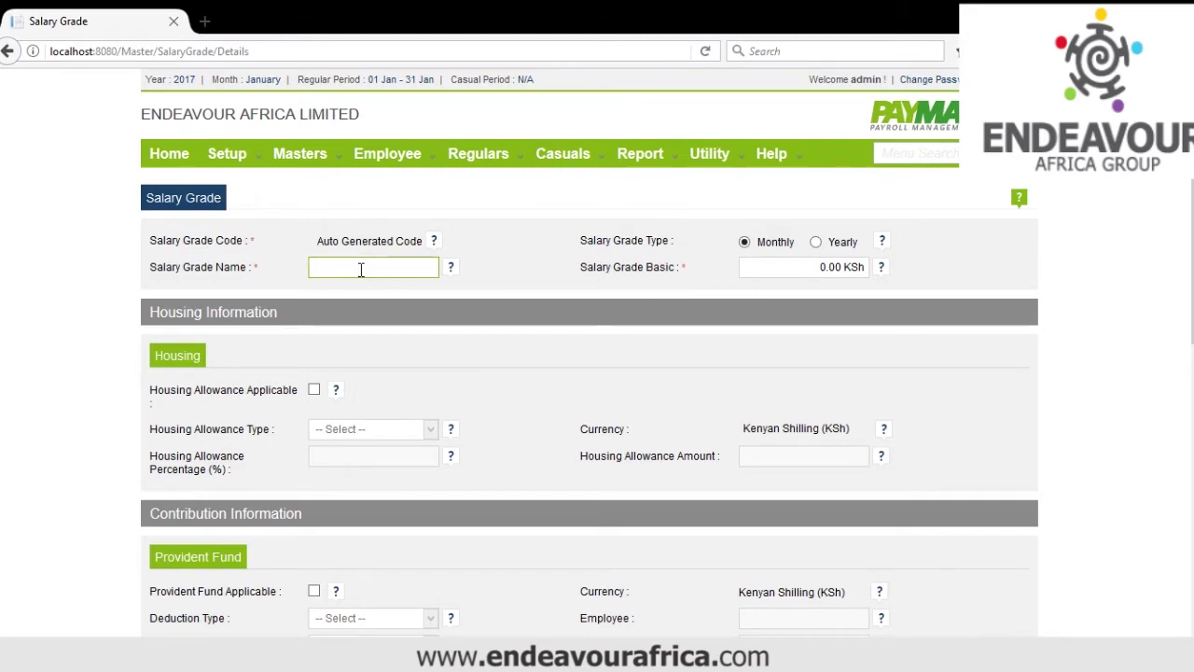
text(JOB)
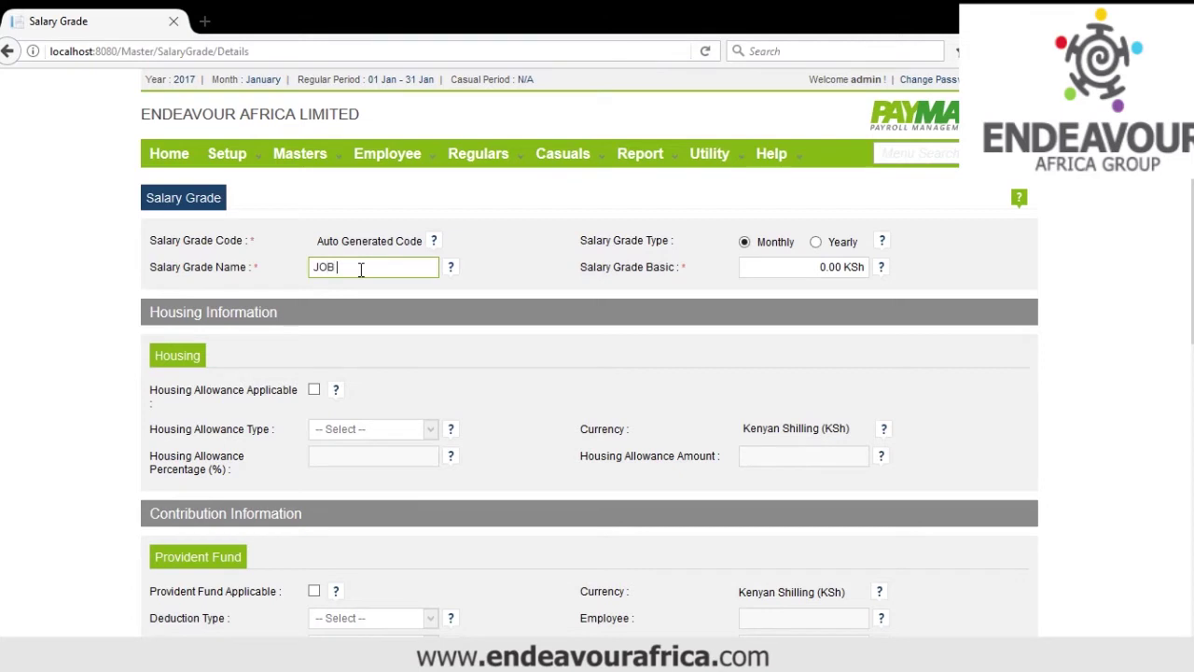
text( GROUP)
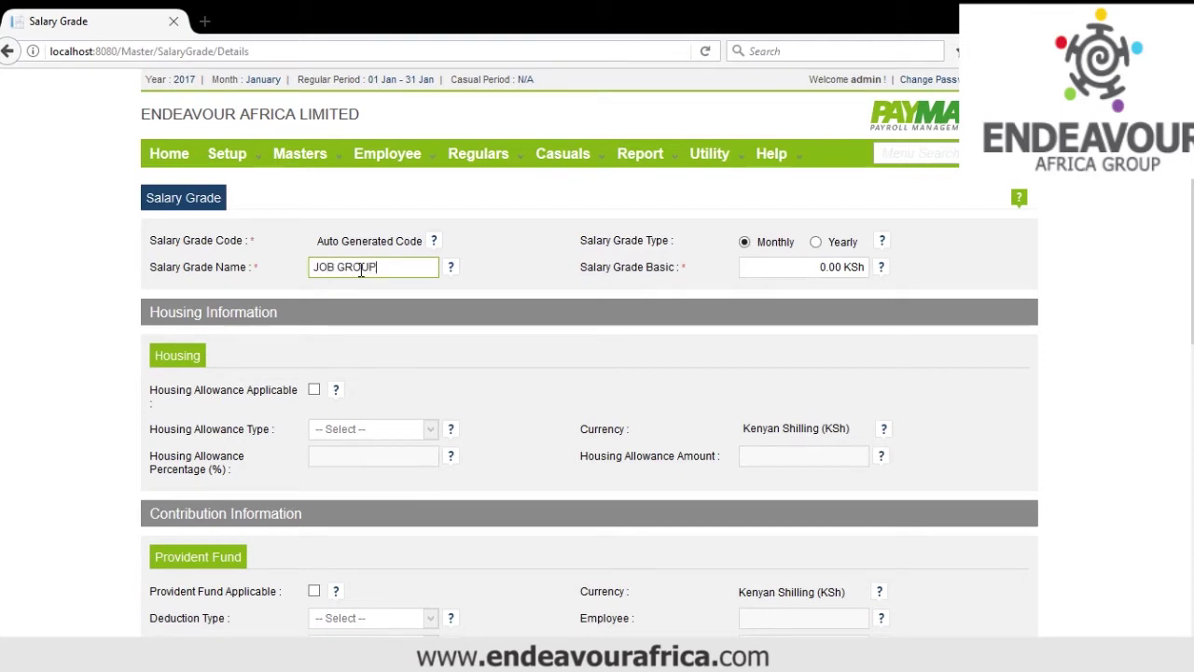
text( A)
Step: Set the grade's basic to 100,000 and save it
click(757, 266)
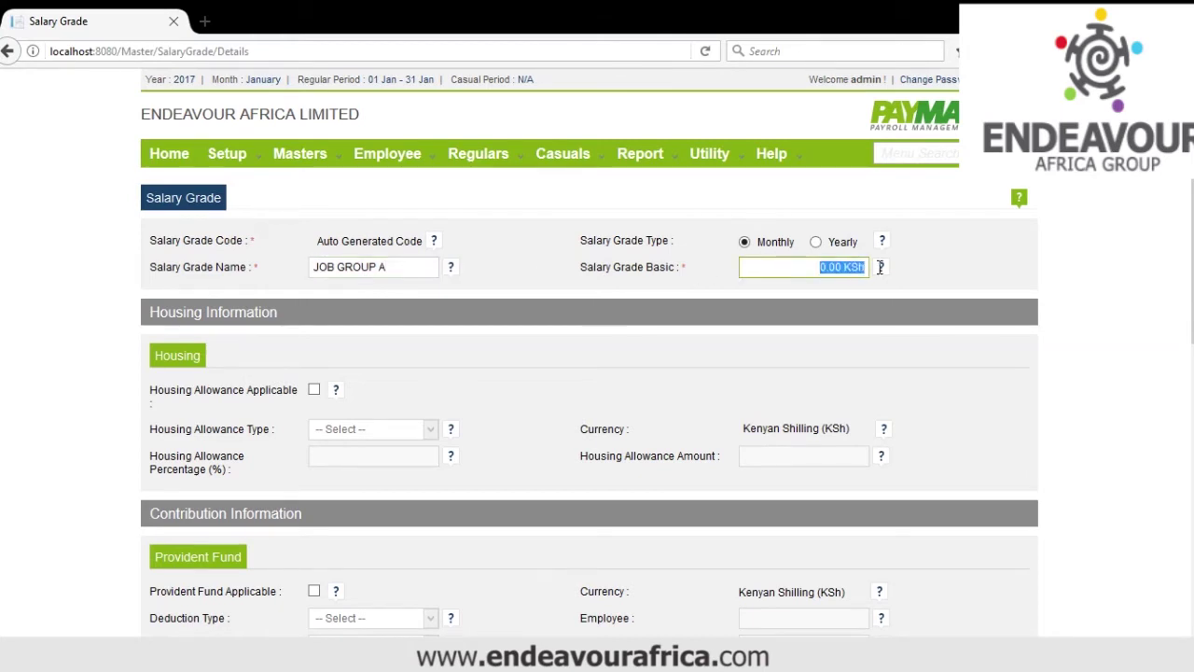
mouse_move(879, 267)
text(100,00)
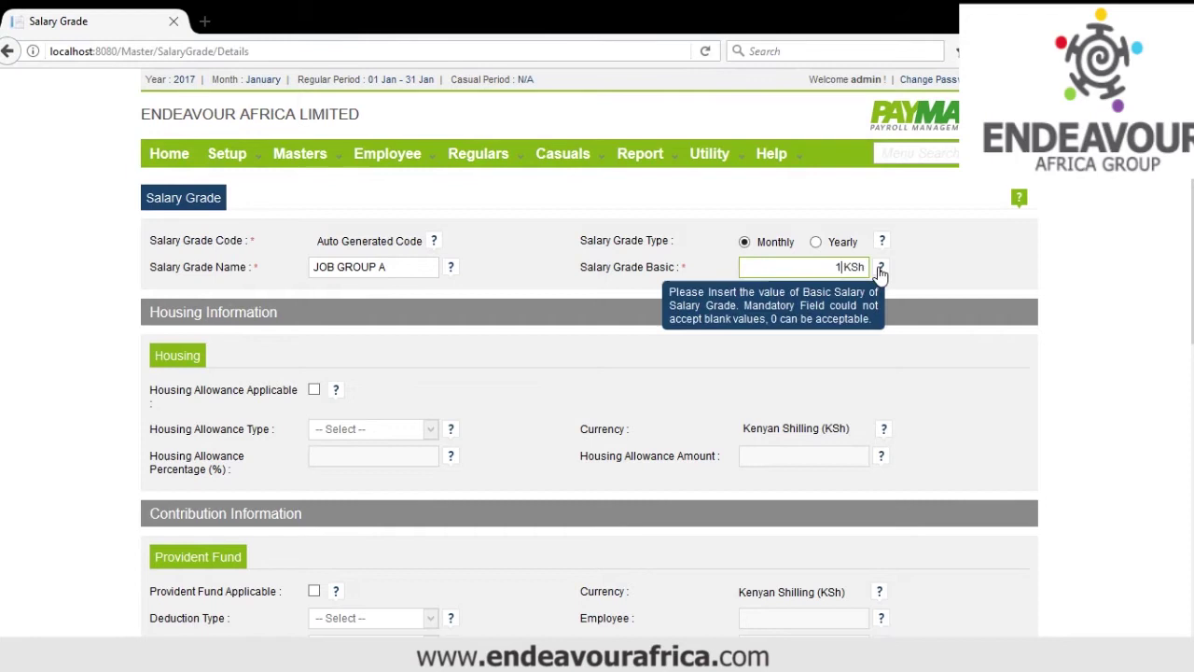
text(0)
scroll(251, 328, down, 1)
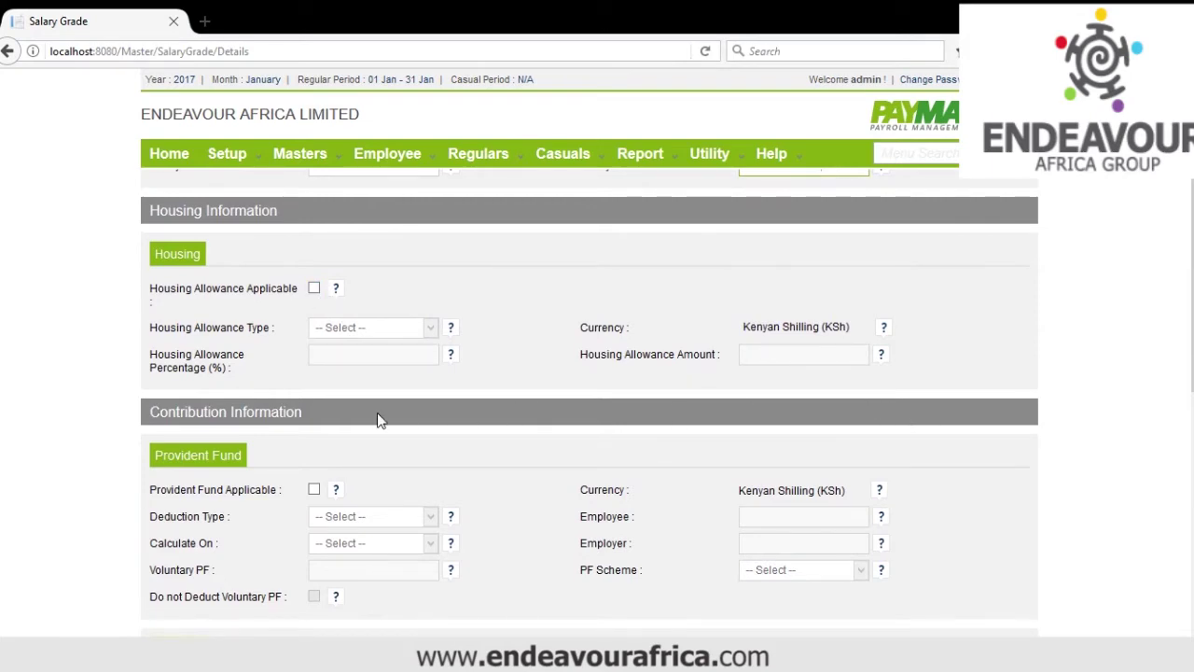
scroll(397, 410, down, 2)
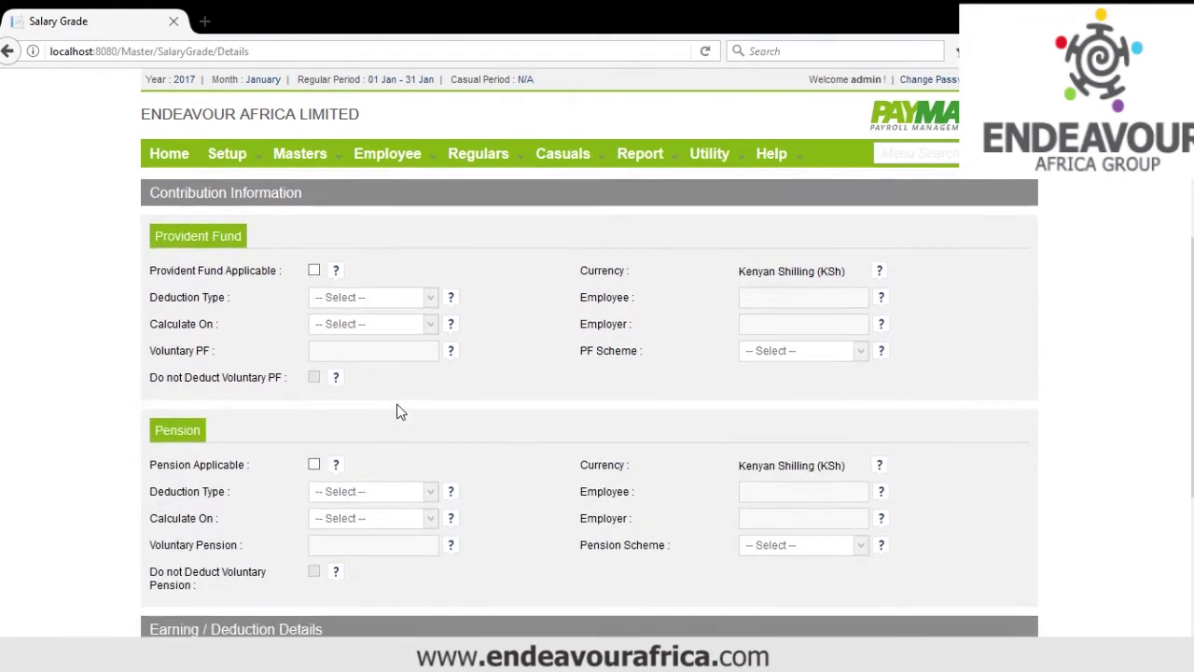
scroll(396, 410, down, 1)
scroll(369, 336, down, 3)
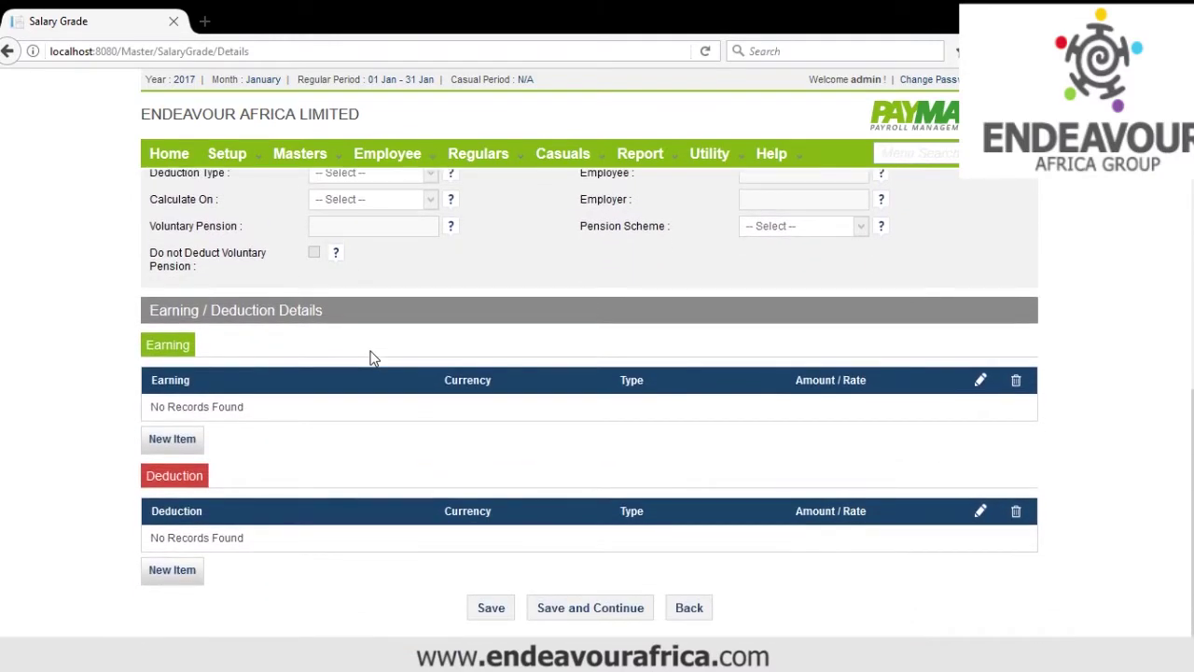
click(481, 608)
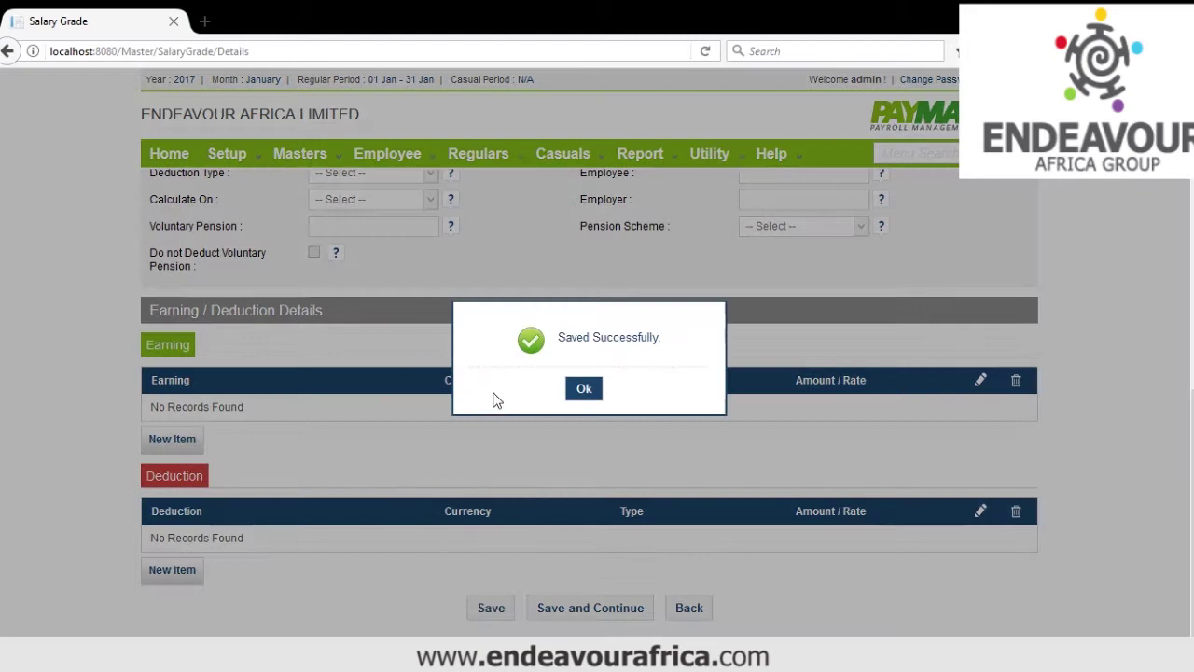
click(569, 391)
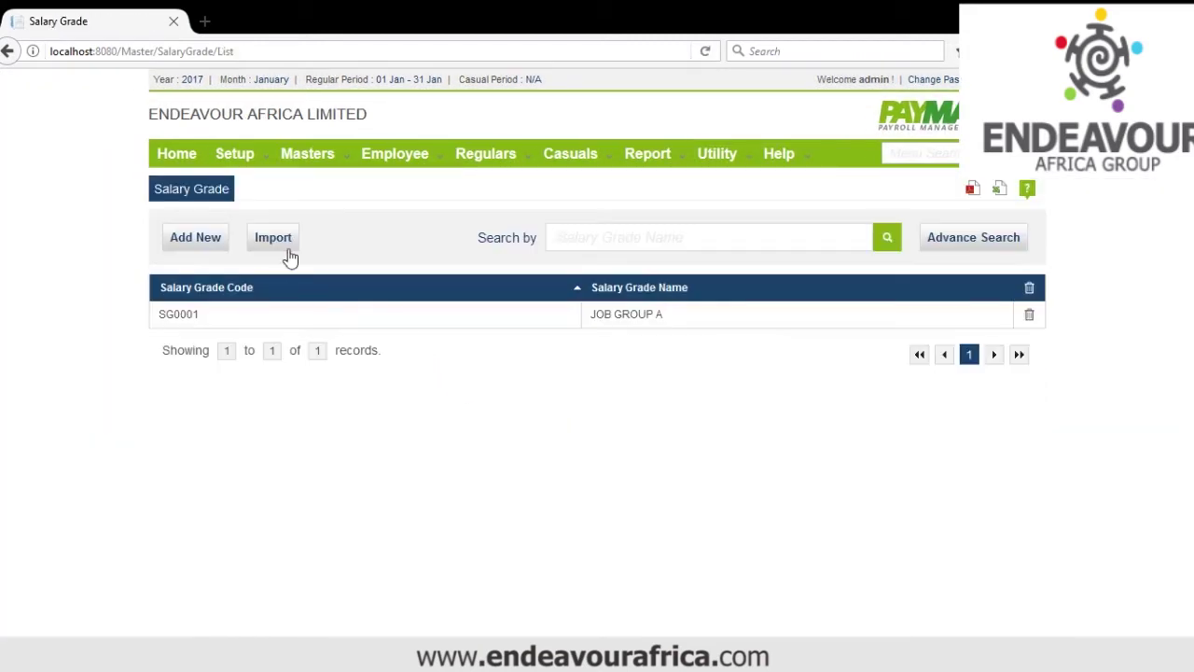
mouse_move(297, 164)
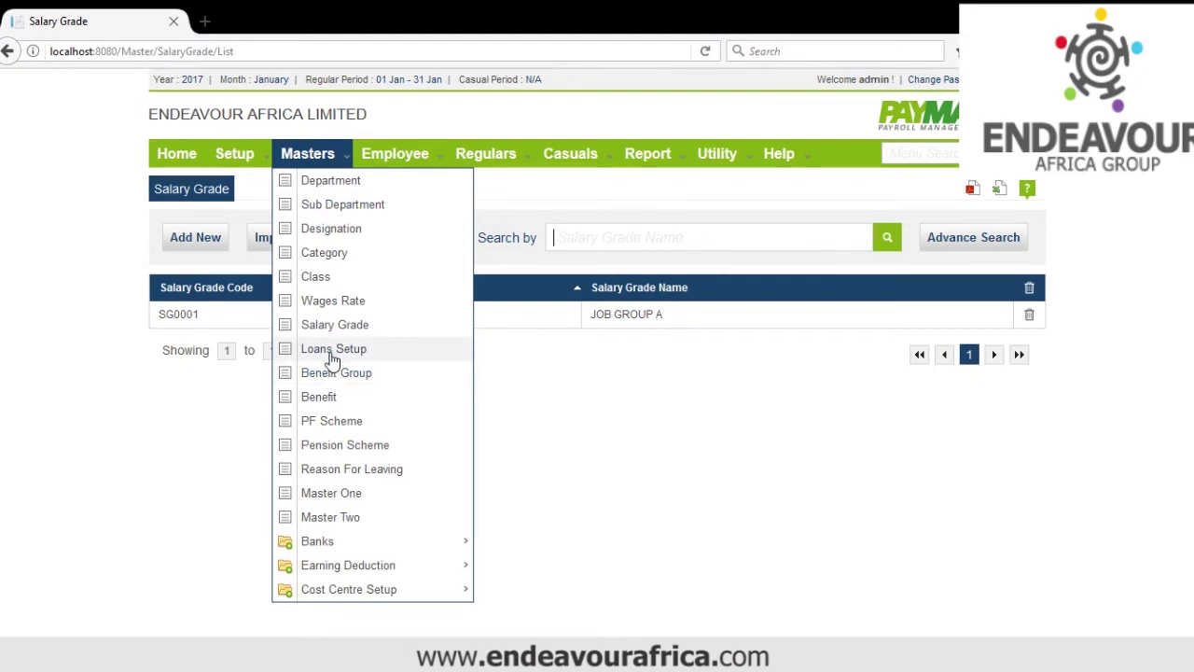
Step: Start a new BANK LOAN loan type with a 14.00 interest rate
click(332, 358)
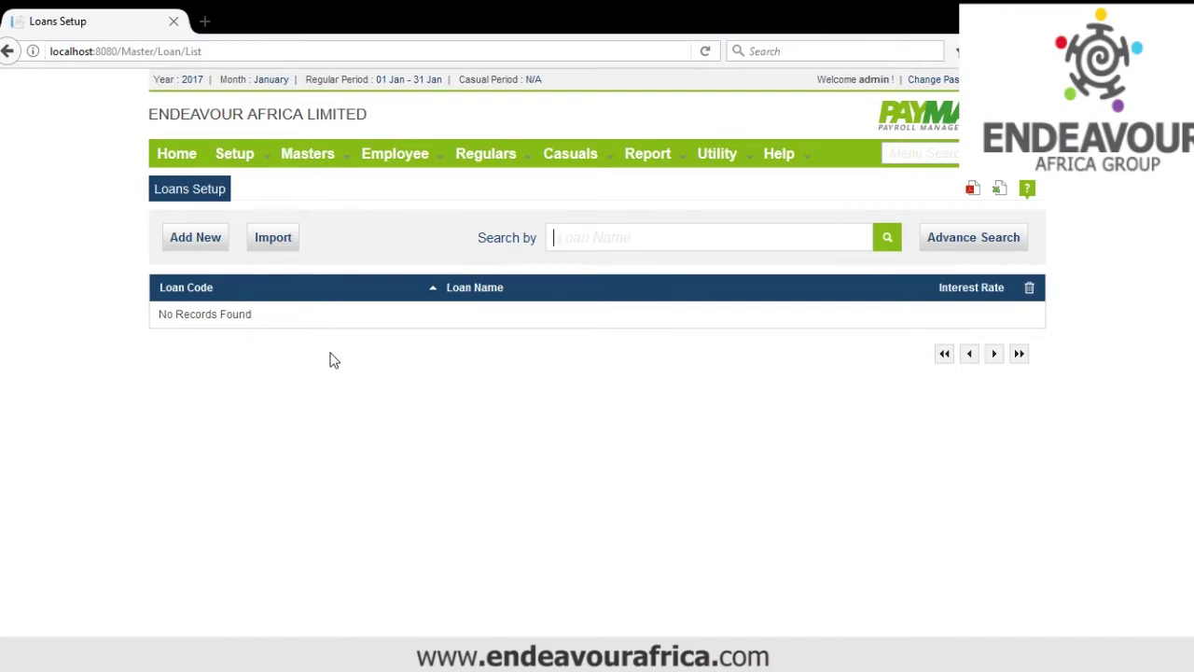
click(196, 237)
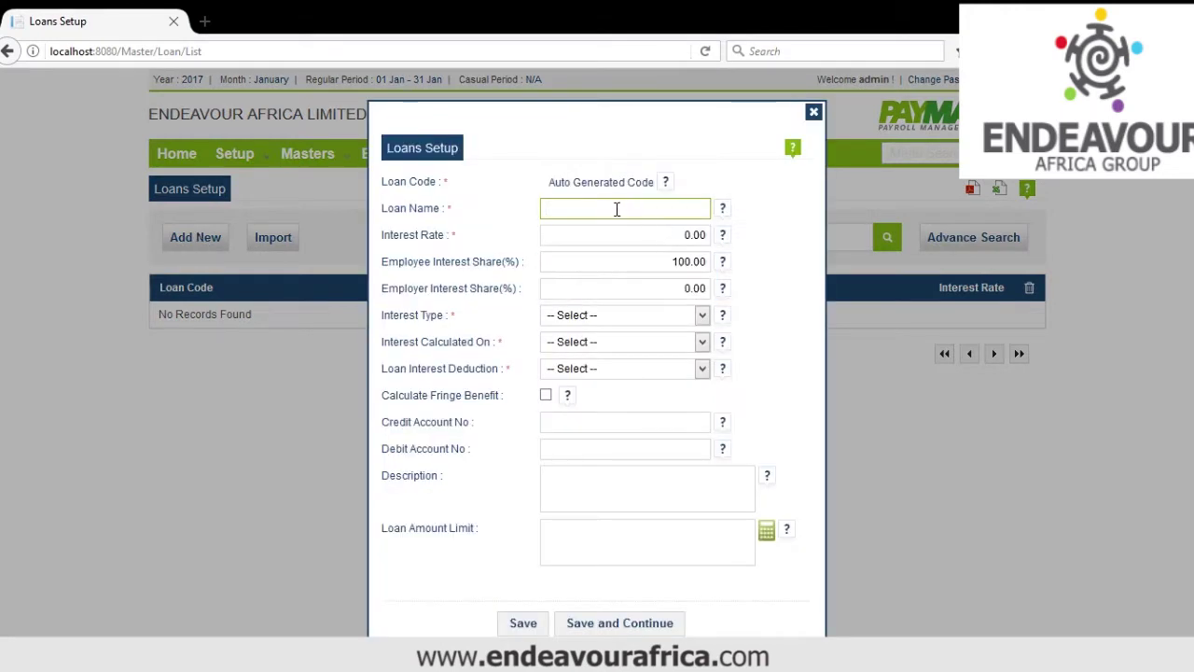
text(BANK LOAN)
drag(630, 244, 760, 240)
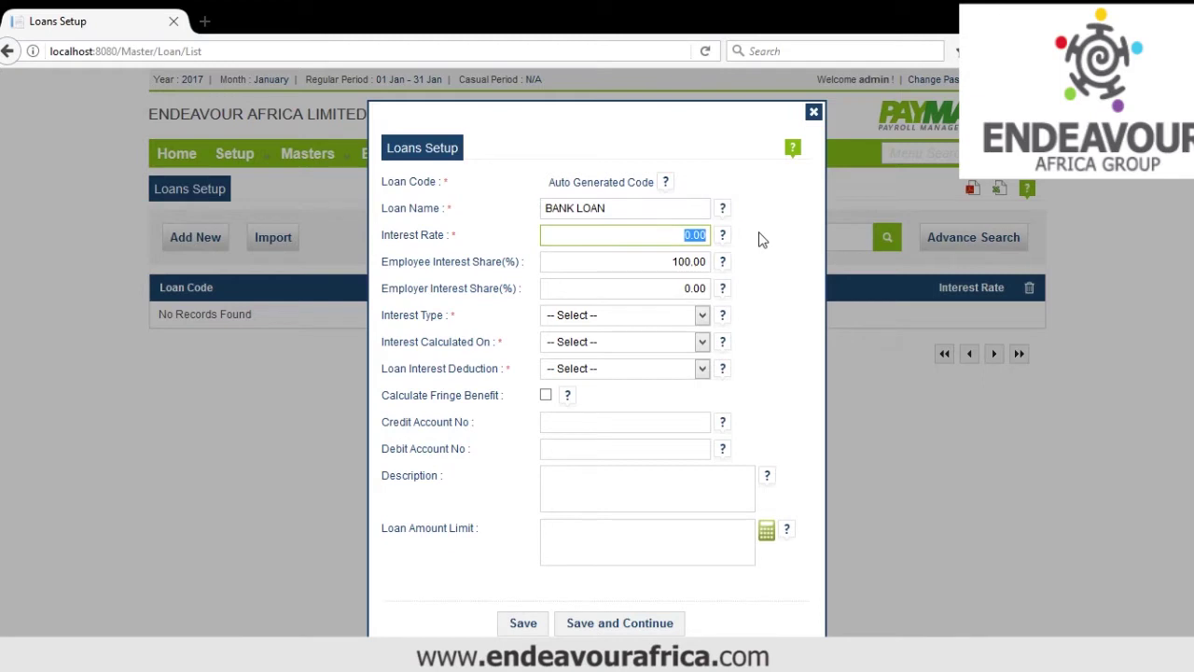
text(14)
click(616, 285)
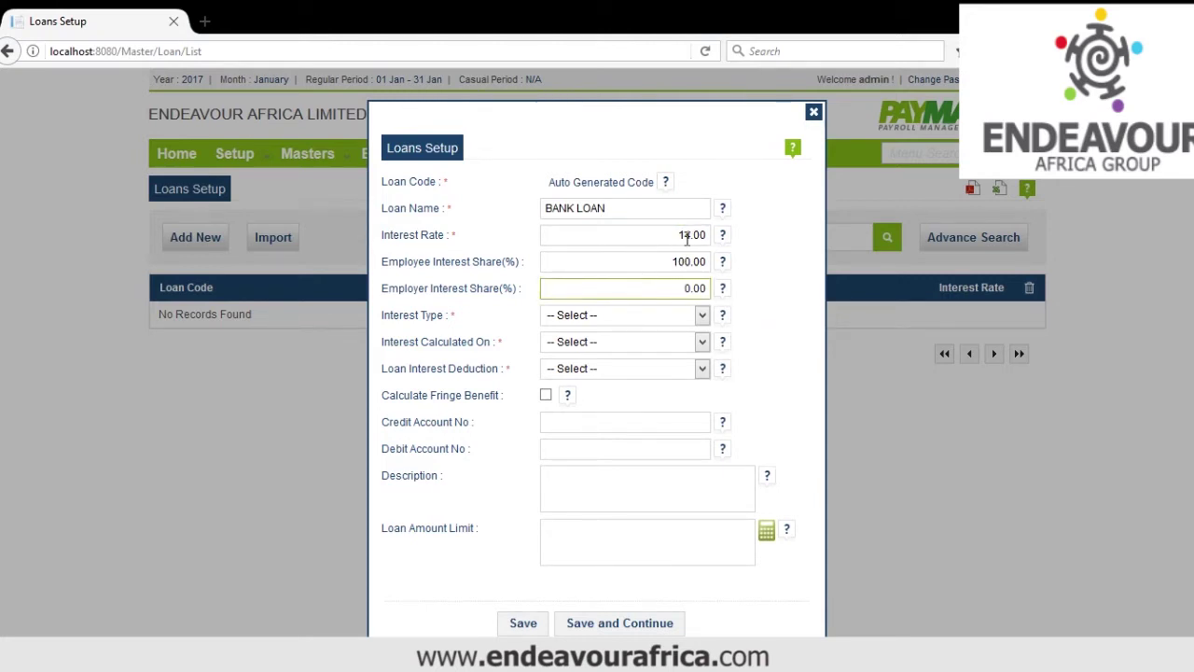
Step: Set Monthly interest on Reducing Balance with Default deduction, and save the loan
click(563, 321)
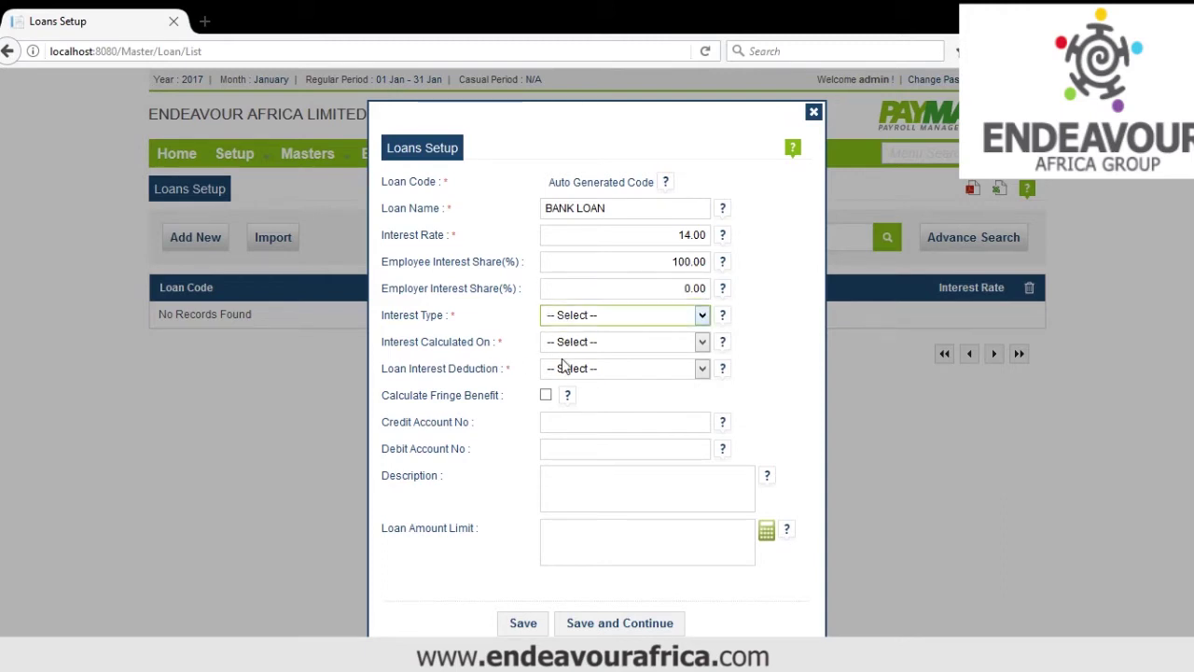
key(Down)
key(Down)
key(Tab)
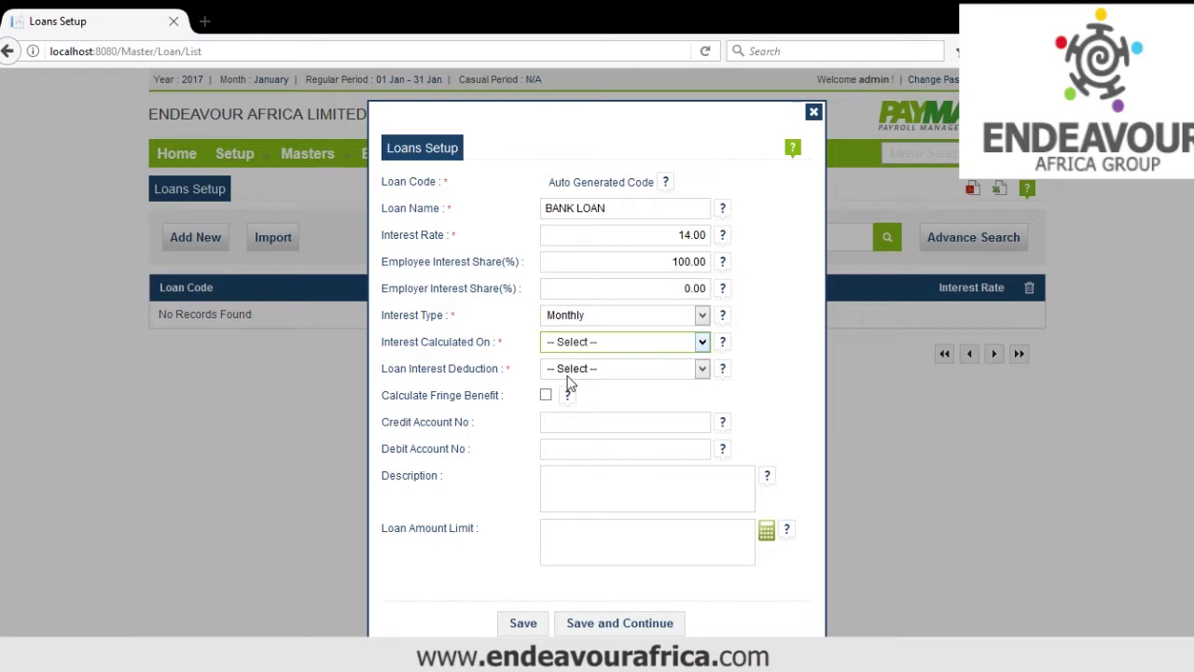
key(Down)
key(Tab)
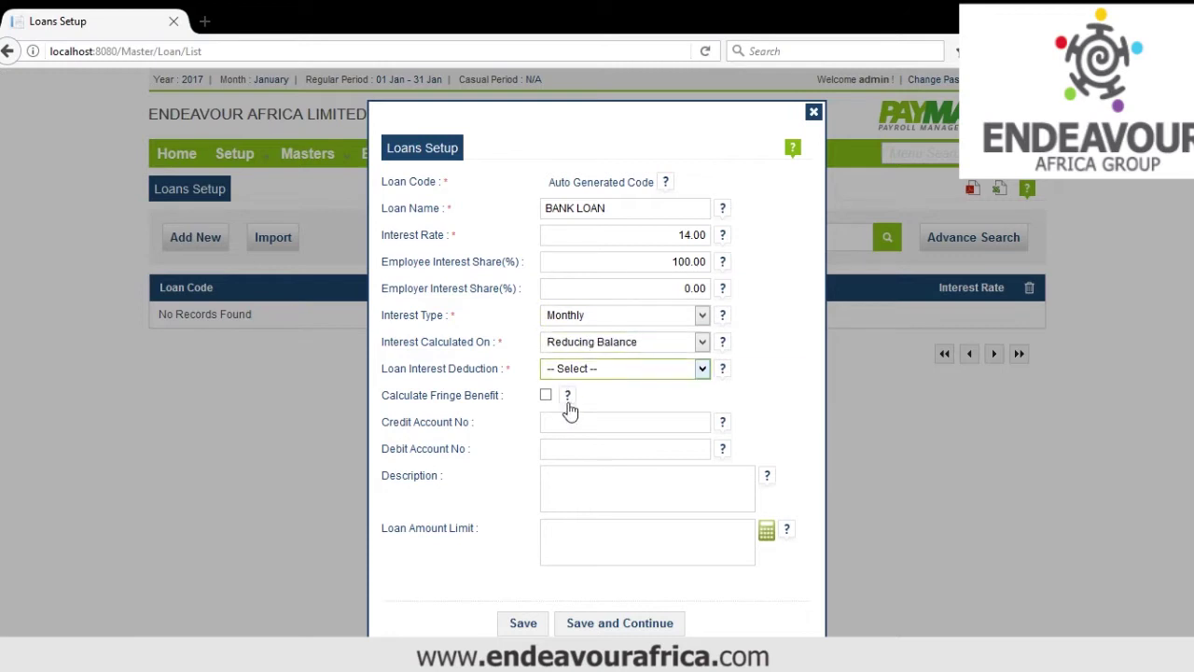
key(Down)
click(577, 420)
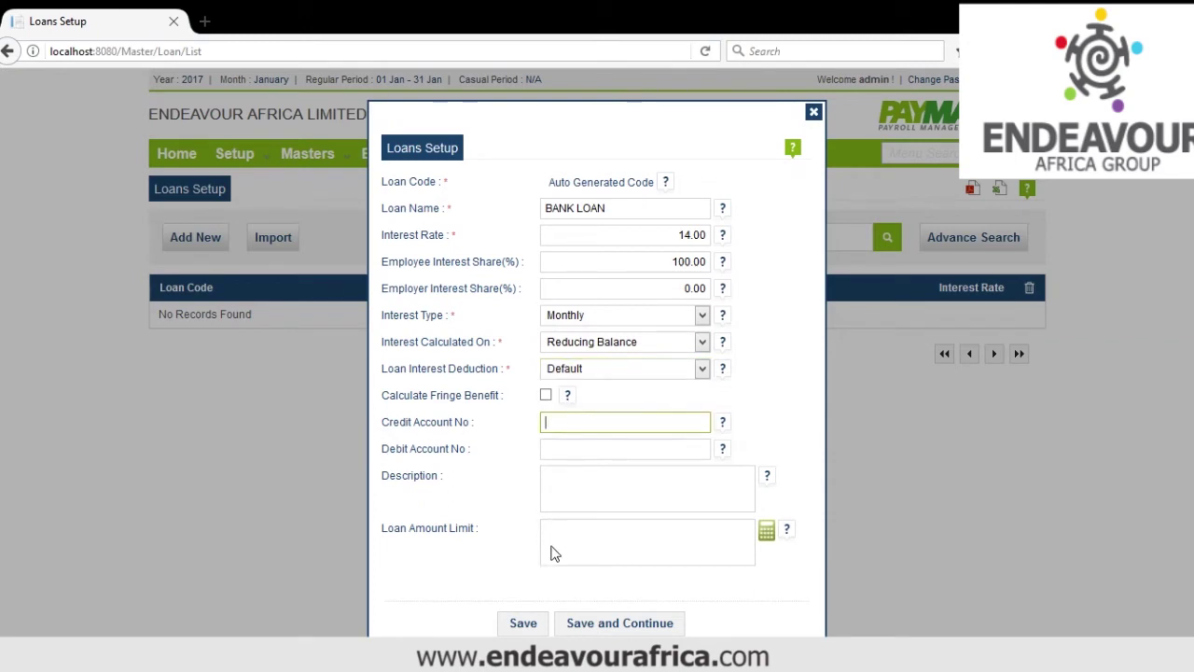
click(525, 625)
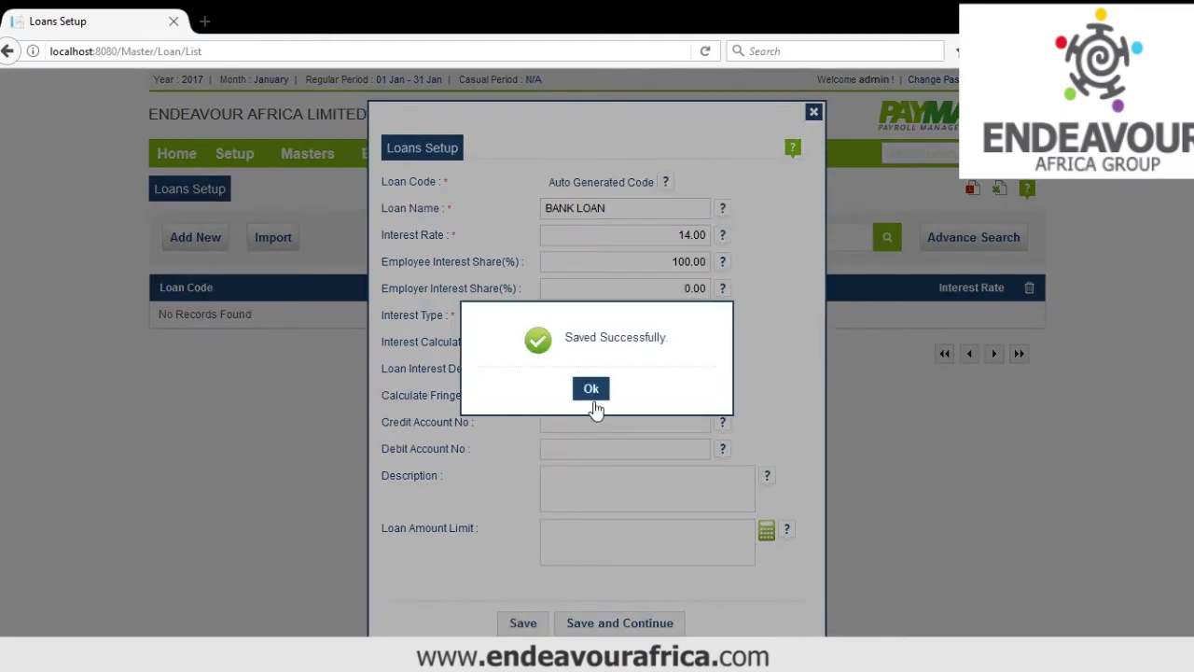
click(592, 390)
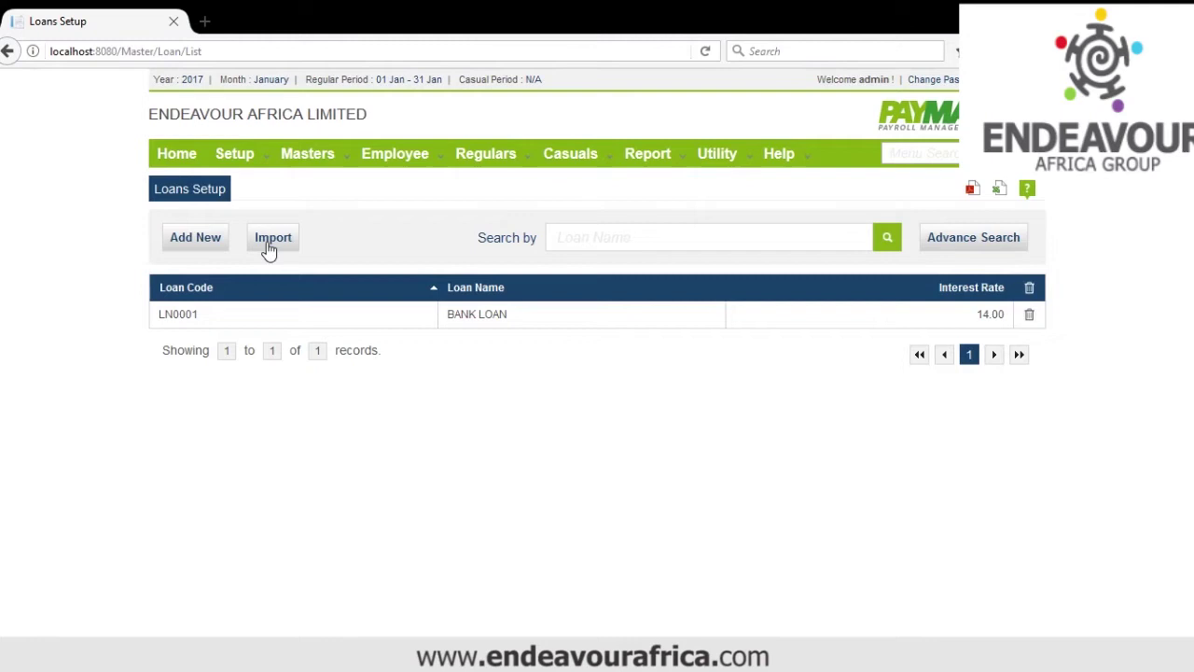
click(308, 153)
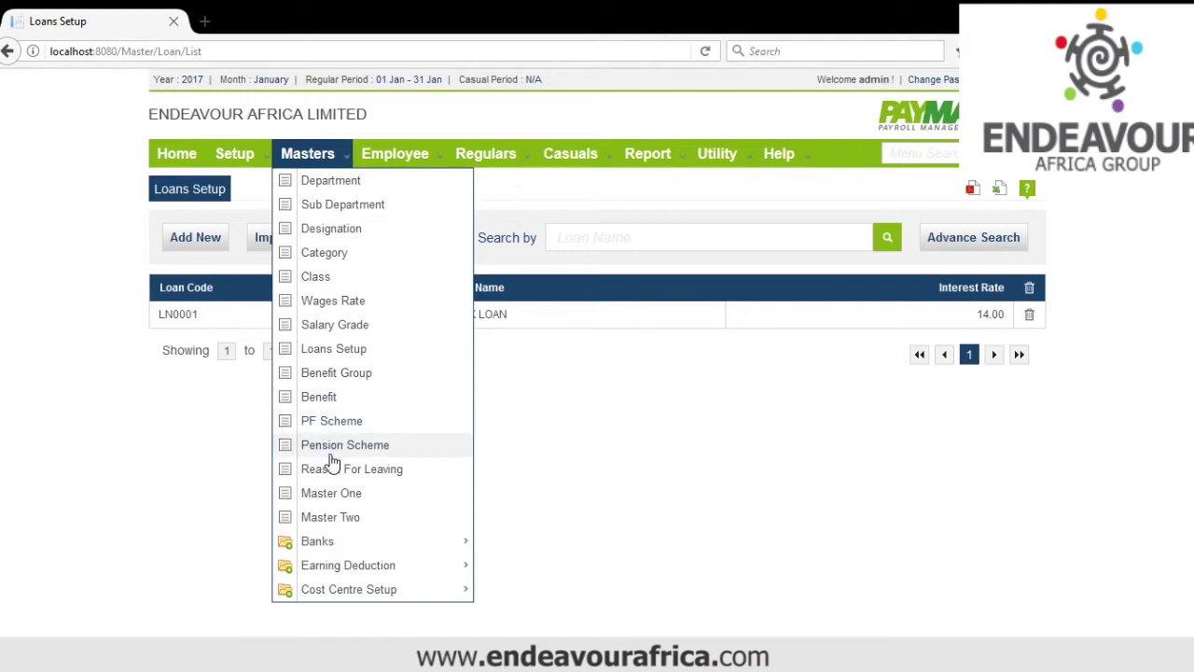
Step: Open the Benefit Group list showing SERVANTS, SERVICES, AGRICULTURAL EMPLOYEES and OTHERS
click(351, 384)
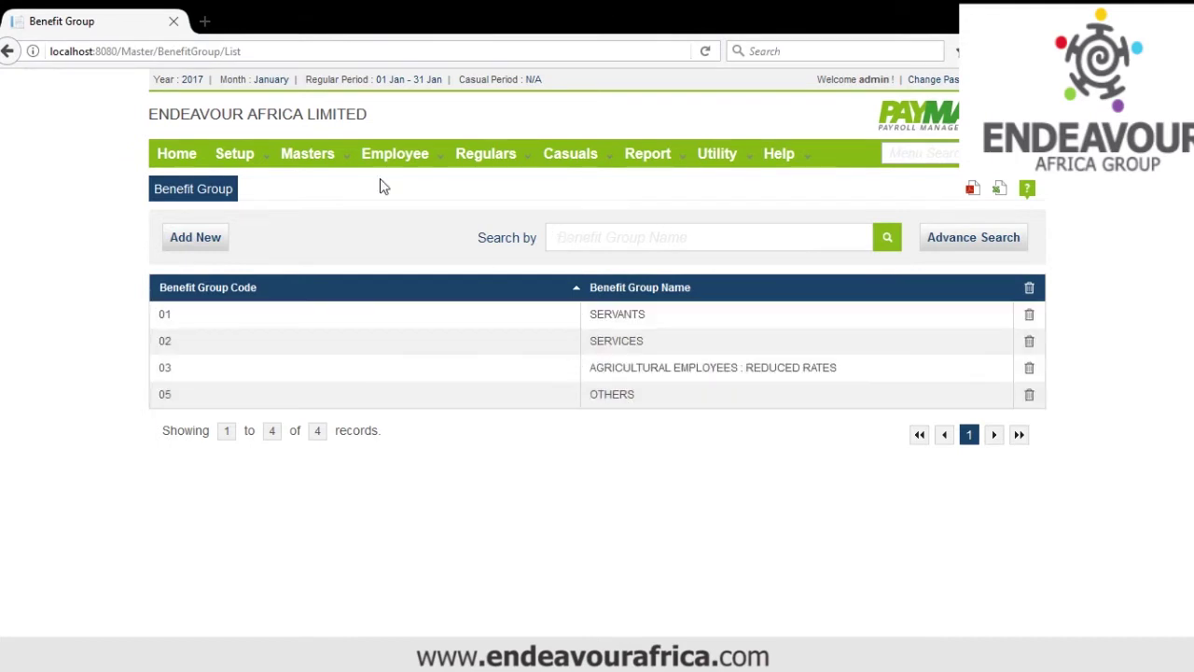
mouse_move(299, 159)
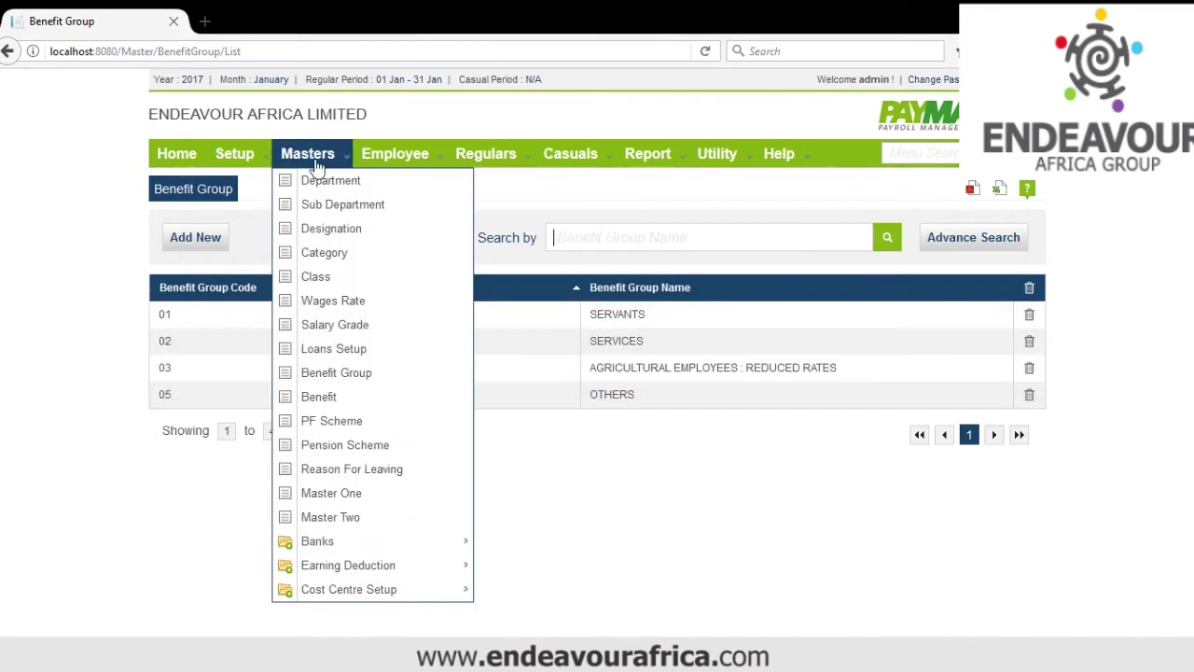
Step: Start a new benefit with code 05B named MEALS
click(329, 403)
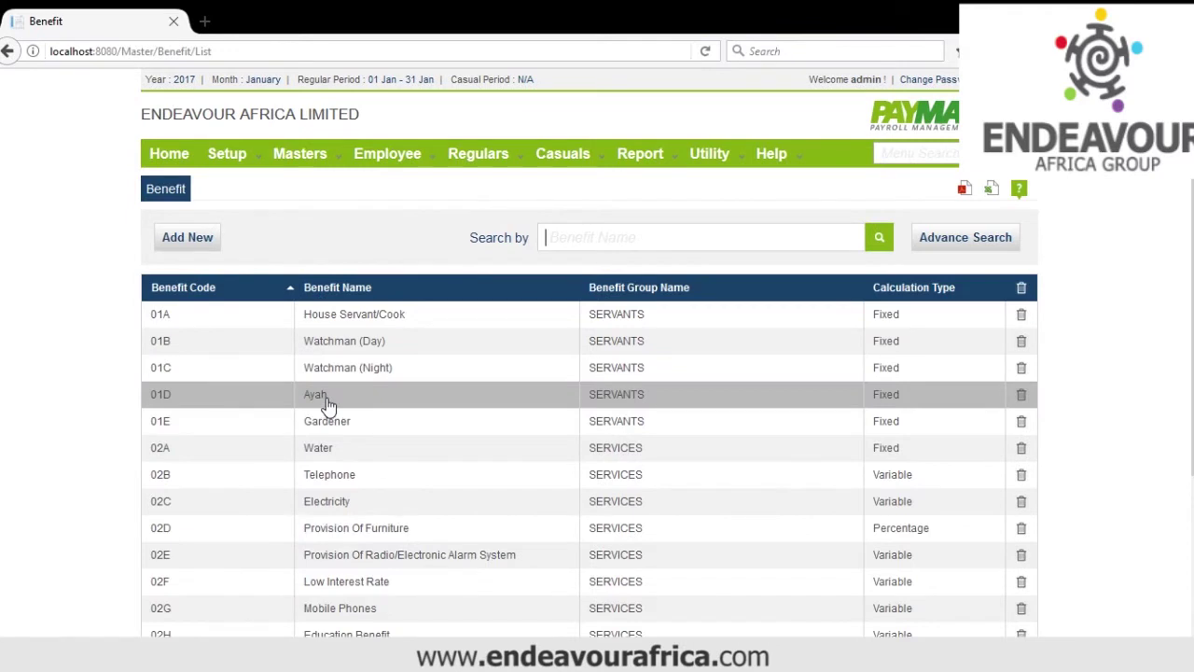
scroll(328, 403, down, 2)
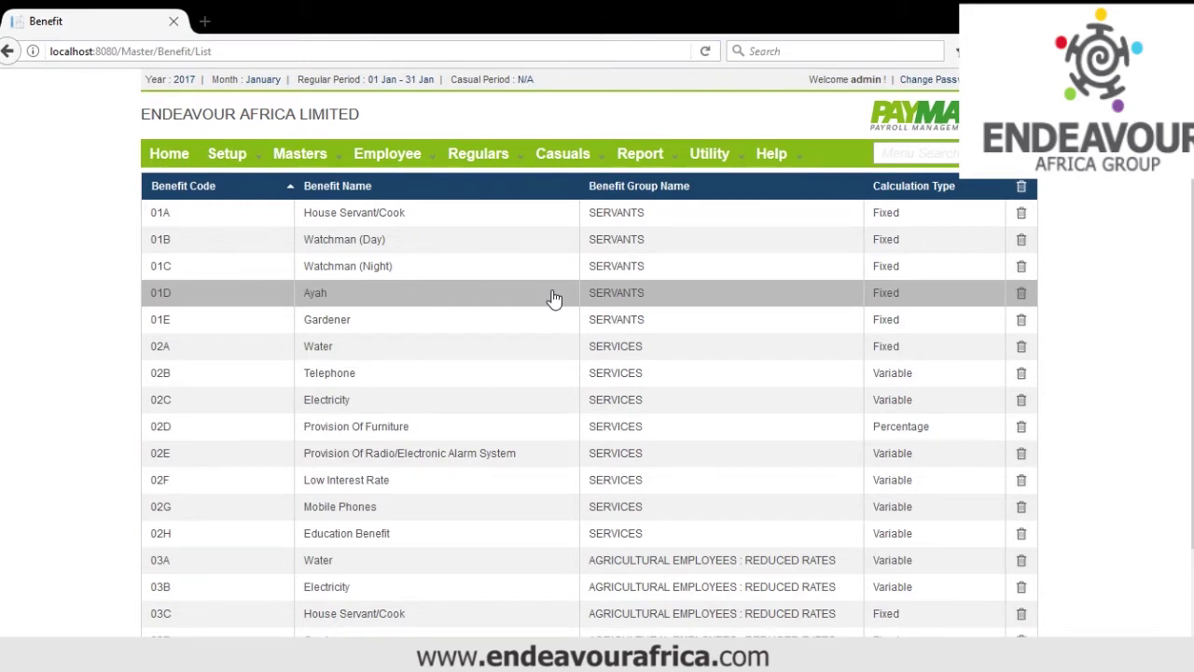
scroll(592, 298, down, 3)
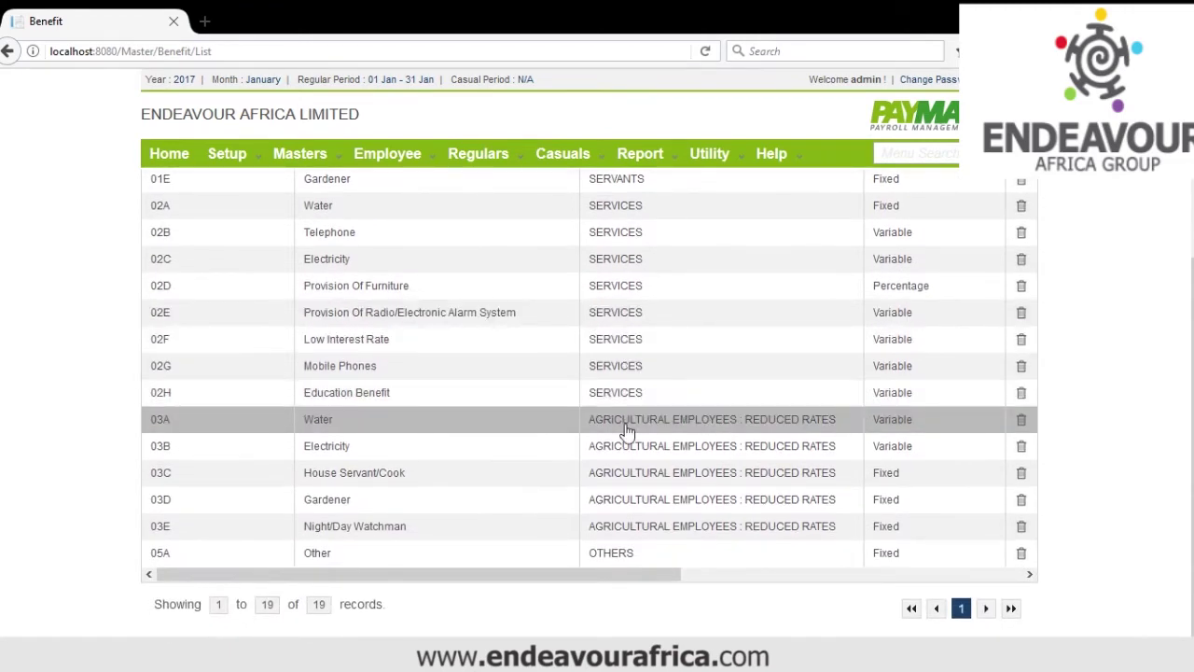
scroll(456, 346, up, 5)
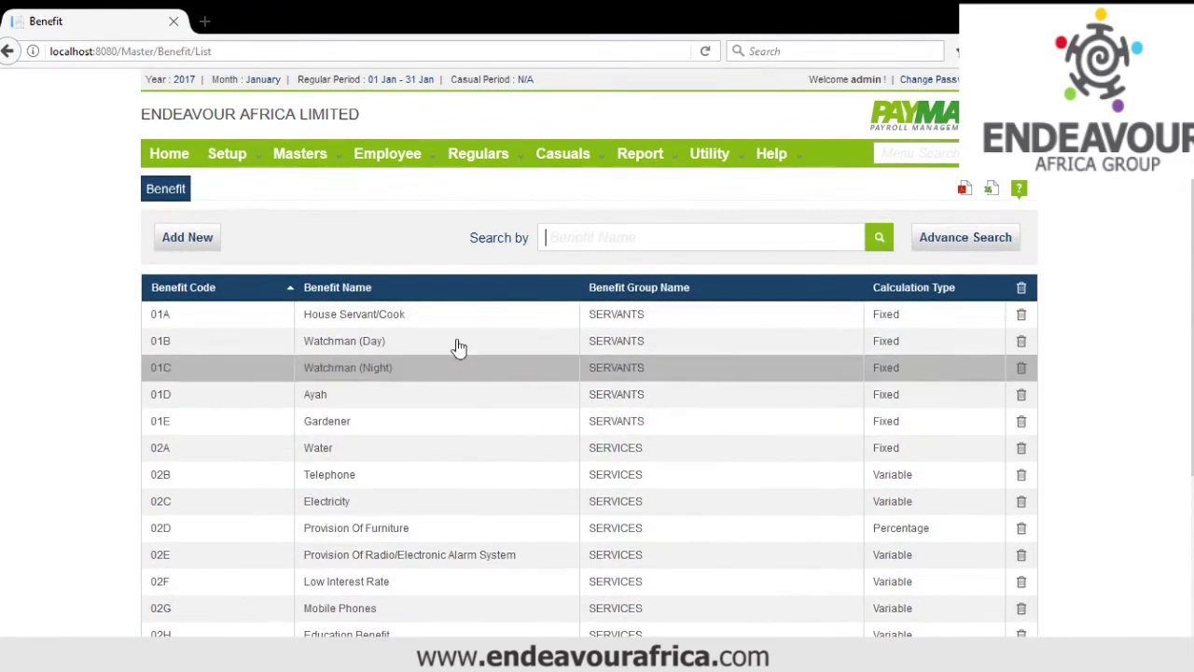
click(169, 243)
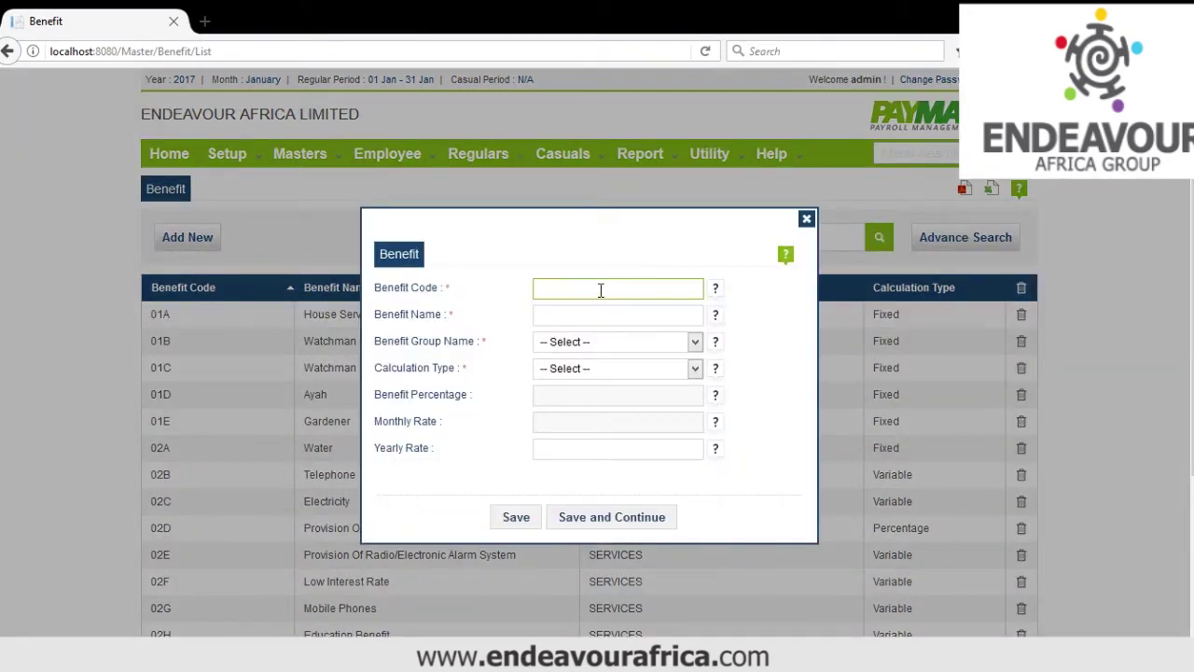
text(05B)
click(569, 315)
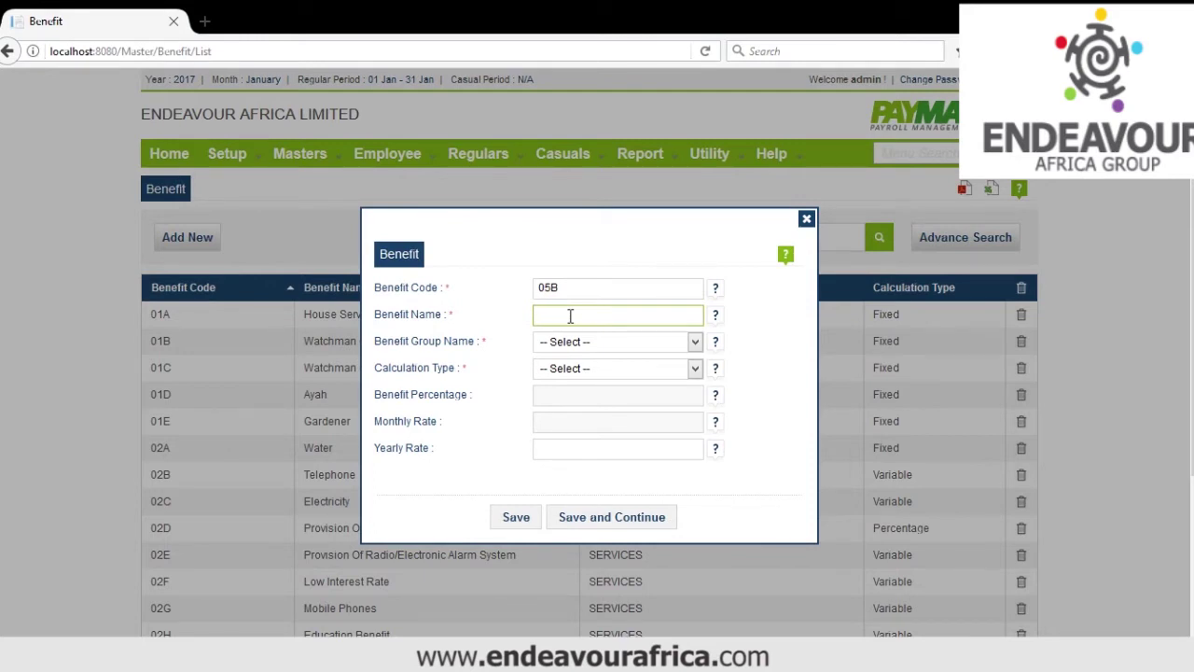
text(MEALS)
Step: Place MEALS in the OTHERS group with Fixed calculation type and save it
click(573, 341)
key(o)
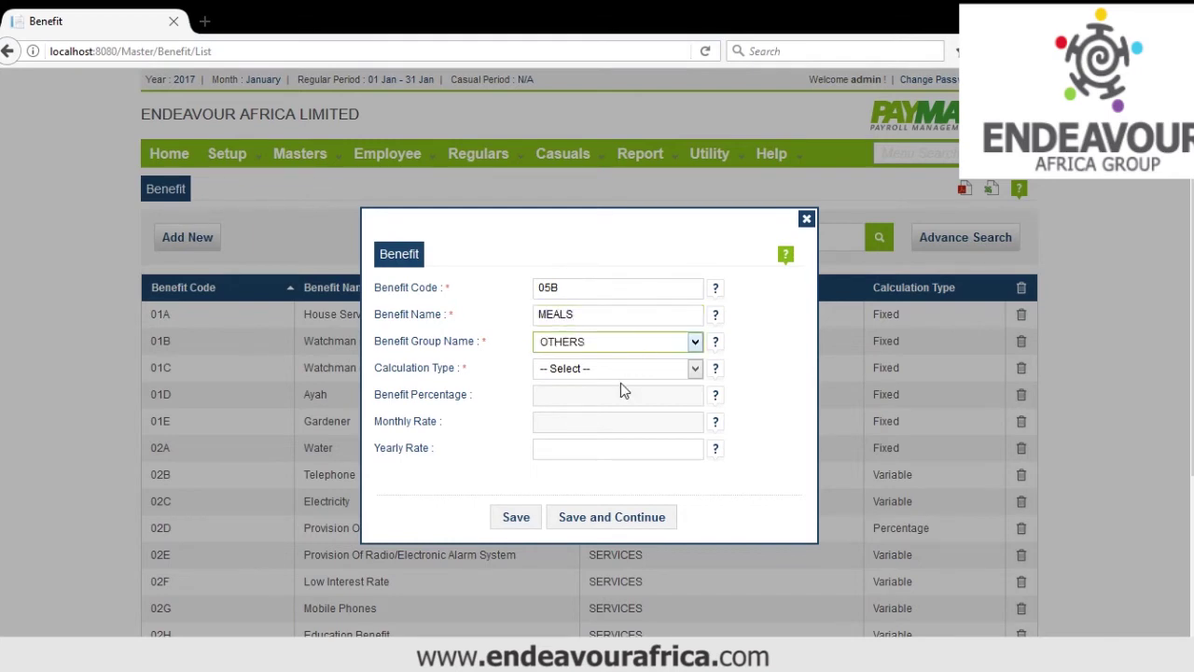
key(Tab)
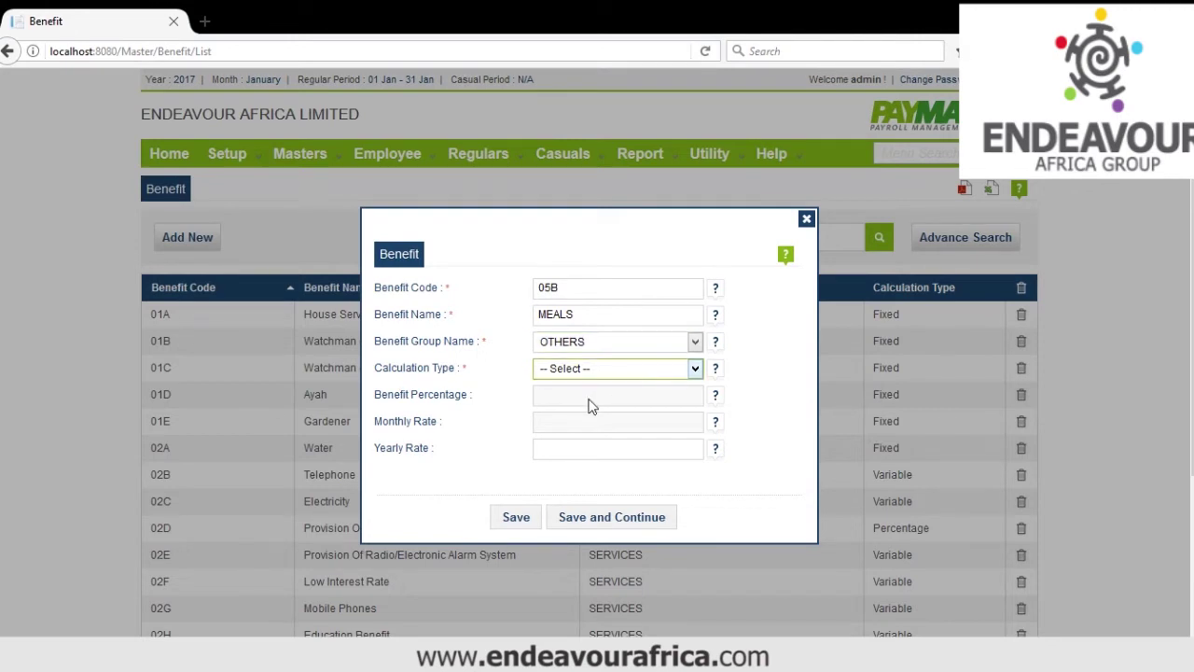
key(f)
click(636, 399)
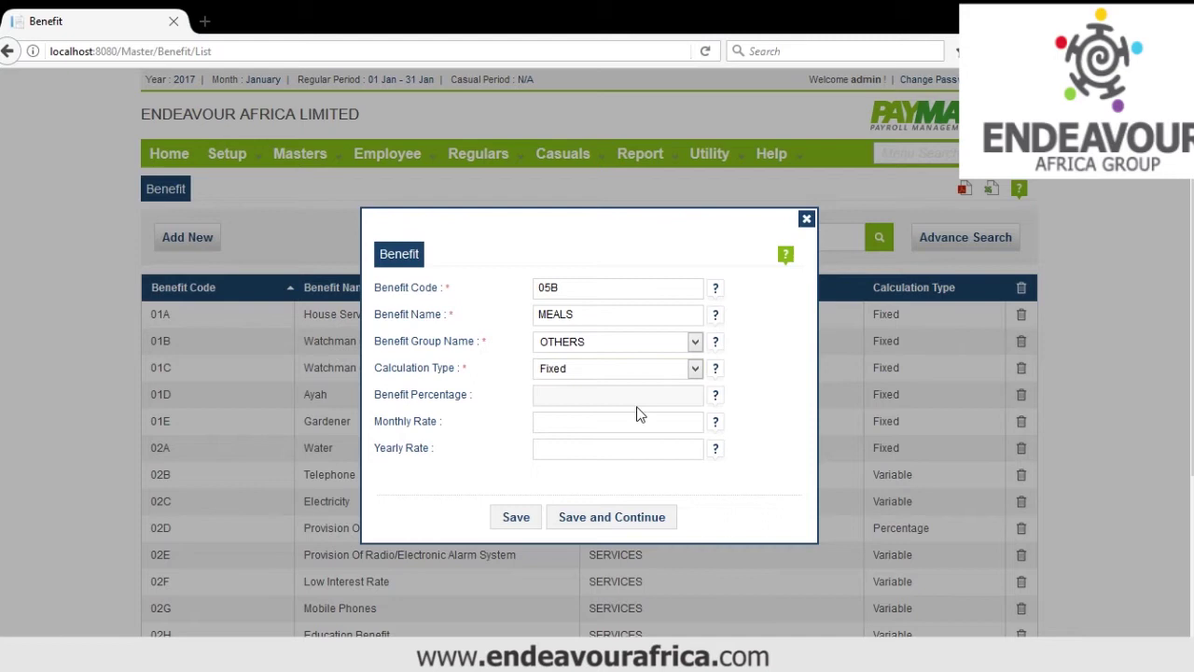
click(636, 420)
click(511, 521)
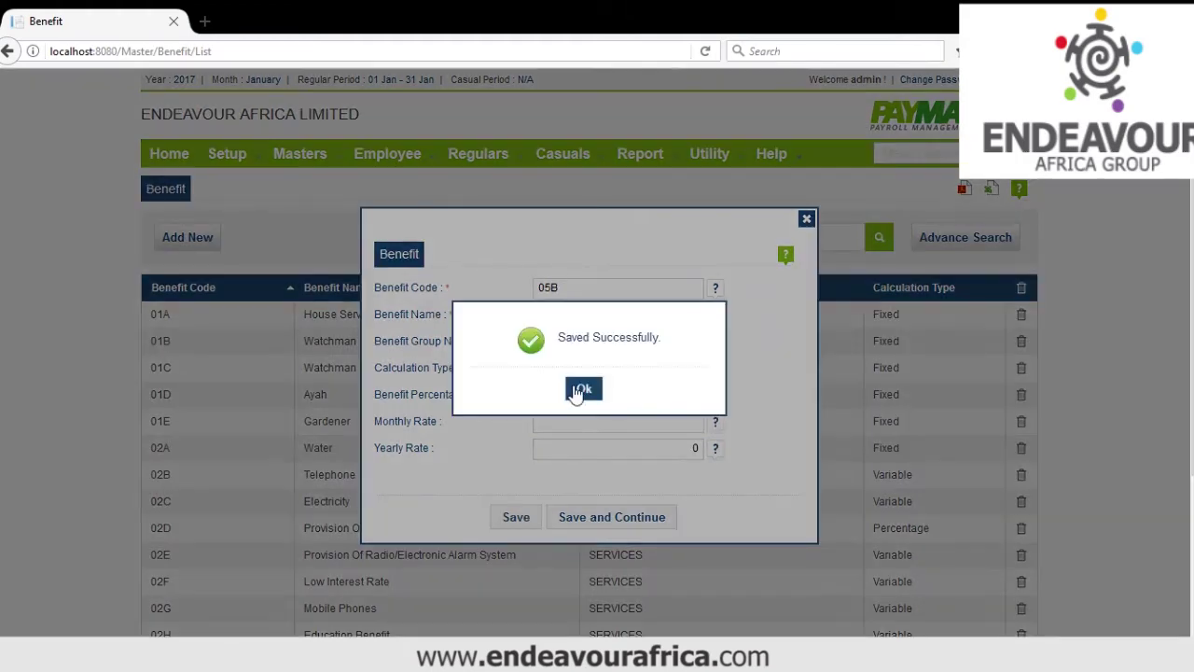
click(579, 390)
scroll(410, 397, down, 3)
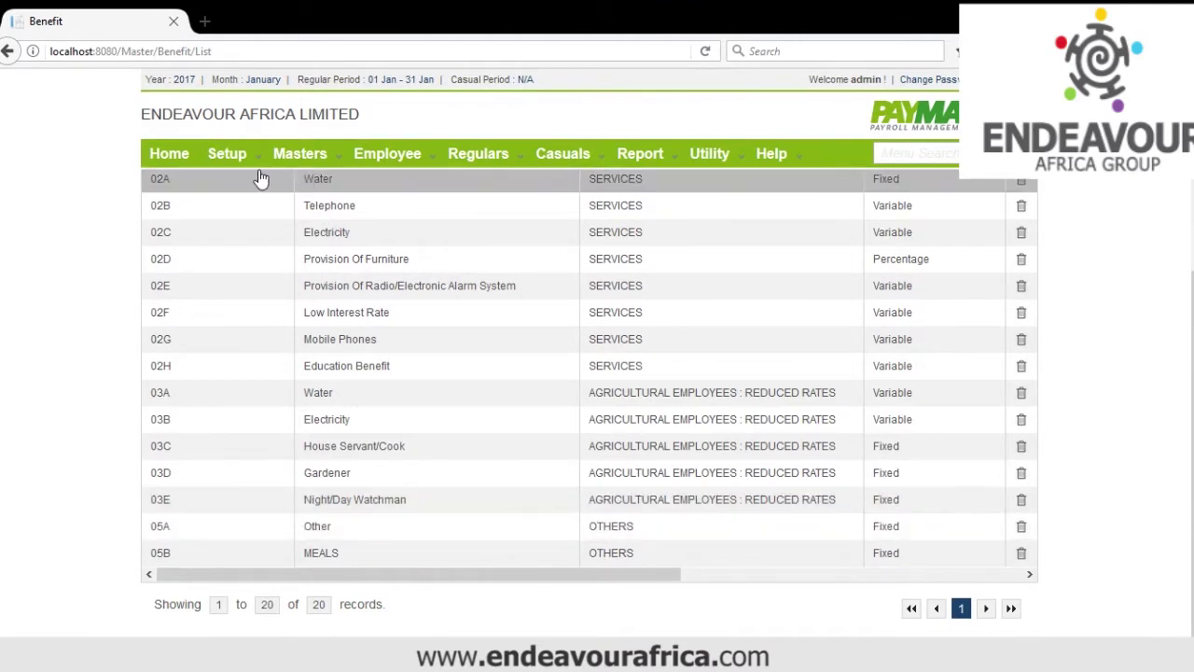
click(285, 153)
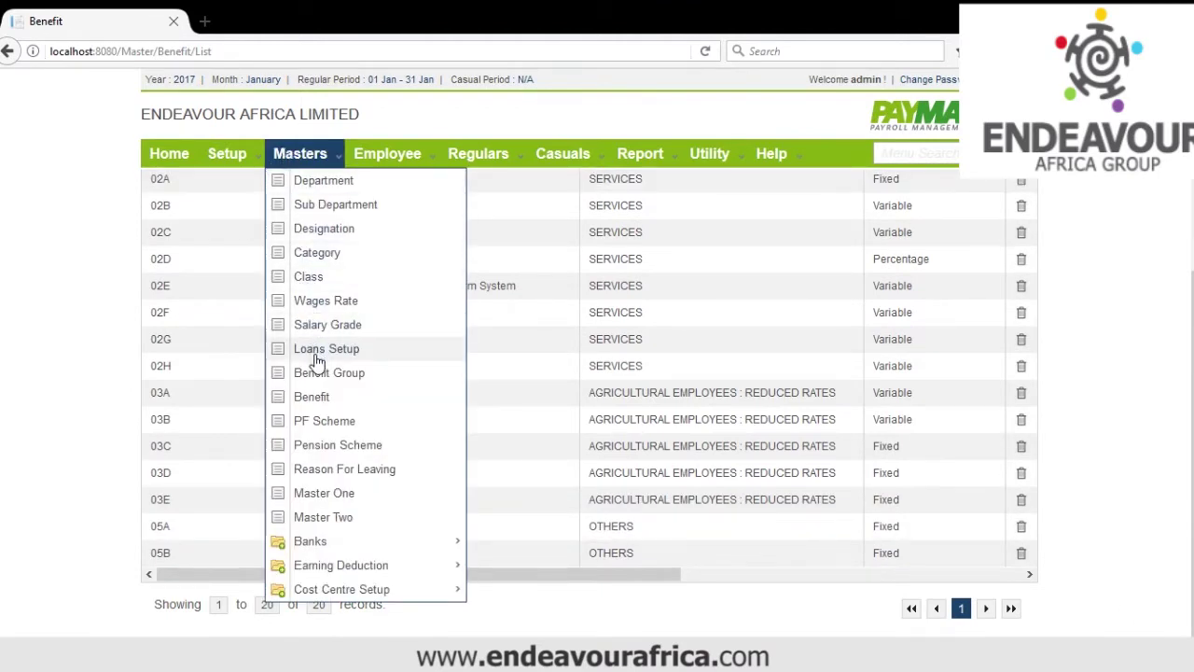
Step: Add BRITAM as a PF scheme, using BRITAM for both short name and scheme name
click(317, 421)
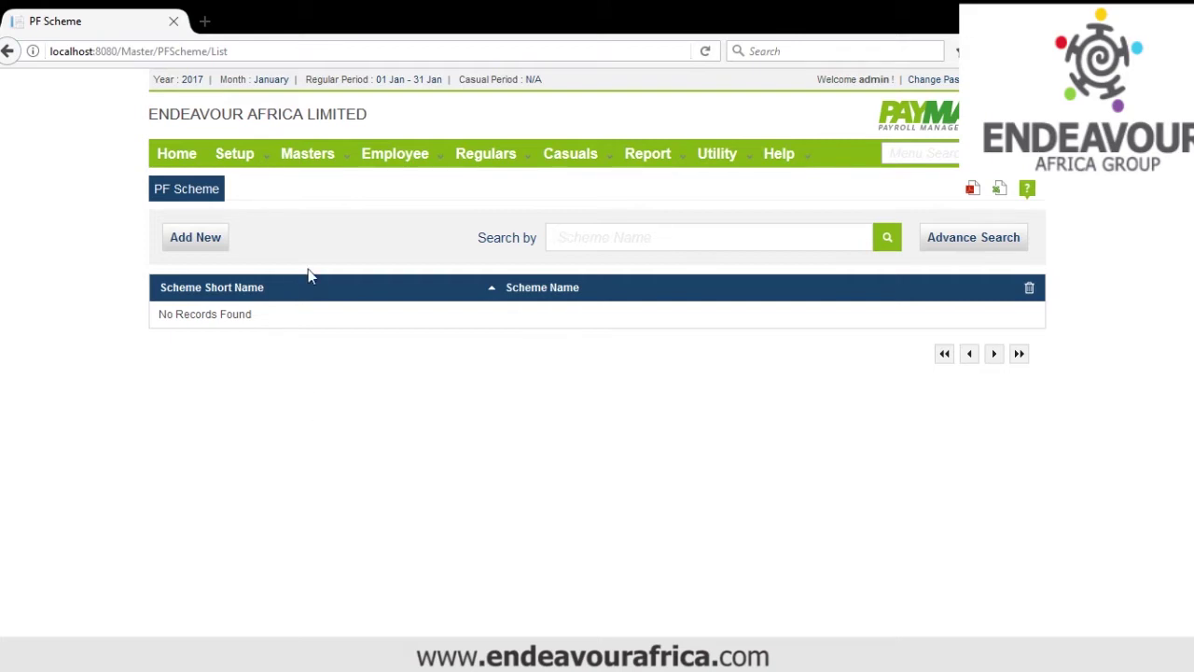
click(197, 242)
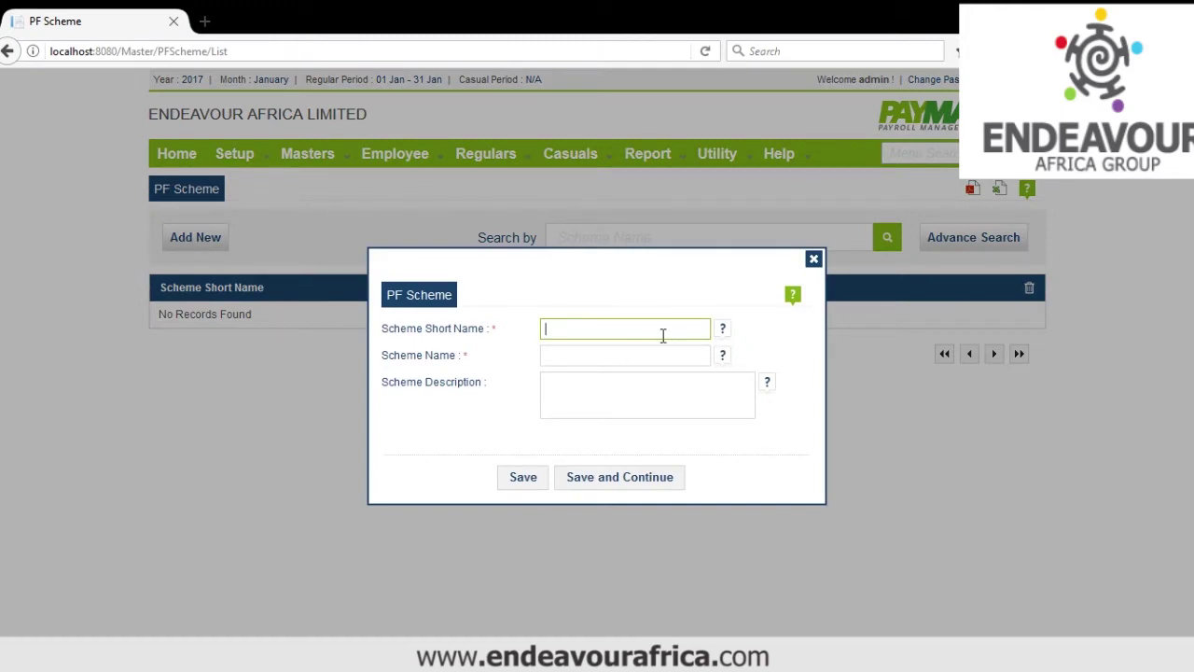
text(BRITAM)
drag(603, 328, 464, 329)
key(ctrl+c)
click(564, 364)
key(ctrl+v)
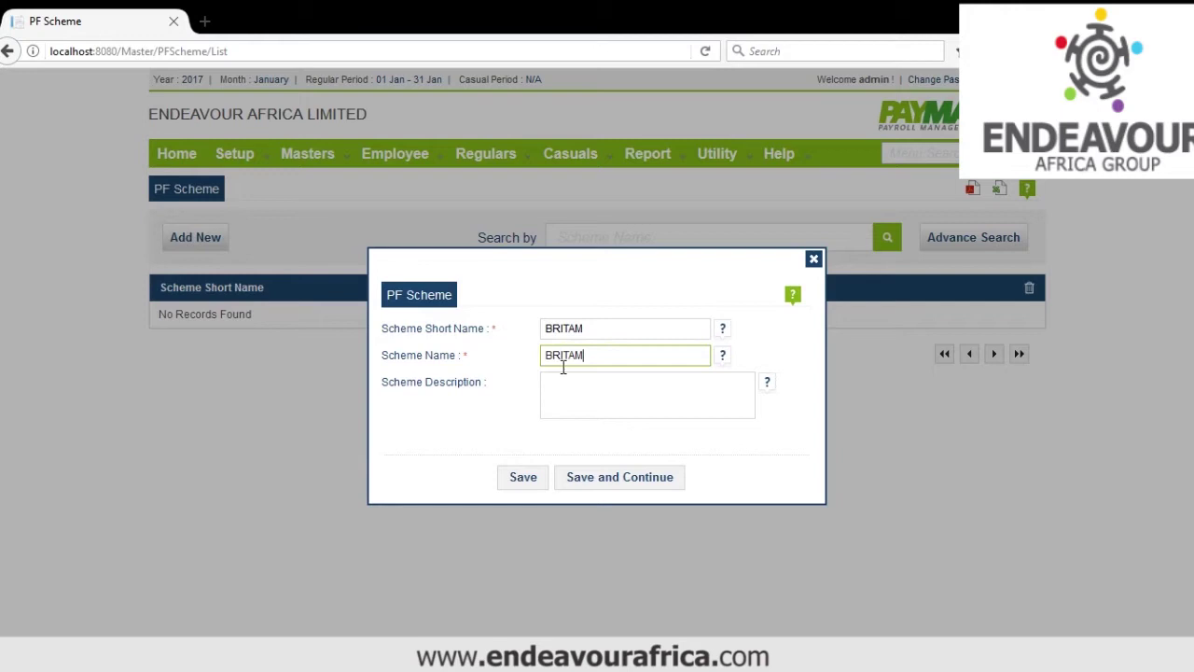
click(588, 477)
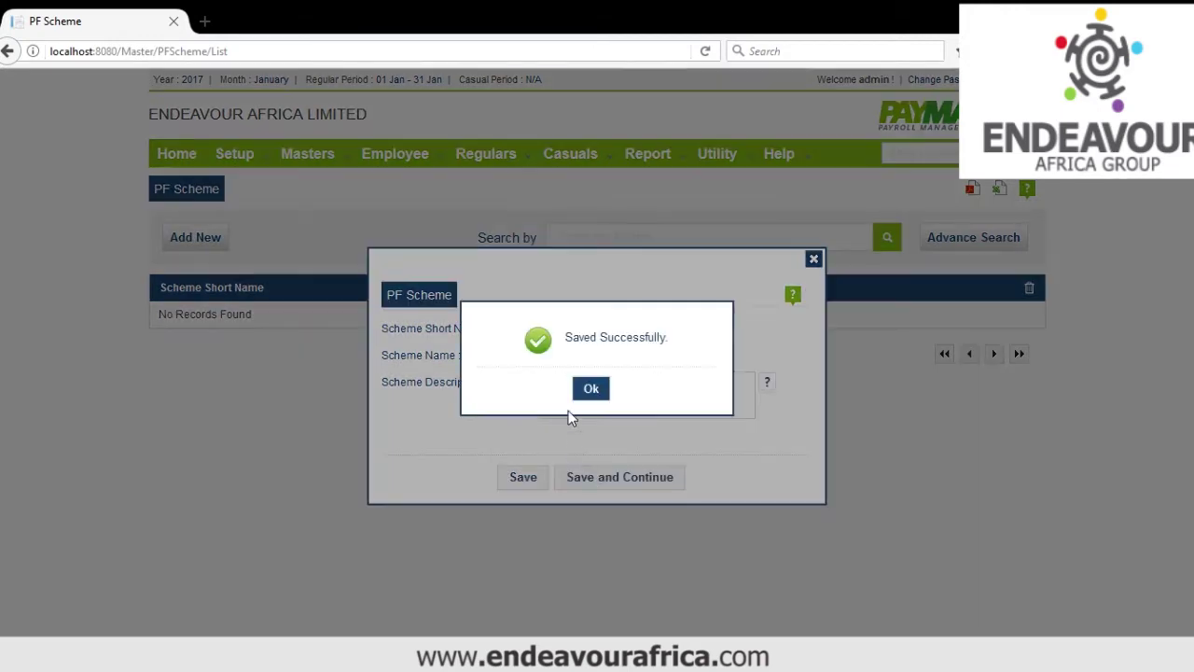
click(588, 392)
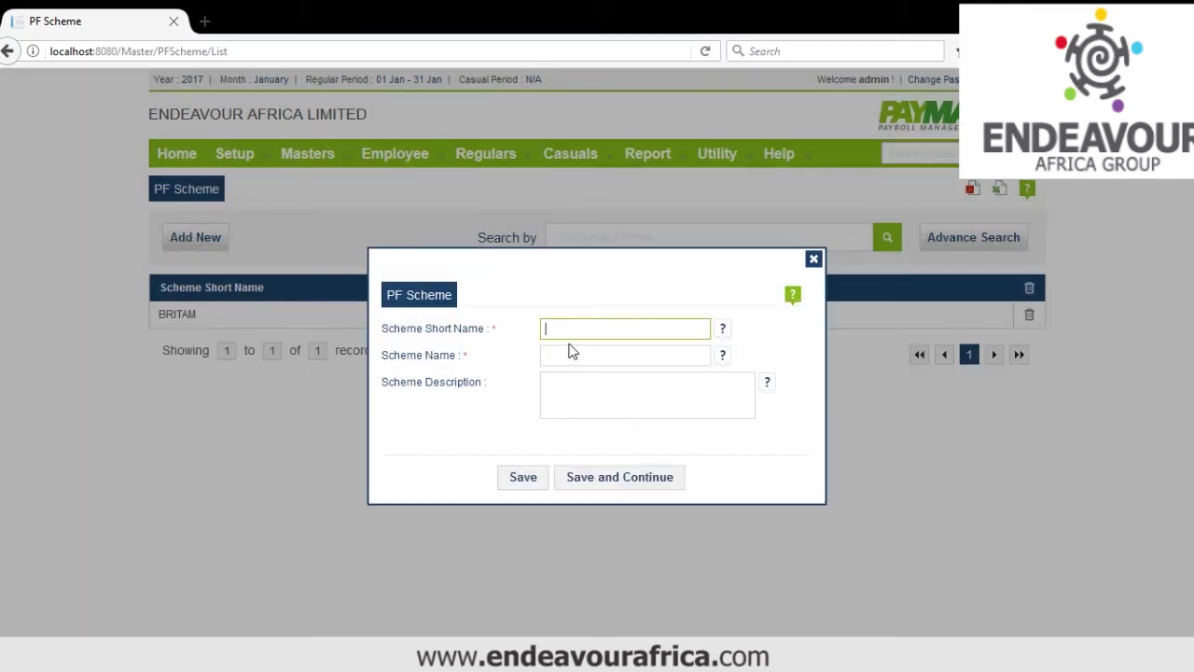
Step: Add CIC as a PF scheme with CIC as both short name and scheme name
text(CIC)
click(582, 479)
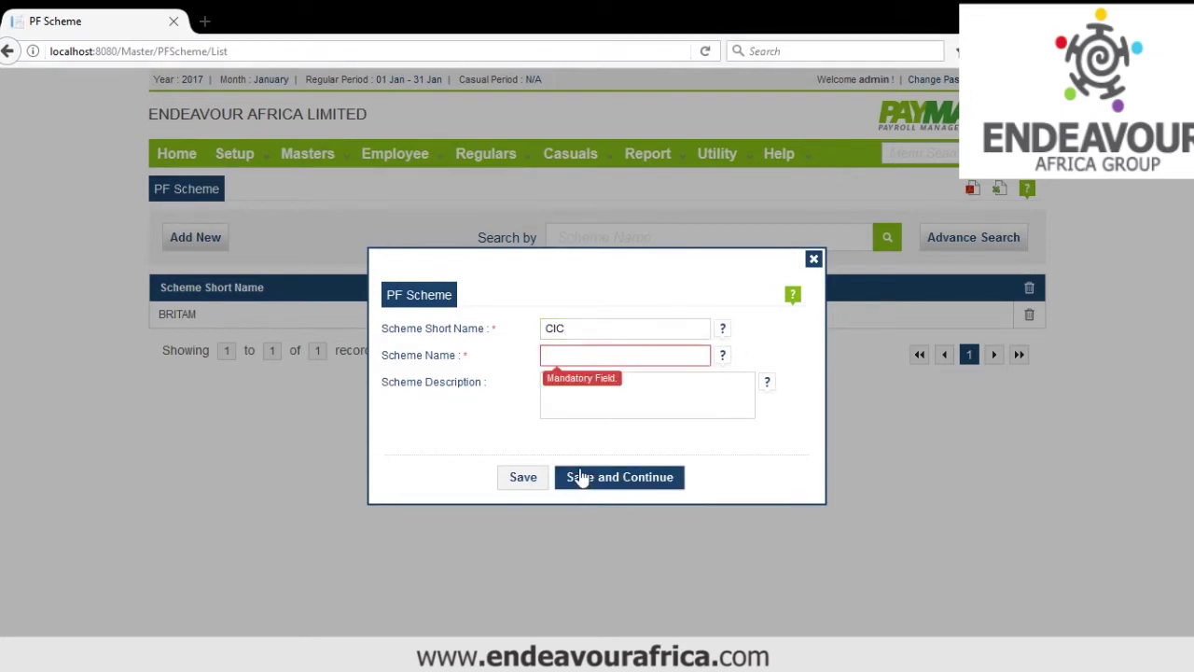
text(CIC)
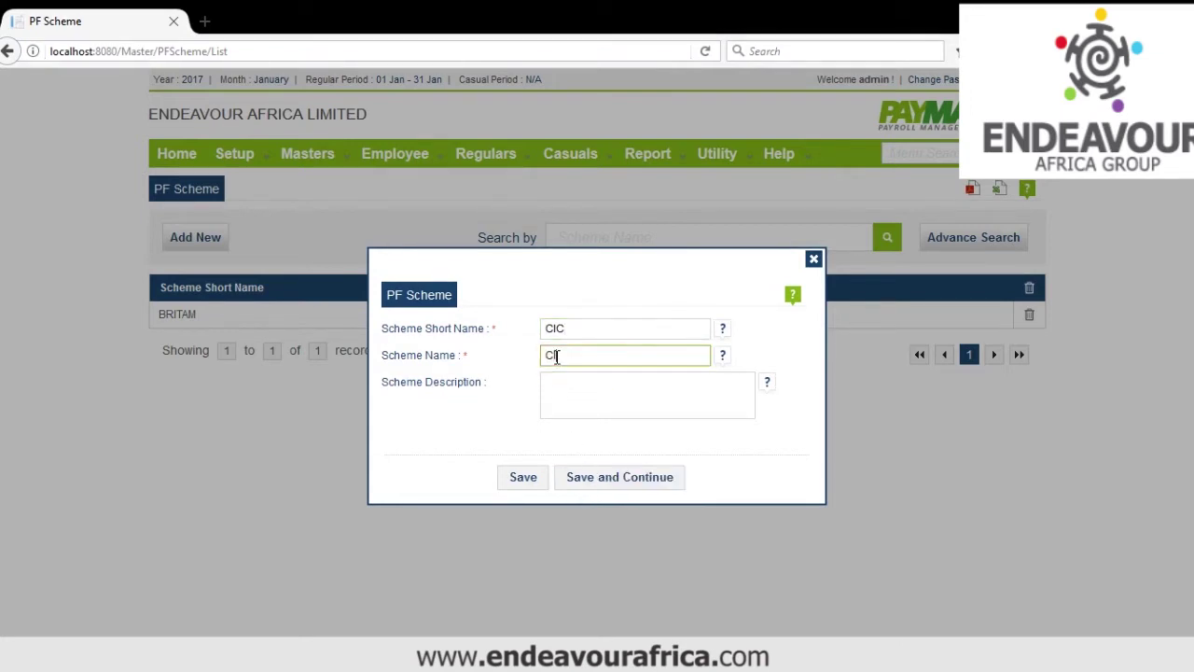
click(528, 480)
click(591, 389)
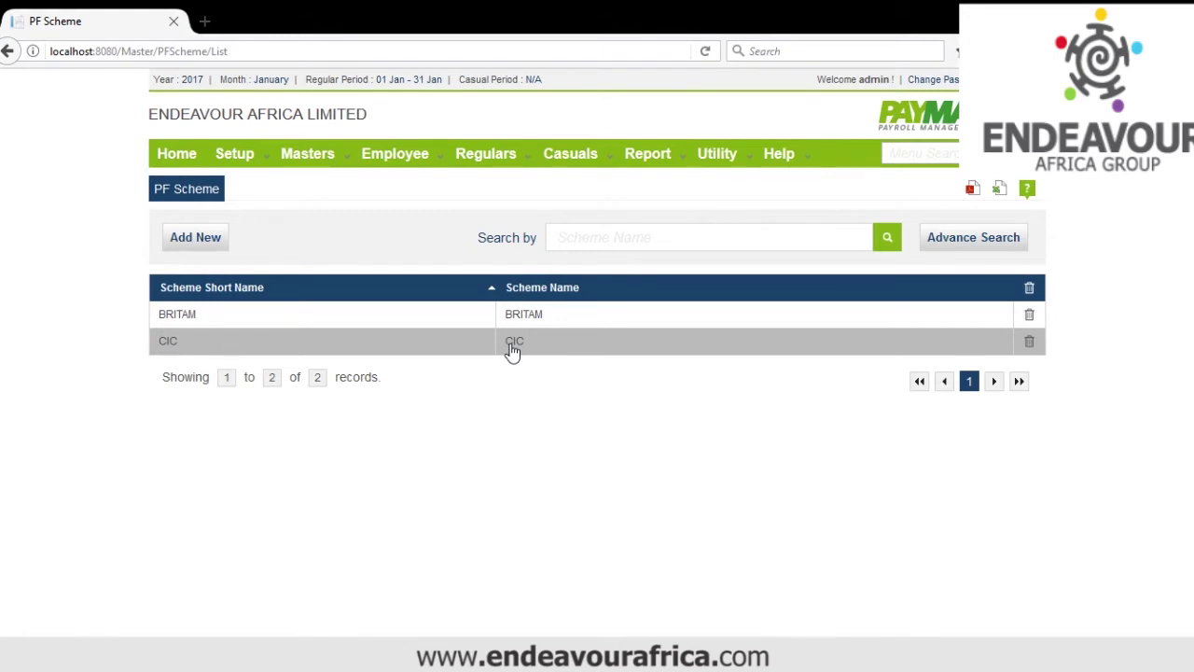
mouse_move(297, 160)
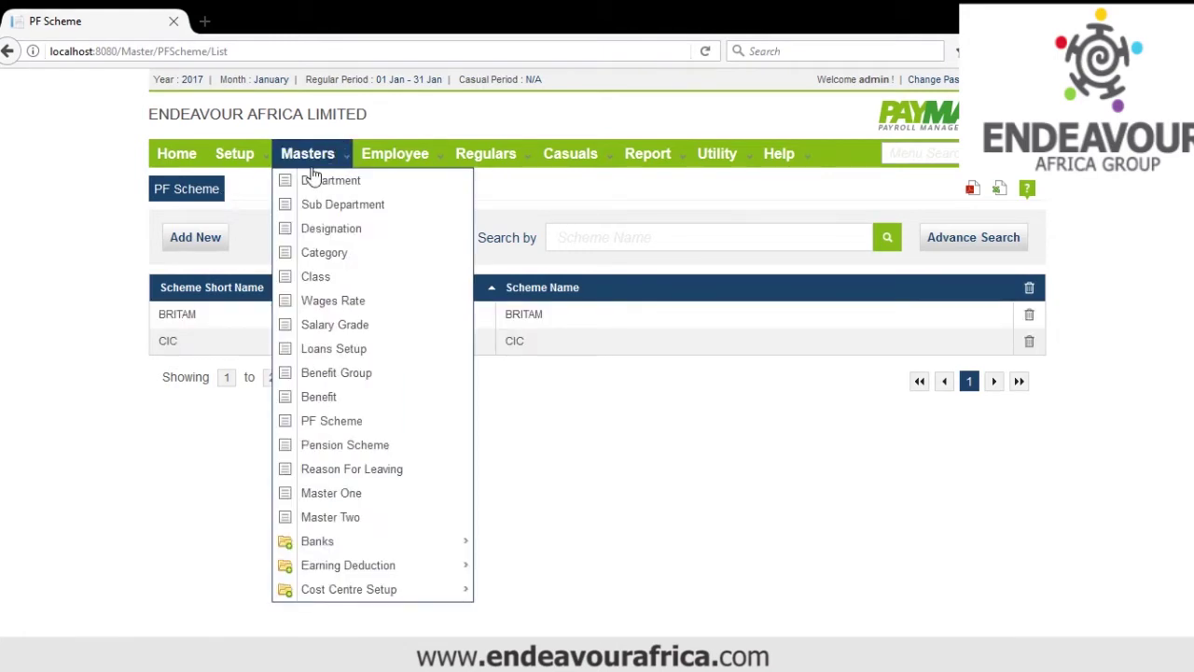
Step: Save a new pension scheme with ALEXANDER FORBES as both Short Name and Scheme Name
click(333, 453)
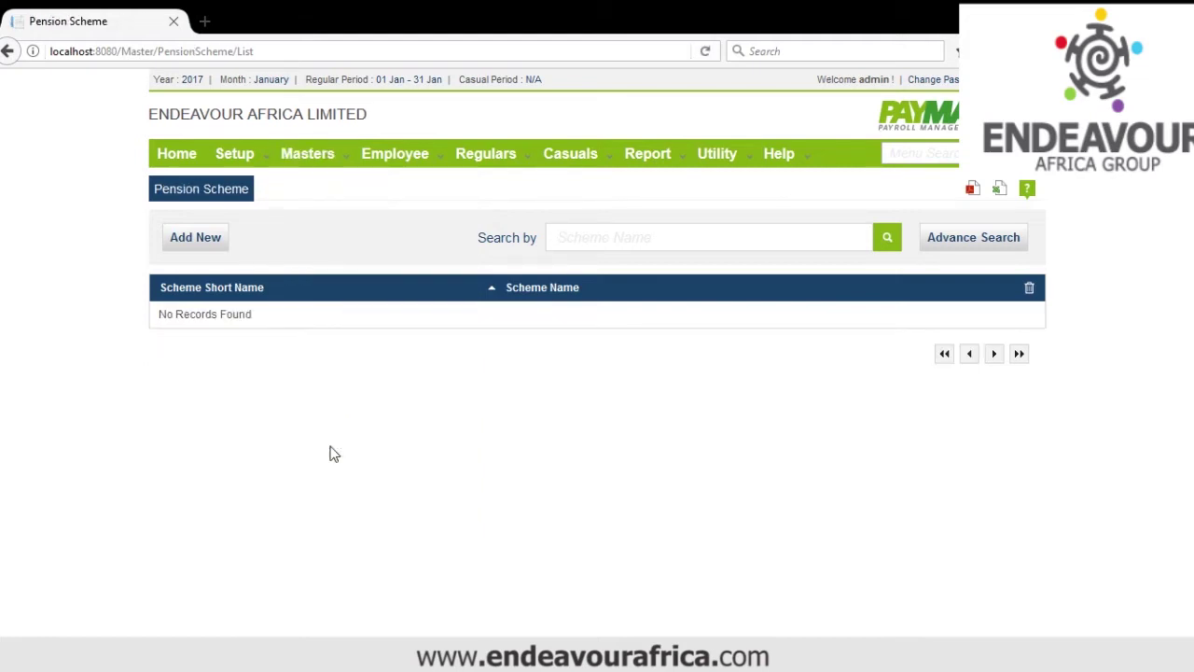
click(172, 247)
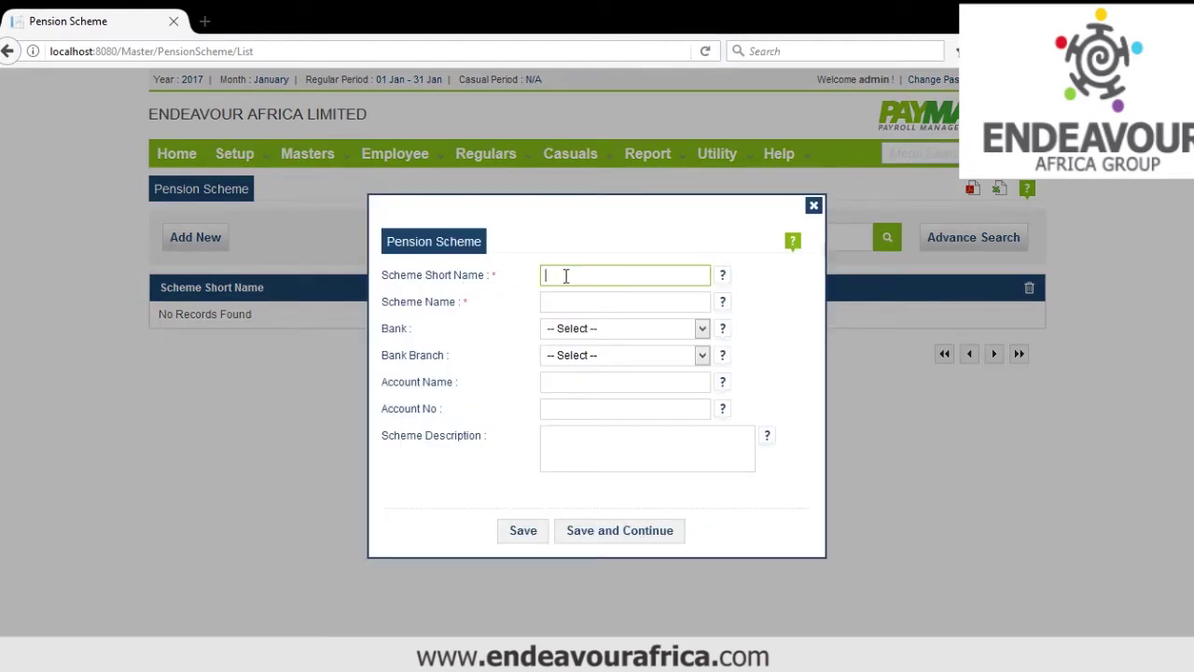
text(ALEXANDER FORBES)
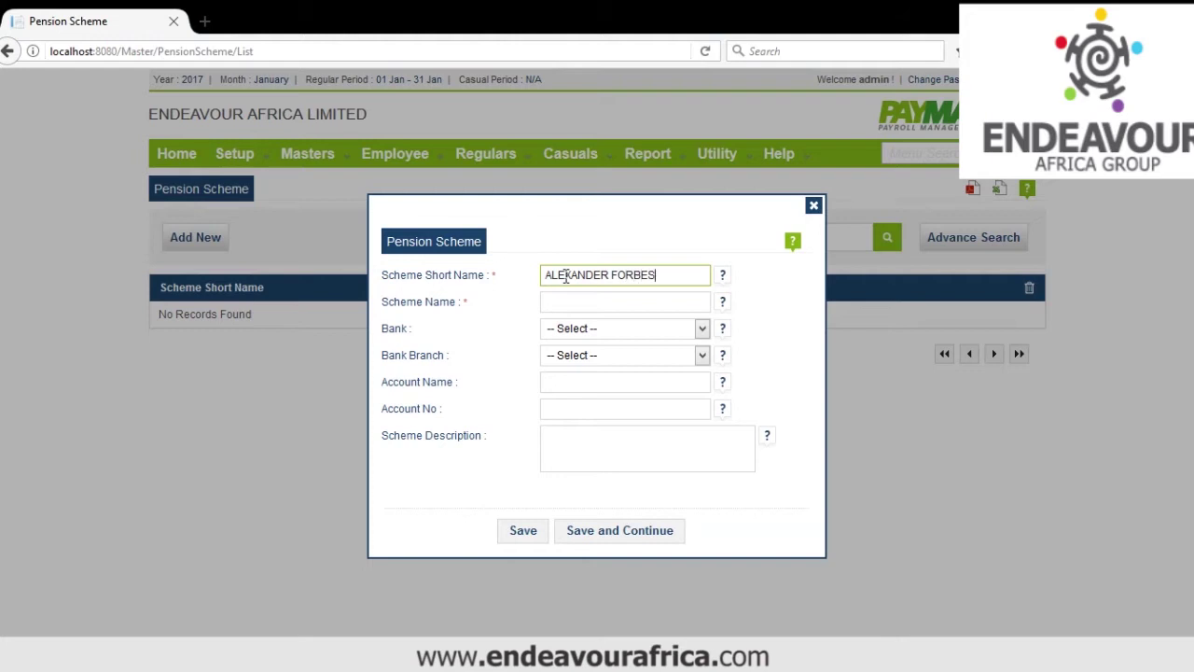
drag(685, 277, 399, 254)
key(ctrl+c)
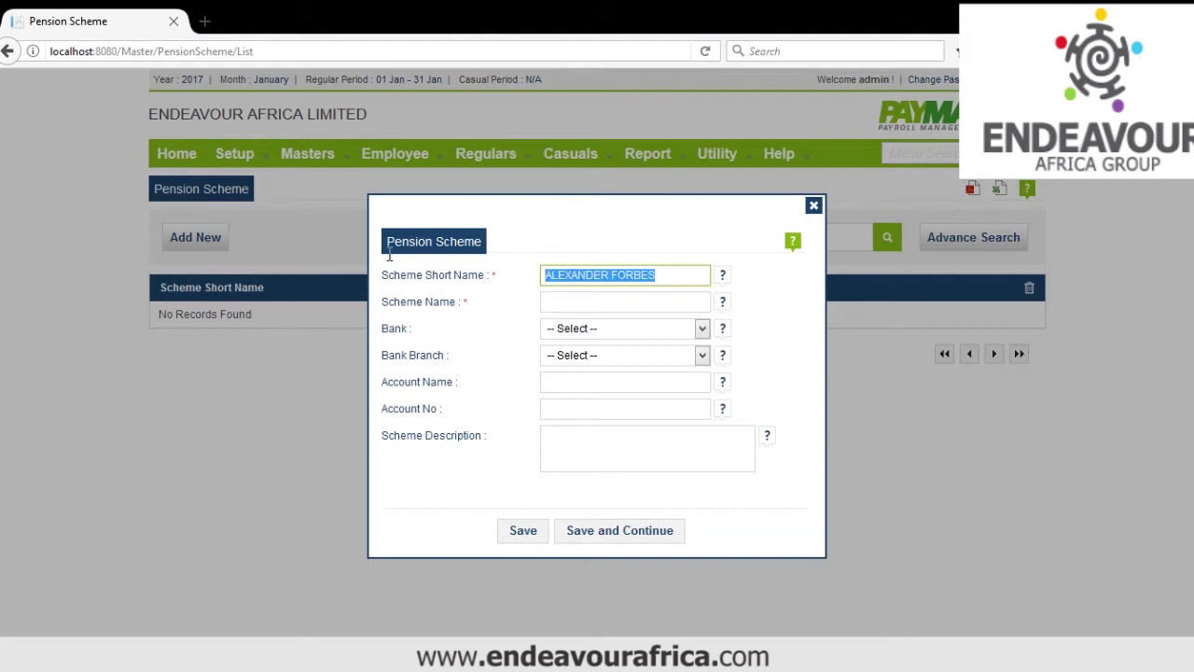
click(582, 304)
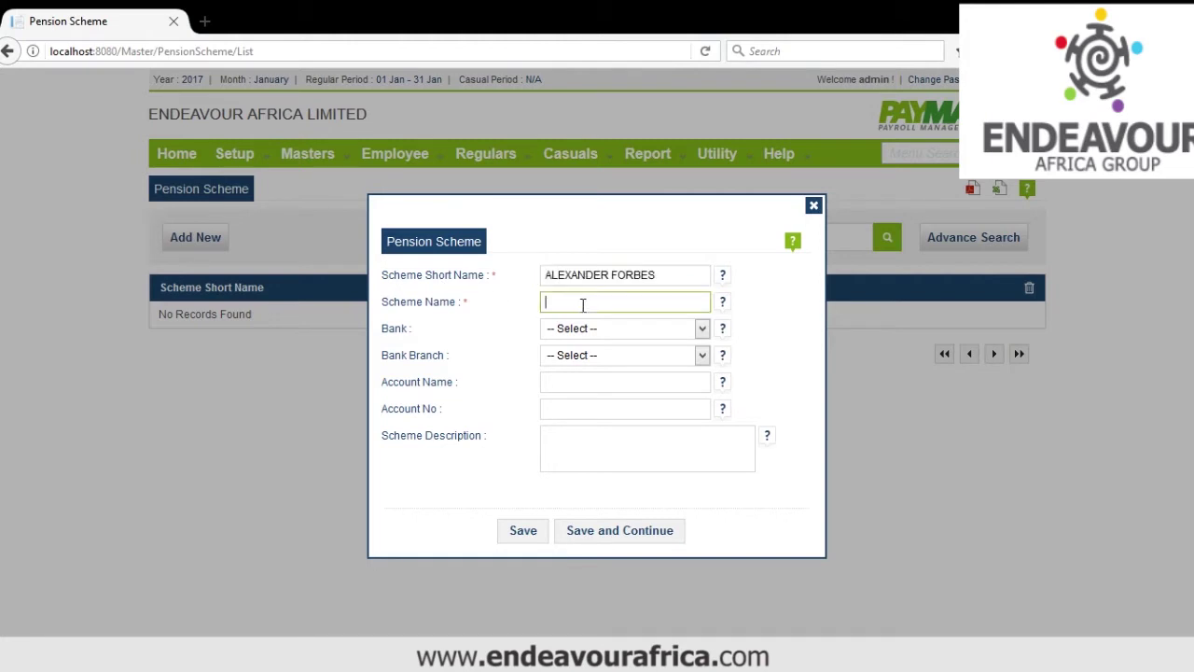
key(ctrl+v)
key(Tab)
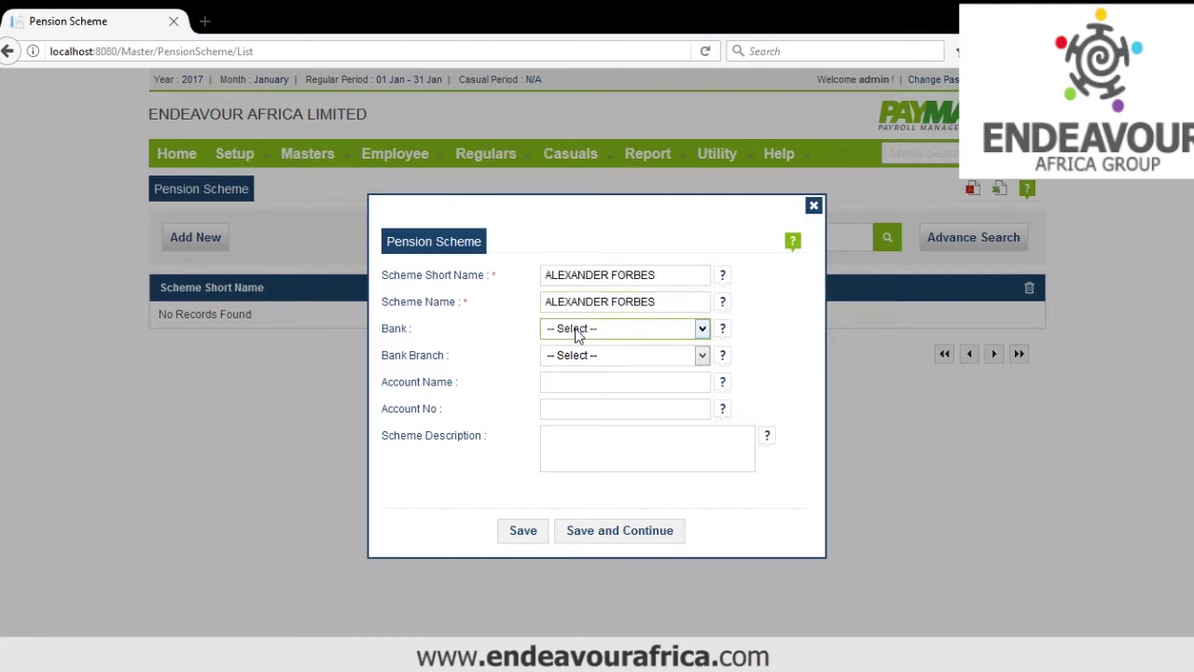
key(Tab)
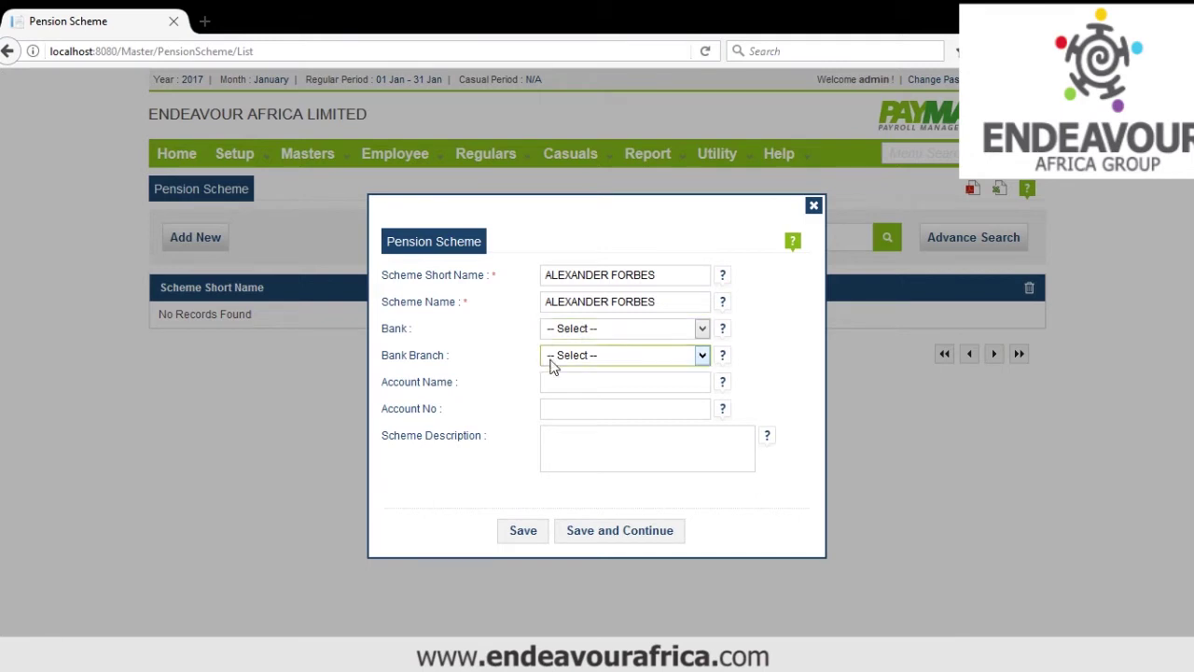
click(522, 532)
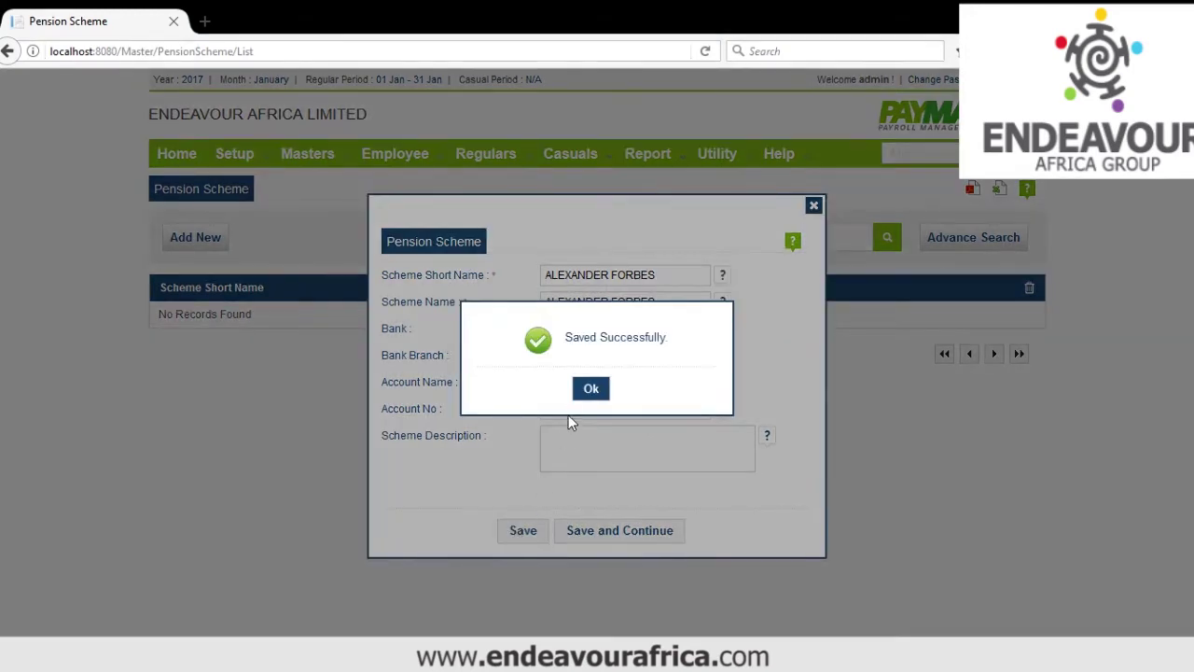
click(574, 390)
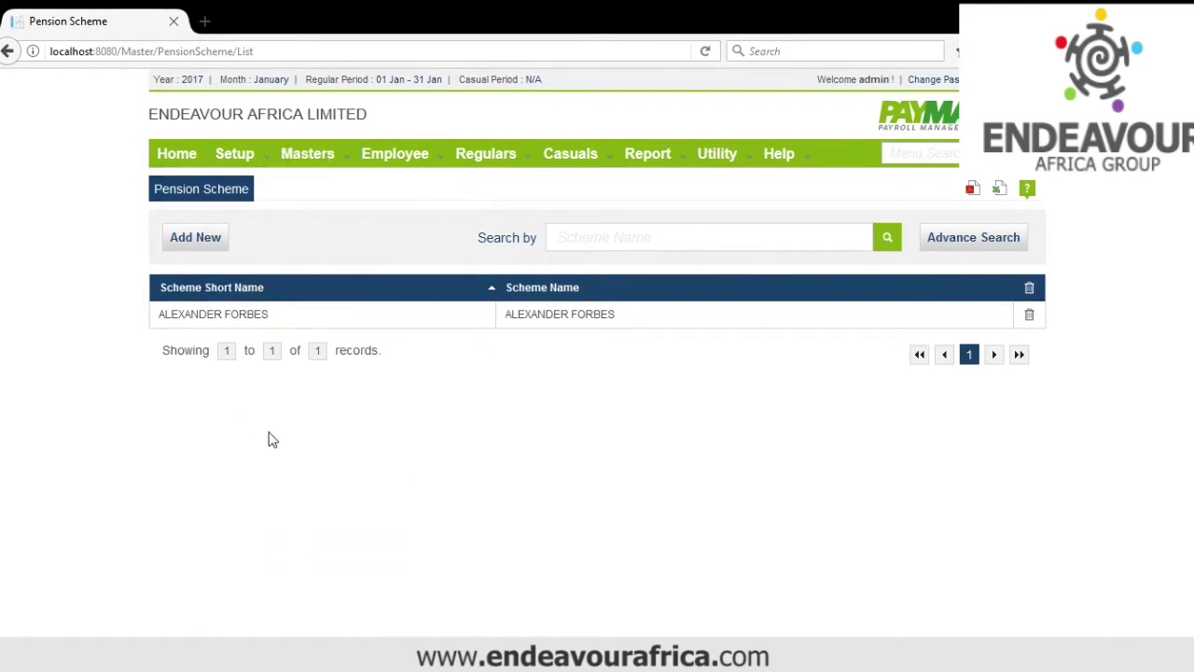
mouse_move(317, 172)
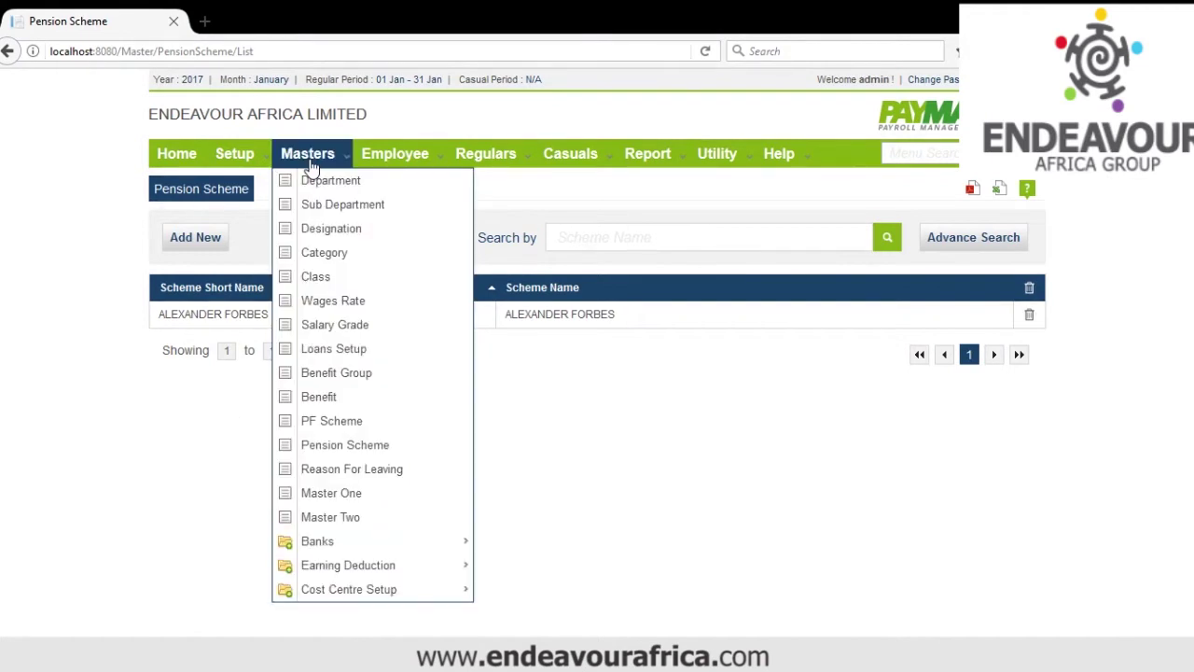
Step: Add leaving reason code 1, Termination, with gratuity calculated in Days
click(354, 474)
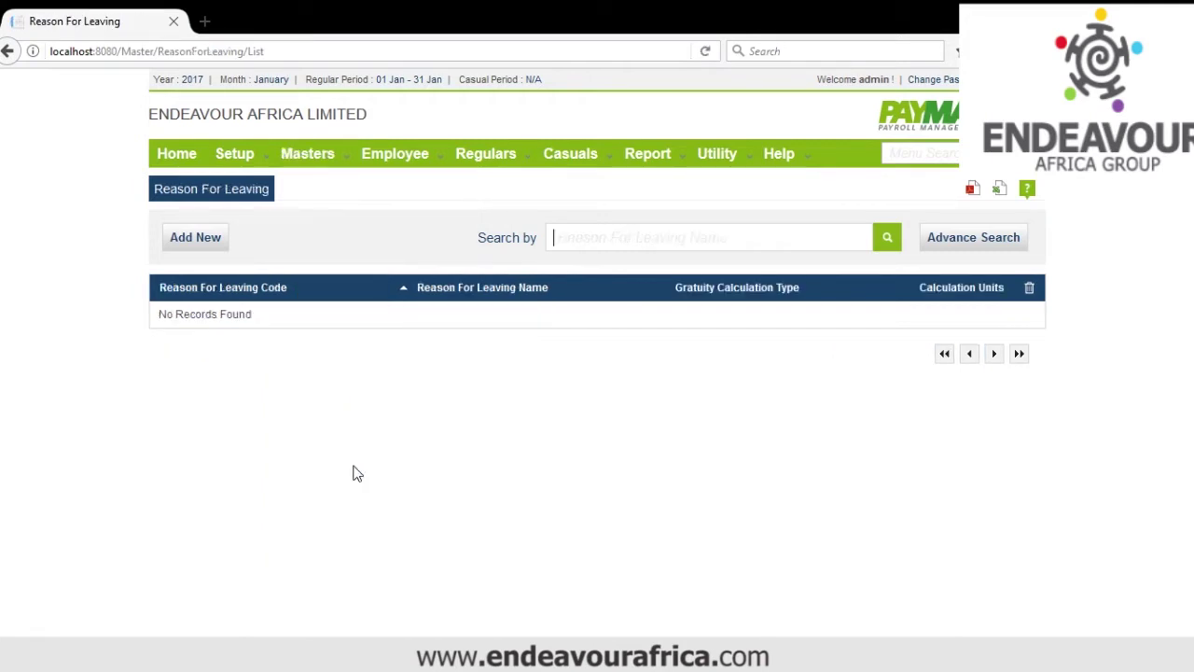
click(205, 237)
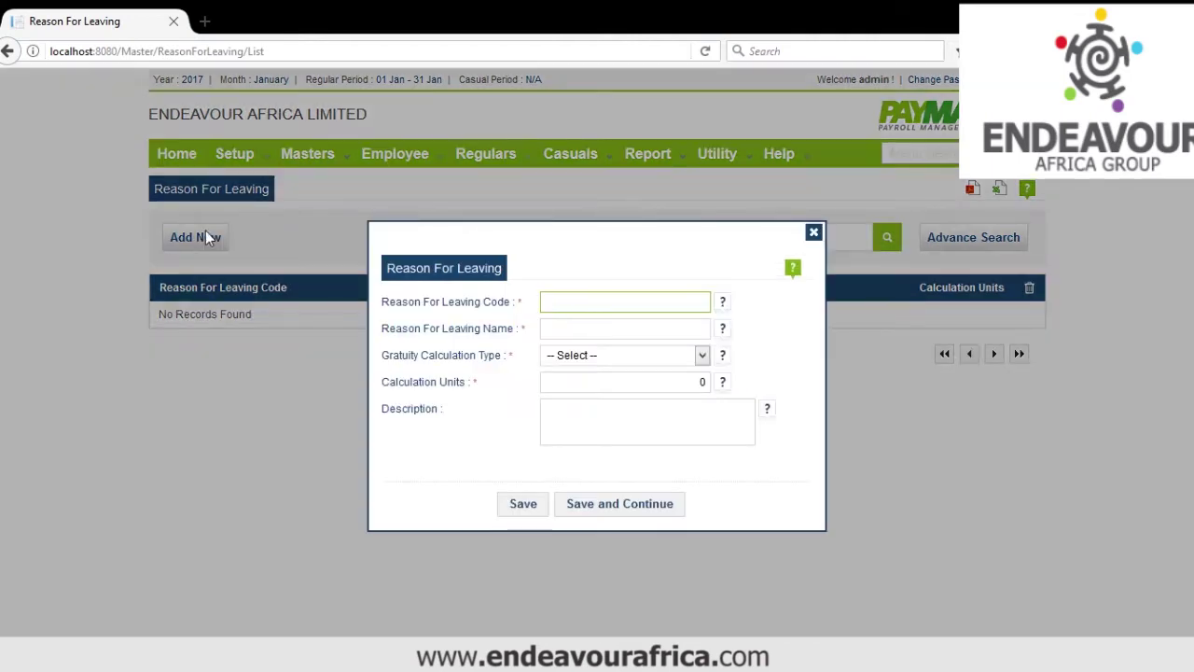
text(1)
click(604, 326)
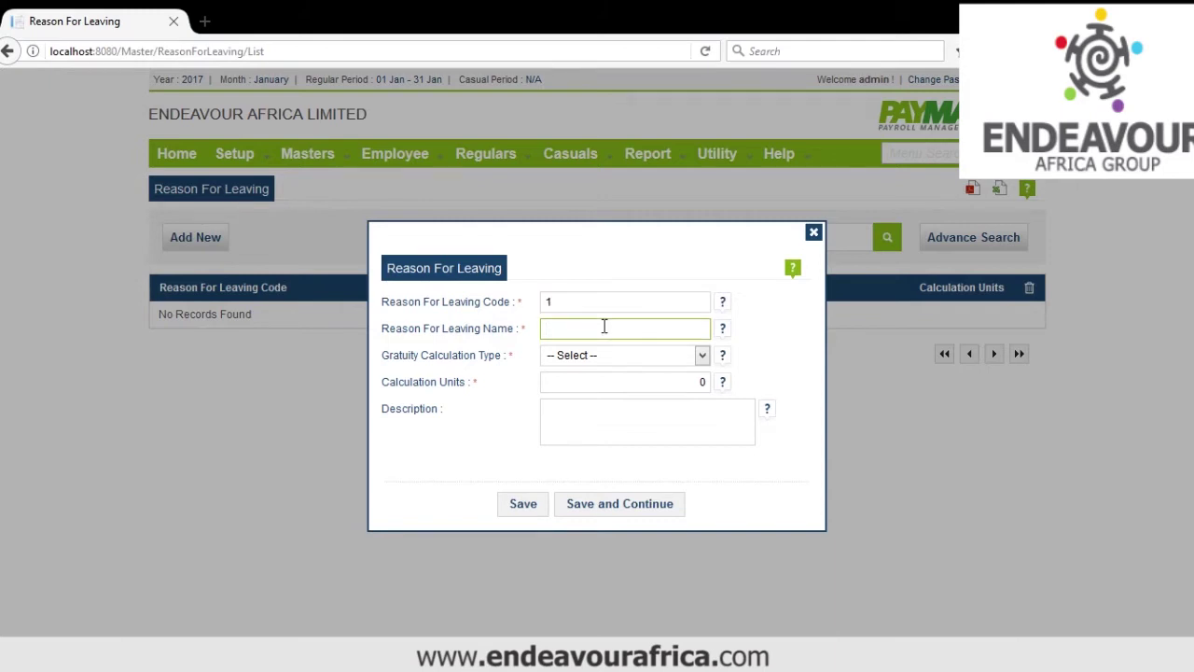
text(Termination)
key(Tab)
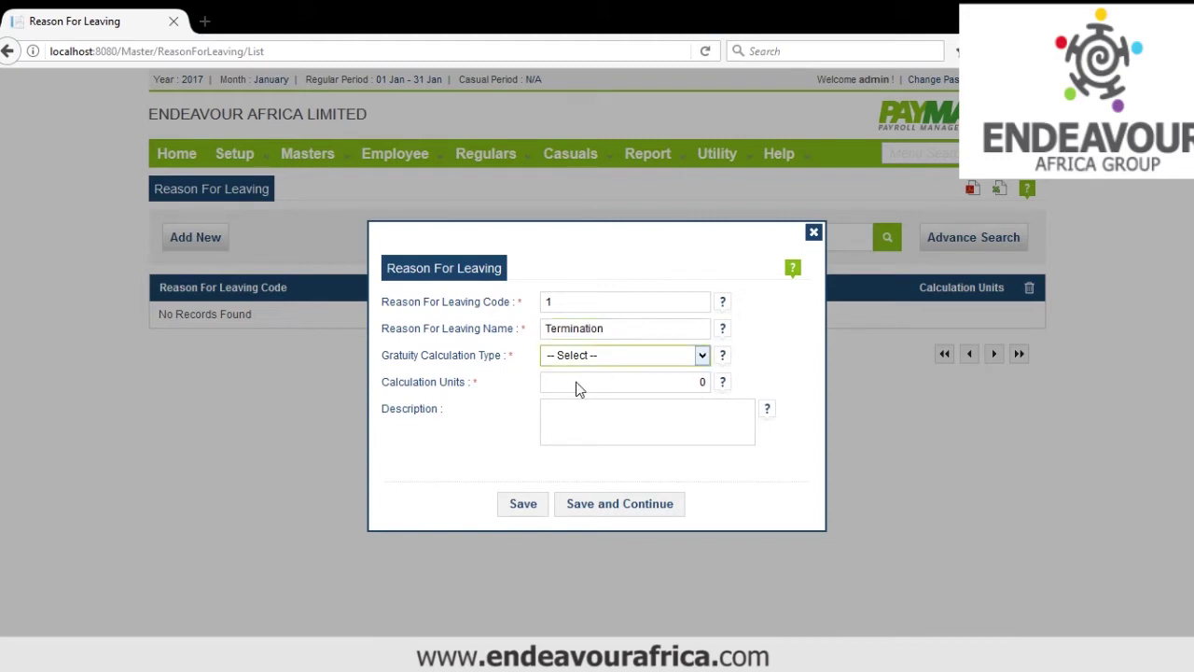
key(Down)
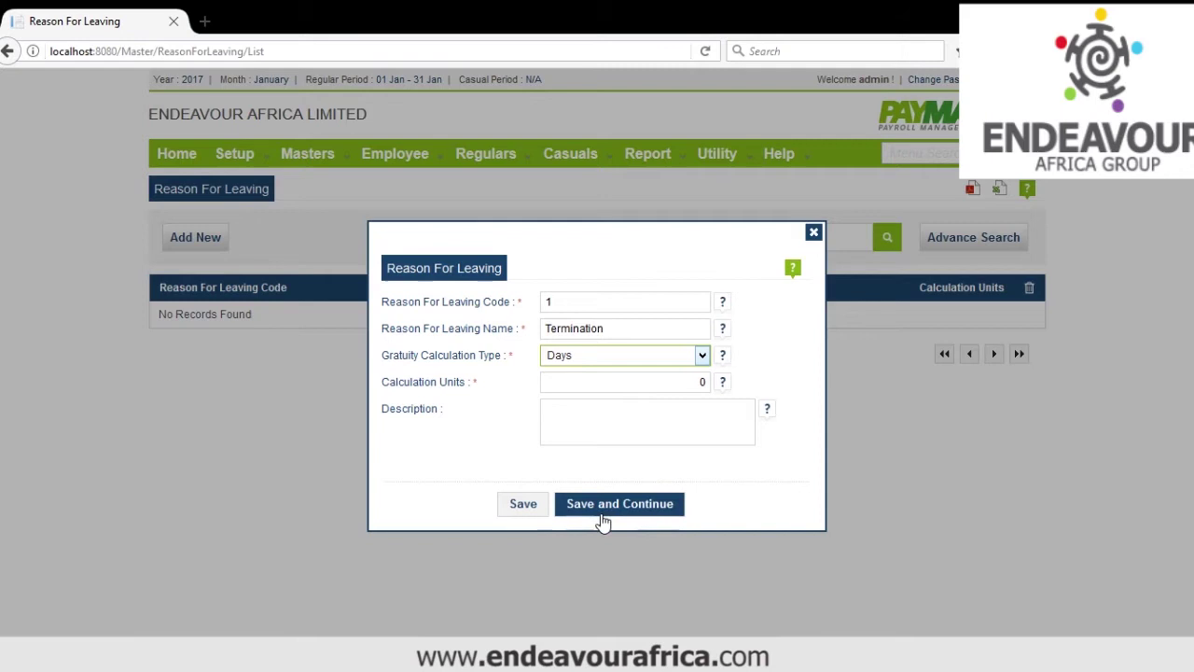
click(602, 517)
click(591, 389)
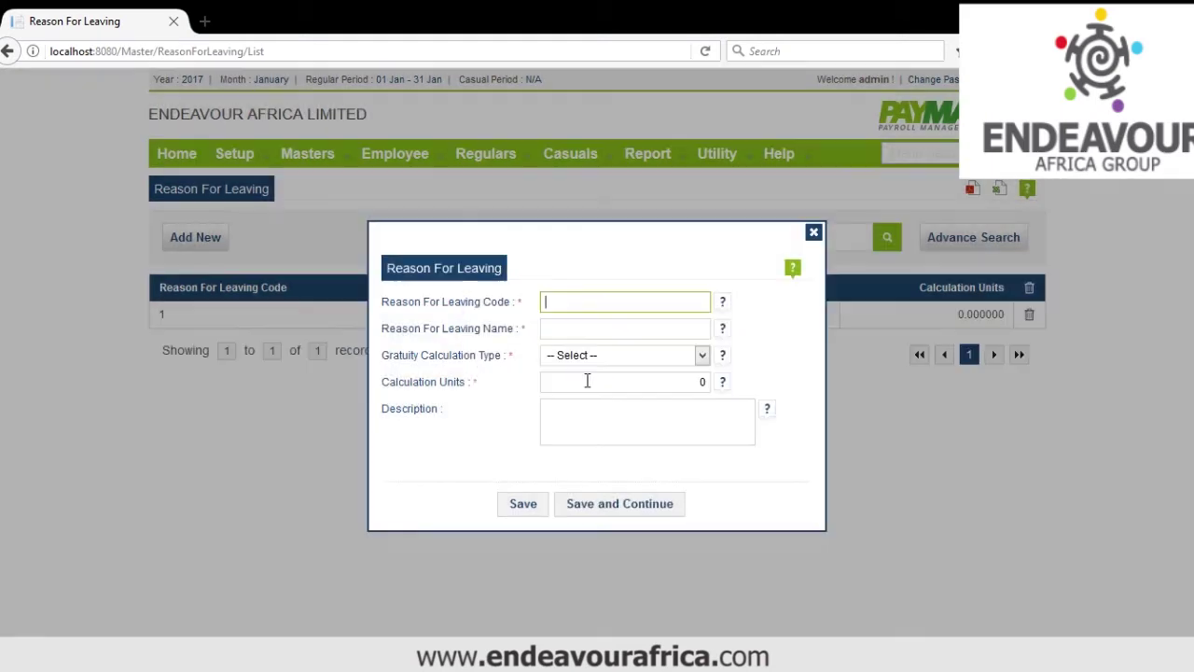
Step: Add leaving reason code 2, Resignation, with gratuity calculated in Days
click(584, 327)
click(571, 309)
text(2)
click(571, 329)
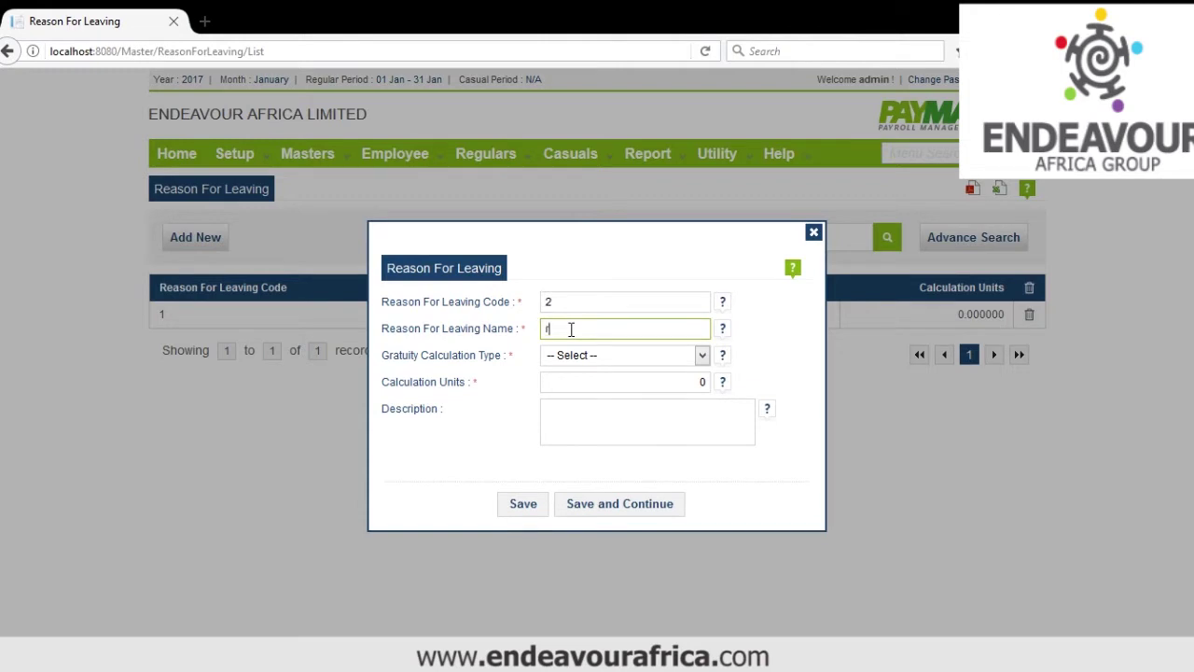
text(Resignation)
click(605, 352)
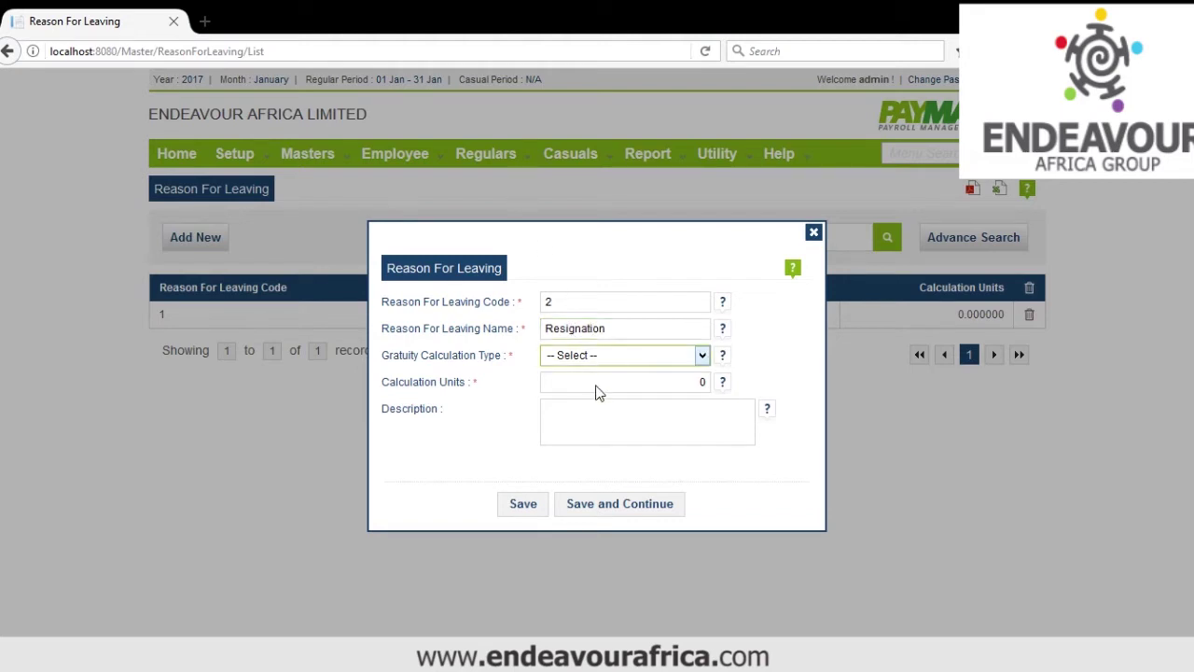
click(597, 385)
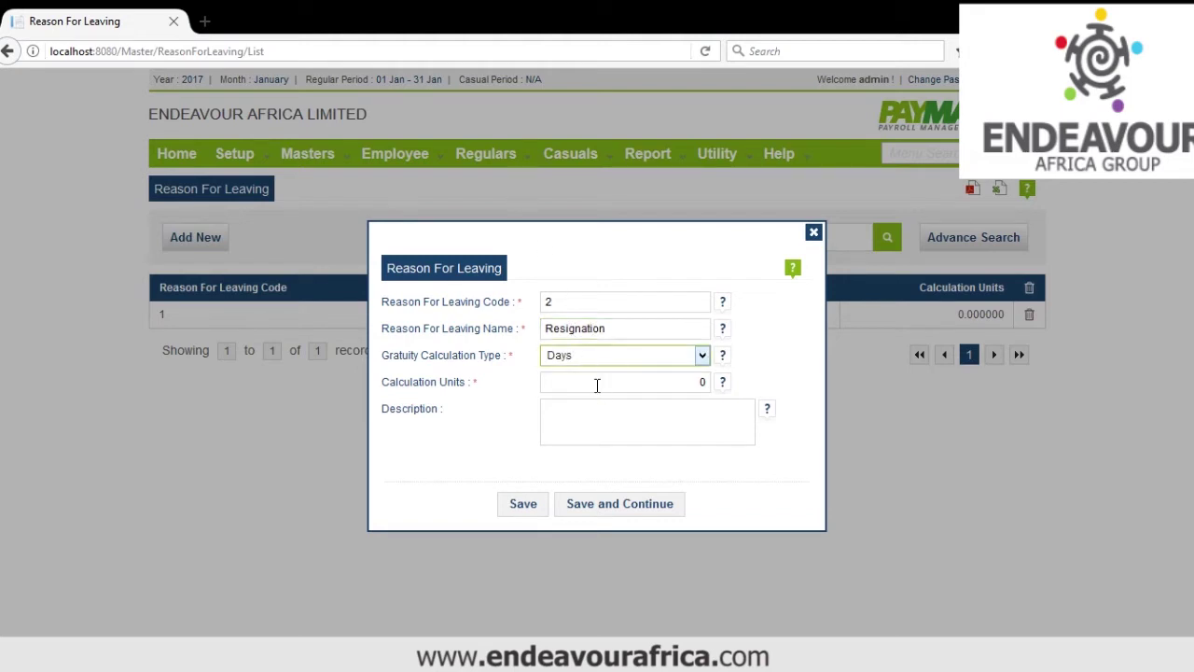
click(528, 512)
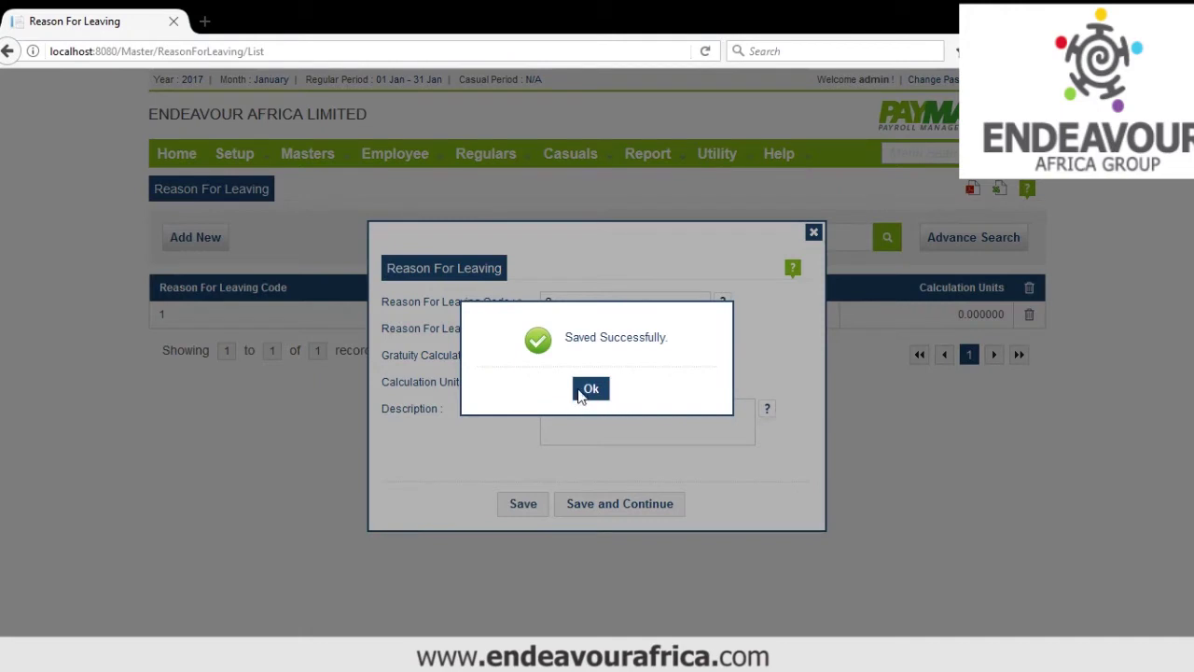
click(578, 396)
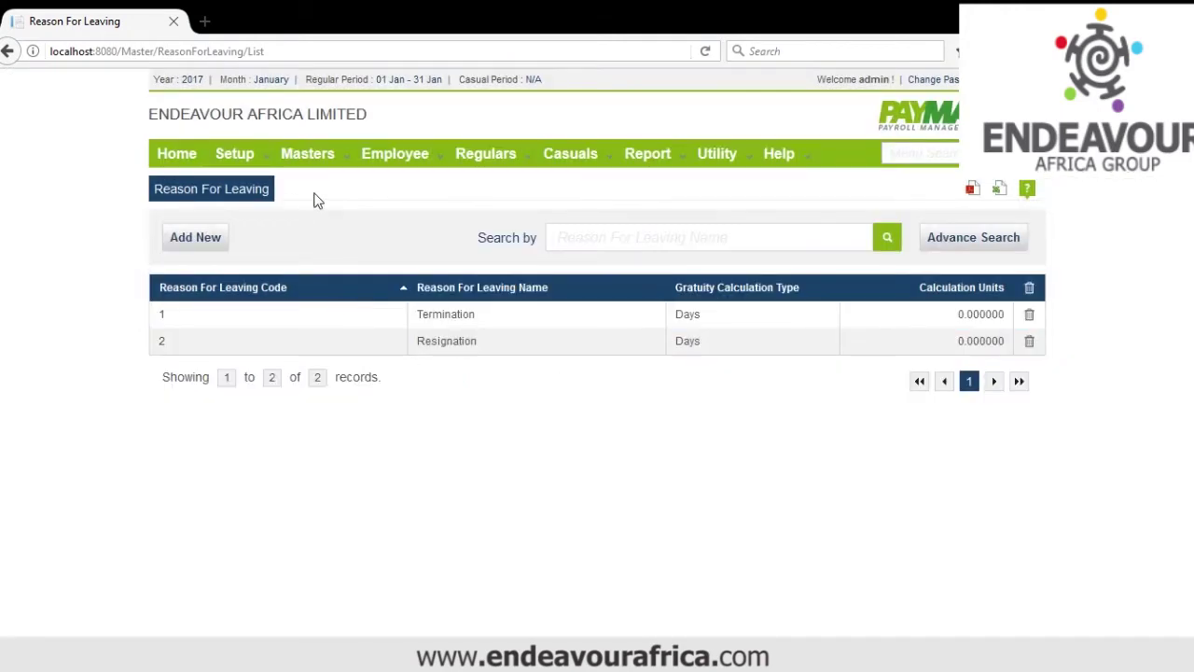
click(299, 165)
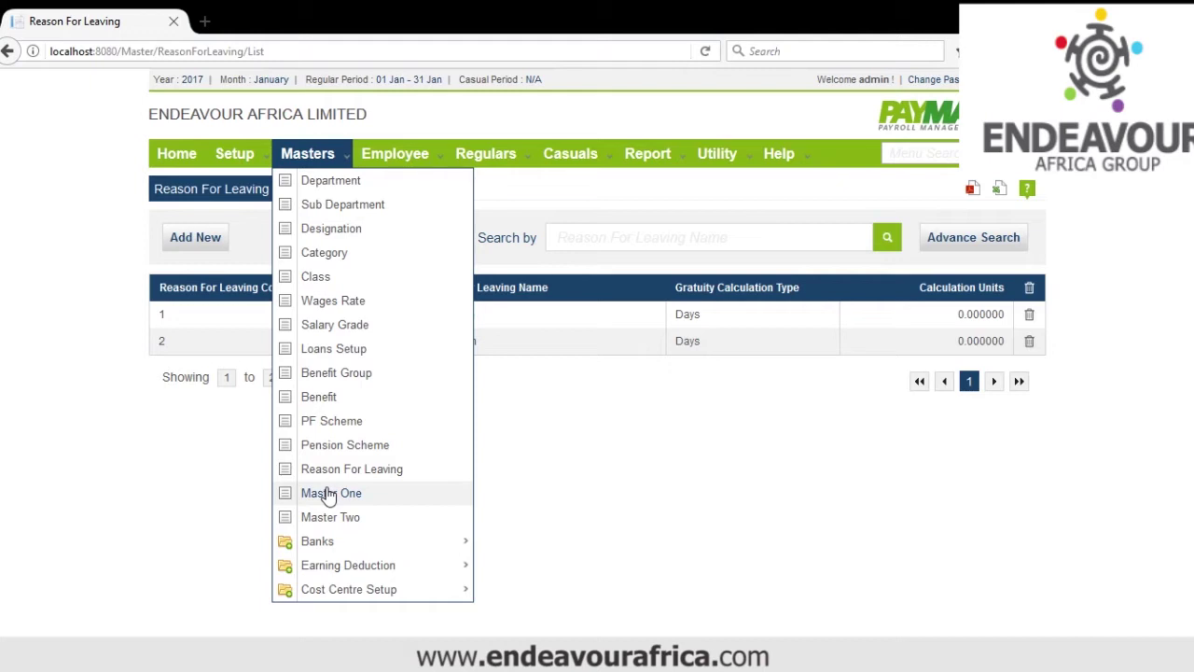
Step: Open a new Master One entry form and close it without saving
click(339, 499)
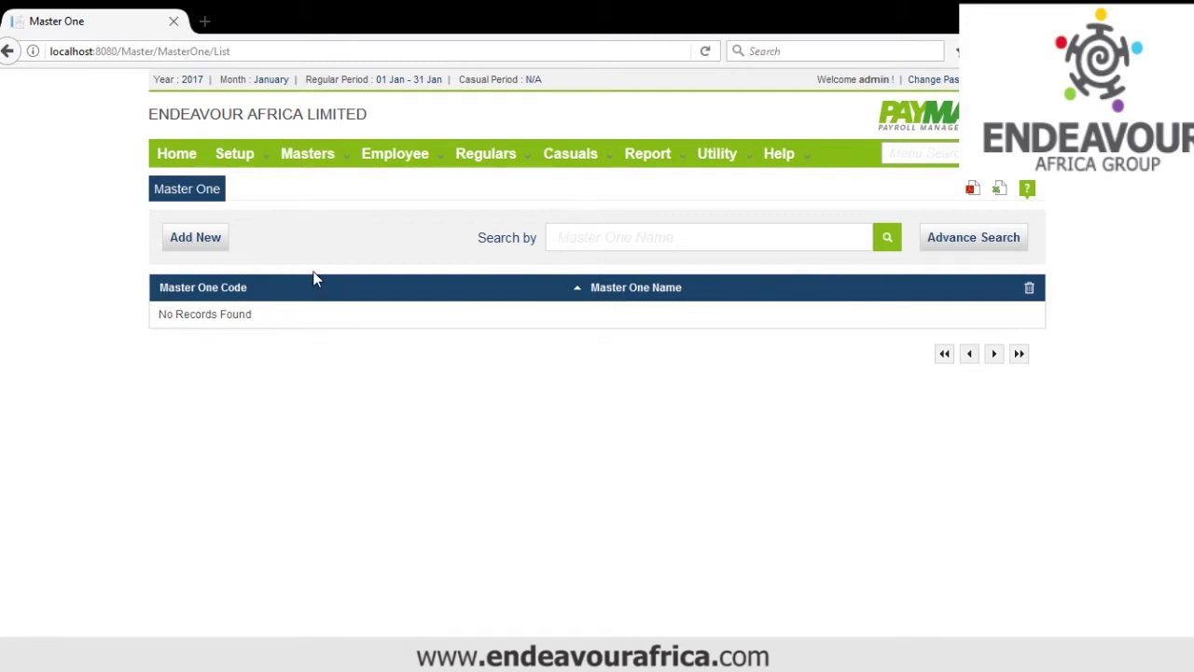
click(238, 154)
click(200, 235)
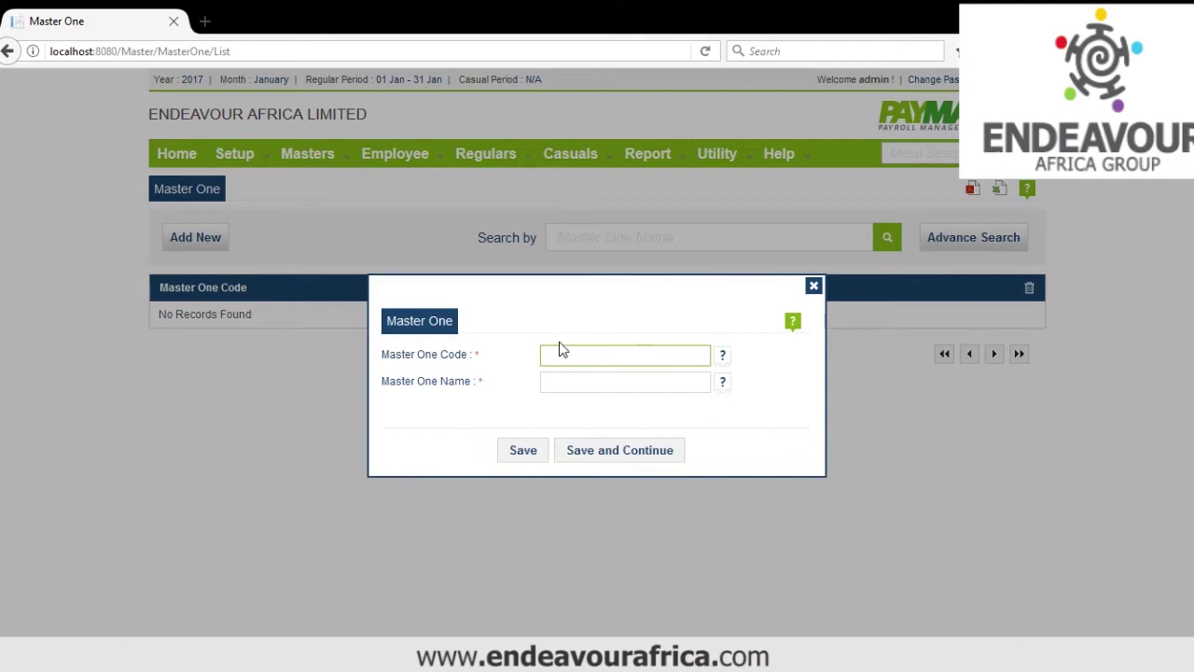
click(556, 382)
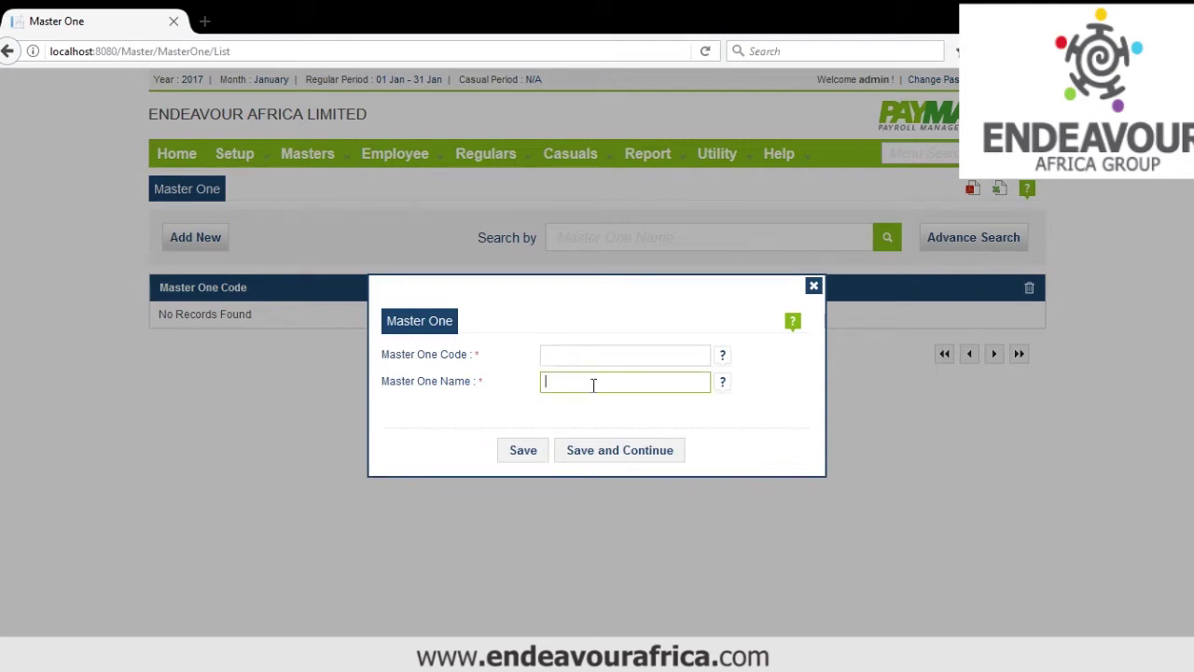
click(813, 286)
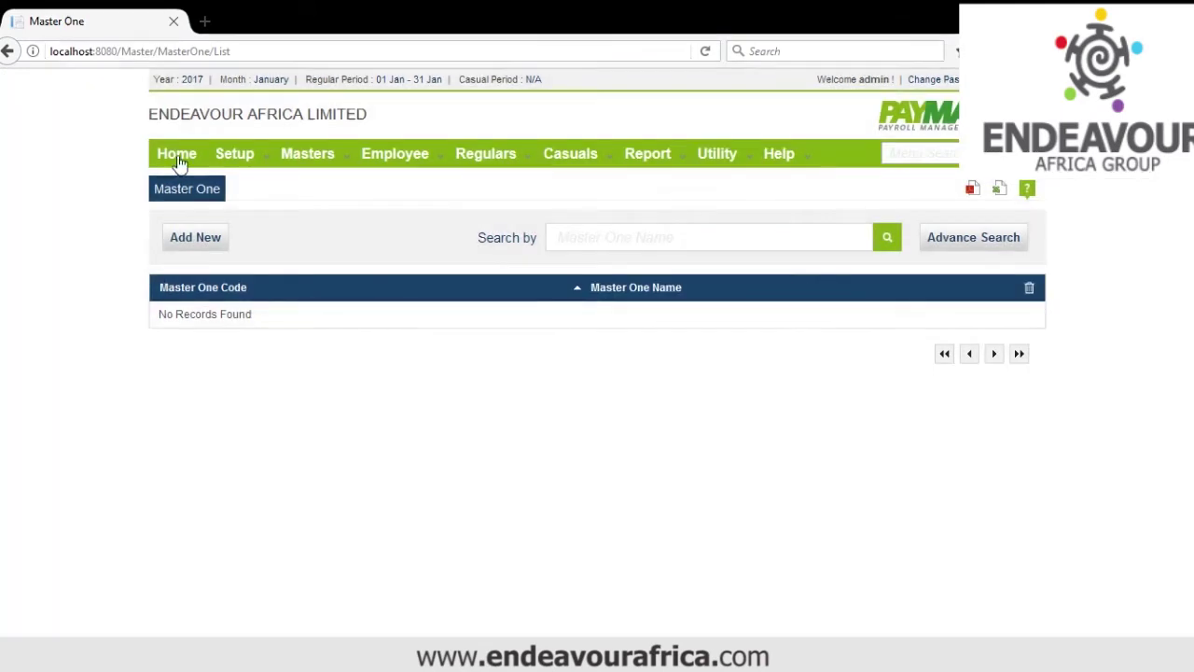
Step: Open the still-empty Master Two list from the Masters menu
mouse_move(306, 158)
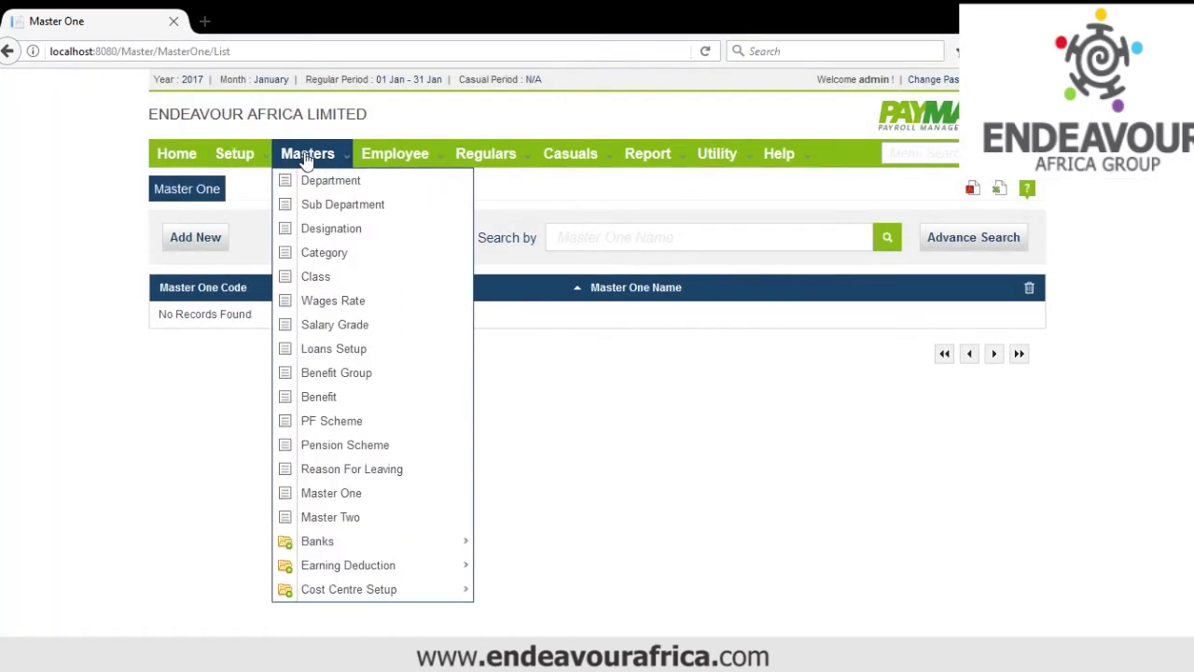
click(360, 519)
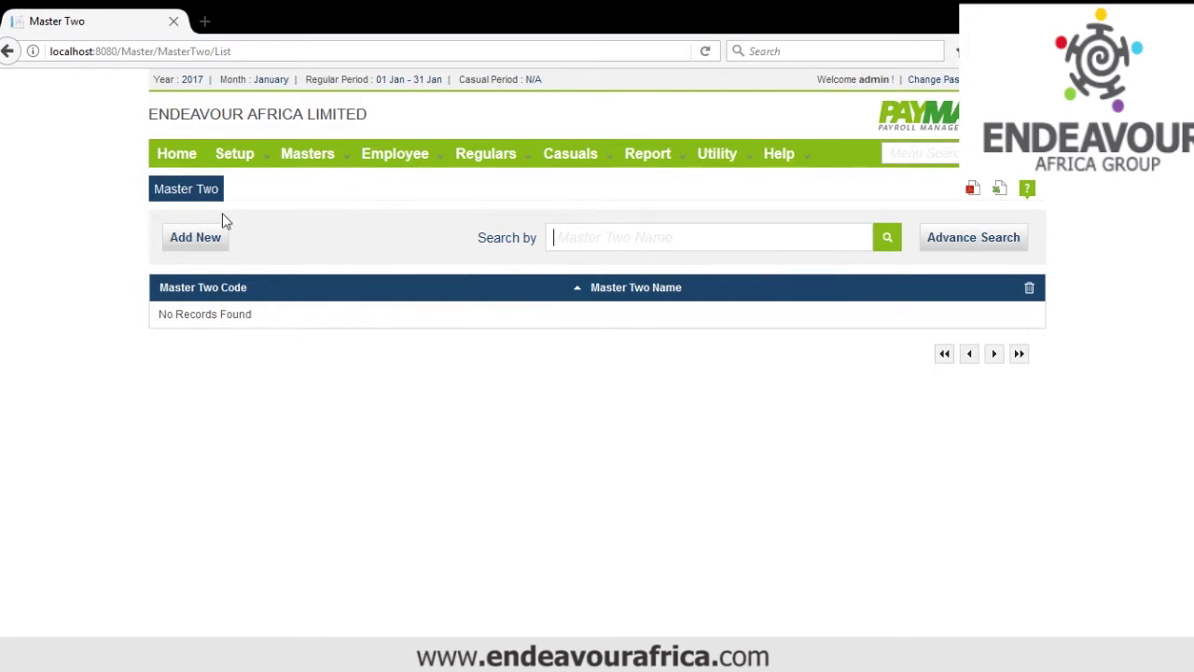
click(308, 153)
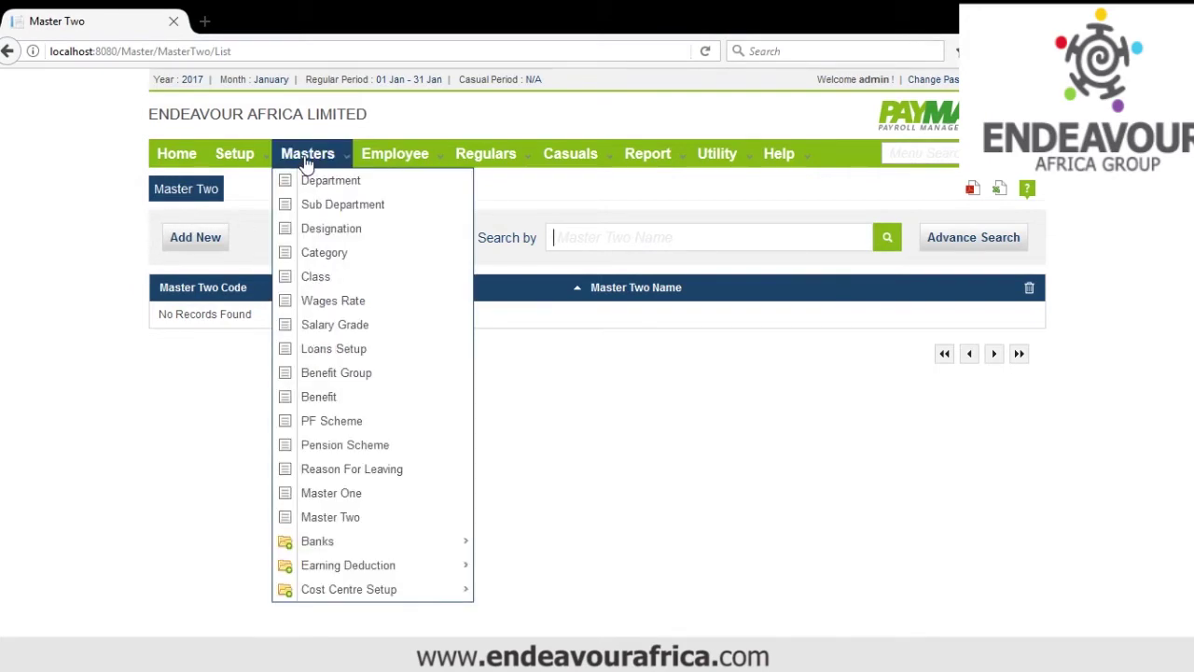
mouse_move(360, 549)
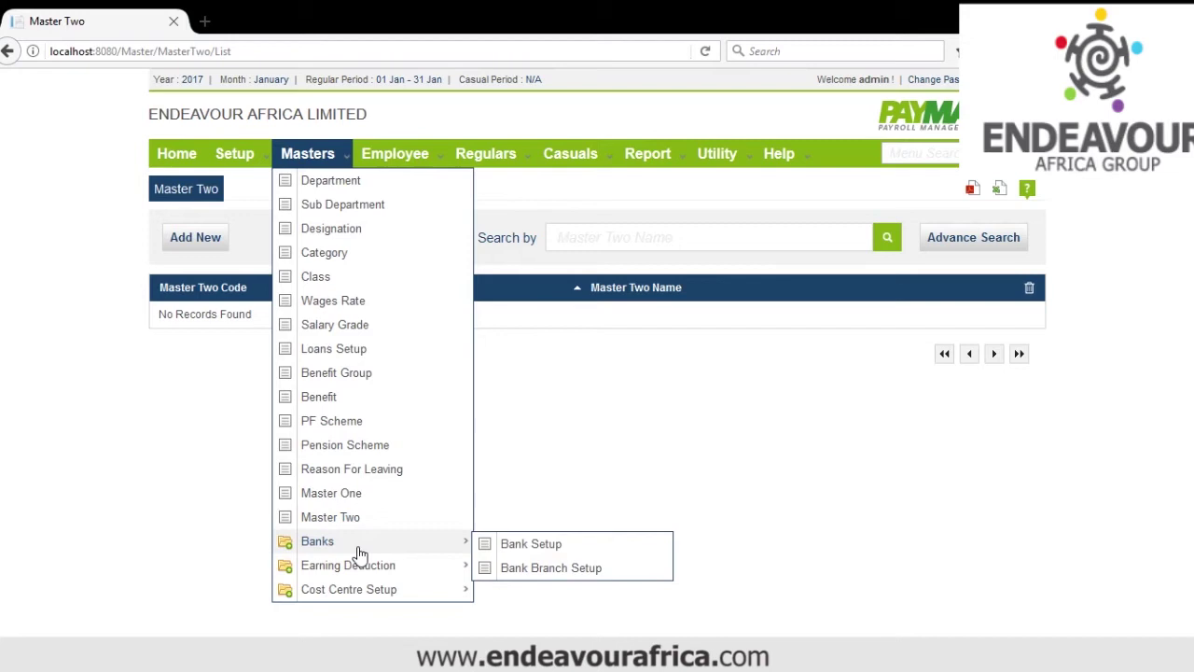
Step: Add BARCLAYS BANK with bank number 03 in Bank Setup
click(526, 551)
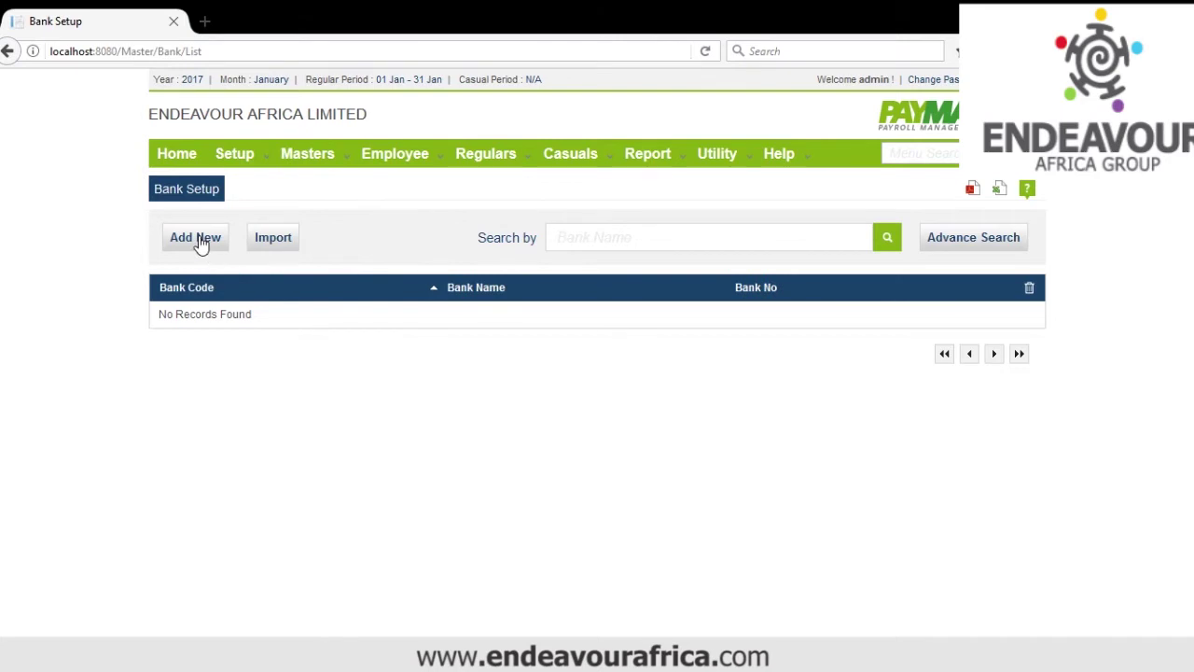
click(200, 239)
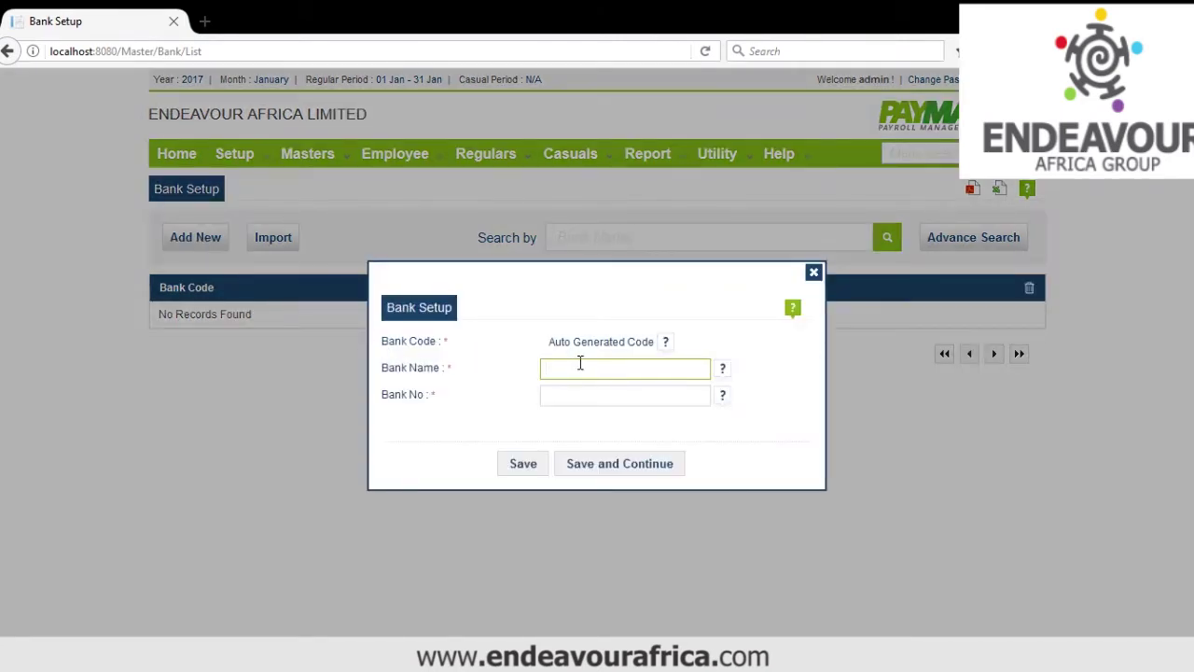
text(BARCLAYS BANK)
click(589, 401)
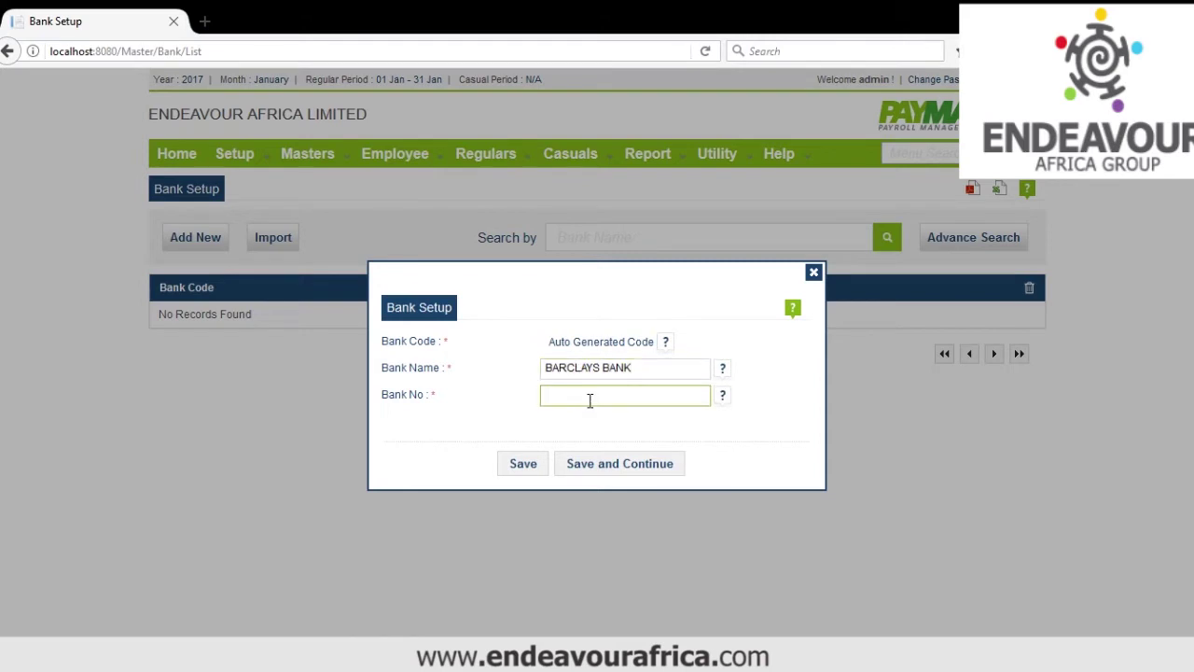
text(04)
key(BackSpace)
text(3)
click(578, 461)
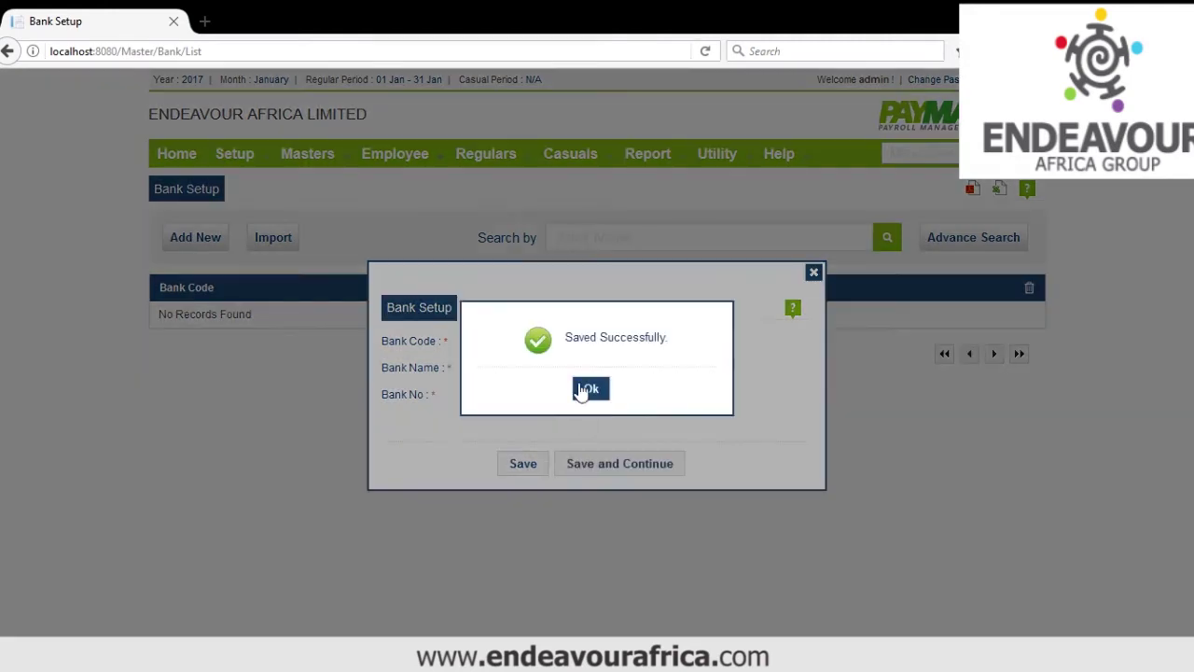
click(582, 391)
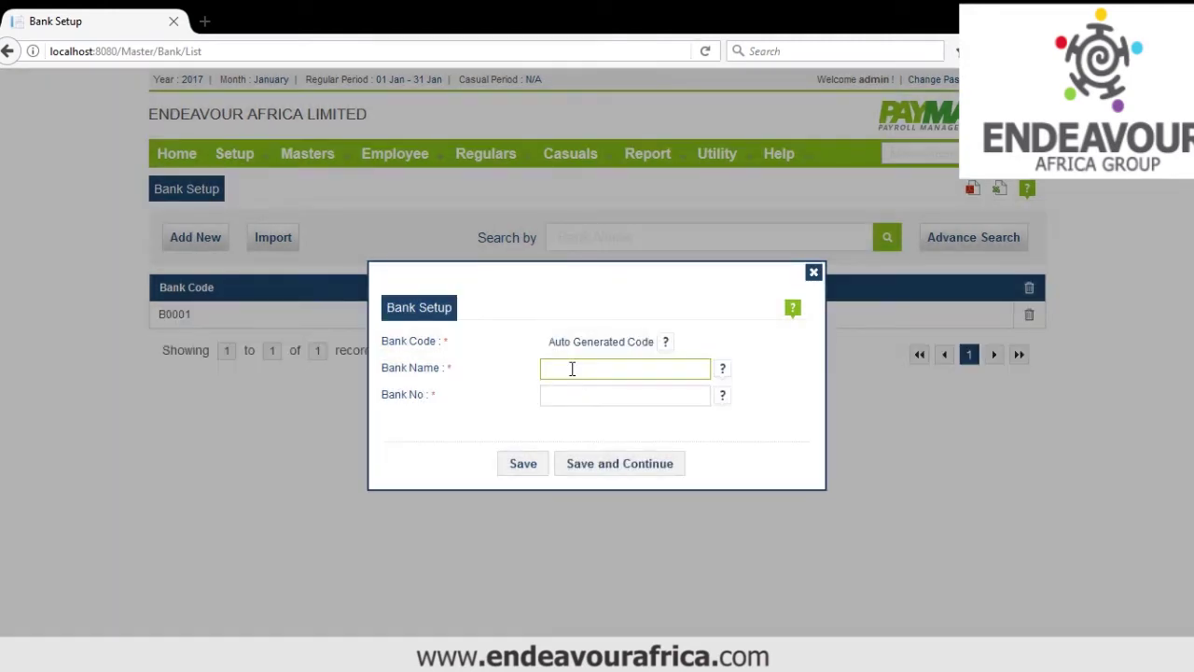
Step: Add KCB with bank number 01 and save it
text(KCB)
click(626, 397)
text(01)
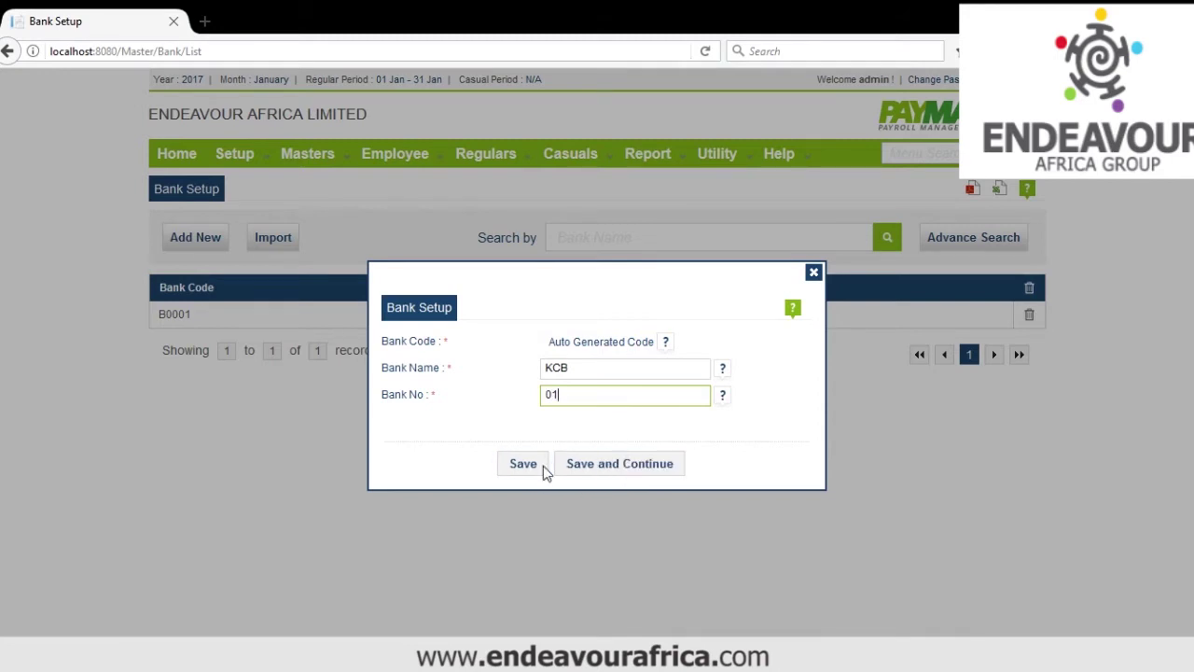
click(532, 463)
click(588, 390)
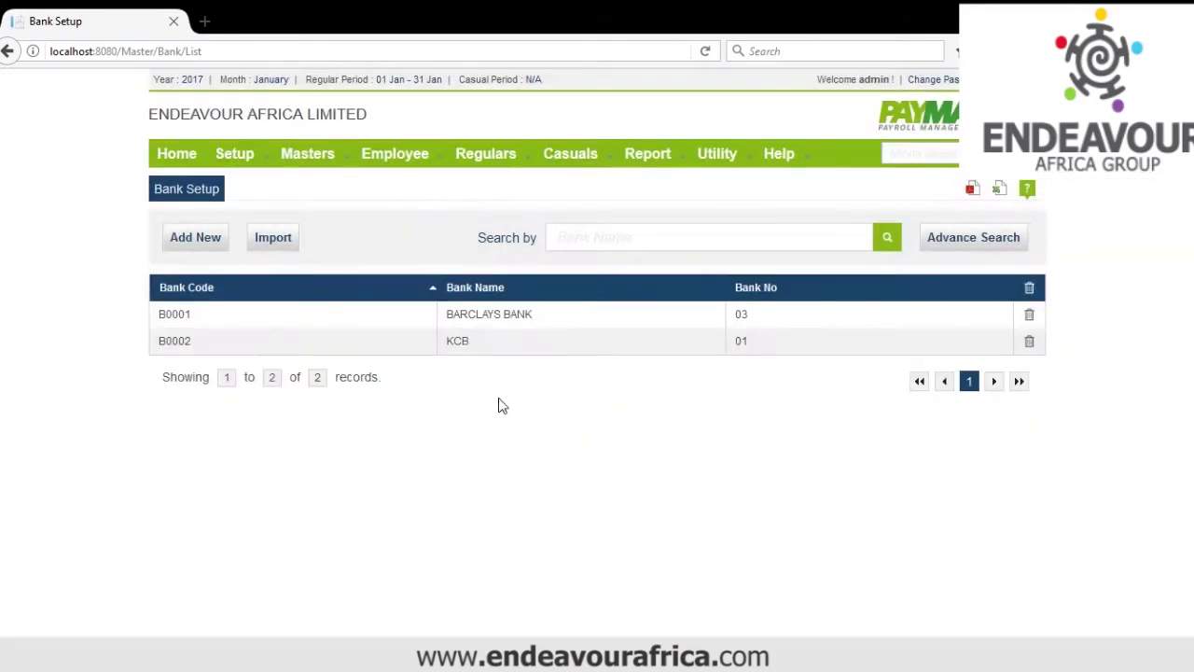
Step: Go from the bank import page to Bank Branch Setup and start a blank new branch
click(285, 245)
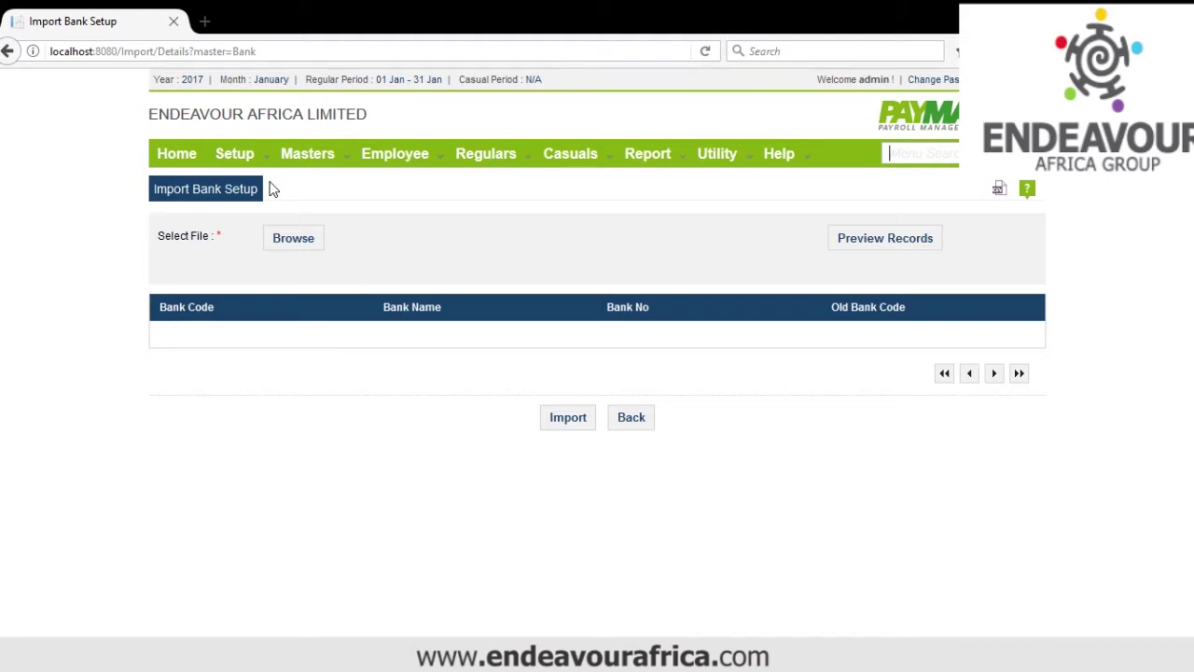
mouse_move(299, 164)
mouse_move(341, 546)
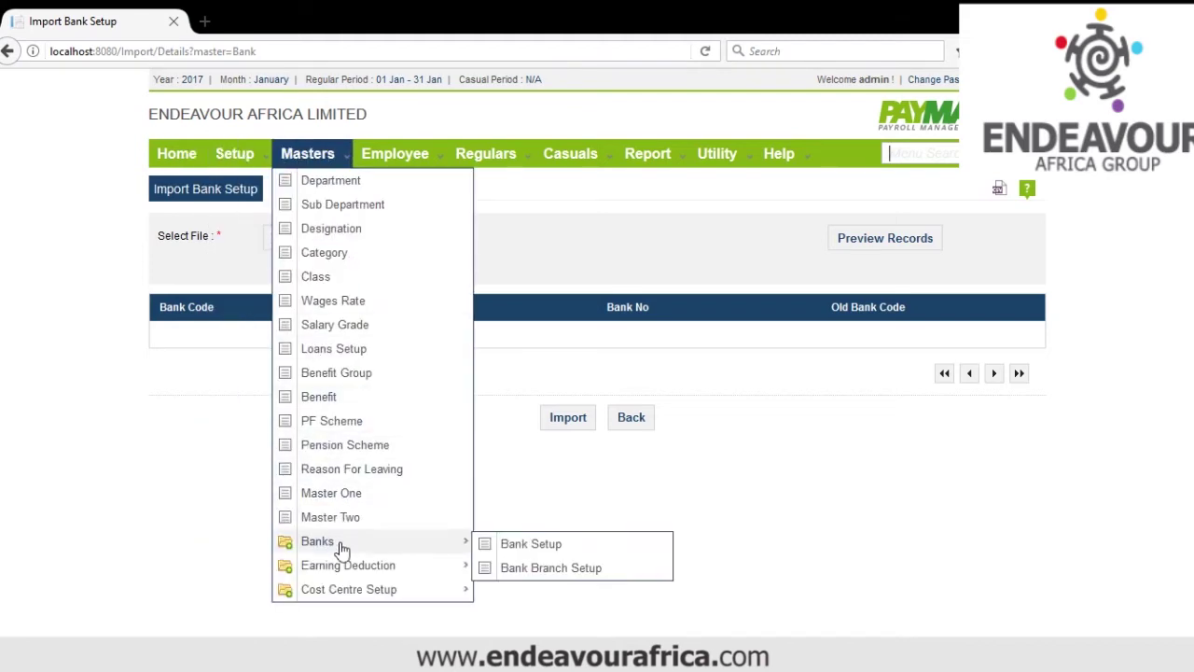
click(533, 571)
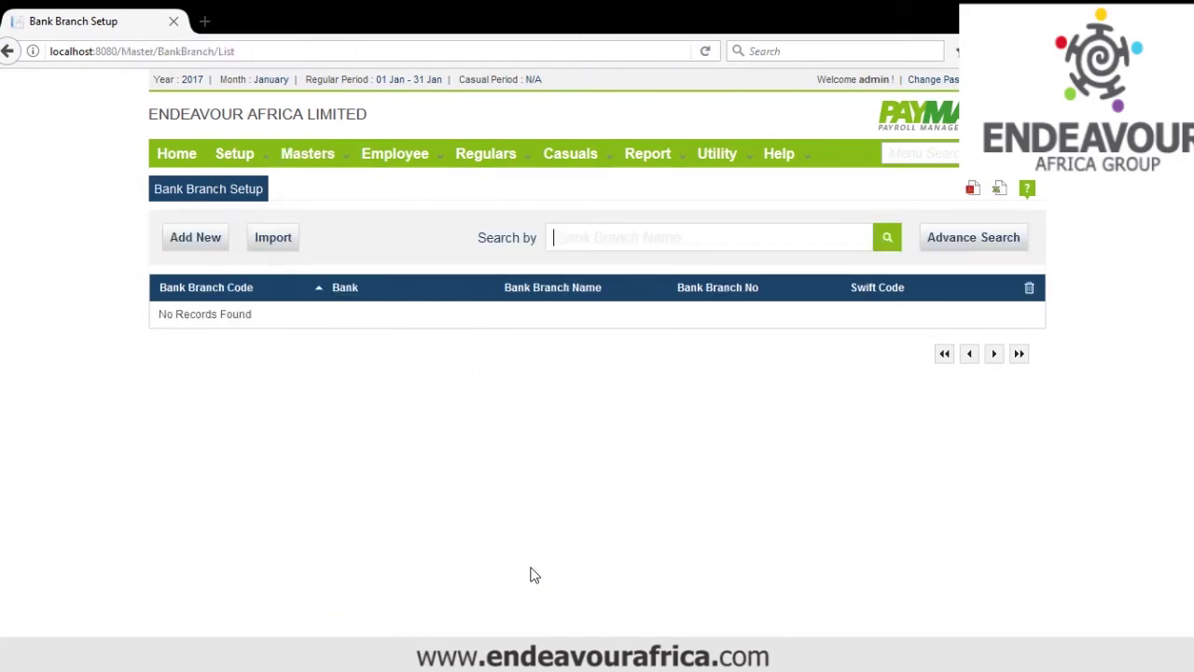
click(196, 241)
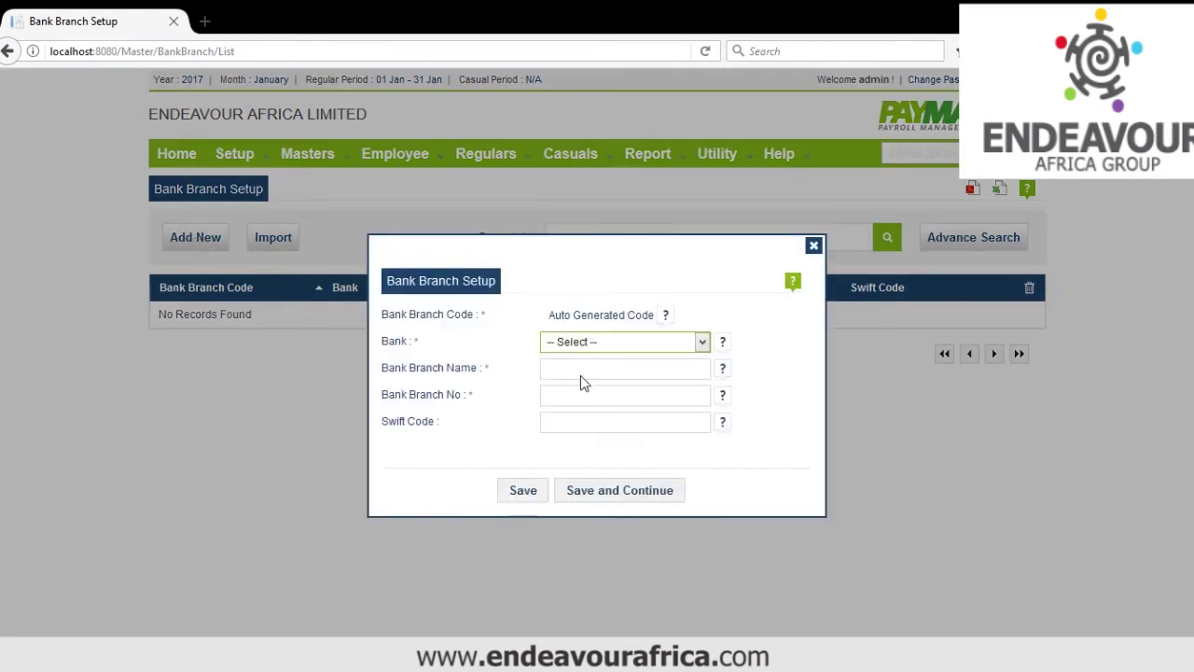
Step: Save branch Nakuru, number 009, under BARCLAYS BANK, keeping the form open for more
click(581, 377)
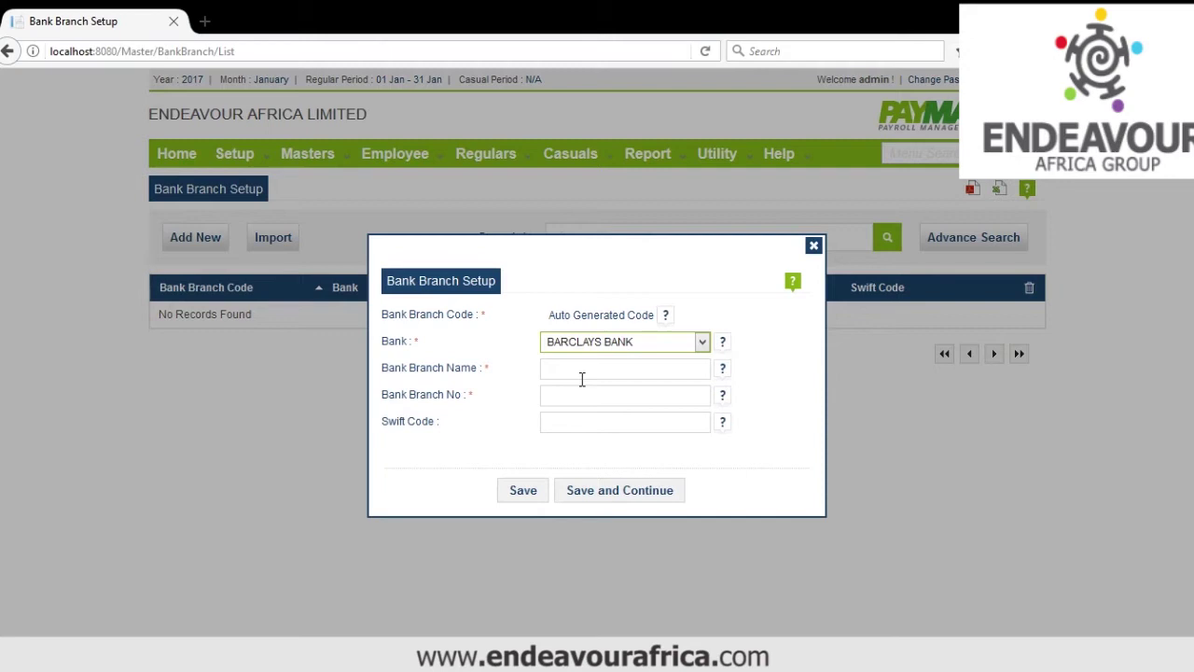
click(580, 378)
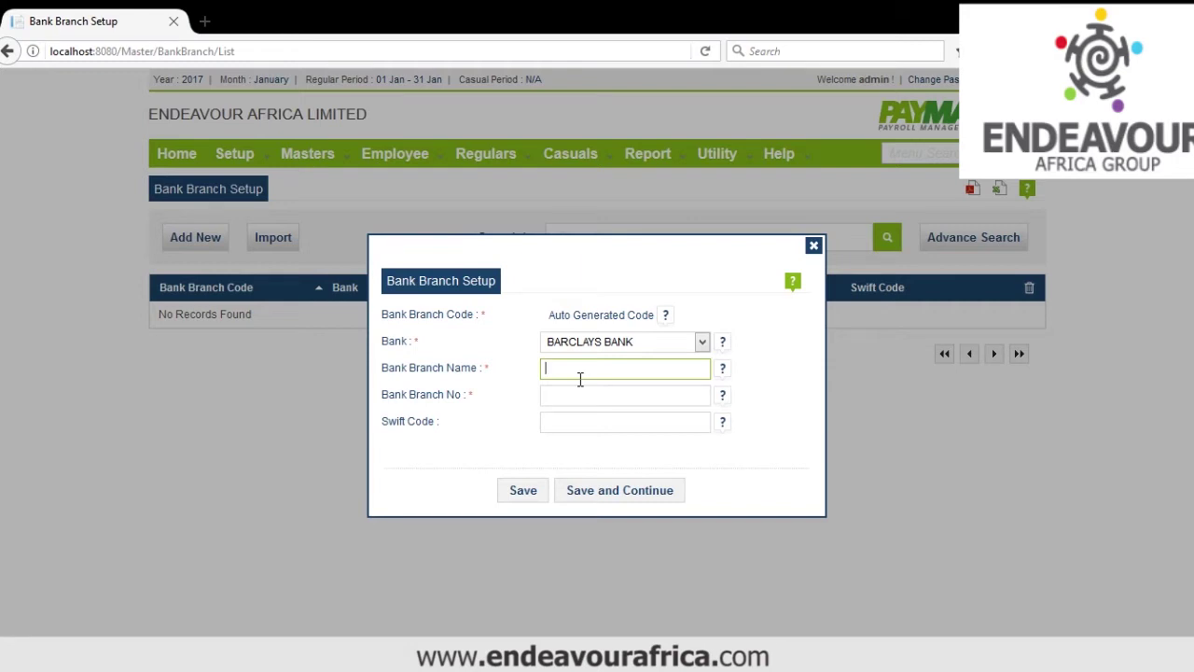
text(Ka)
key(BackSpace)
key(BackSpace)
text(Nak)
text(ru)
click(581, 397)
text(009)
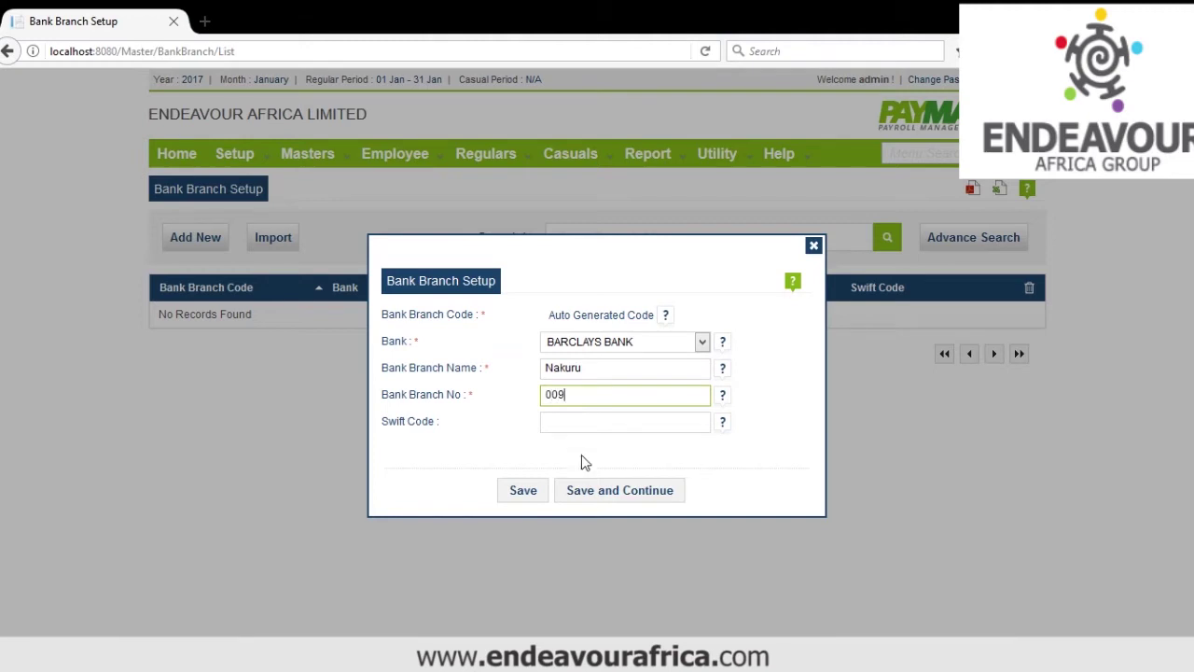
click(569, 423)
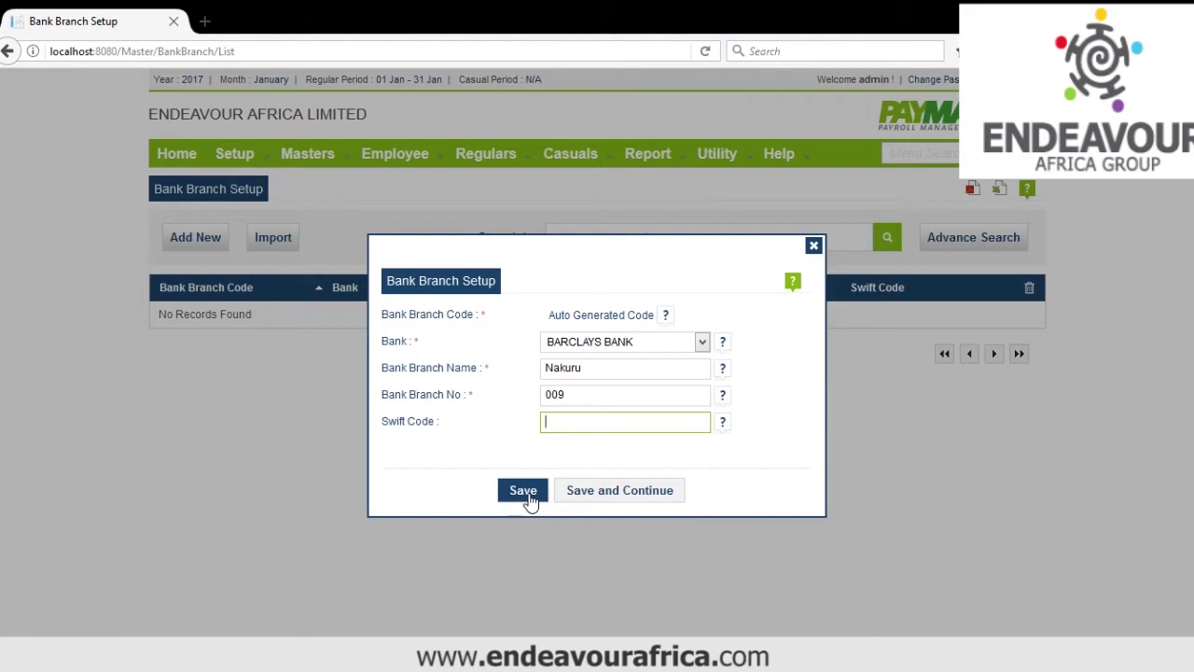
click(573, 492)
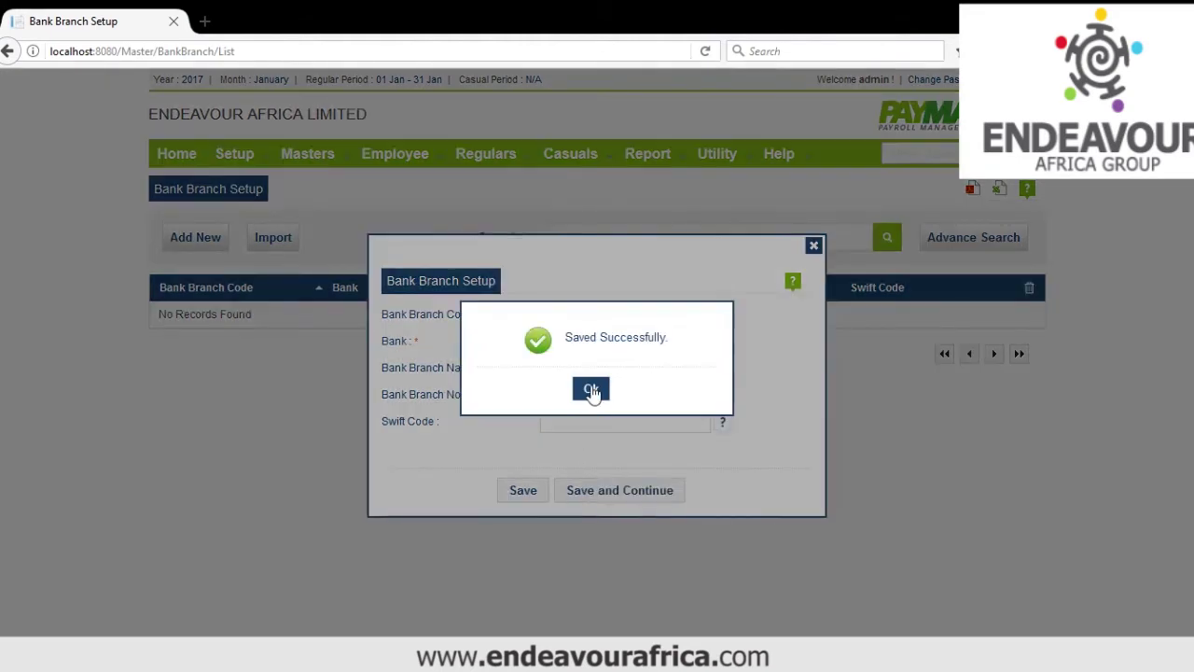
click(592, 388)
click(598, 336)
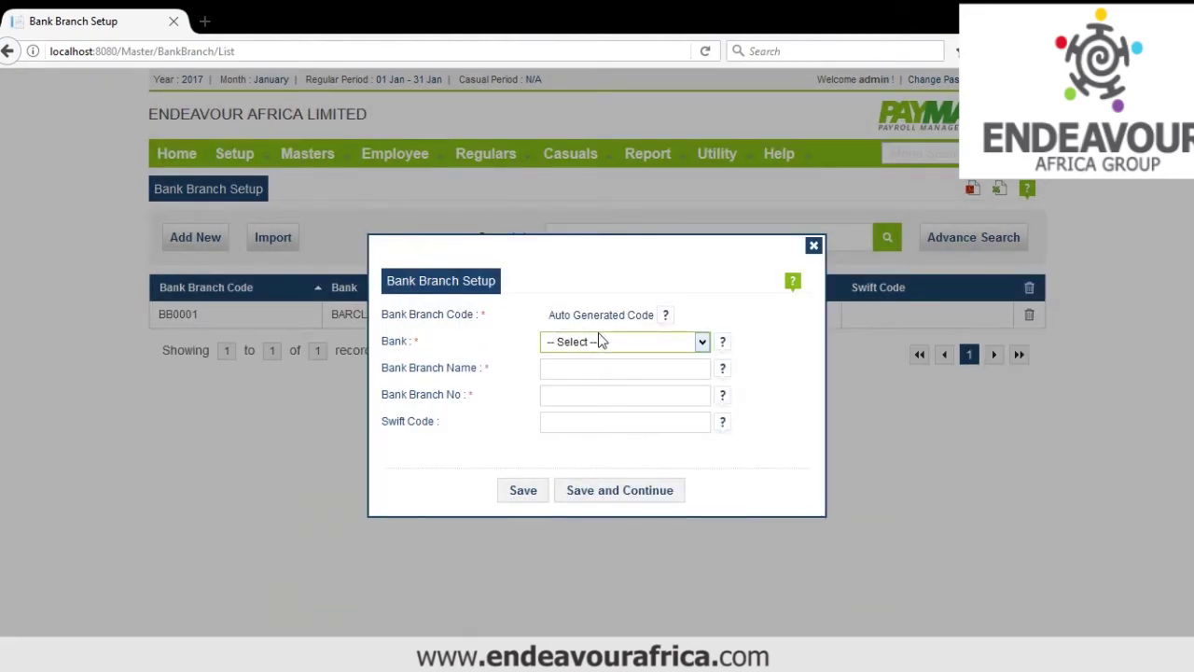
Step: Save branch Harambee Avenue, number 101, under KCB
click(585, 384)
click(585, 370)
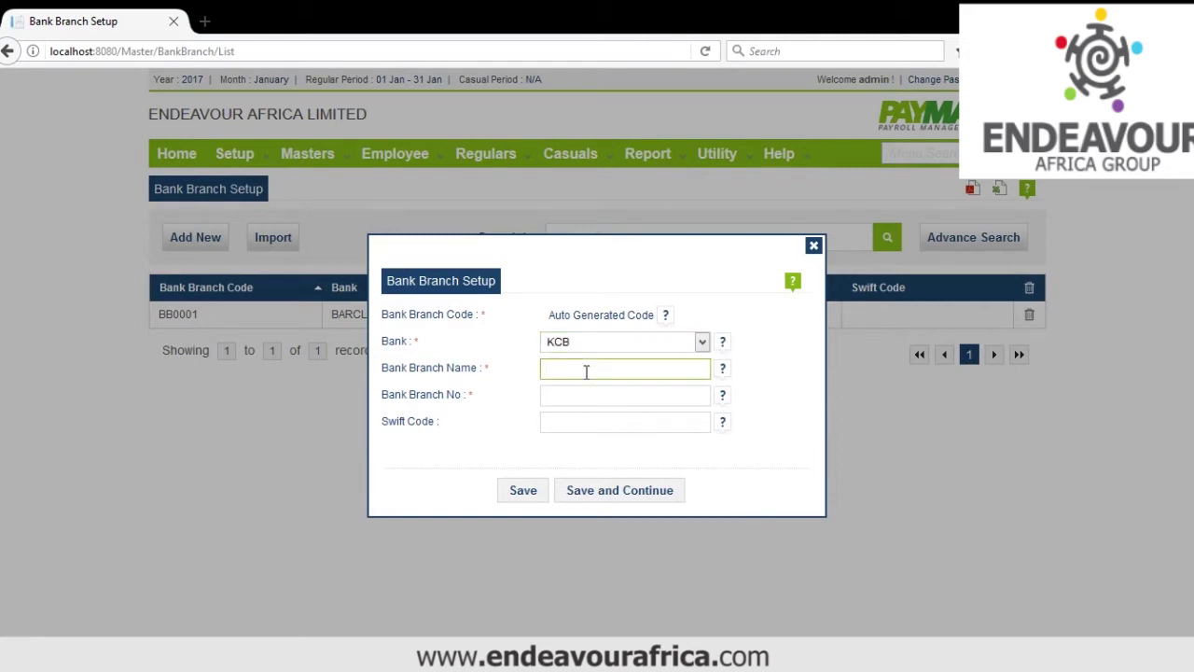
text(h)
key(BackSpace)
text(Harambee Avenue)
click(590, 399)
text(101)
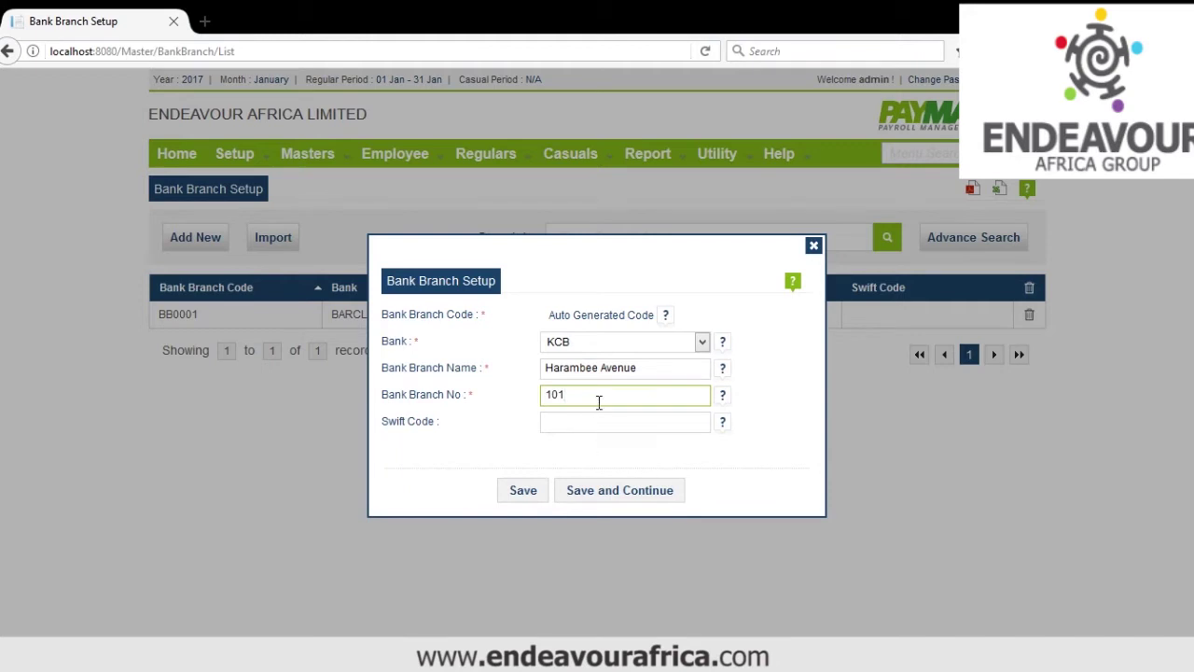
click(520, 497)
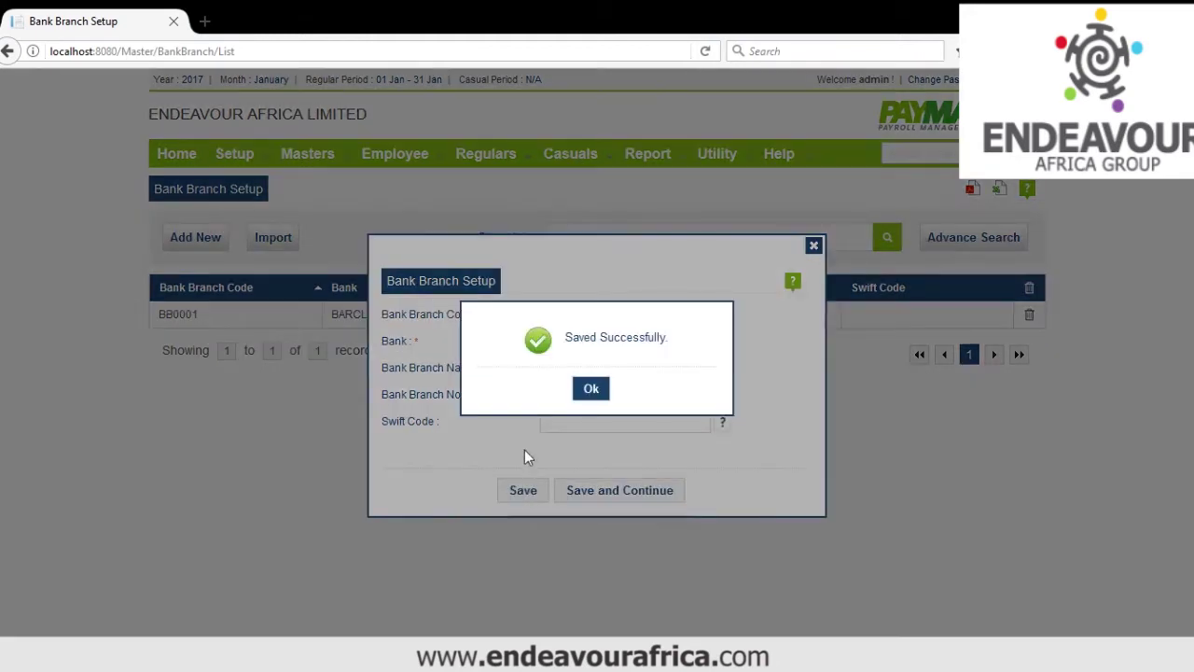
click(590, 390)
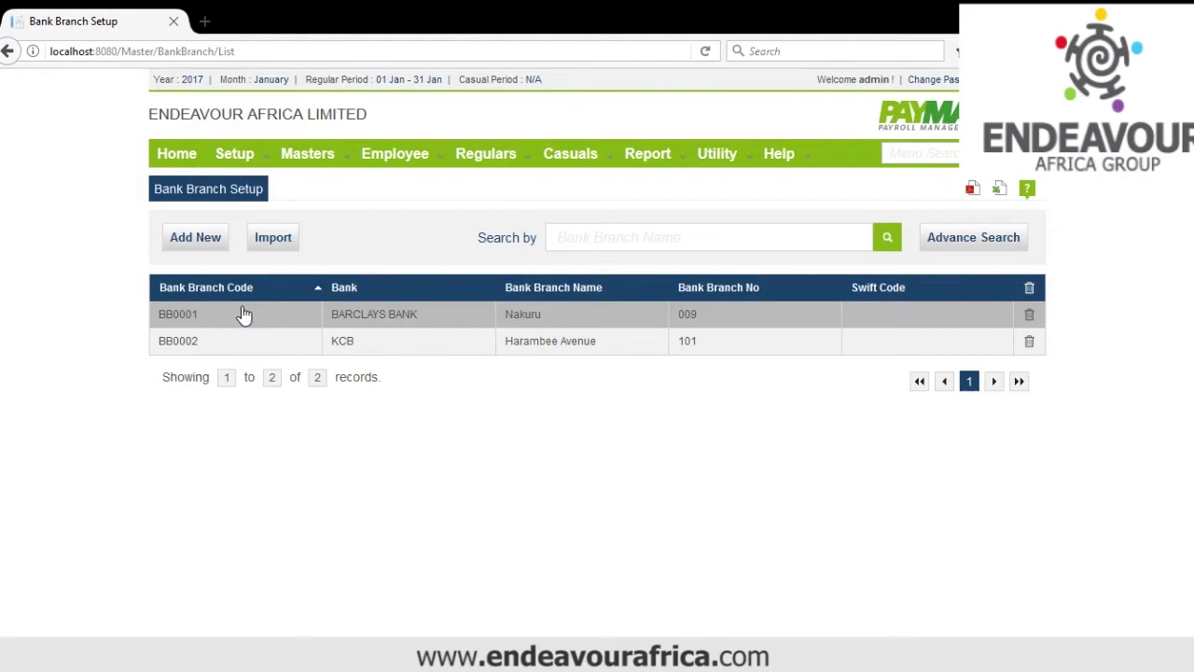
Step: Open Masters > Earning Deduction > Earning Setup to view the existing earnings
mouse_move(295, 171)
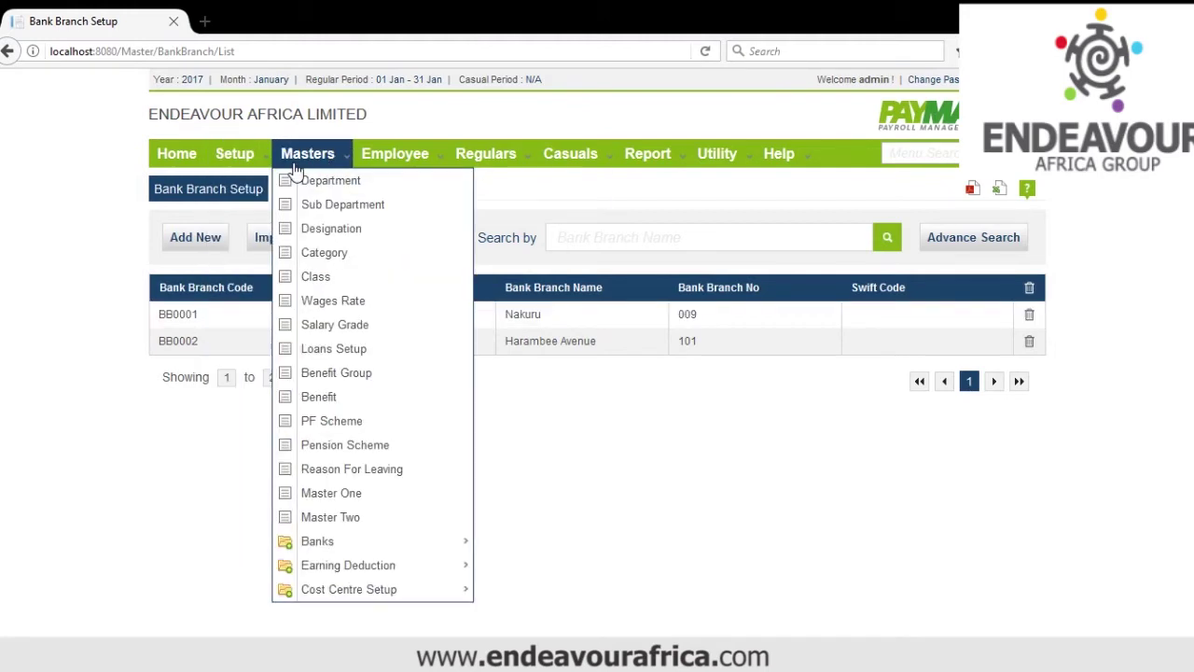
mouse_move(379, 568)
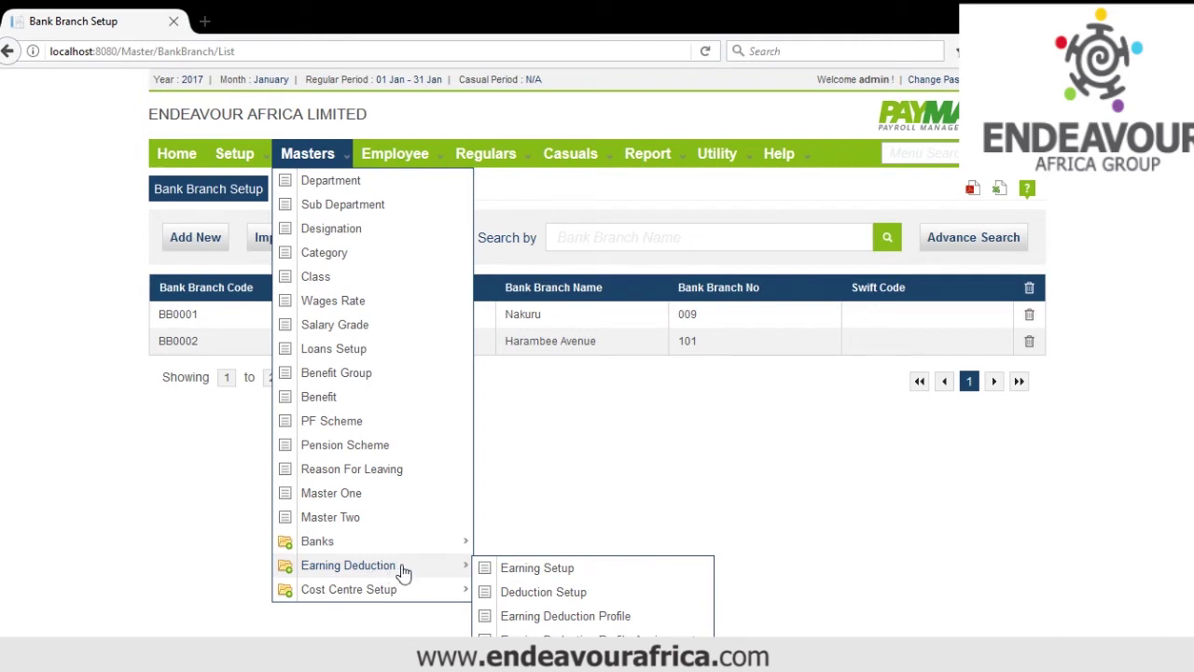
click(529, 576)
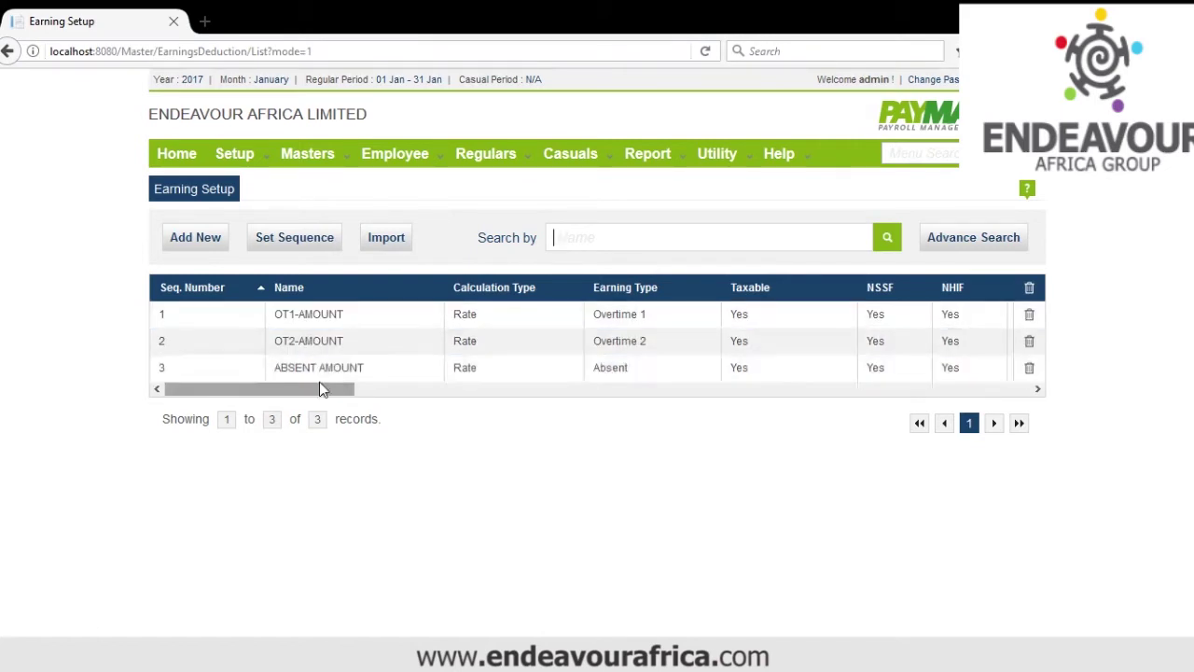
Step: Start a new Leave Pay earning with Rate calculation and Allow Single Entry ticked
click(194, 244)
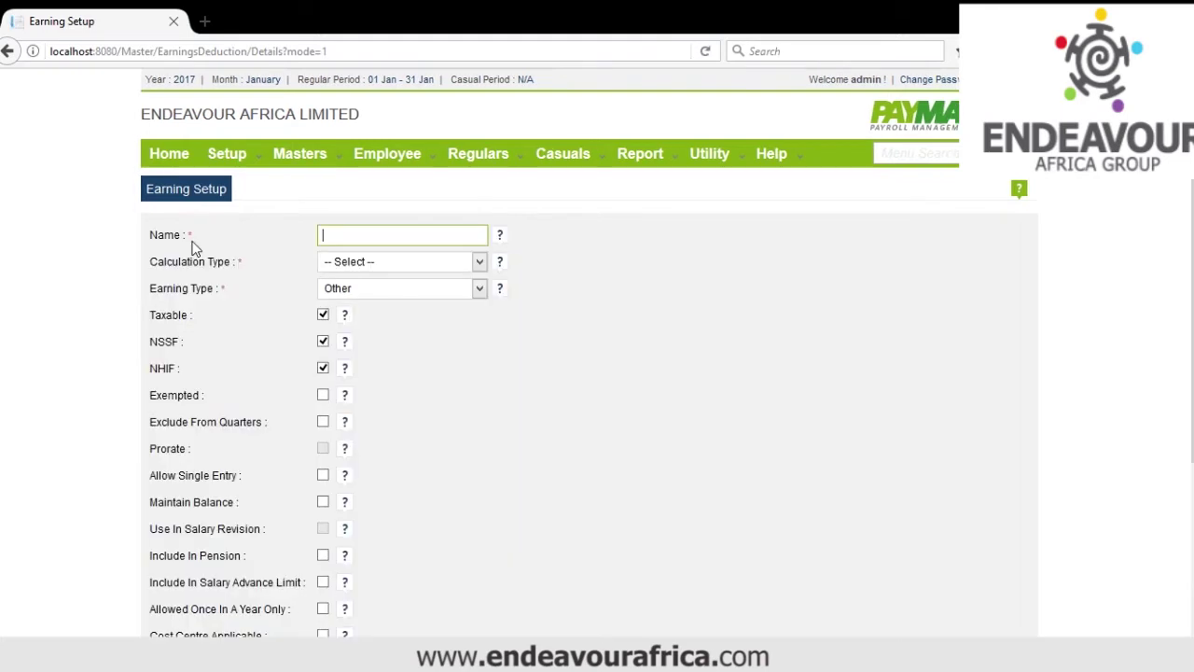
text(Leave Pay)
key(Tab)
key(r)
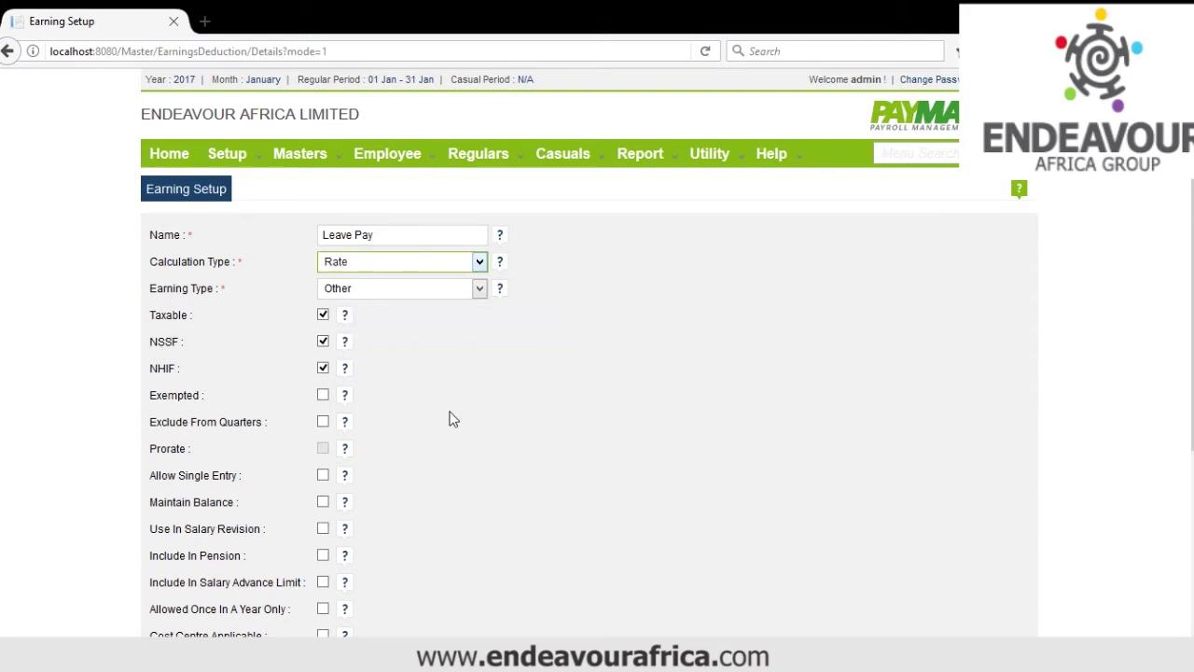
scroll(453, 419, down, 2)
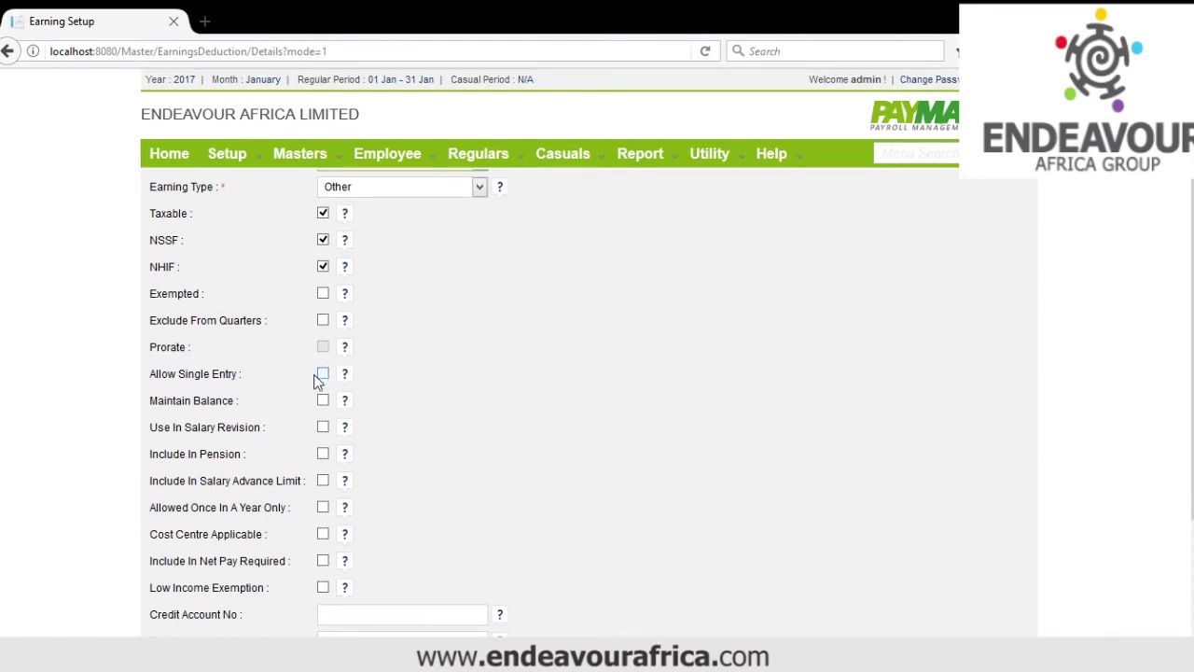
click(319, 377)
scroll(406, 418, down, 4)
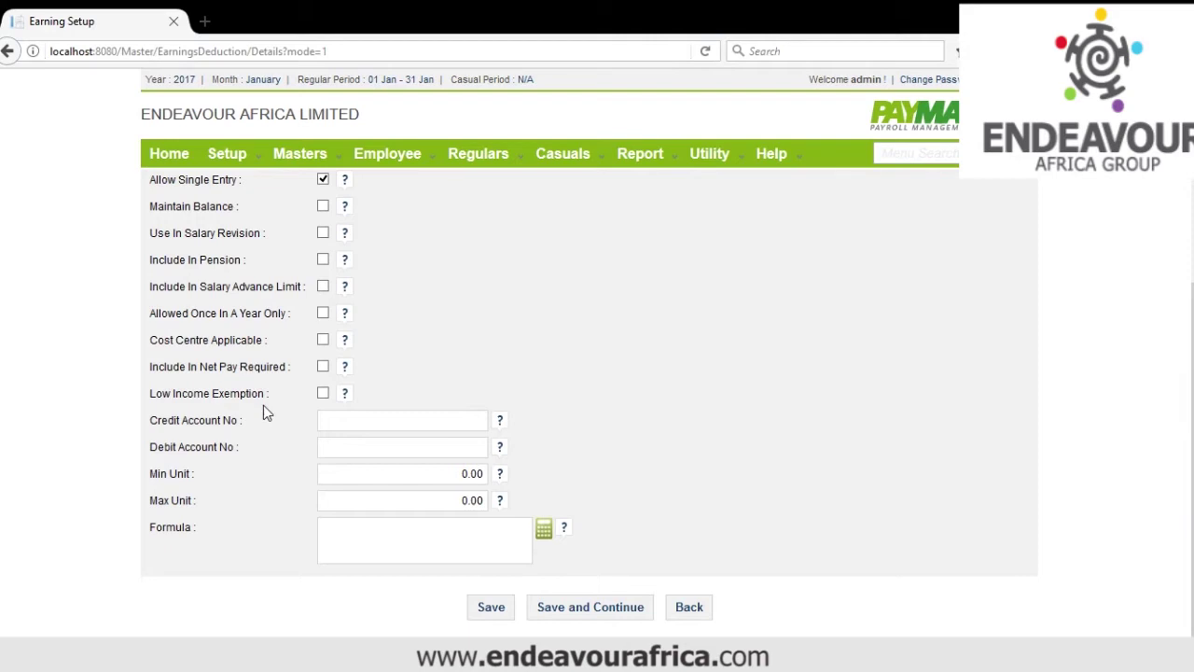
Step: Give Leave Pay the formula [Basic]/30, save it and start a blank earning form
click(543, 530)
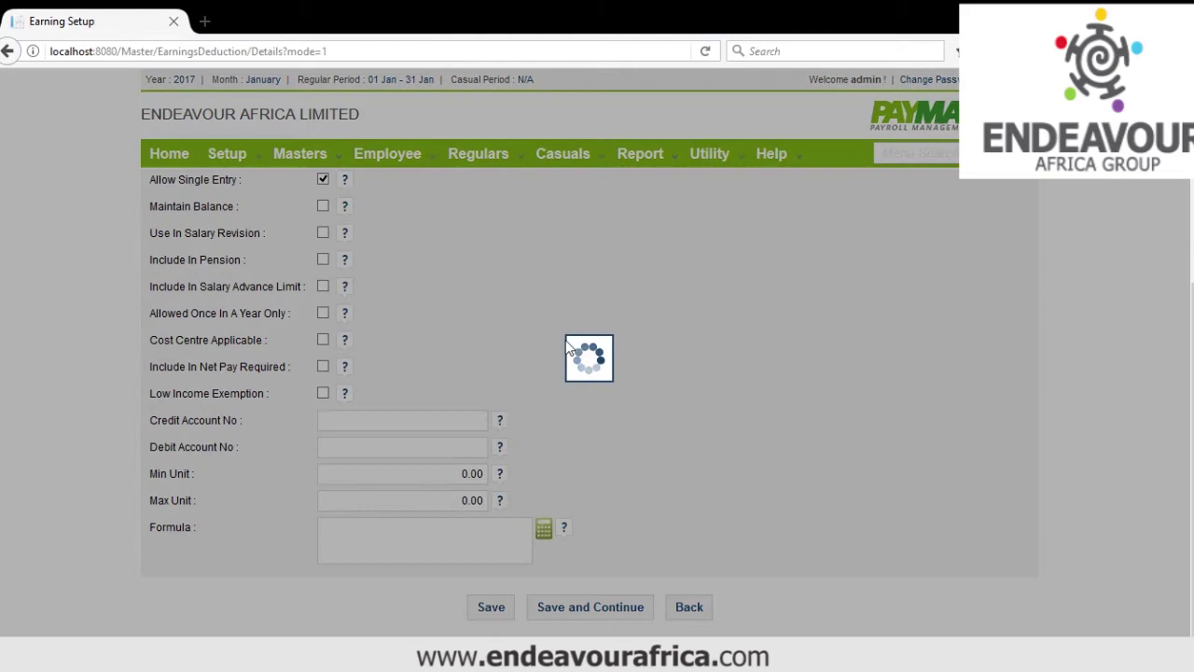
click(446, 327)
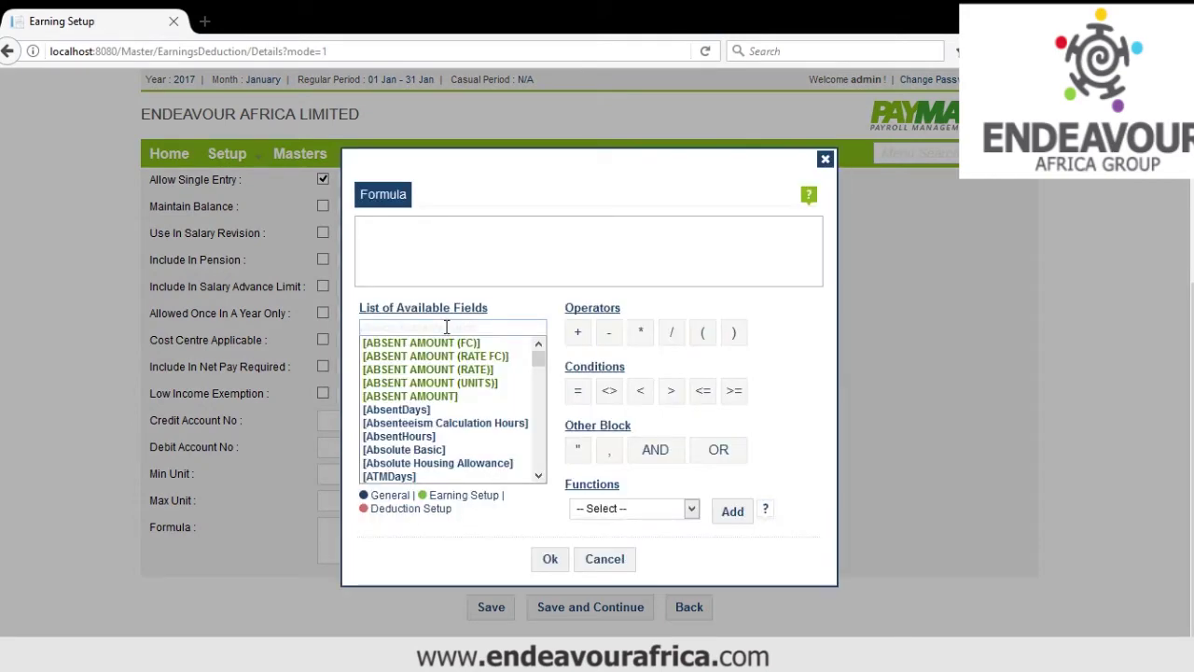
text(bas)
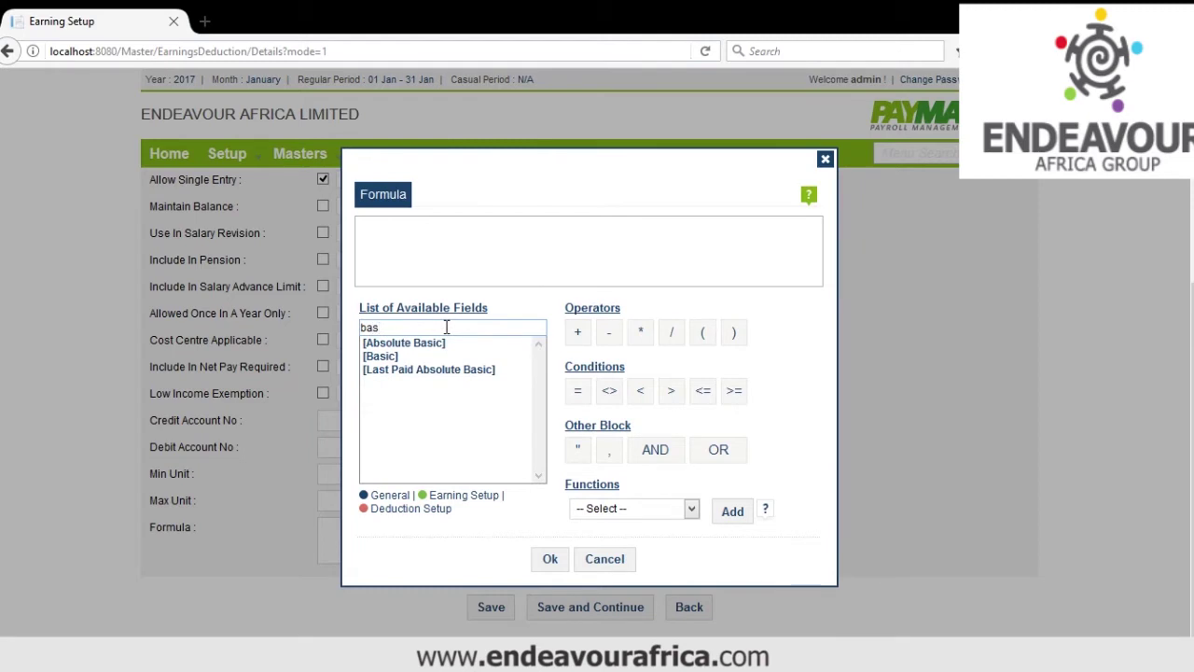
double_click(385, 356)
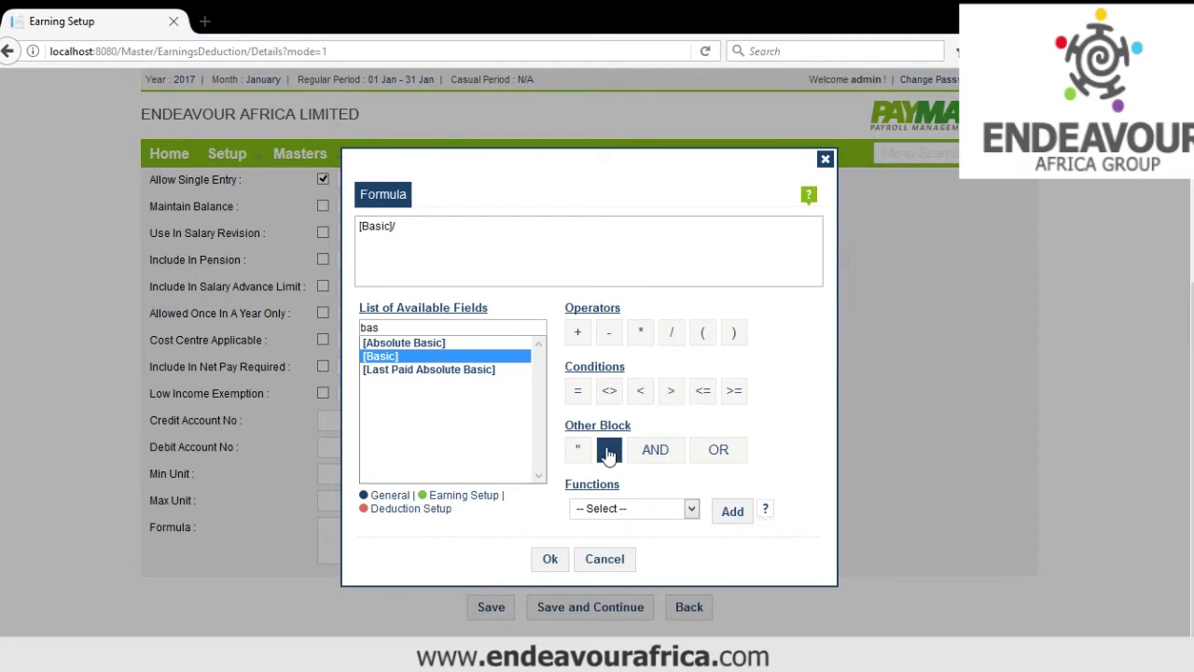
text(30)
click(545, 559)
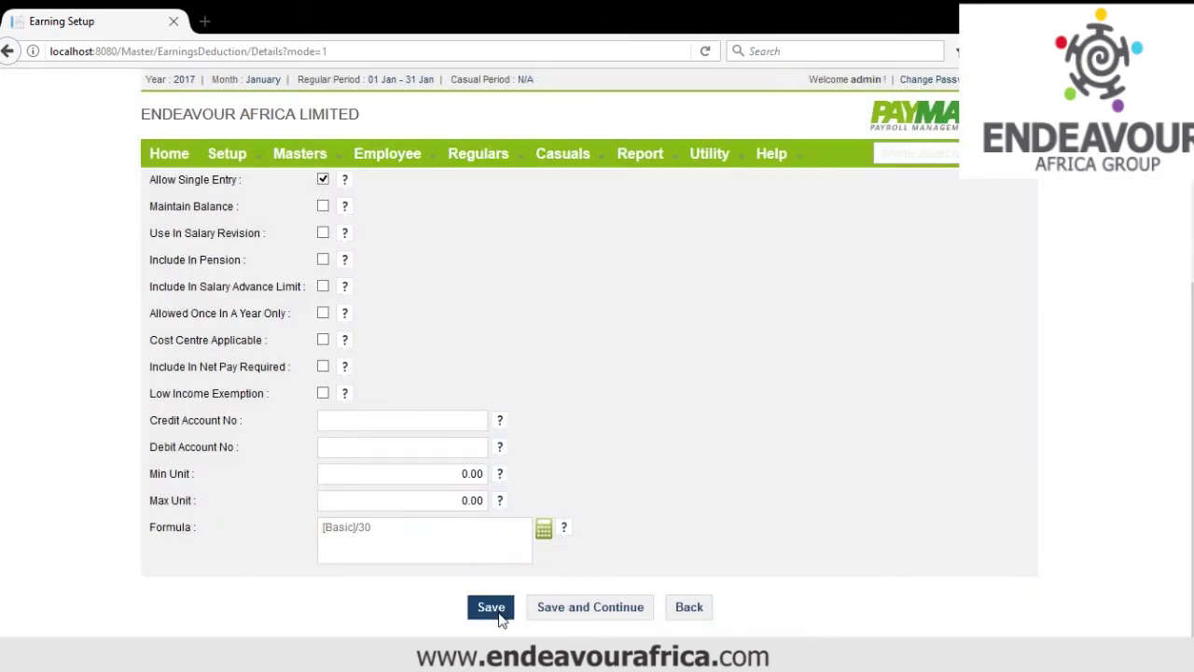
click(566, 609)
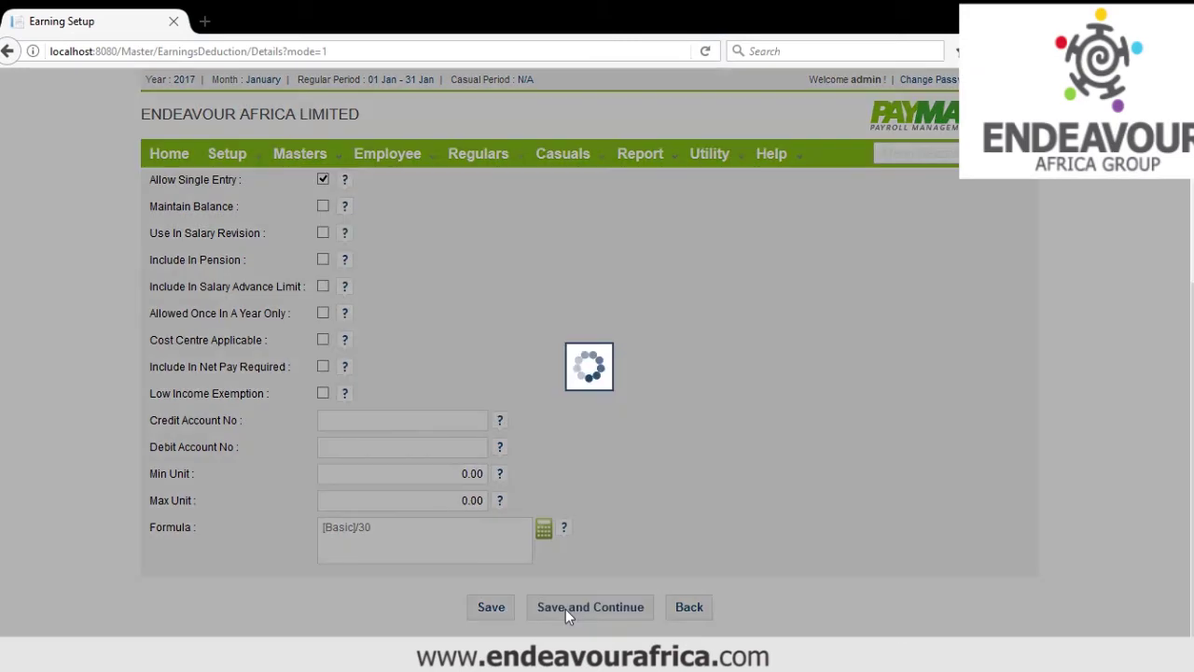
click(584, 392)
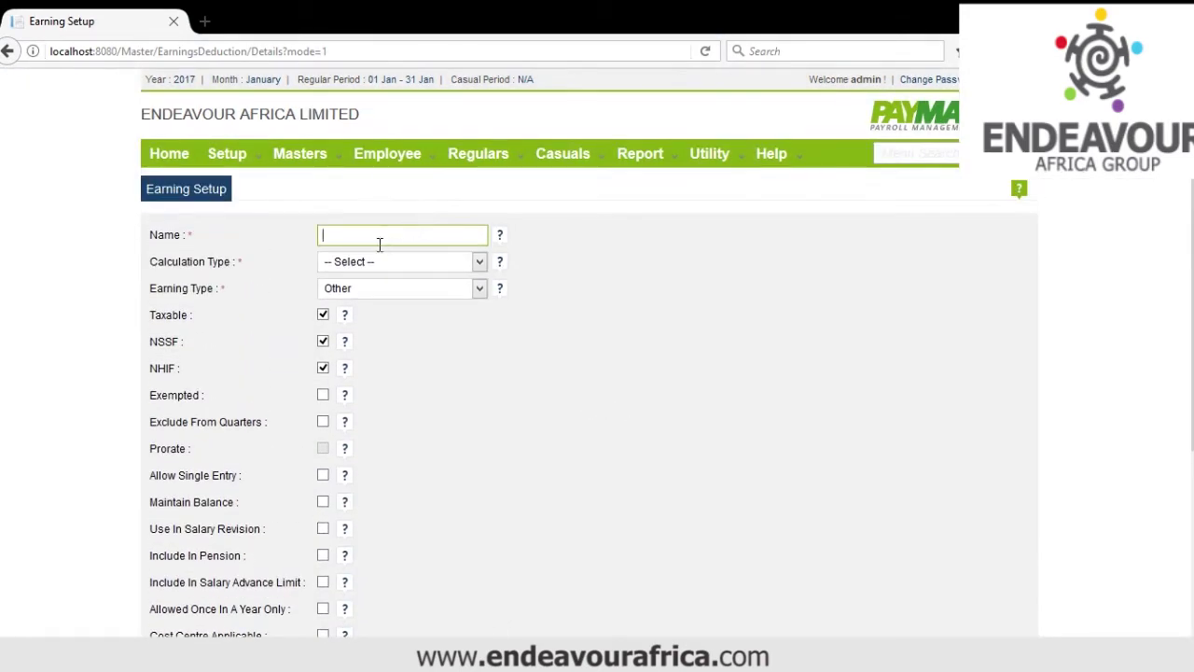
Step: Create an earning named 'Acting Allowance' with a Variable calculation type and save it
text(Acting Allowance)
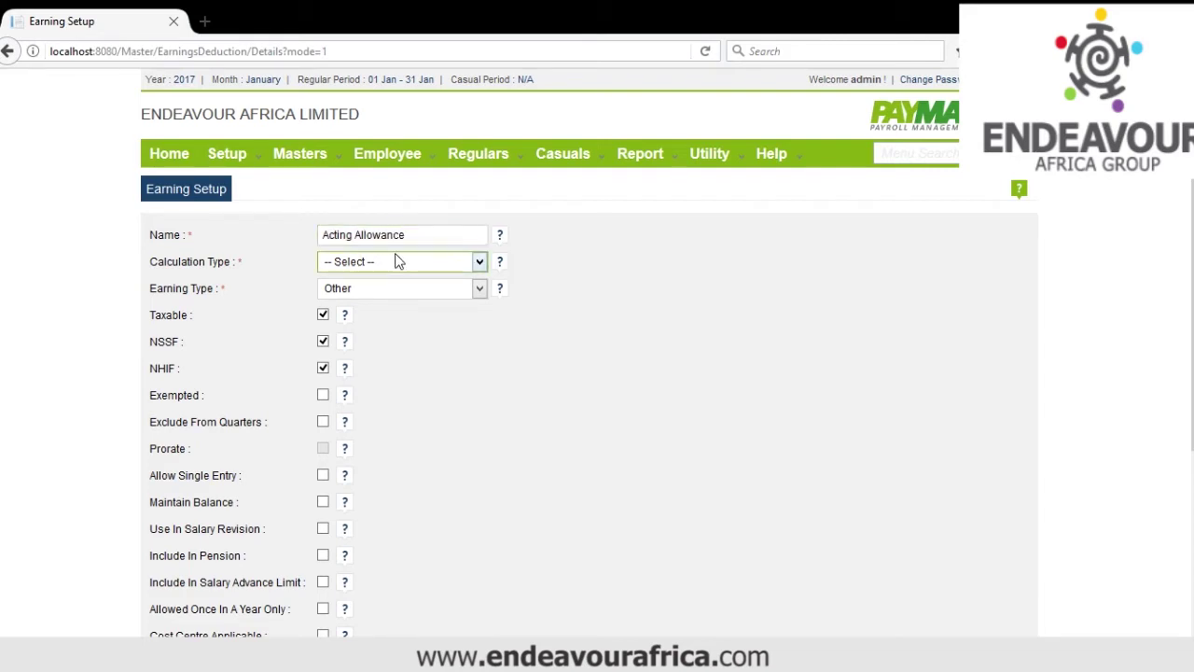
key(Tab)
key(Down)
scroll(407, 340, down, 3)
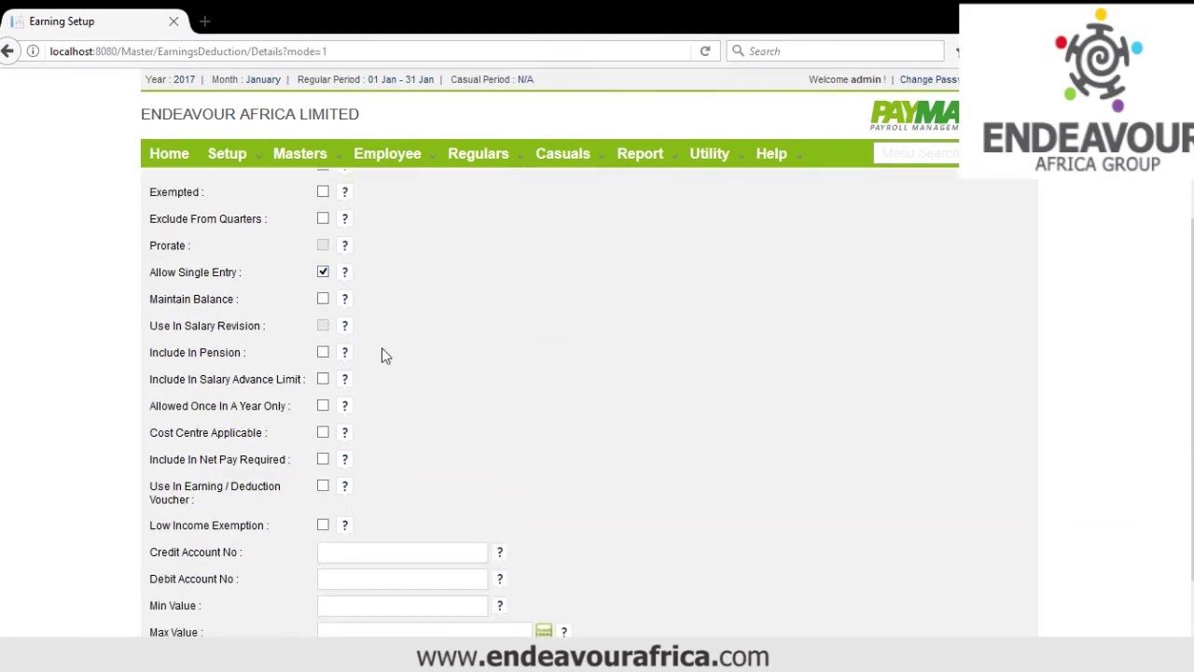
scroll(382, 354, down, 2)
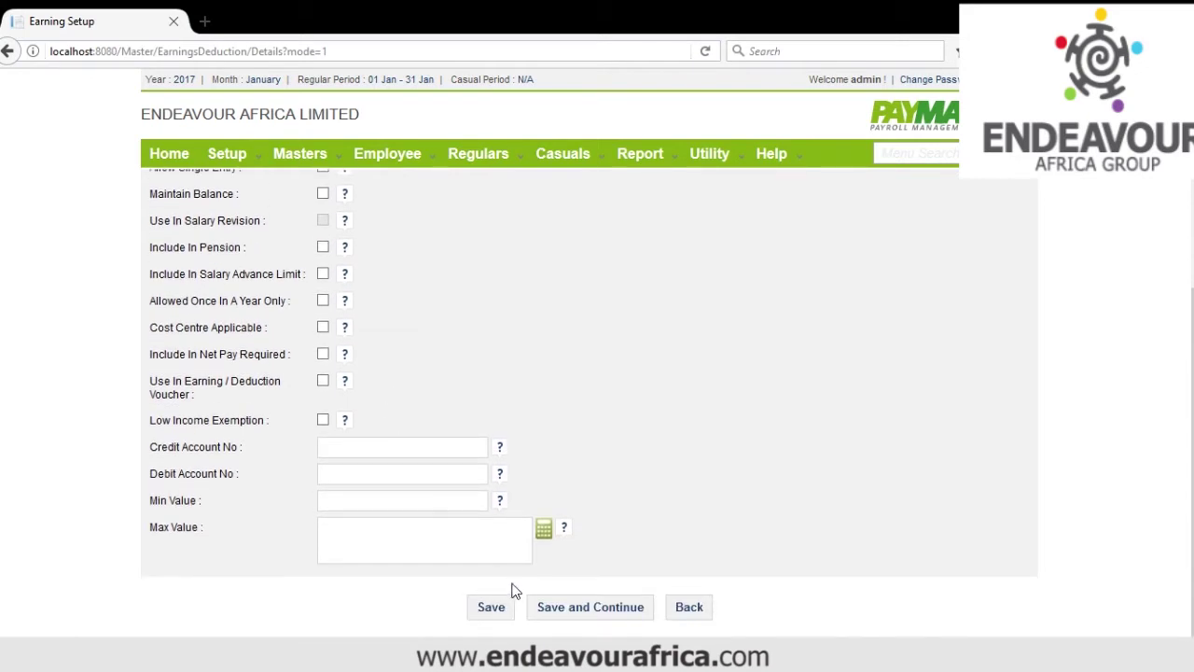
click(489, 608)
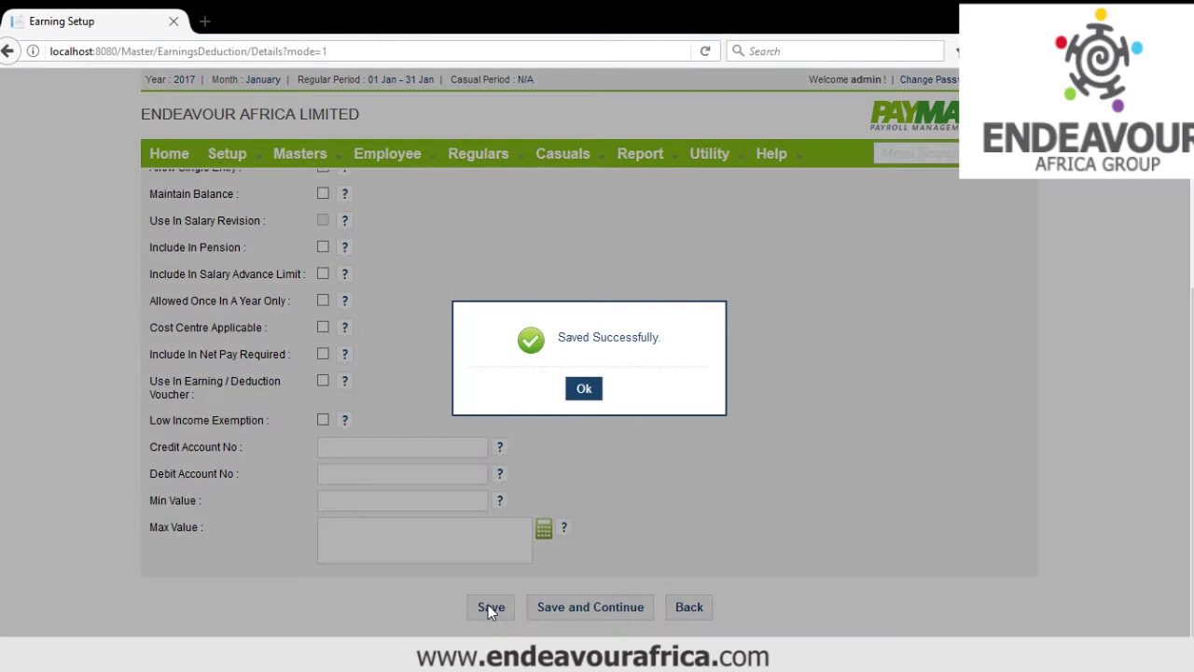
click(566, 390)
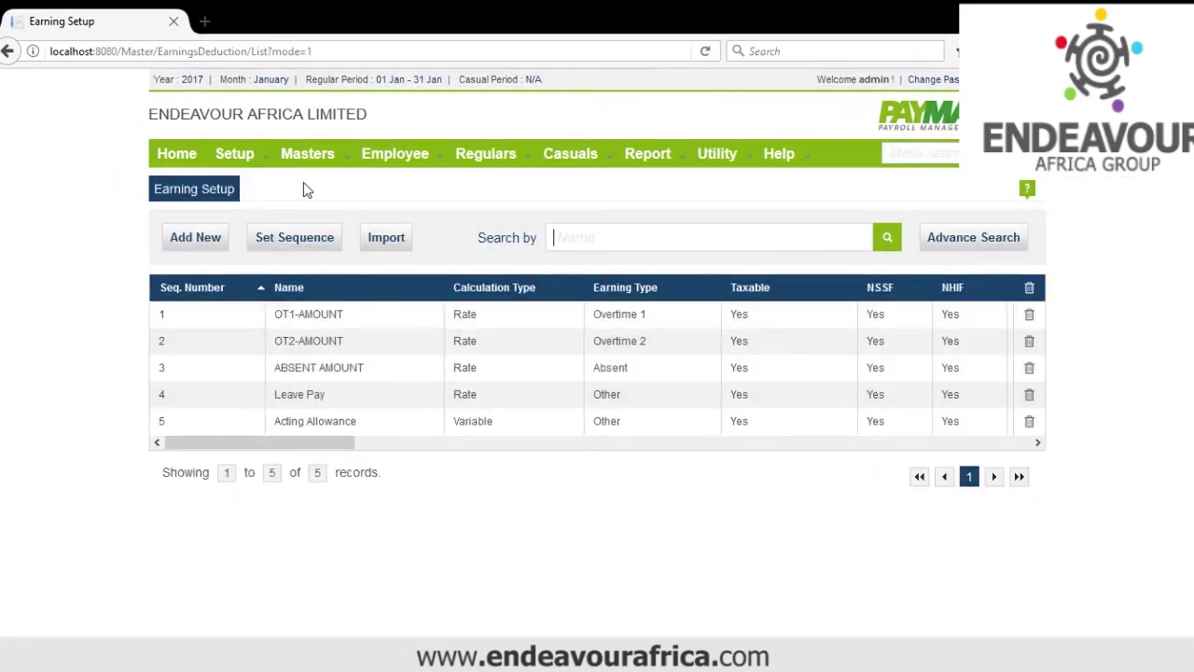
Step: Go to the Deduction Setup list under Masters > Earning Deduction
click(303, 156)
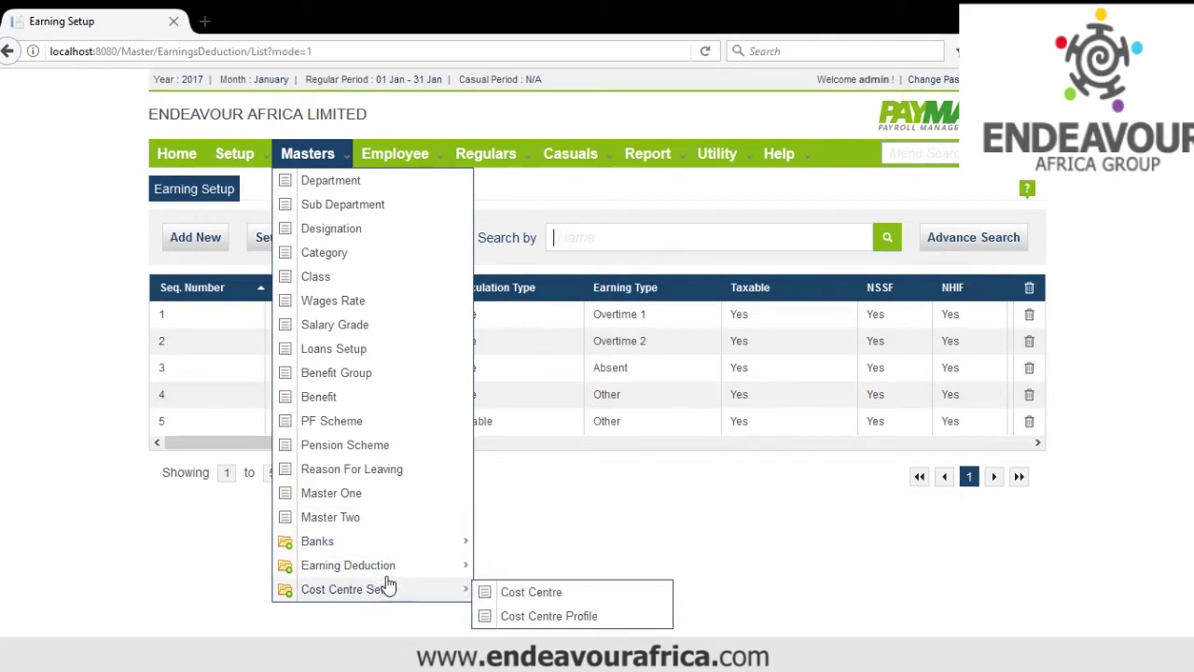
mouse_move(408, 569)
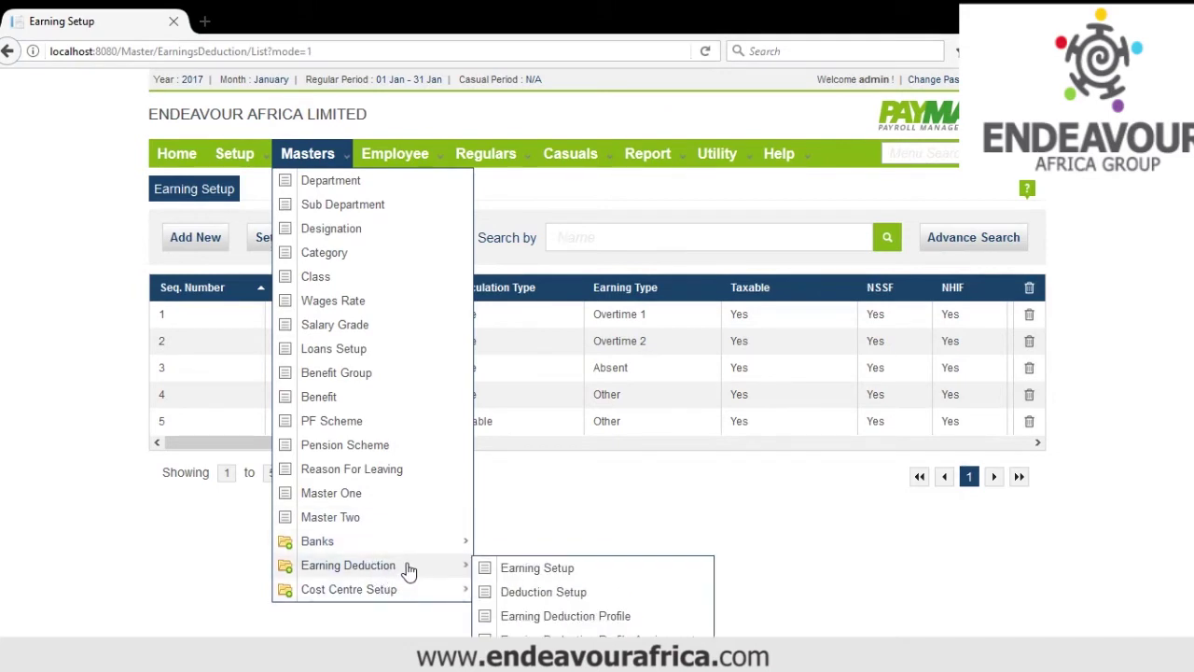
click(543, 593)
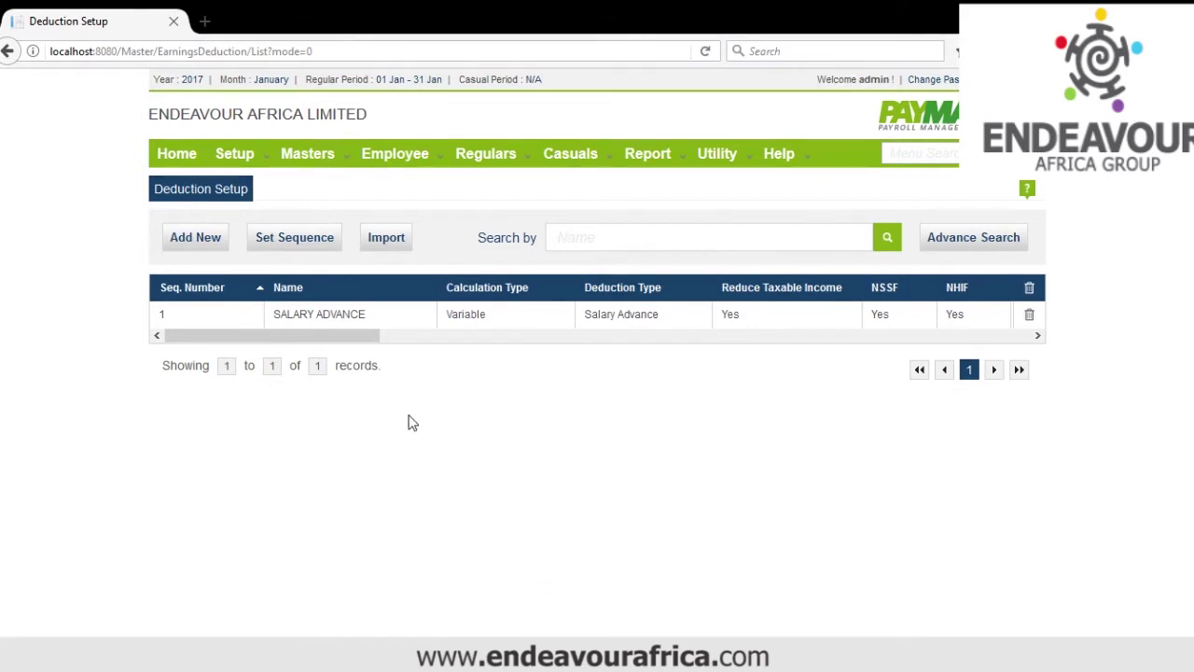
Step: Untick Reduce Taxable Income on the SALARY ADVANCE deduction and save the update
double_click(333, 317)
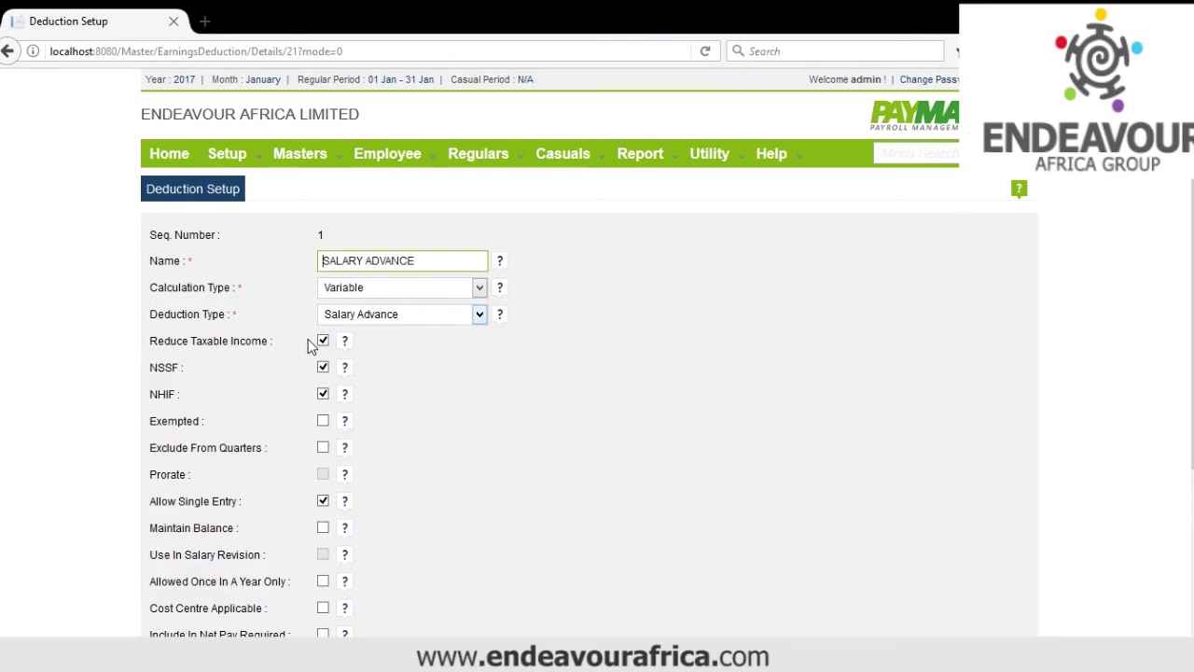
click(308, 350)
click(323, 342)
scroll(365, 373, down, 5)
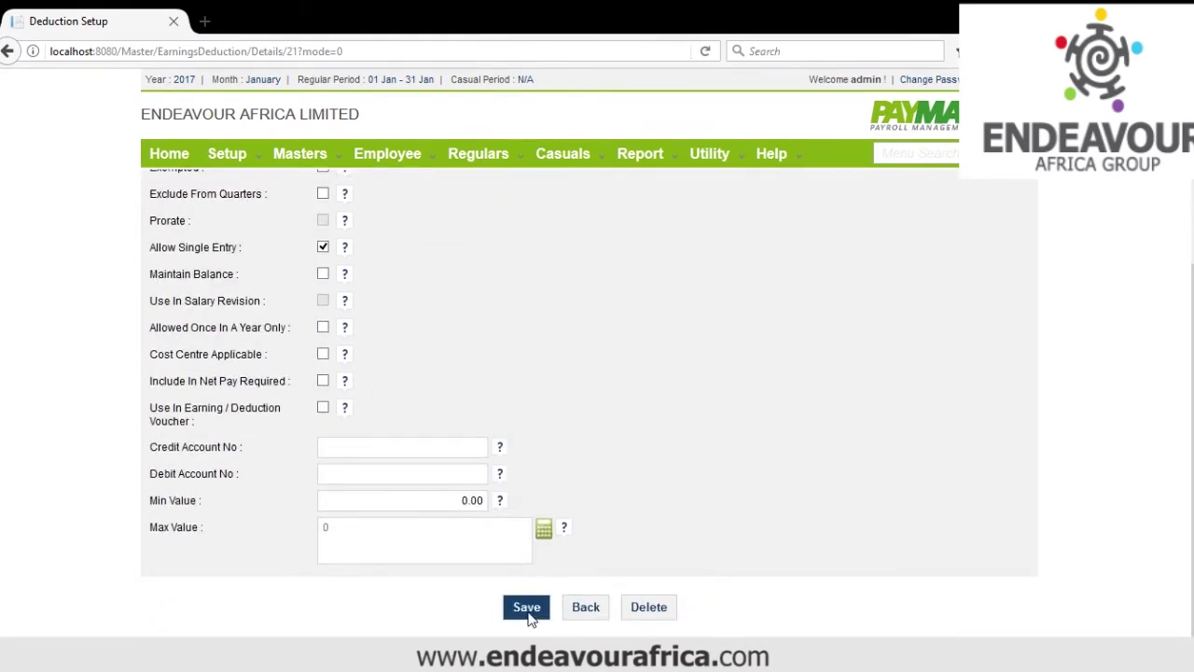
click(527, 608)
click(584, 389)
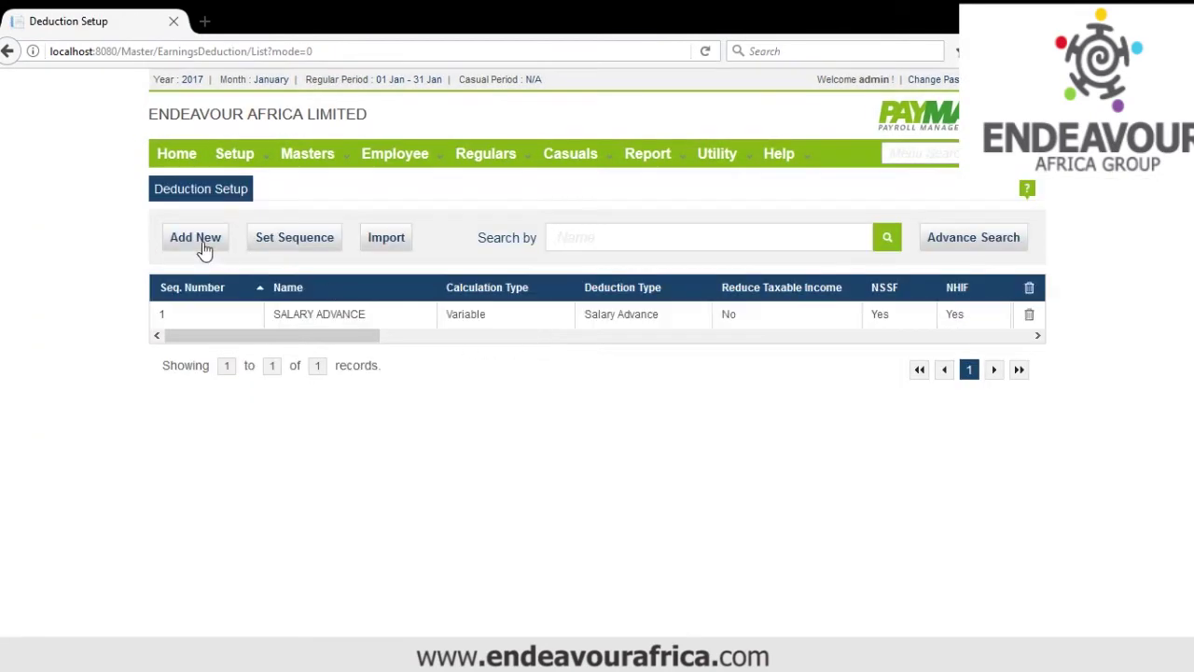
Step: Add a new deduction named 'Sacc Shares' with a Fixed calculation type and save it
click(189, 244)
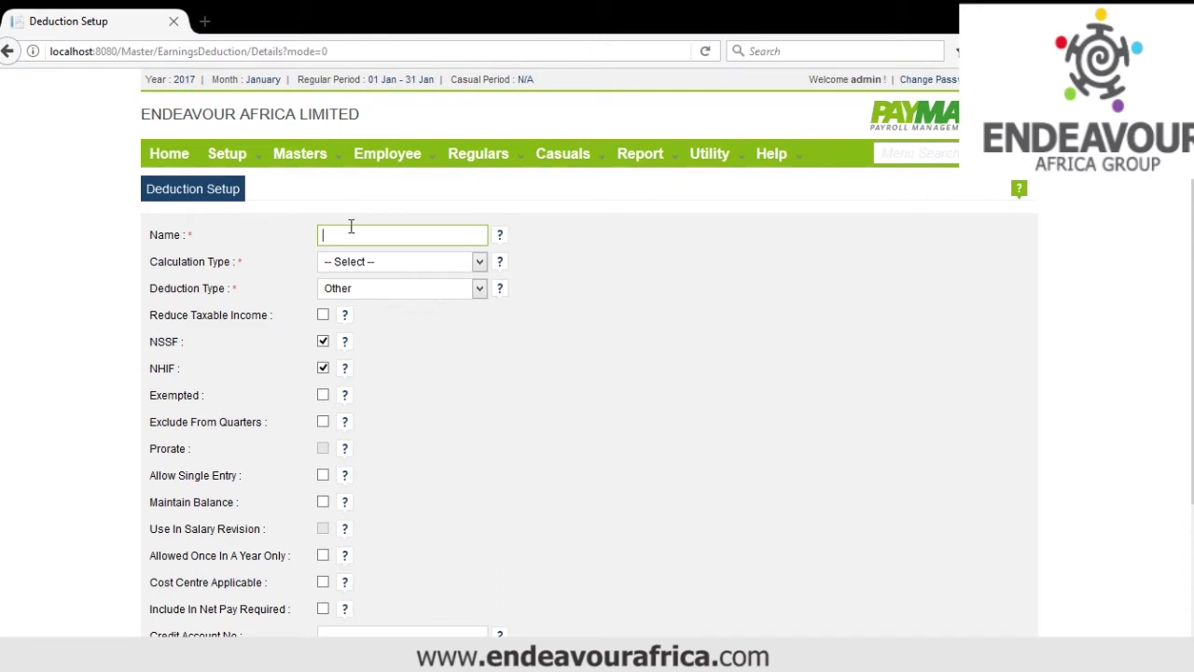
text(s)
key(BackSpace)
text(Sacc Shares)
click(358, 262)
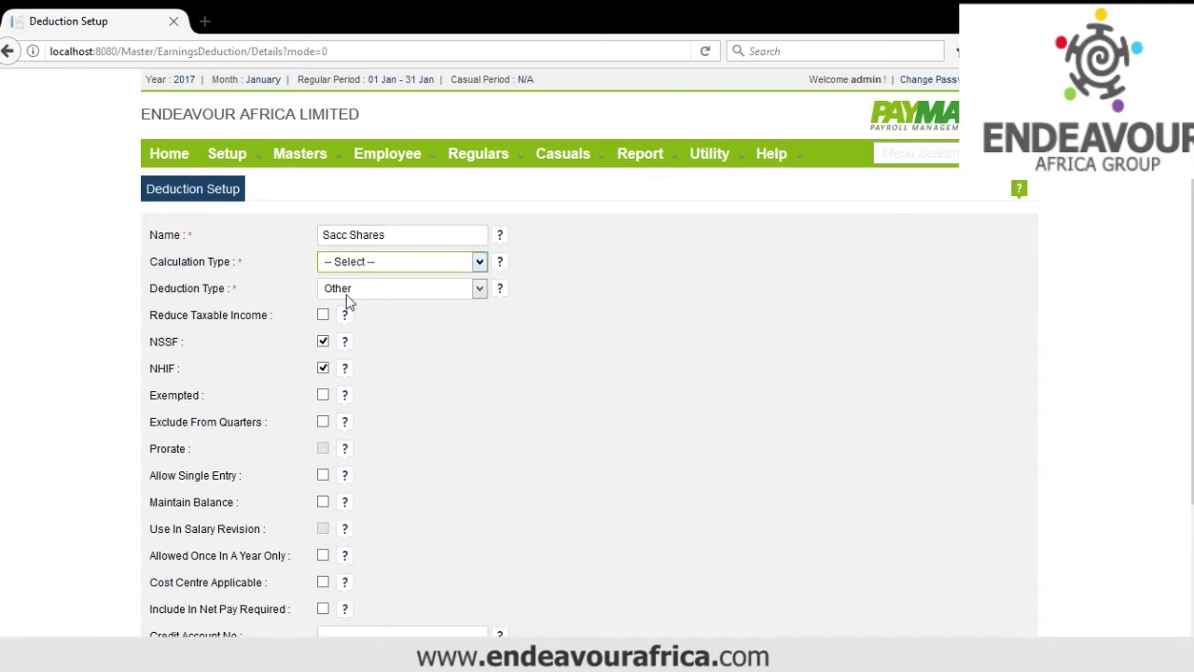
key(Down)
scroll(391, 352, down, 3)
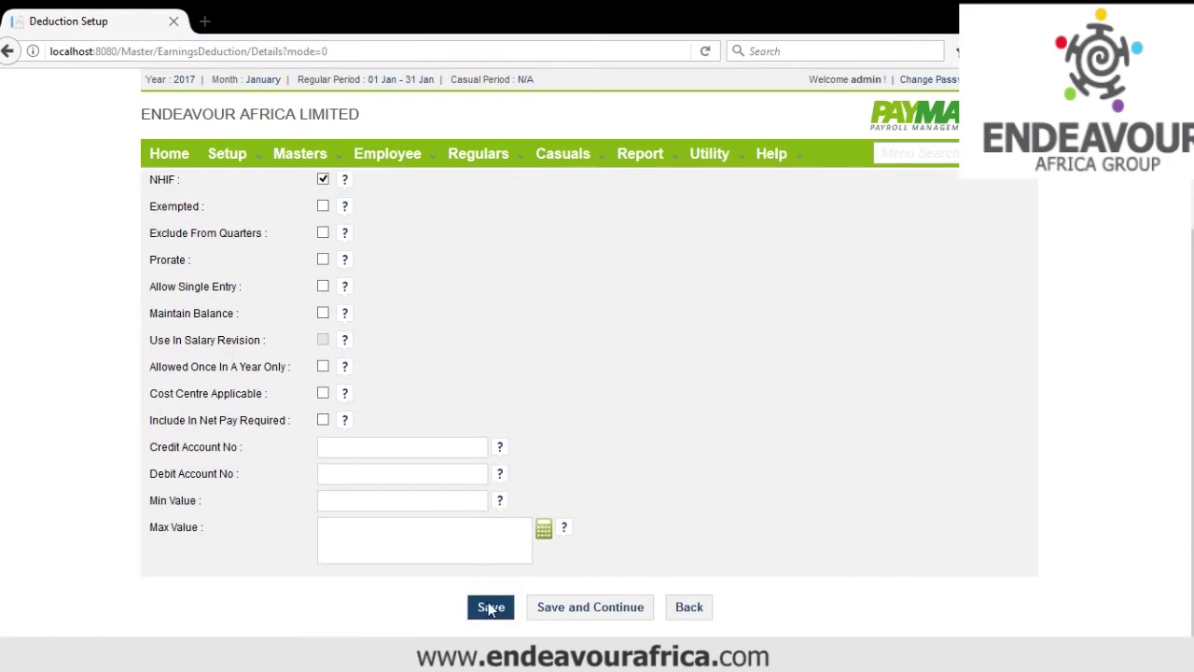
click(491, 608)
click(578, 388)
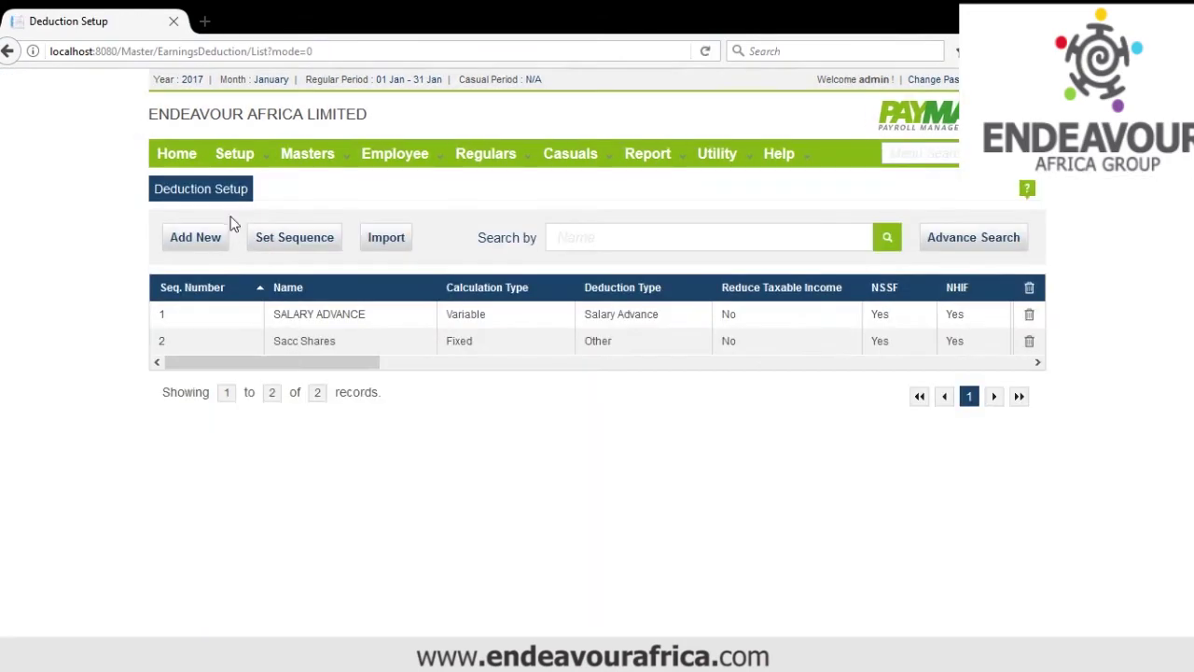
Step: Add a new deduction named 'Union Fee' with a Variable calculation type and save it
click(203, 242)
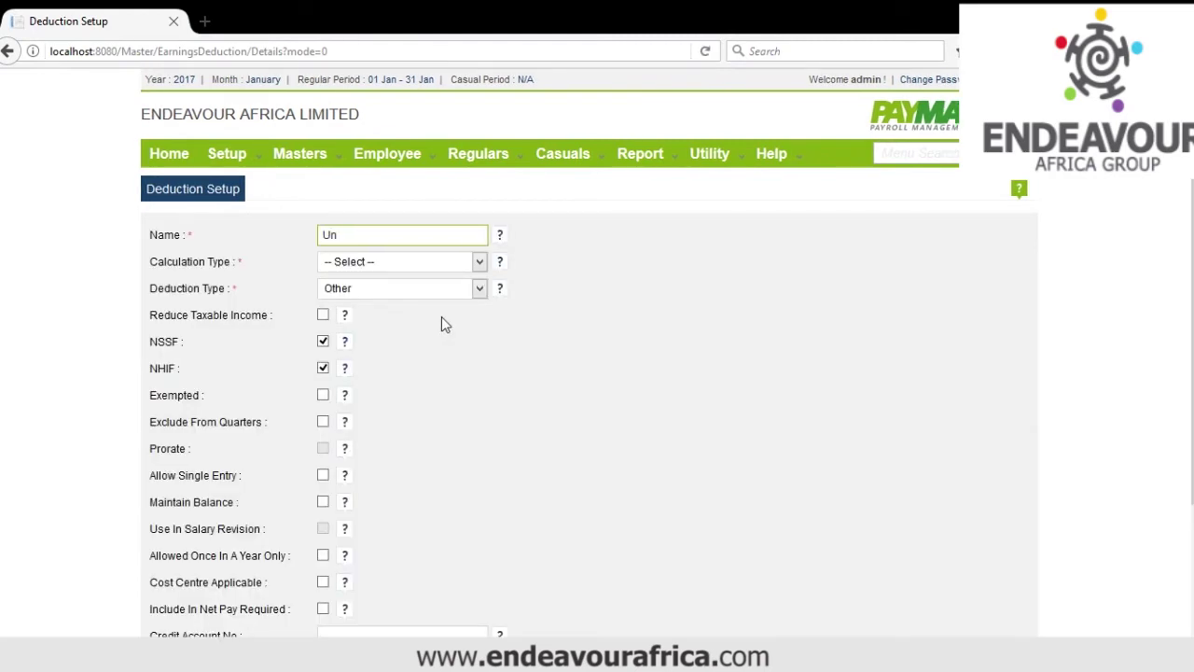
text(ion Fee)
click(451, 269)
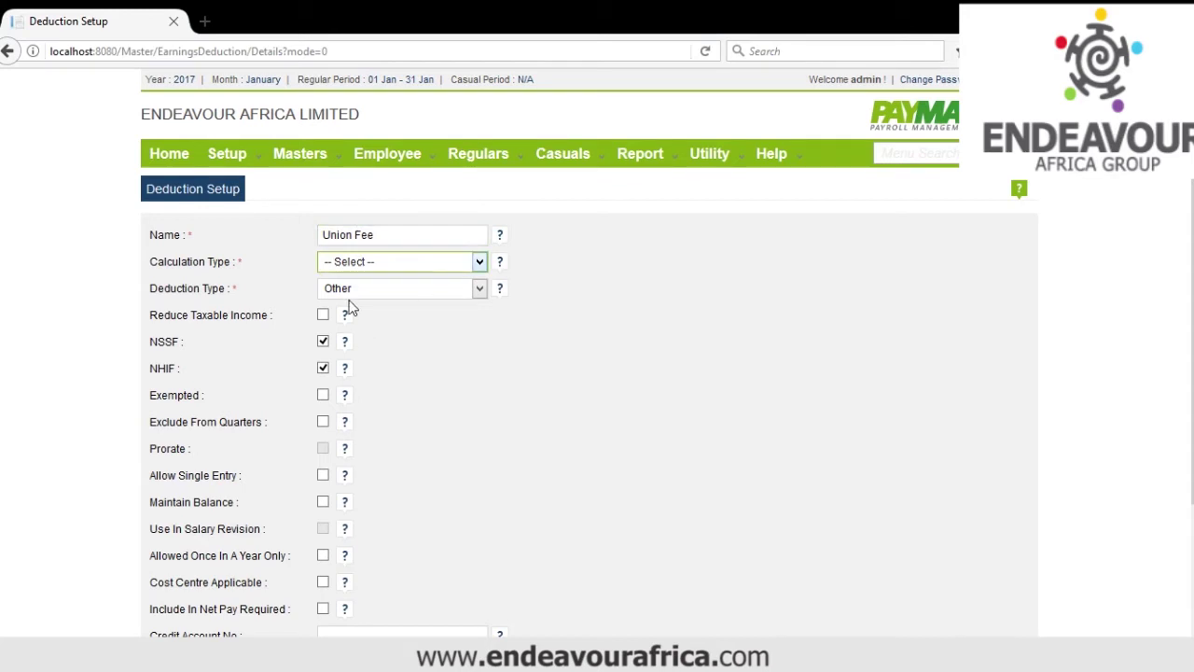
key(Down)
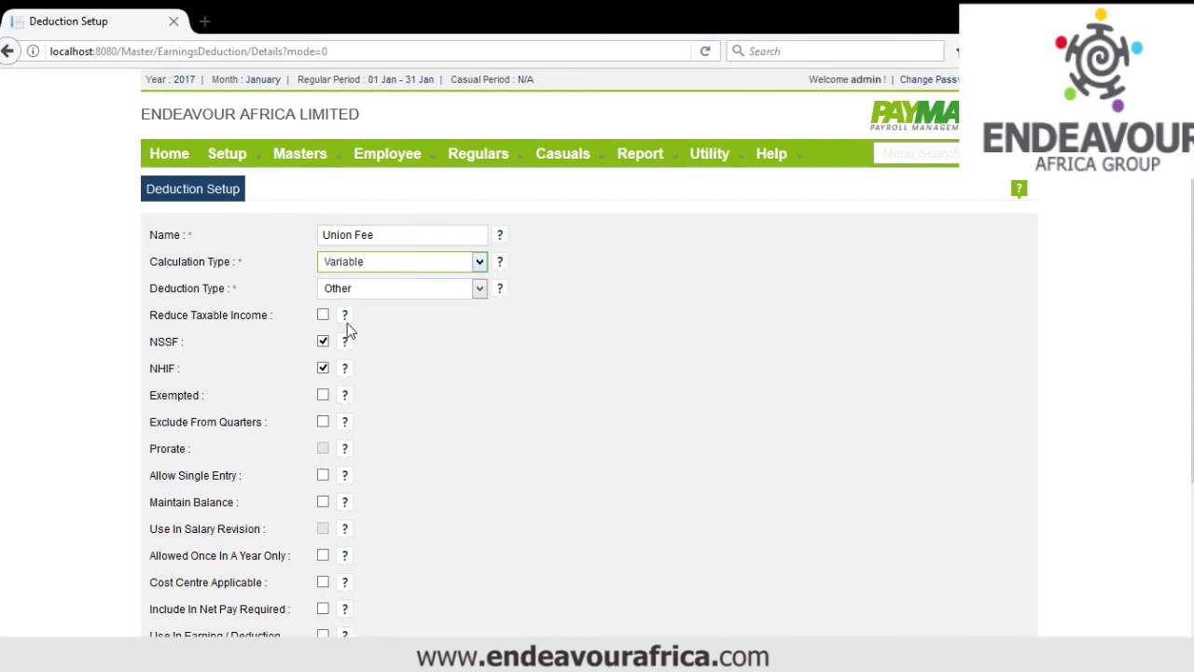
scroll(347, 323, down, 3)
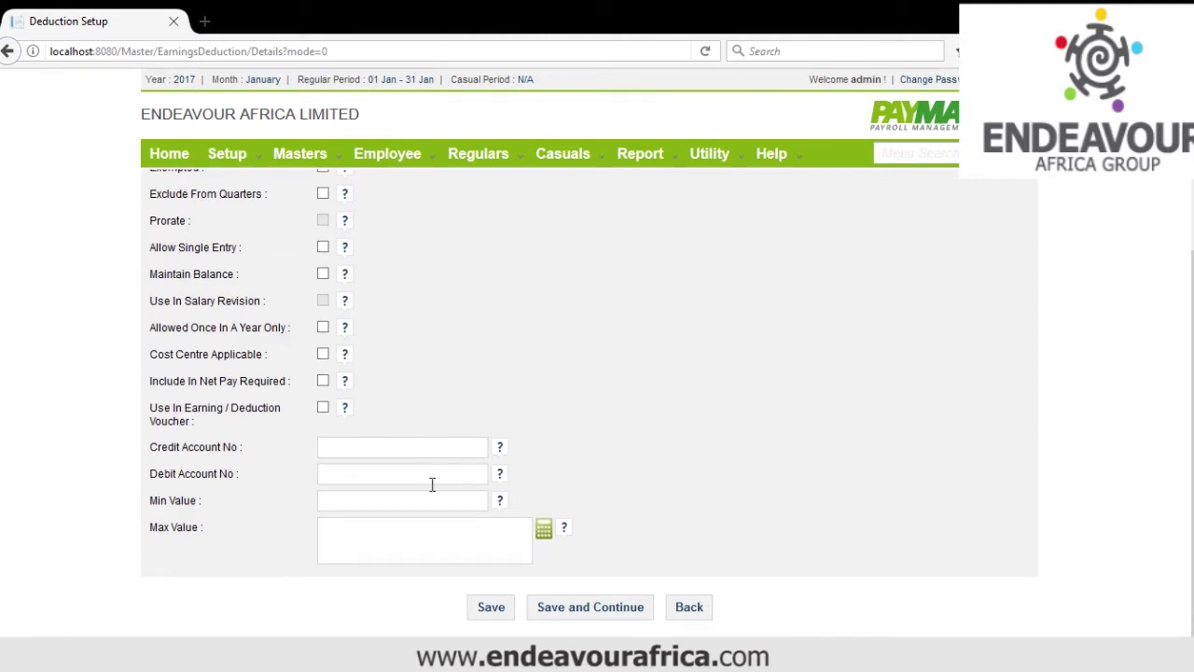
click(490, 607)
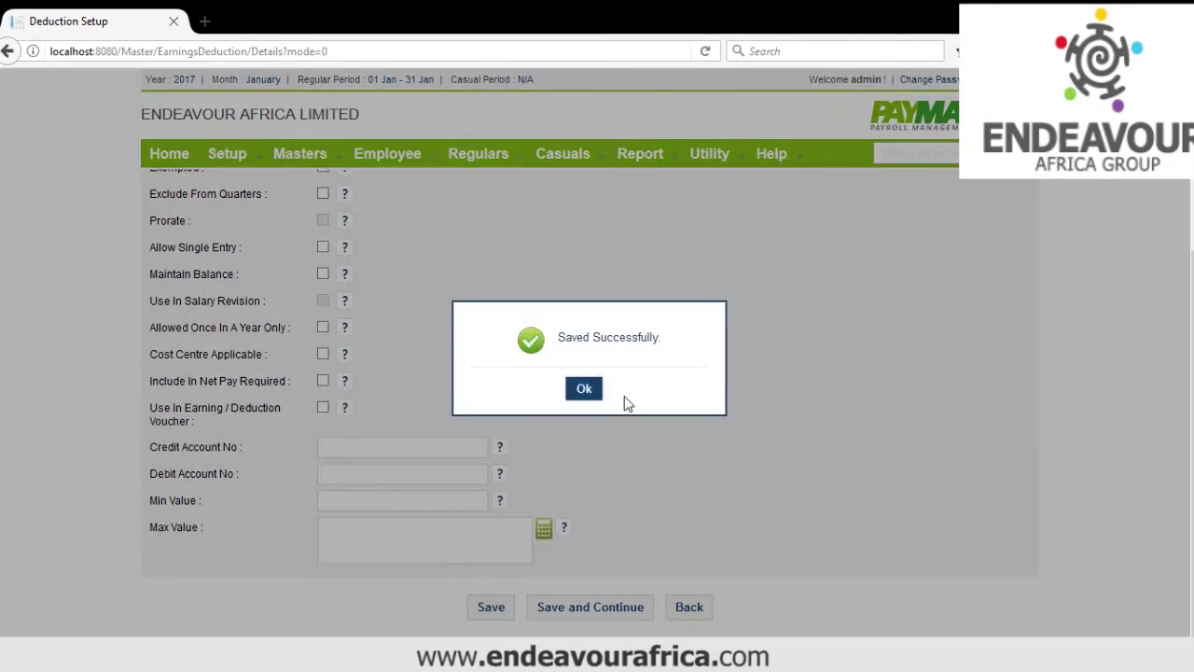
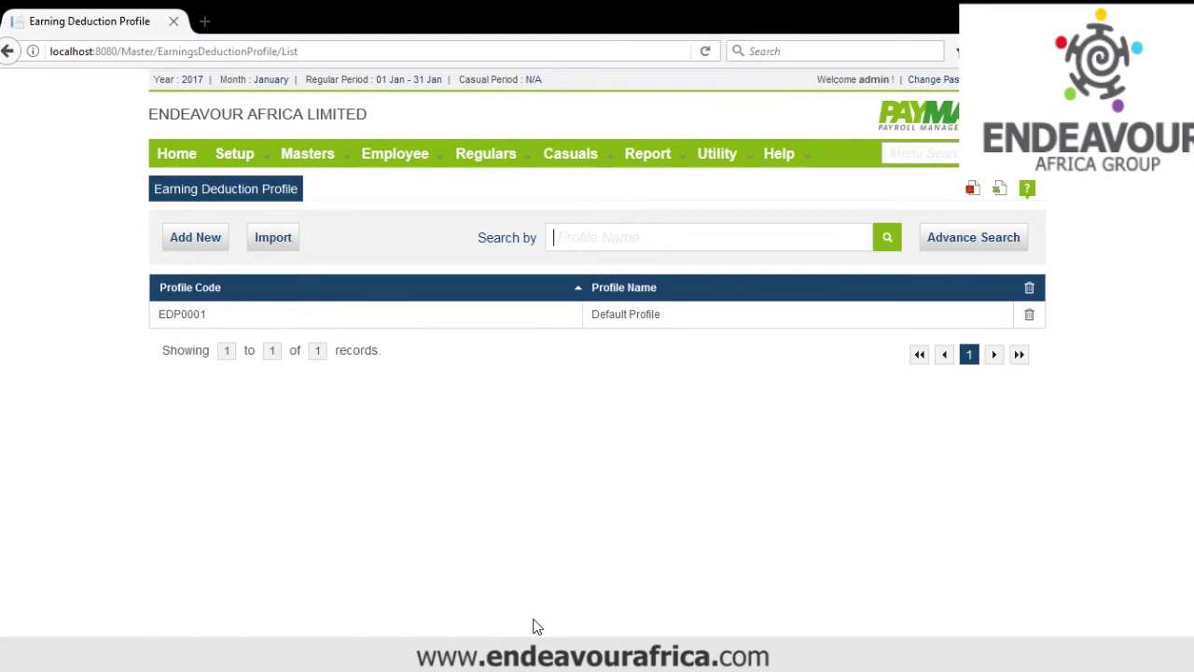
Step: Open the EDP0001 Default Profile record from the Earning Deduction Profile list
click(484, 315)
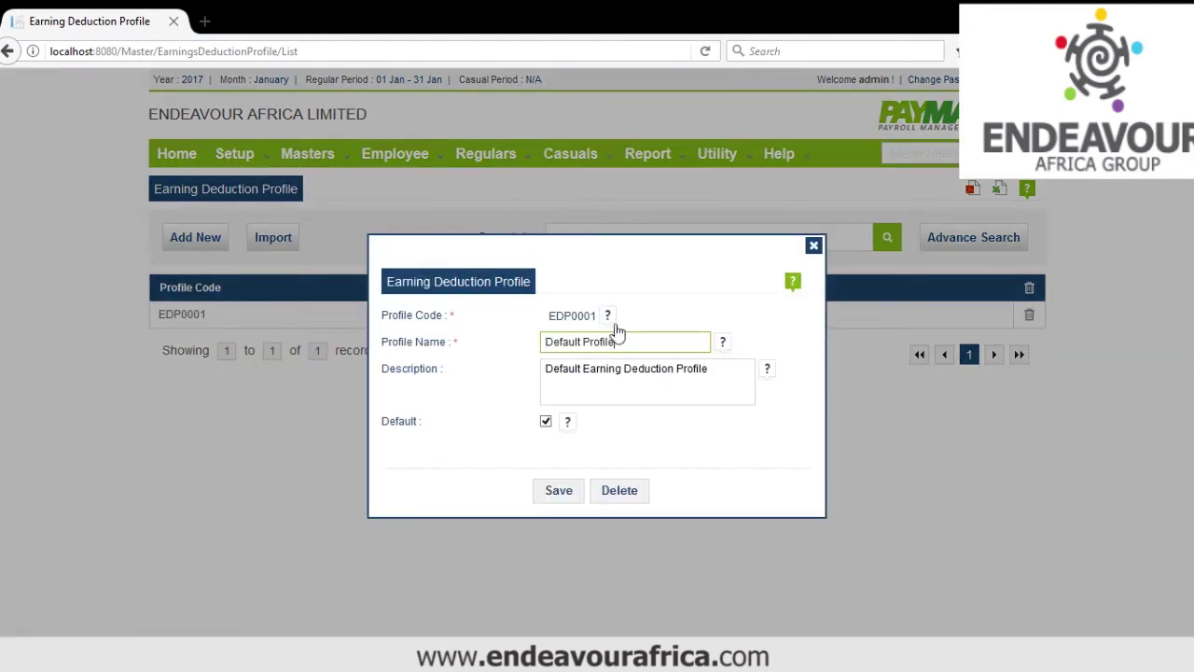
Step: Close the Default Profile details and a new profile form without saving either
click(814, 245)
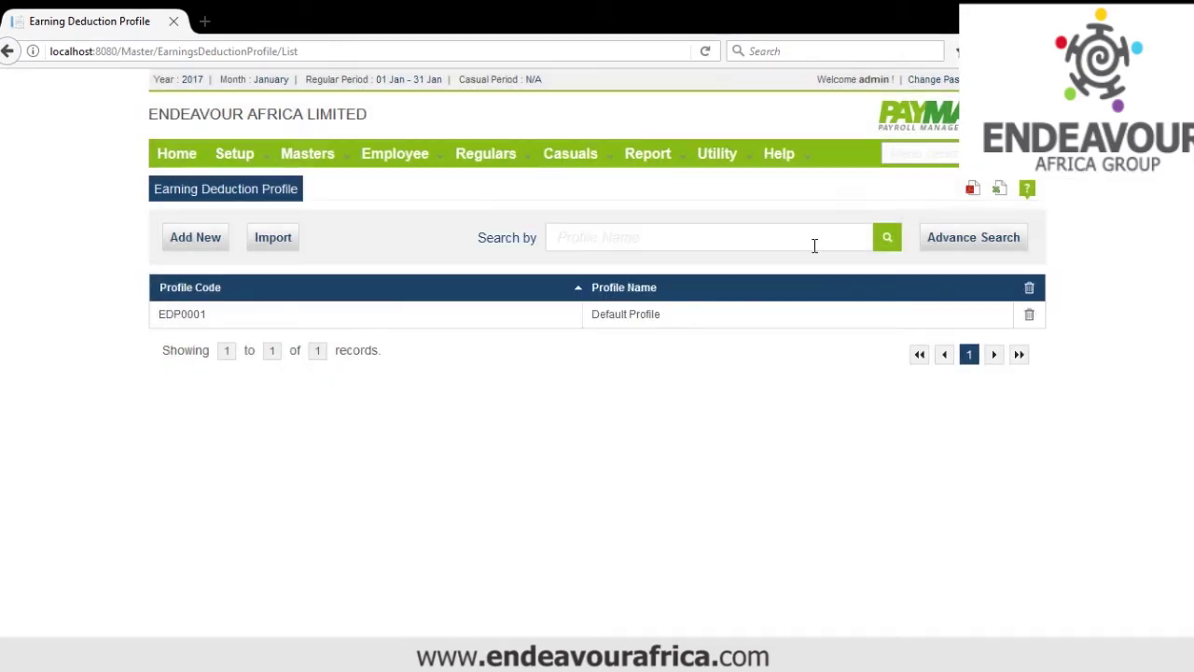
click(195, 246)
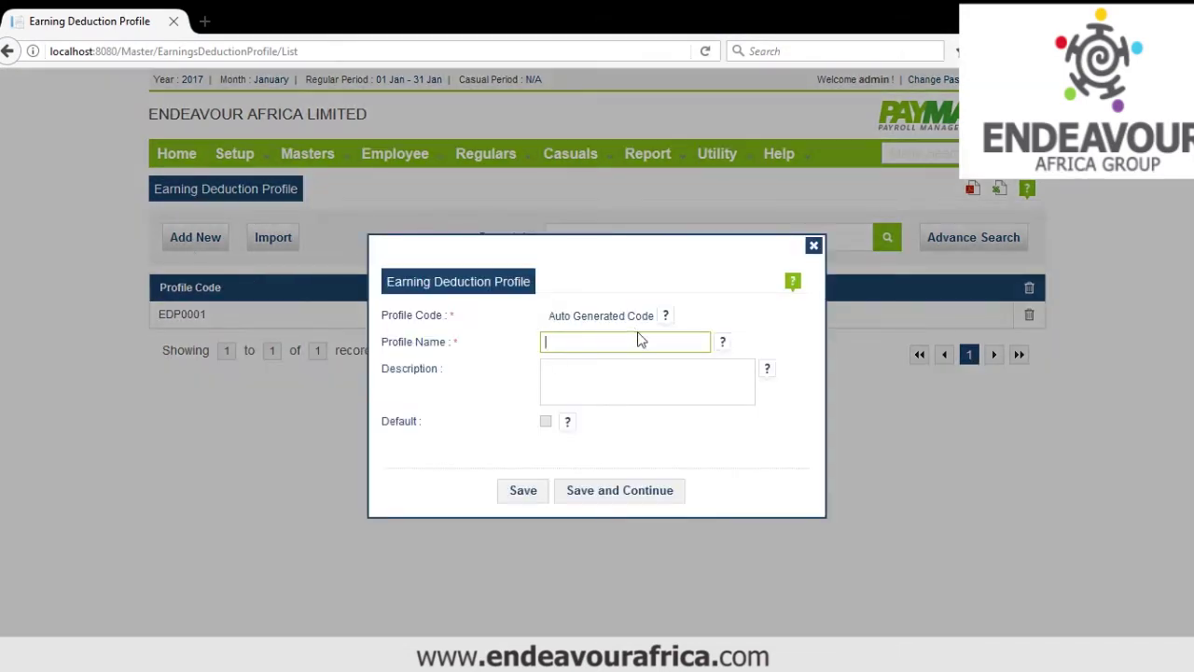
click(814, 245)
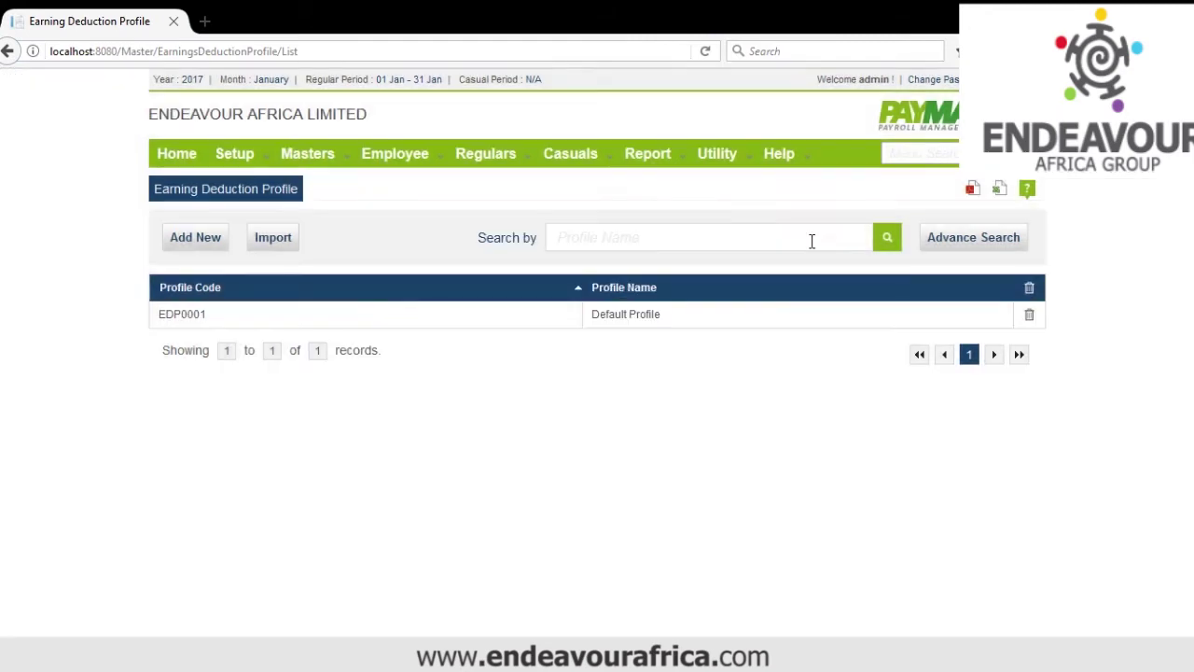
Step: Bring up Earning Deduction Profile Assignment for Default Profile with its earning elements
click(308, 154)
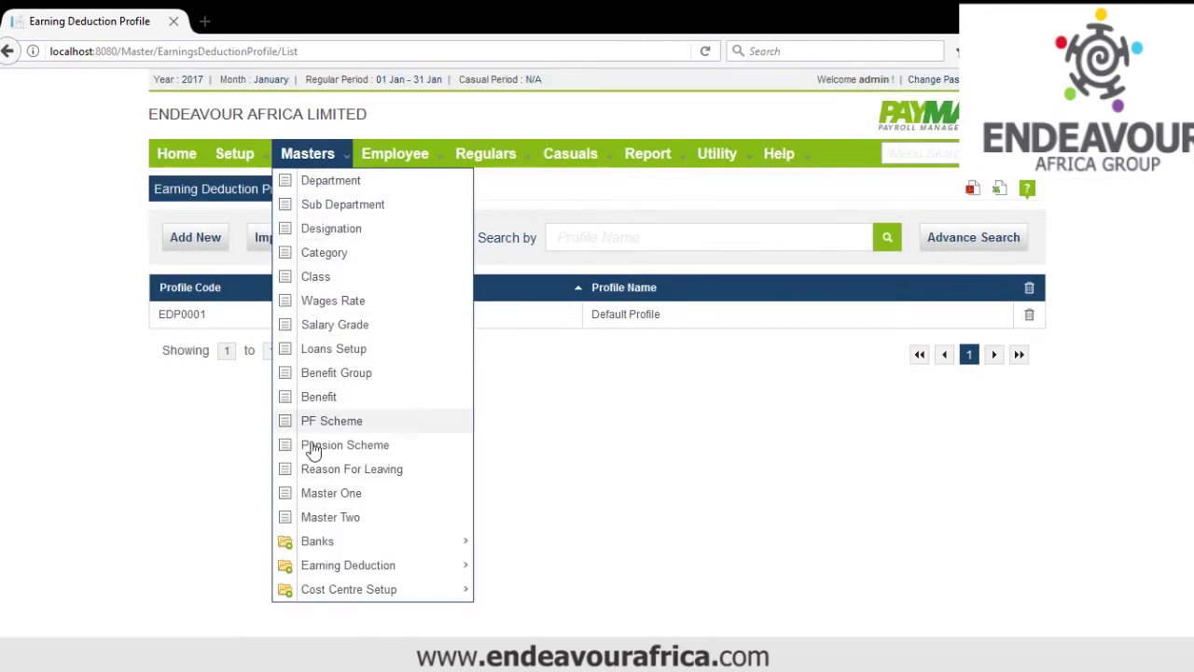
mouse_move(411, 569)
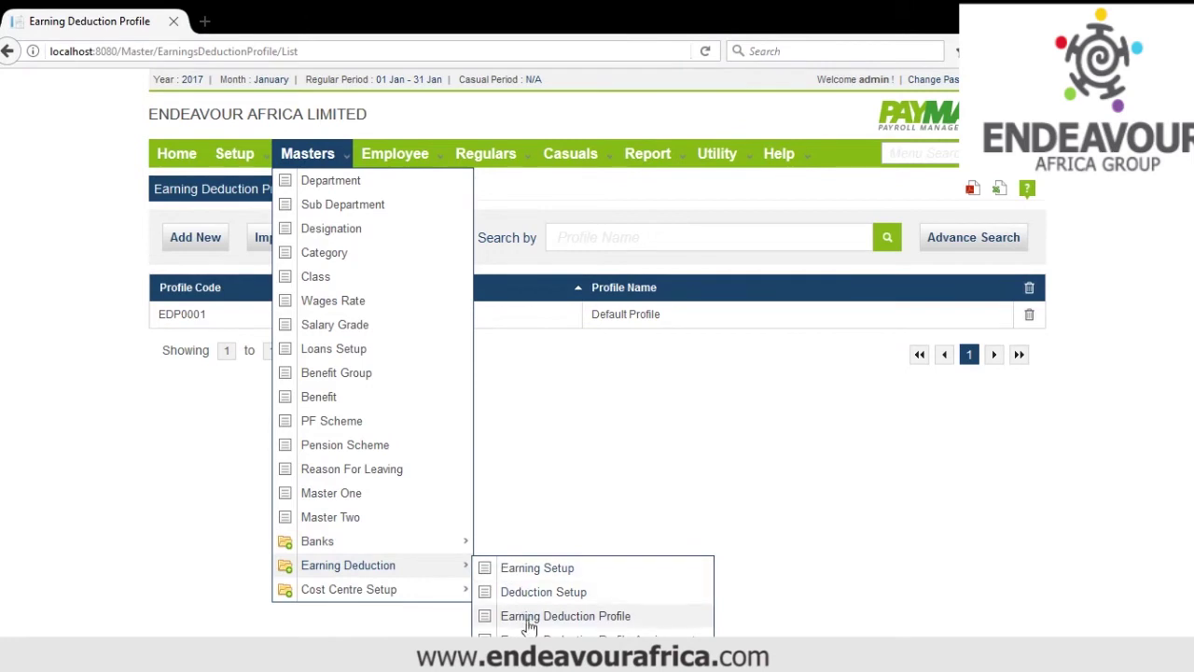
click(579, 640)
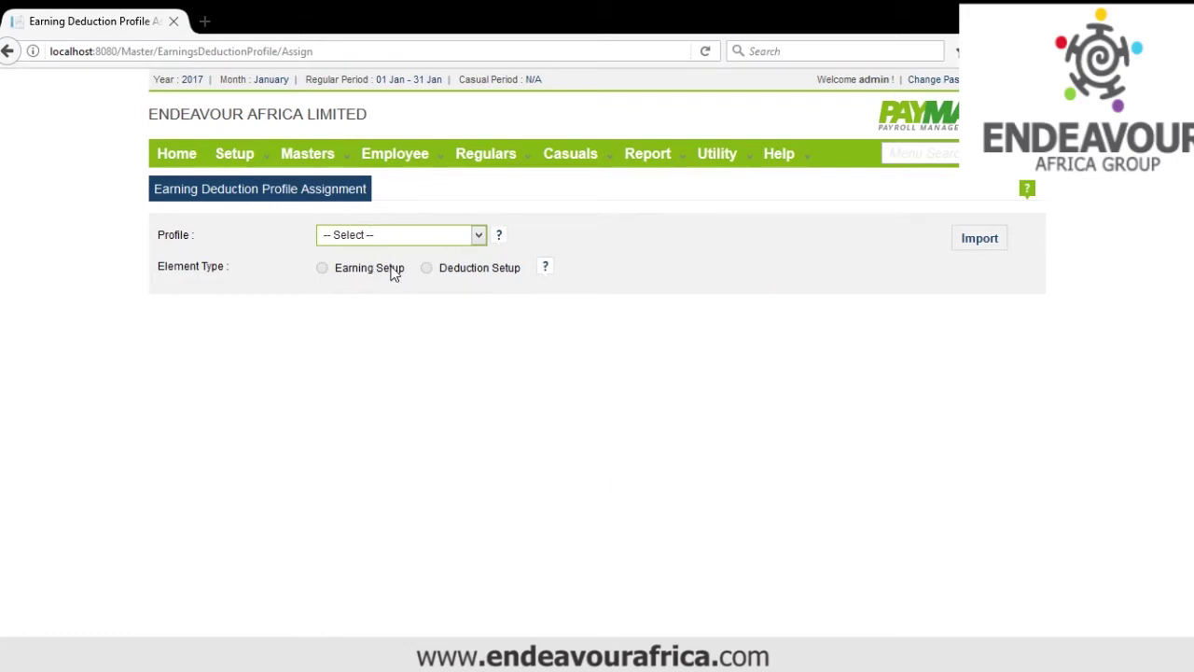
key(Down)
click(391, 266)
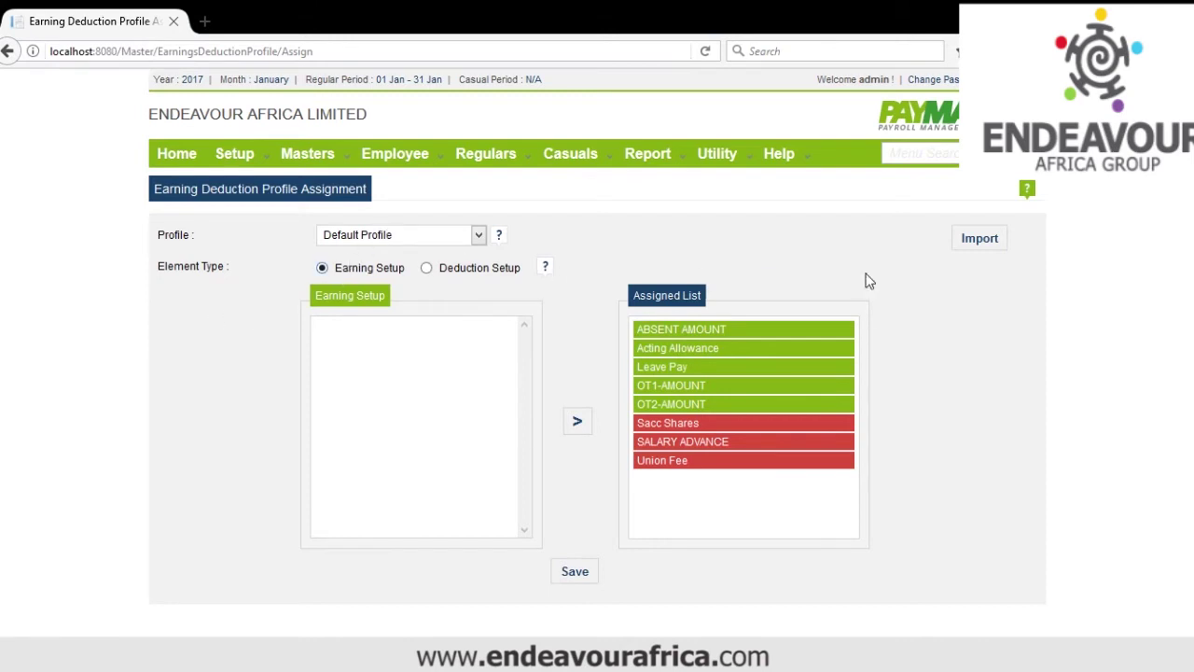
Step: Save the assignment of five earnings plus Sacc Shares, SALARY ADVANCE and Union Fee deductions
mouse_move(847, 463)
mouse_move(831, 379)
click(573, 572)
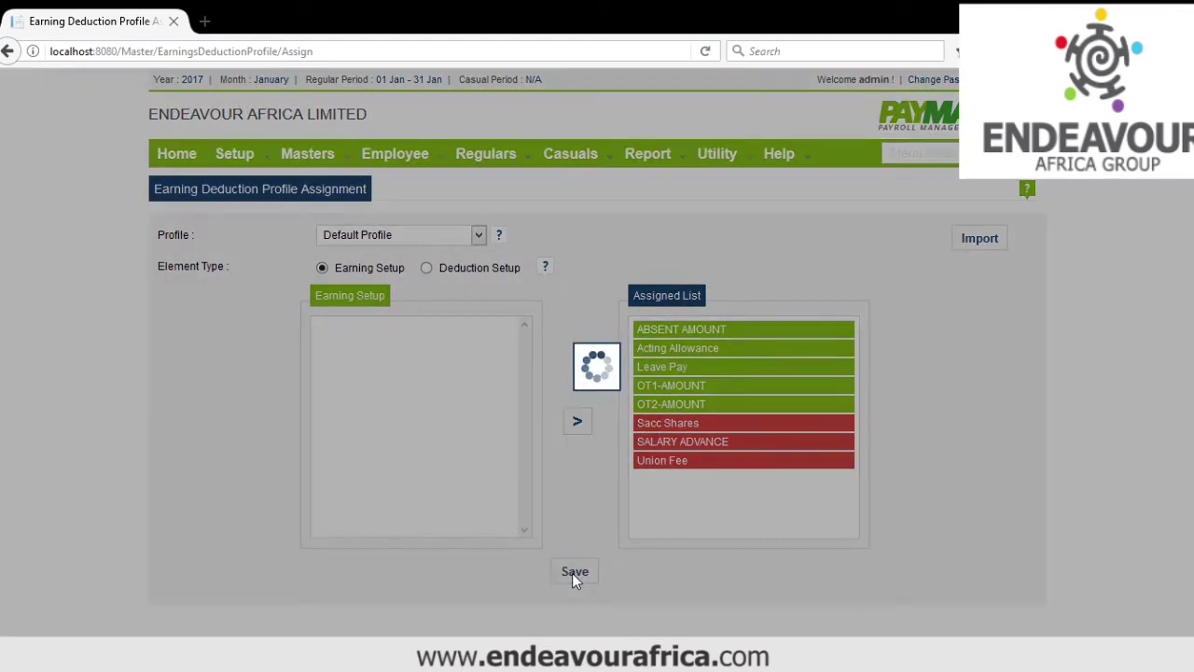
click(588, 388)
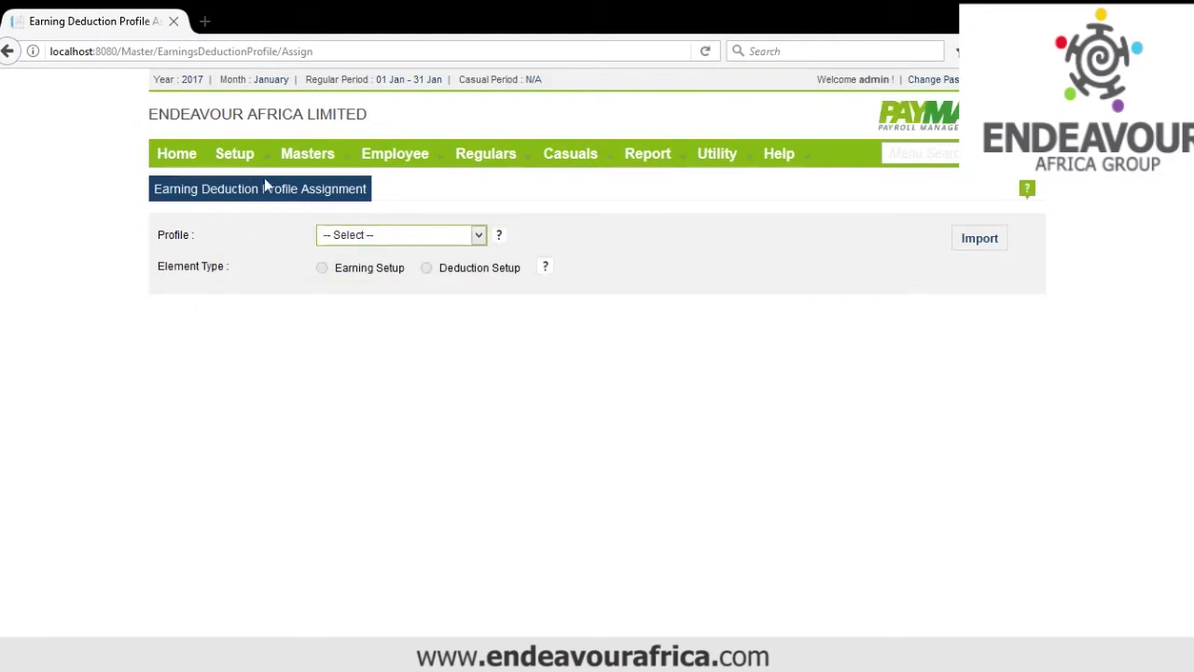
mouse_move(291, 160)
mouse_move(371, 564)
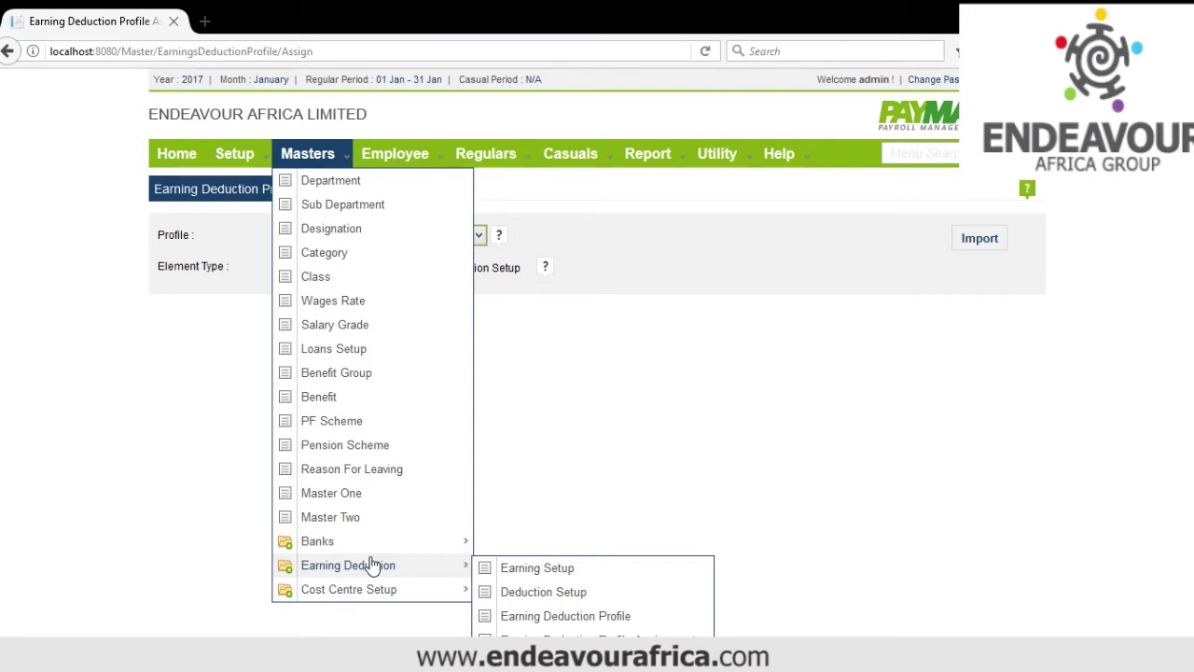
Step: Add and save cost centre 1 named 'undp'
mouse_move(373, 592)
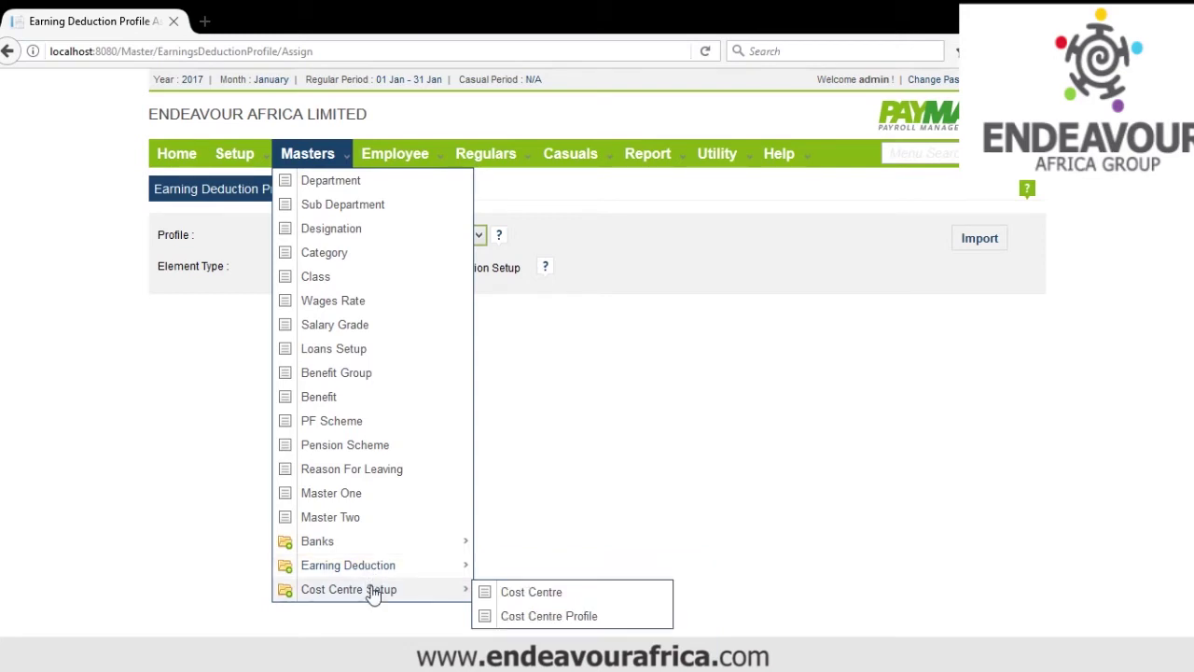
click(517, 595)
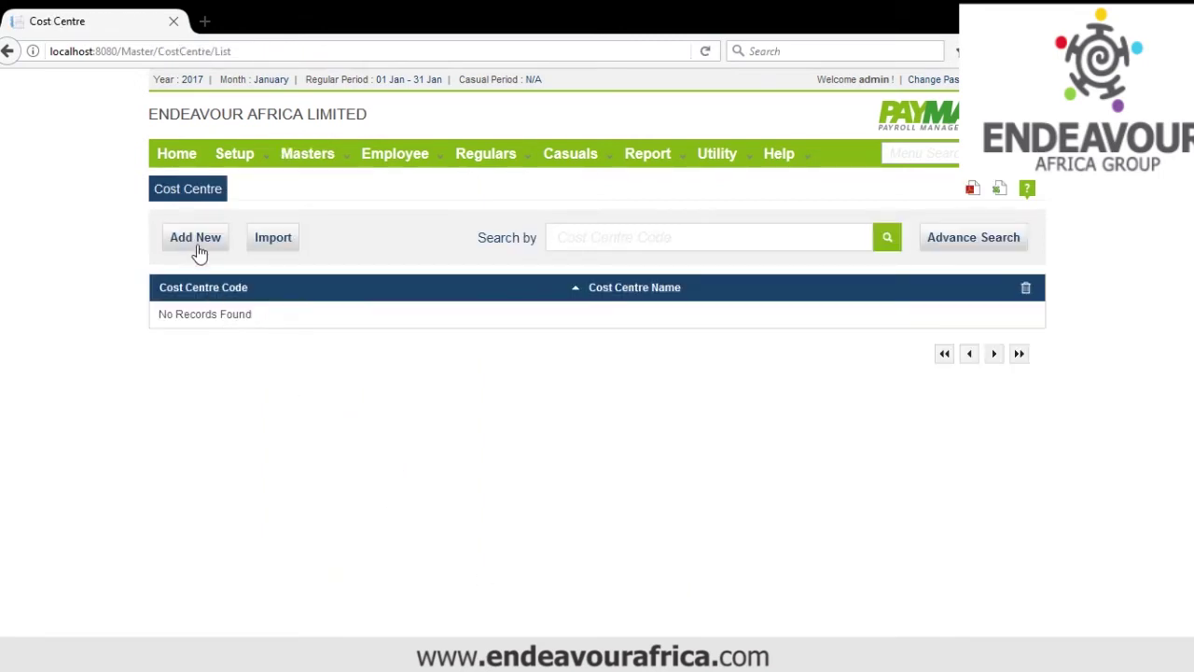
click(195, 239)
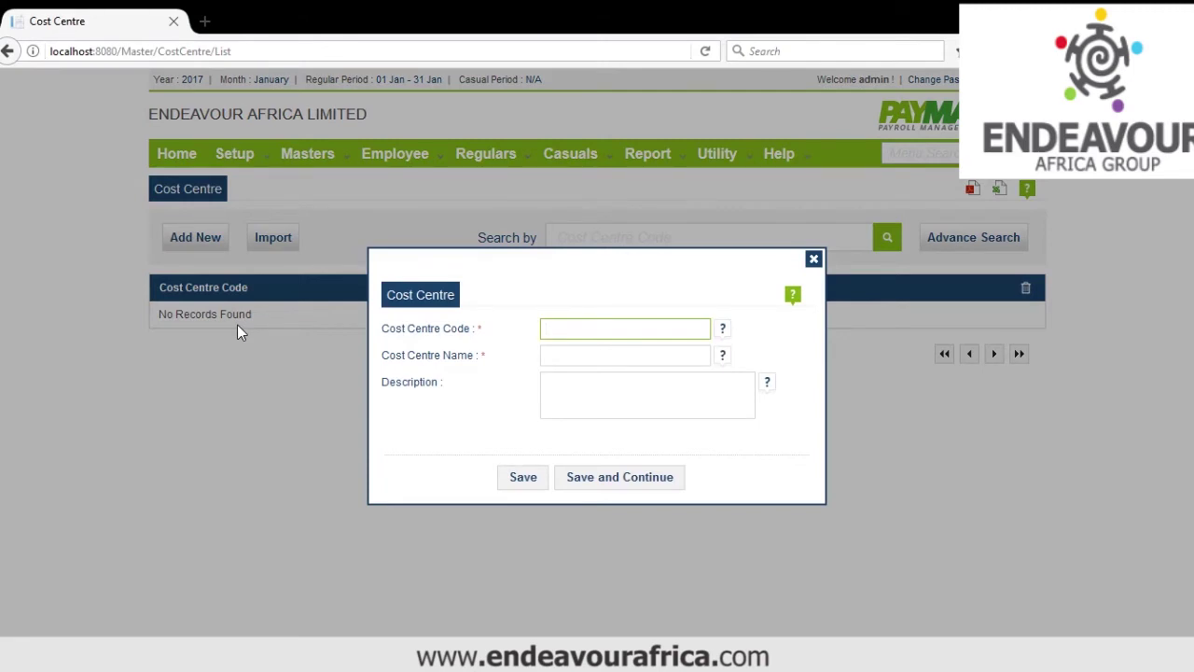
text(1)
key(Tab)
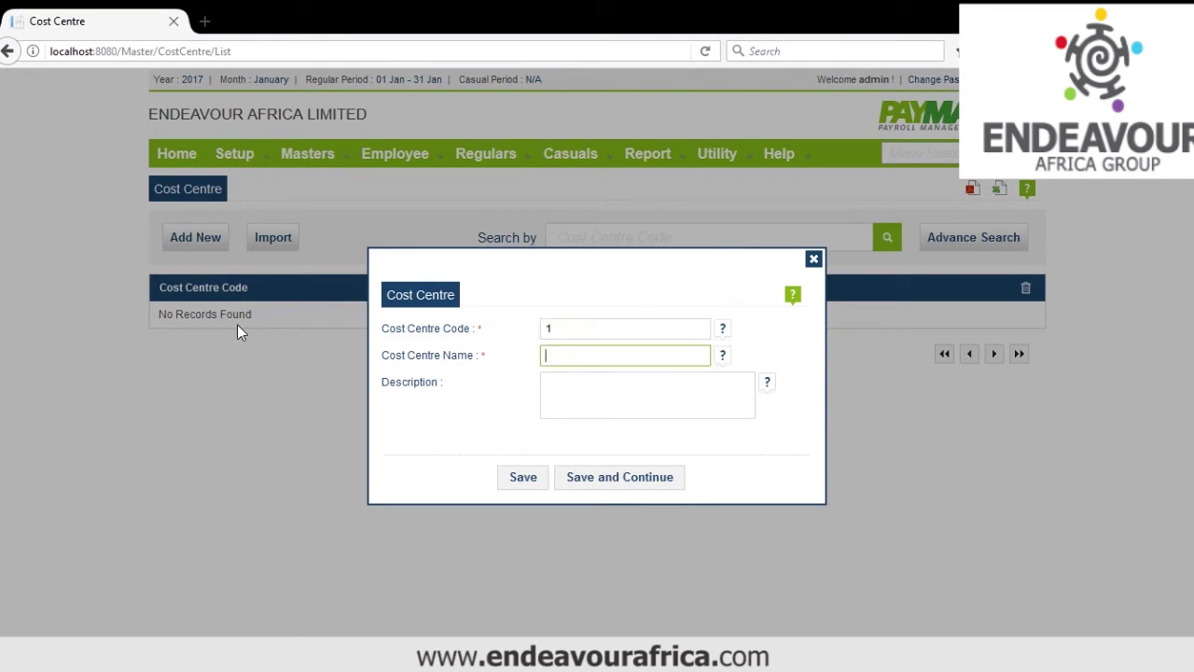
text(undp)
click(584, 487)
click(588, 390)
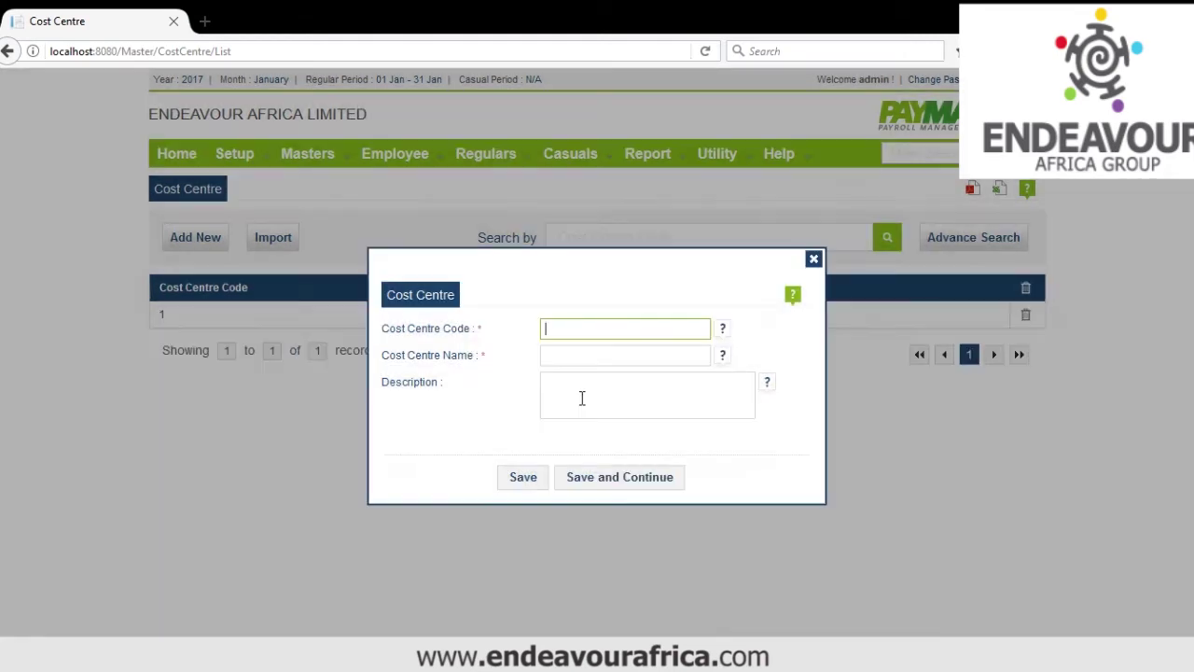
Step: Add and save cost centre 2 named 'us aid'
text(2)
click(570, 358)
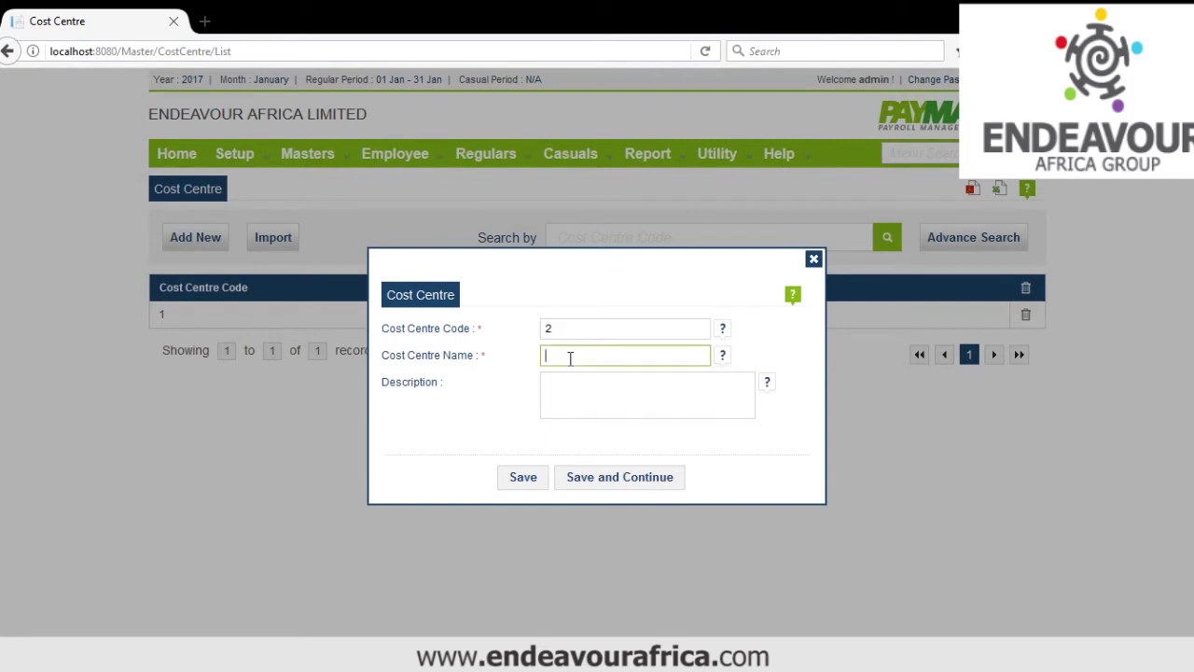
text(us a)
text(lp)
click(517, 482)
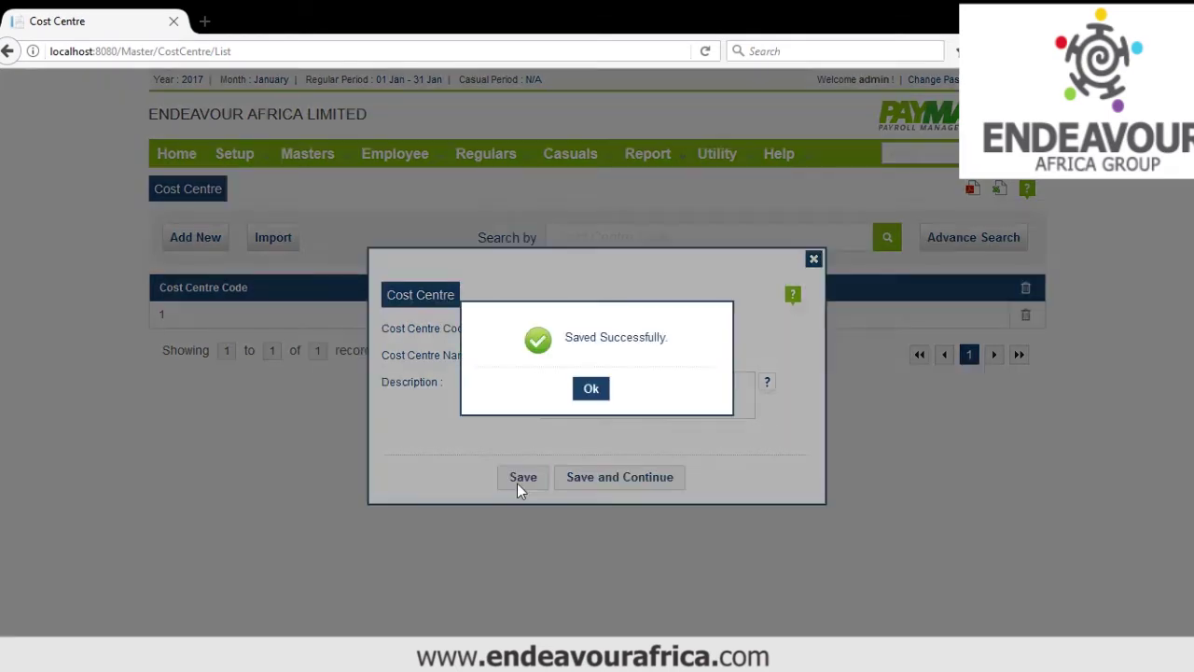
click(579, 390)
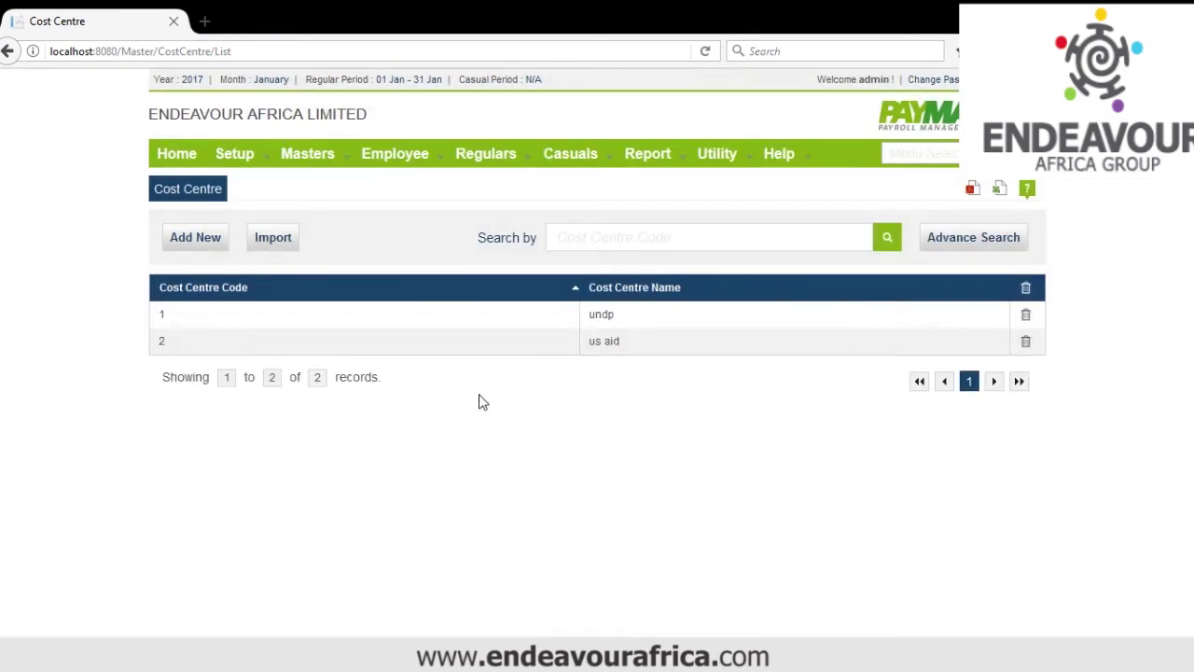
Step: Go to the Cost Centre Profile list and start a new profile
click(285, 158)
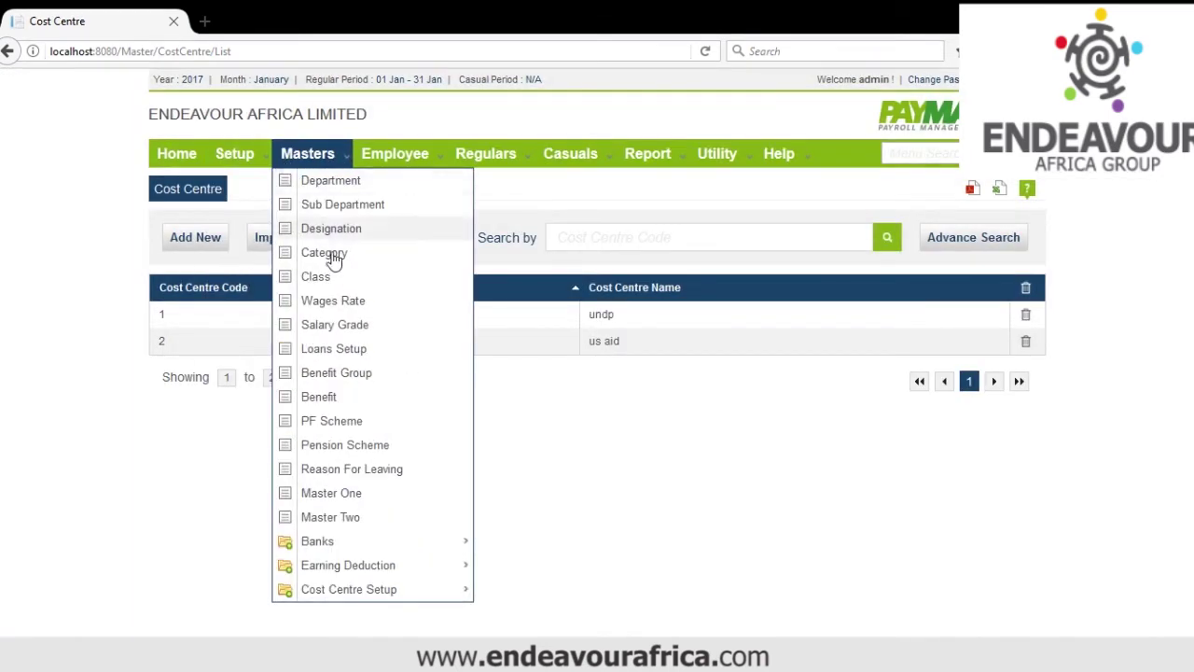
mouse_move(373, 589)
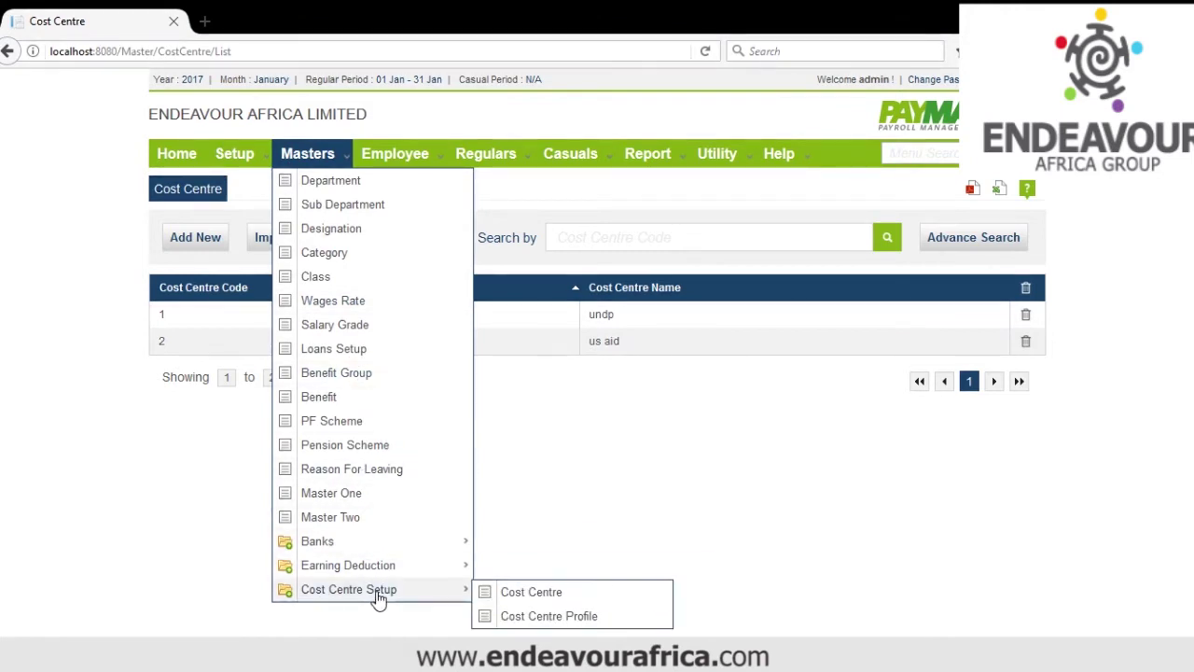
click(541, 615)
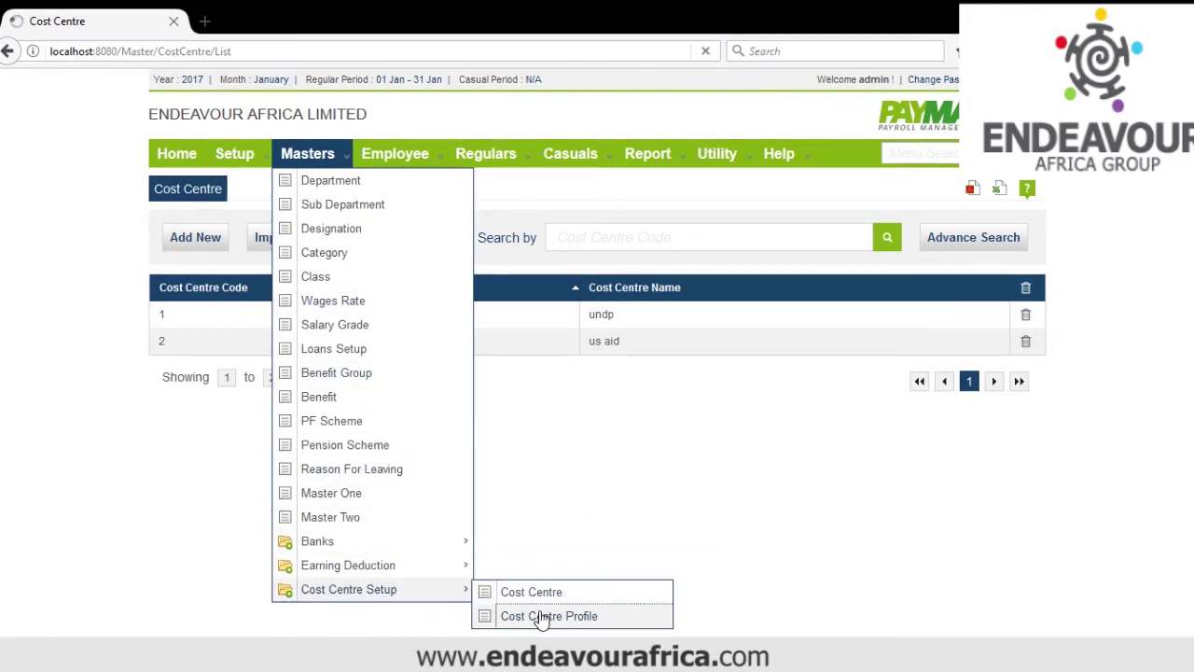
click(196, 242)
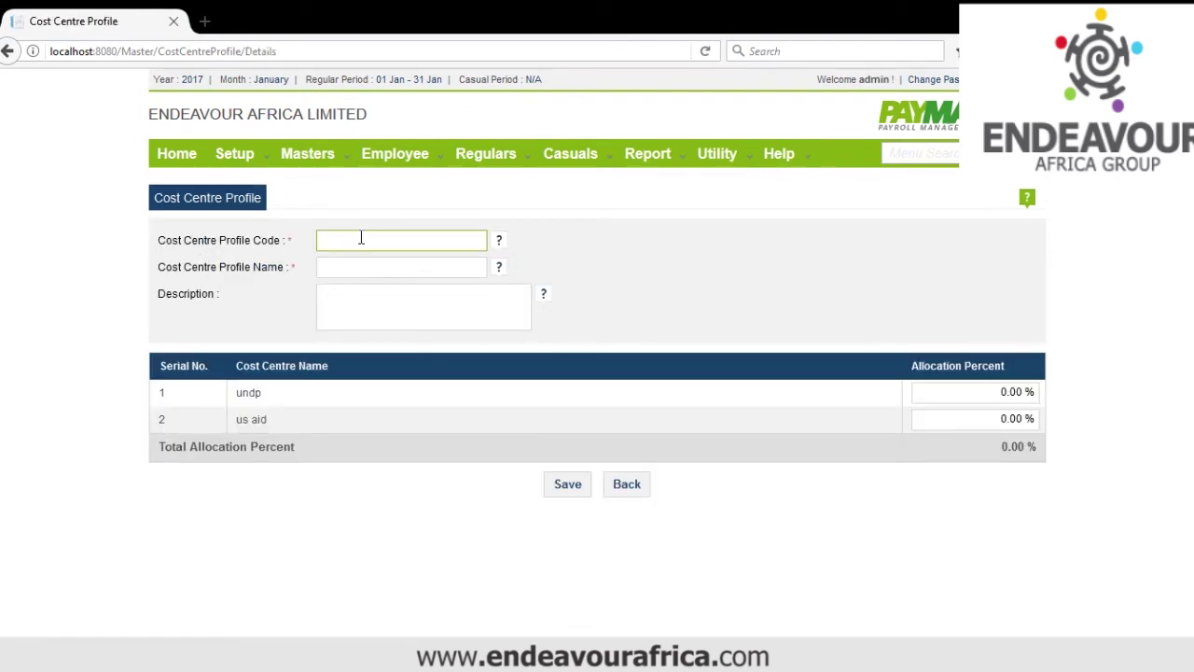
Step: Create cost centre profile 1 'hods' with undp 70% and us aid 30%, and save it
text(1)
key(Tab)
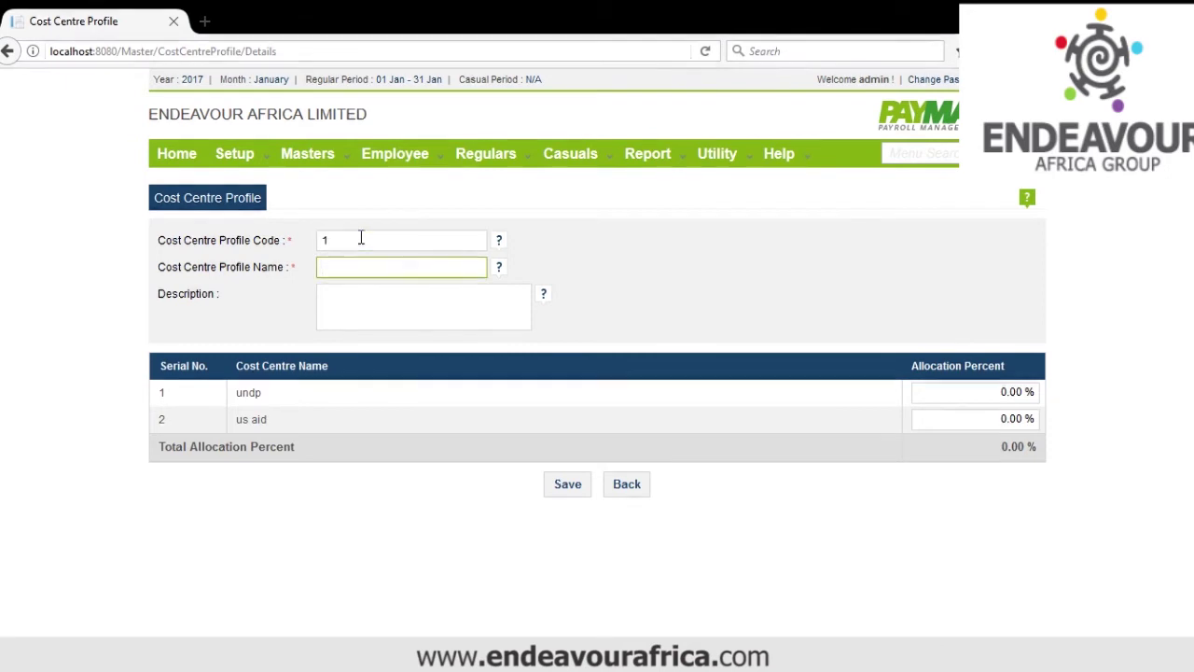
text(hods)
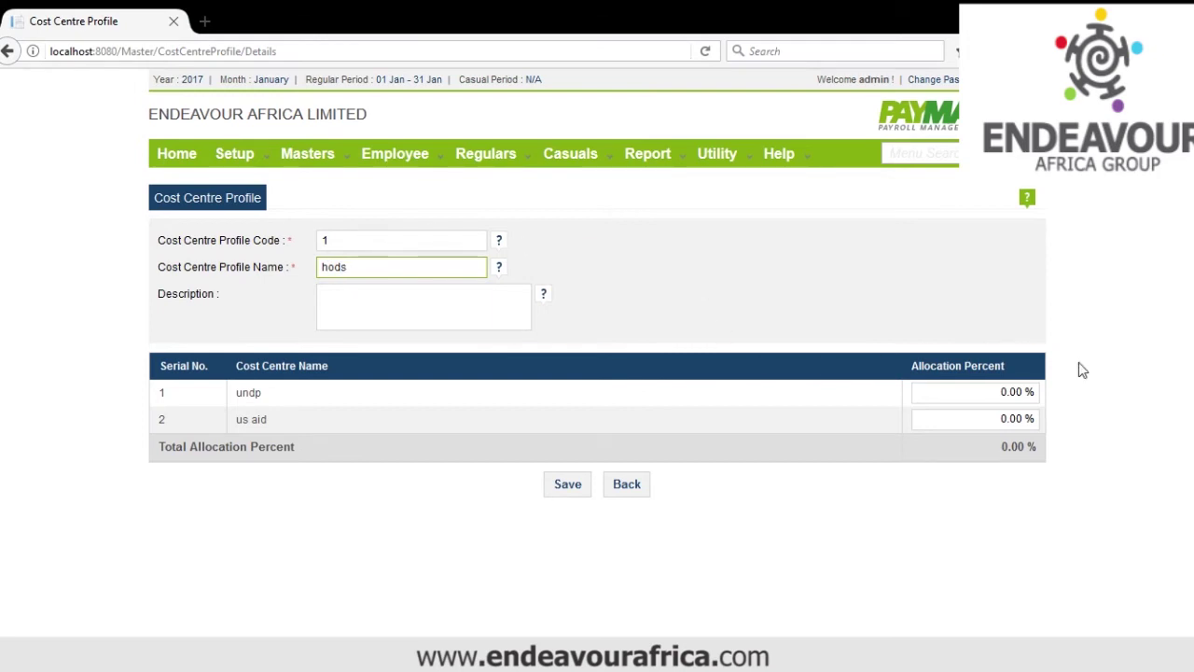
click(988, 394)
click(988, 393)
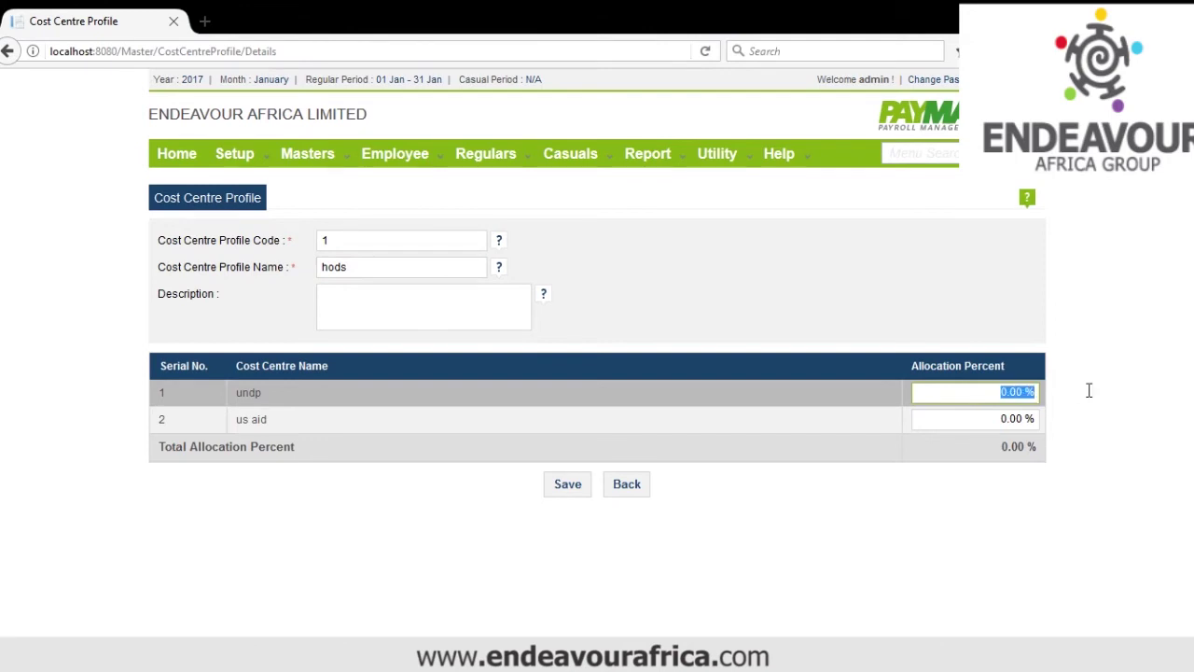
text(70)
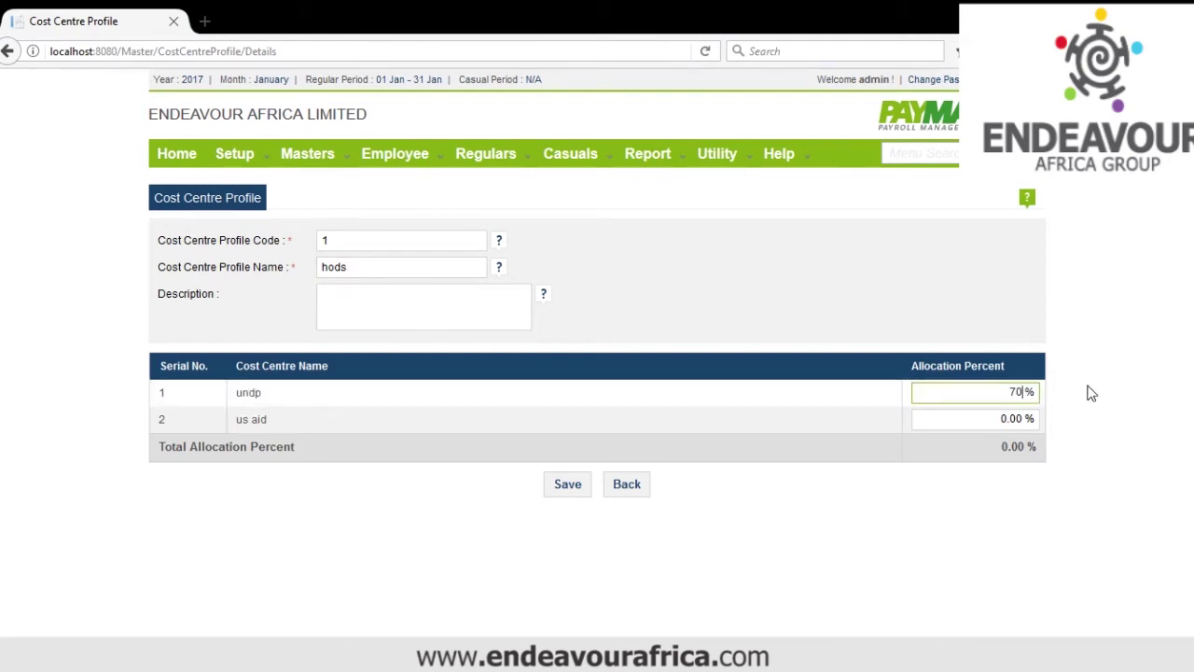
drag(991, 418, 1033, 419)
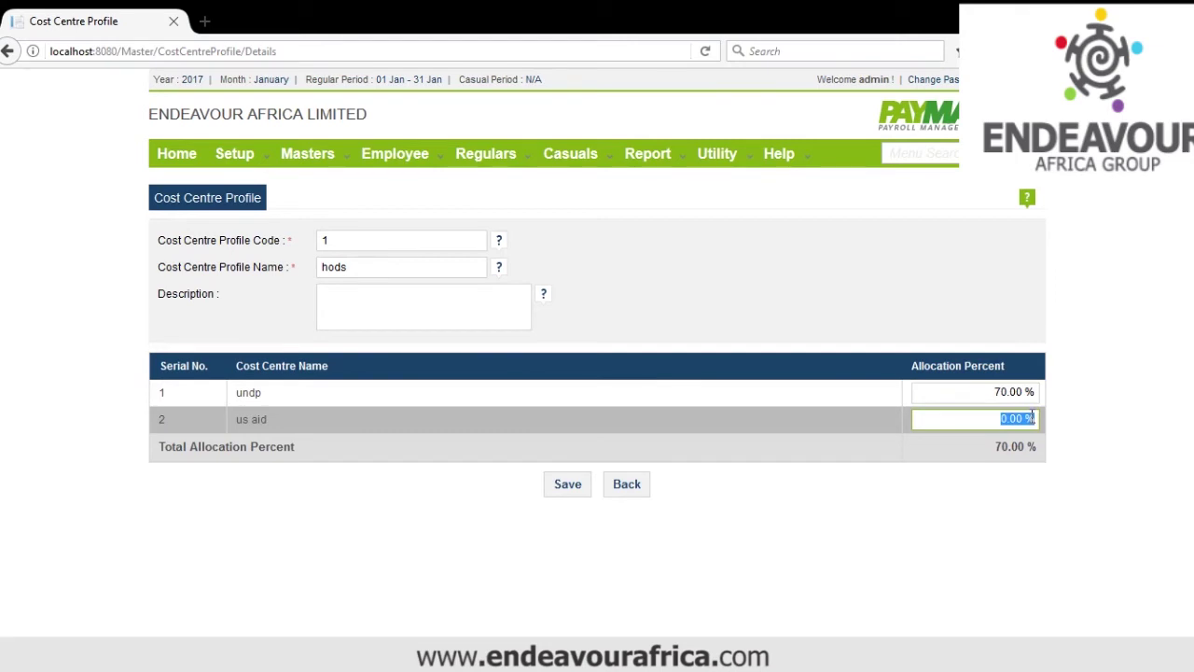
text(30)
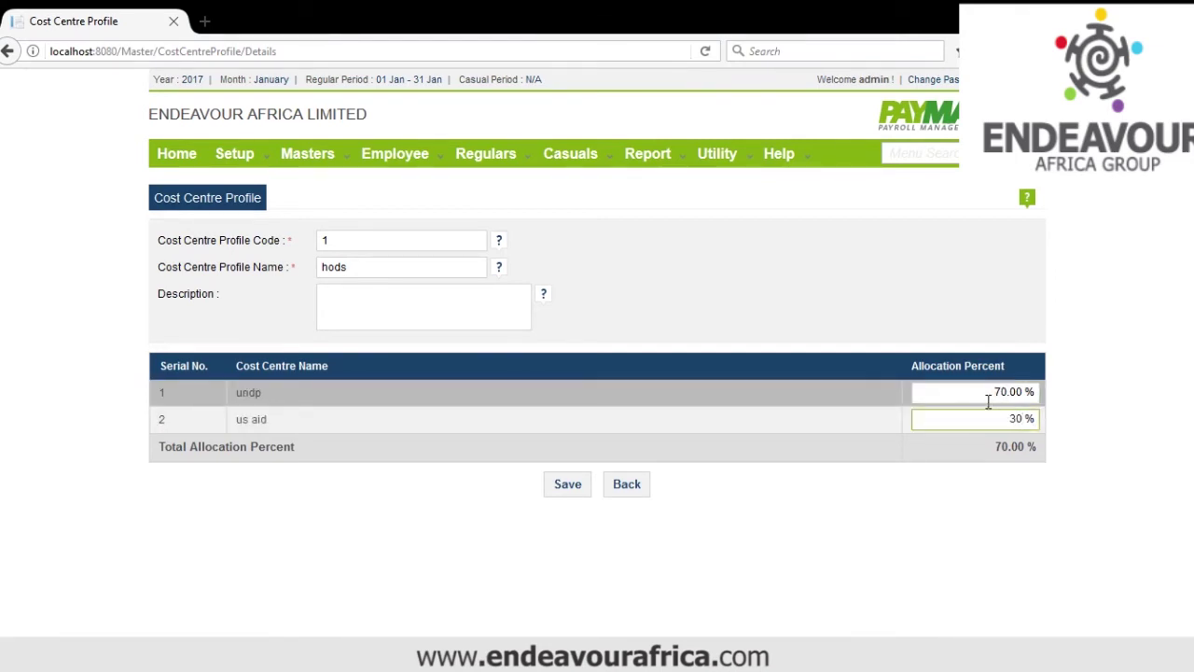
click(981, 395)
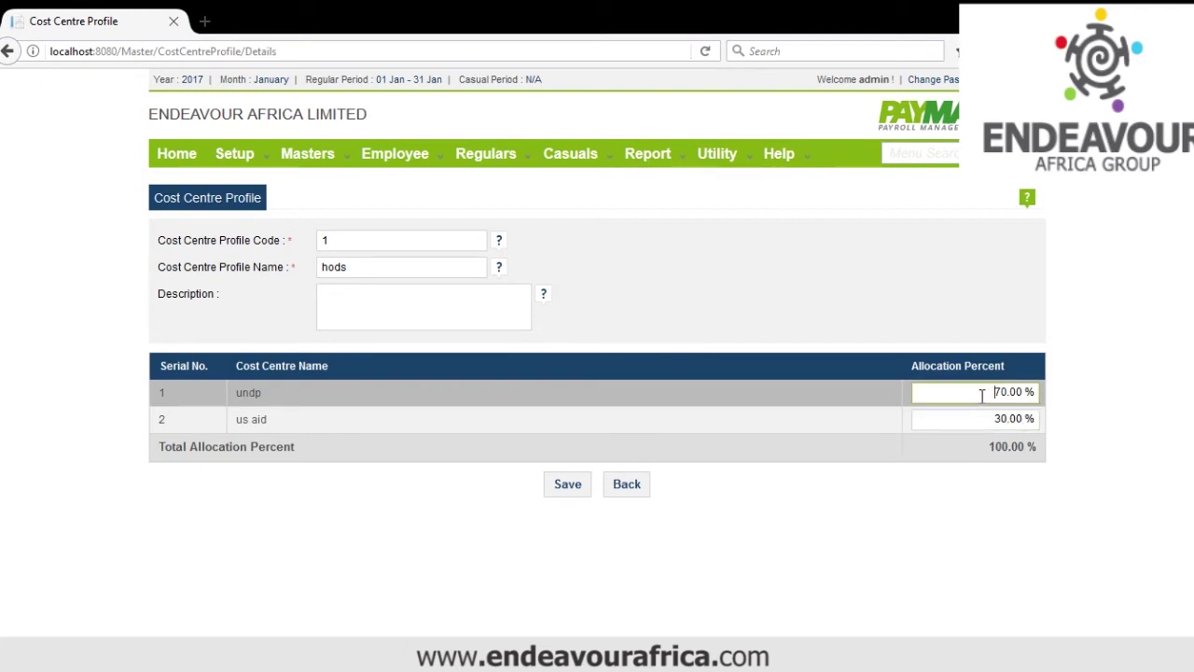
click(554, 483)
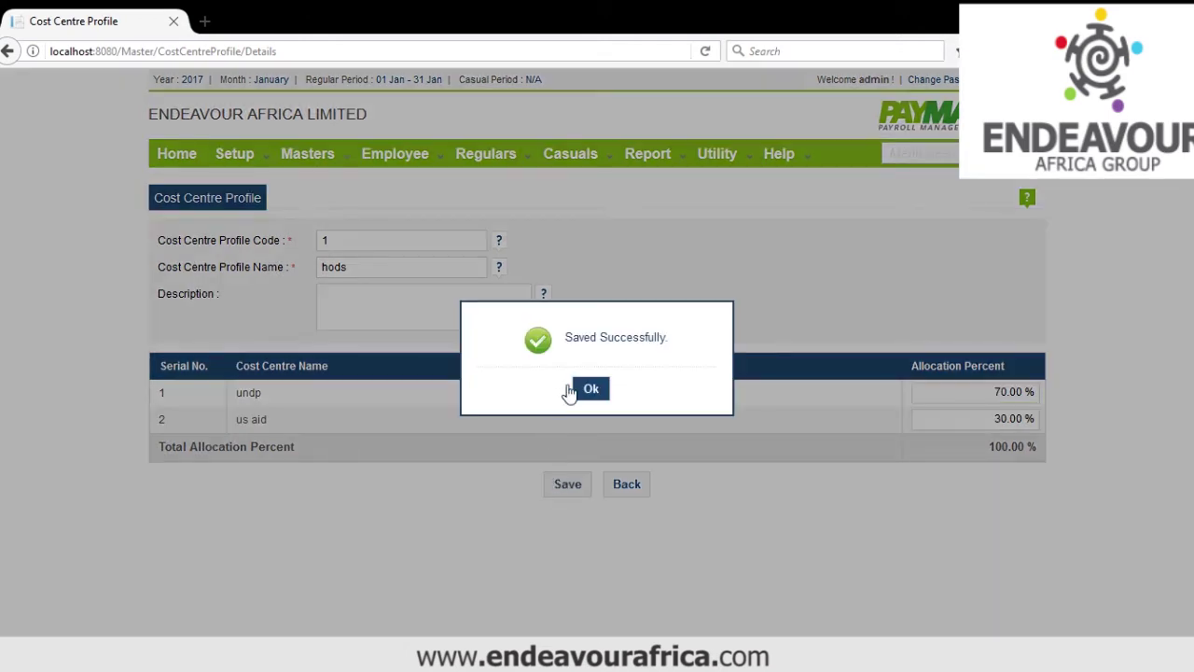
click(587, 397)
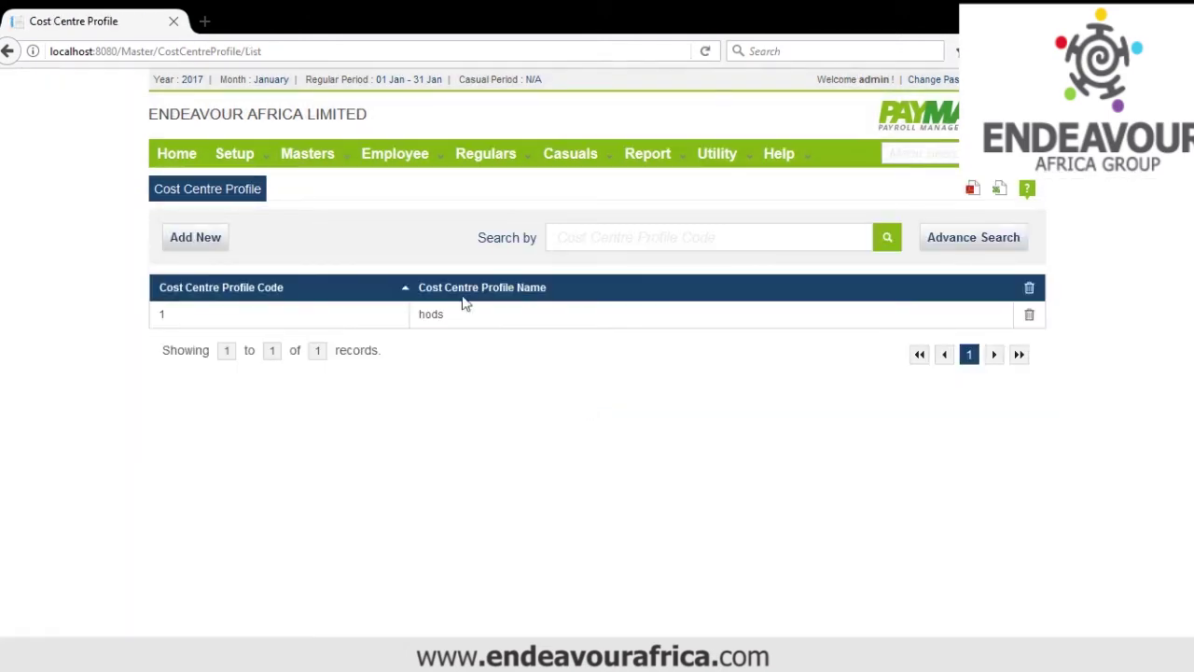
Step: Go to Employee Details and start adding a new employee record
mouse_move(308, 154)
mouse_move(351, 566)
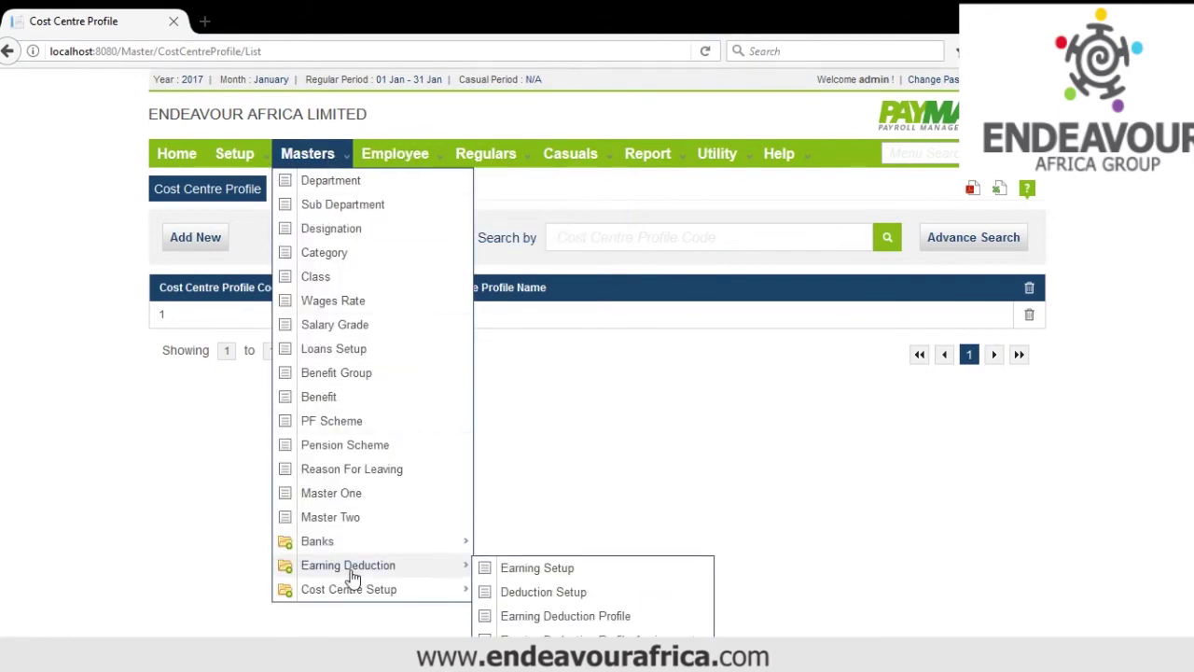
mouse_move(366, 596)
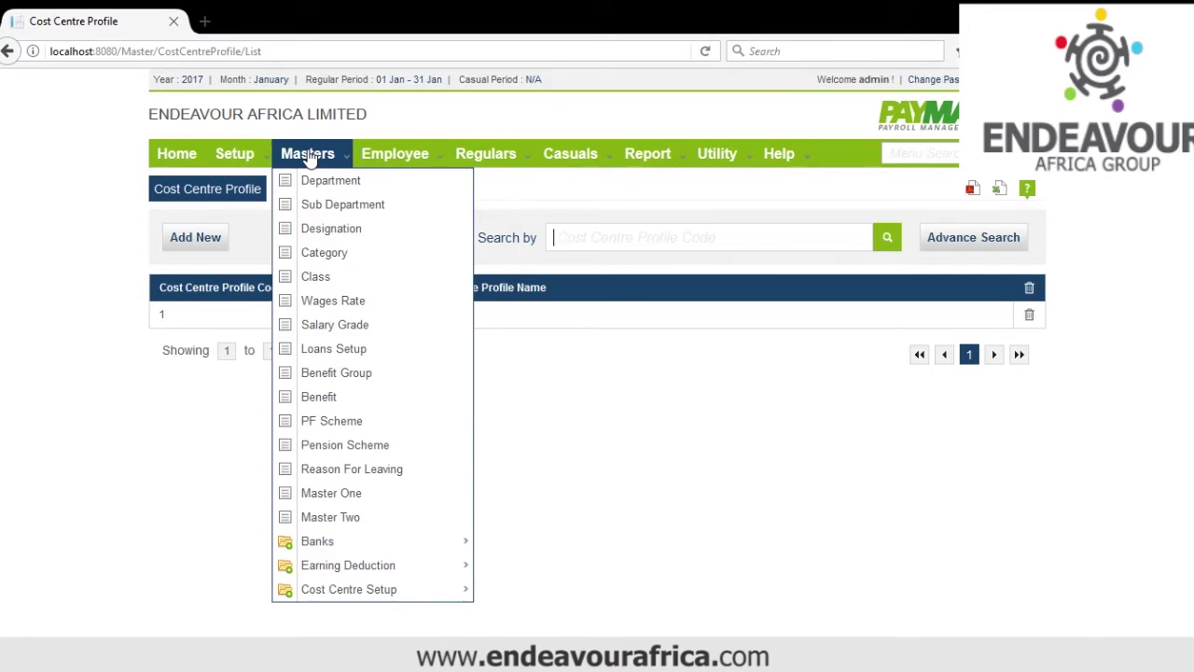
mouse_move(380, 159)
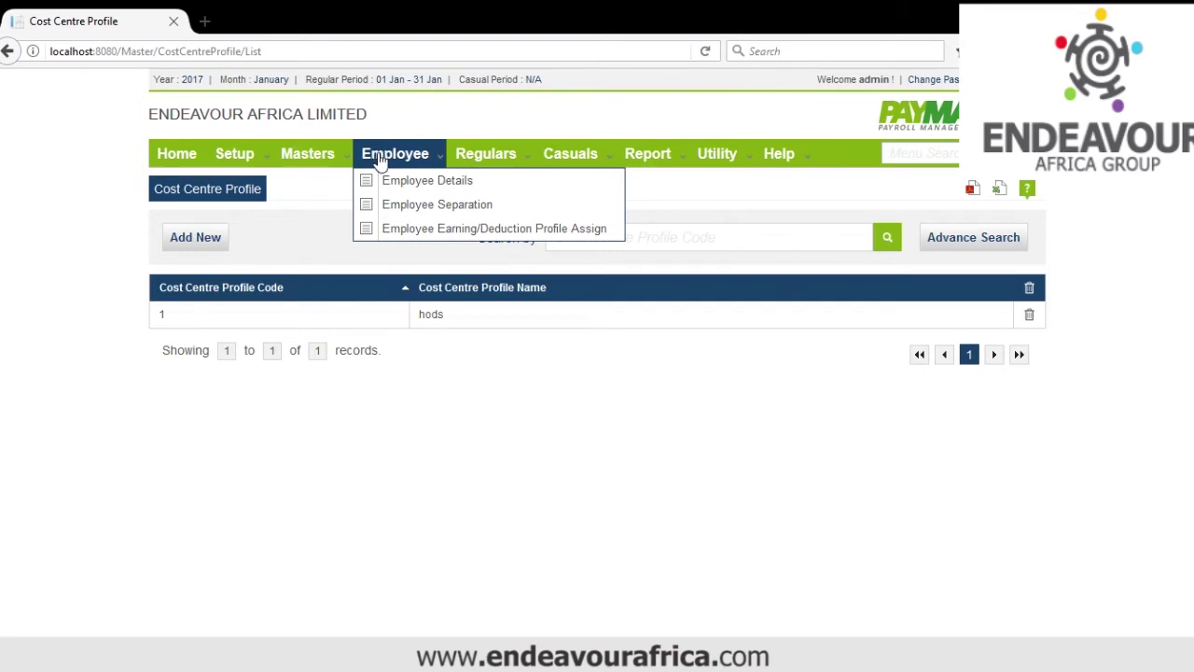
click(416, 188)
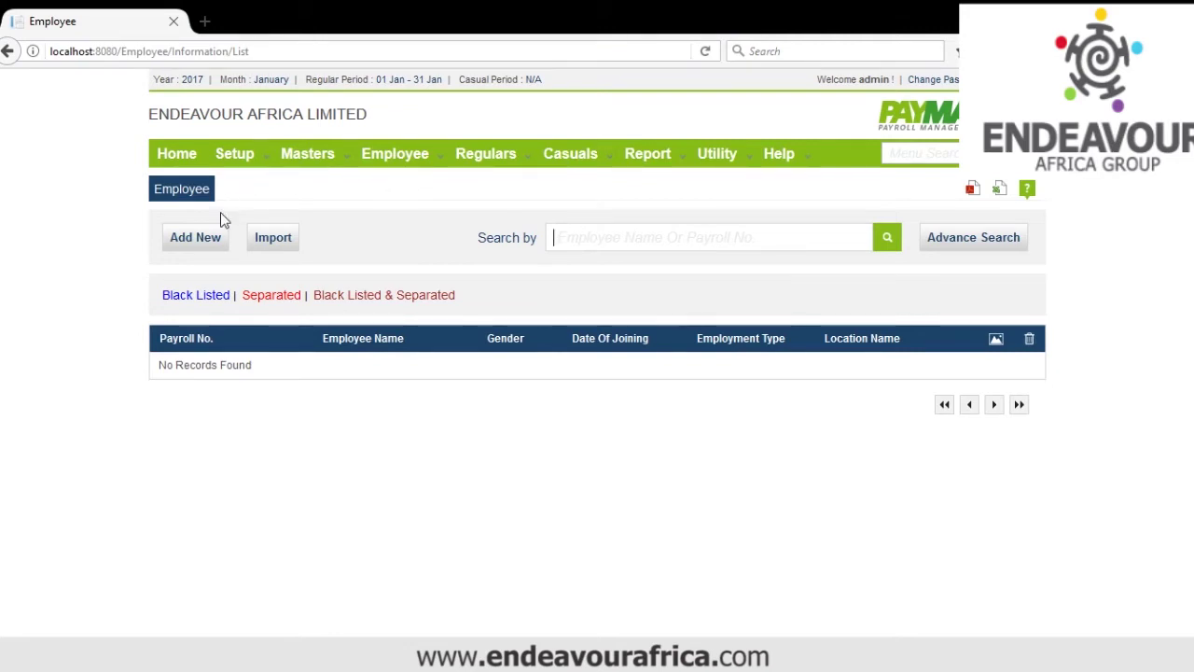
click(196, 241)
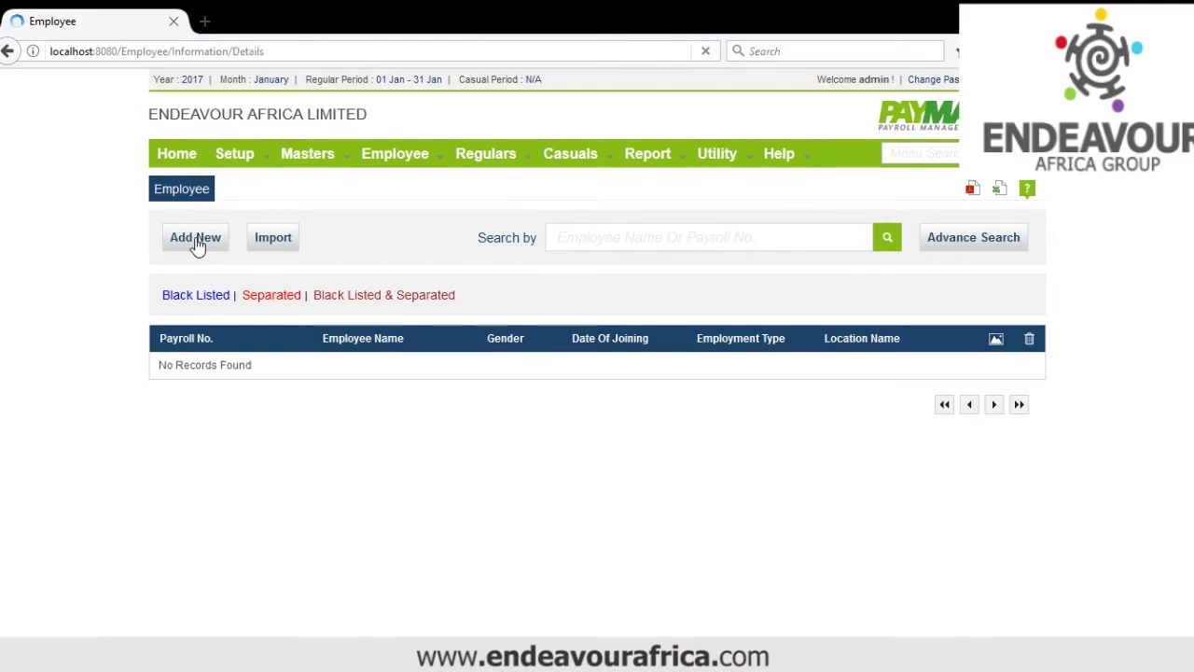
Step: Set the employment type to Regular and the title to Mr
scroll(196, 244, down, 10)
scroll(563, 280, up, 10)
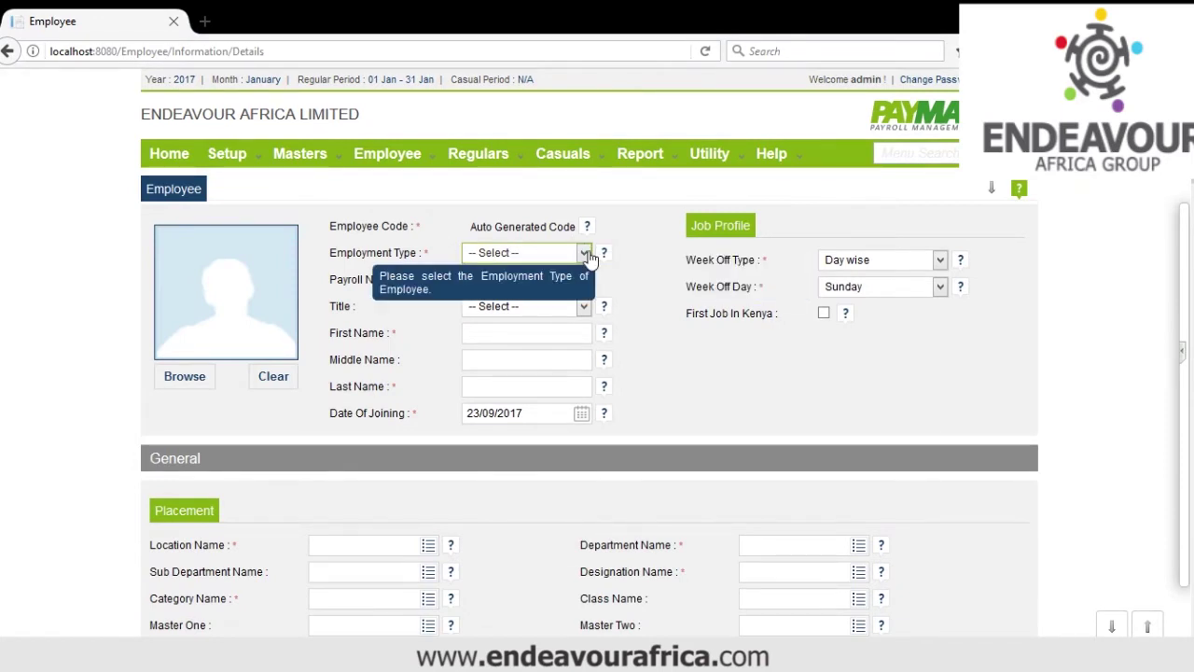
click(586, 252)
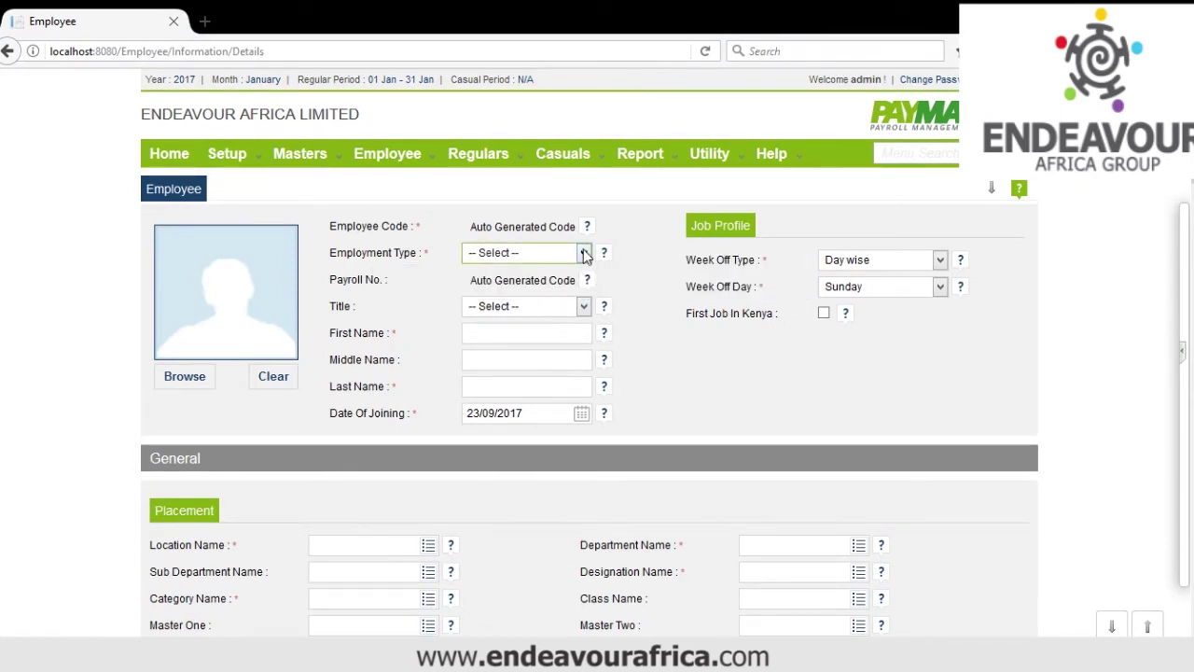
click(480, 285)
click(483, 306)
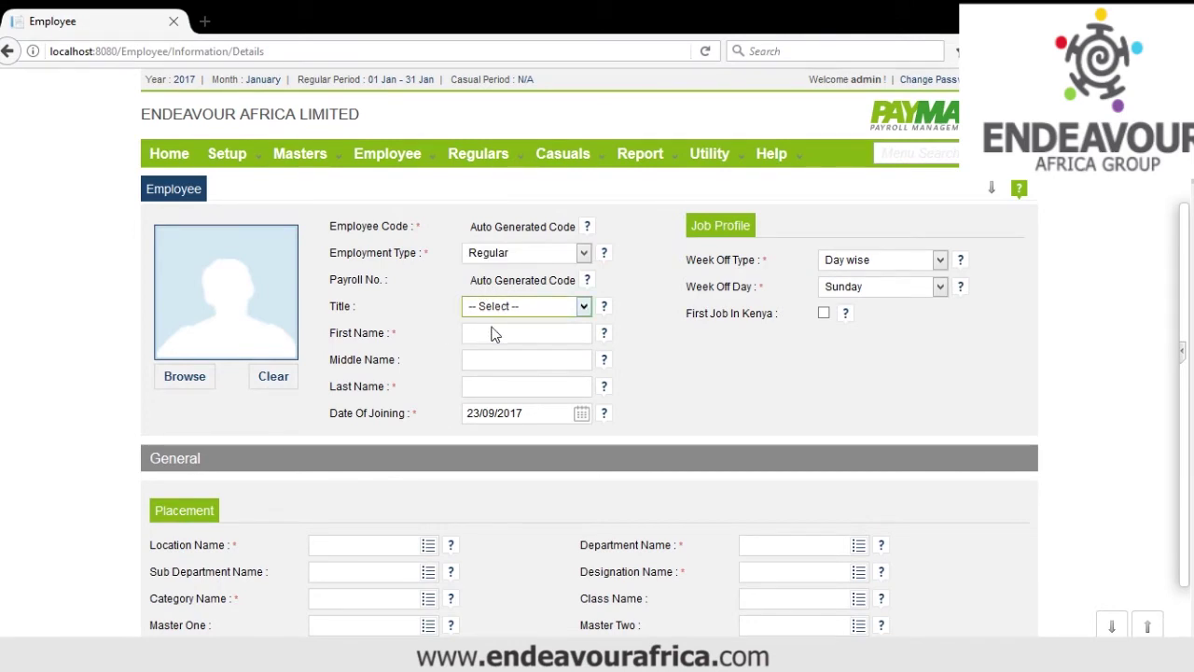
Step: Enter the employee's first, middle and last names
click(488, 340)
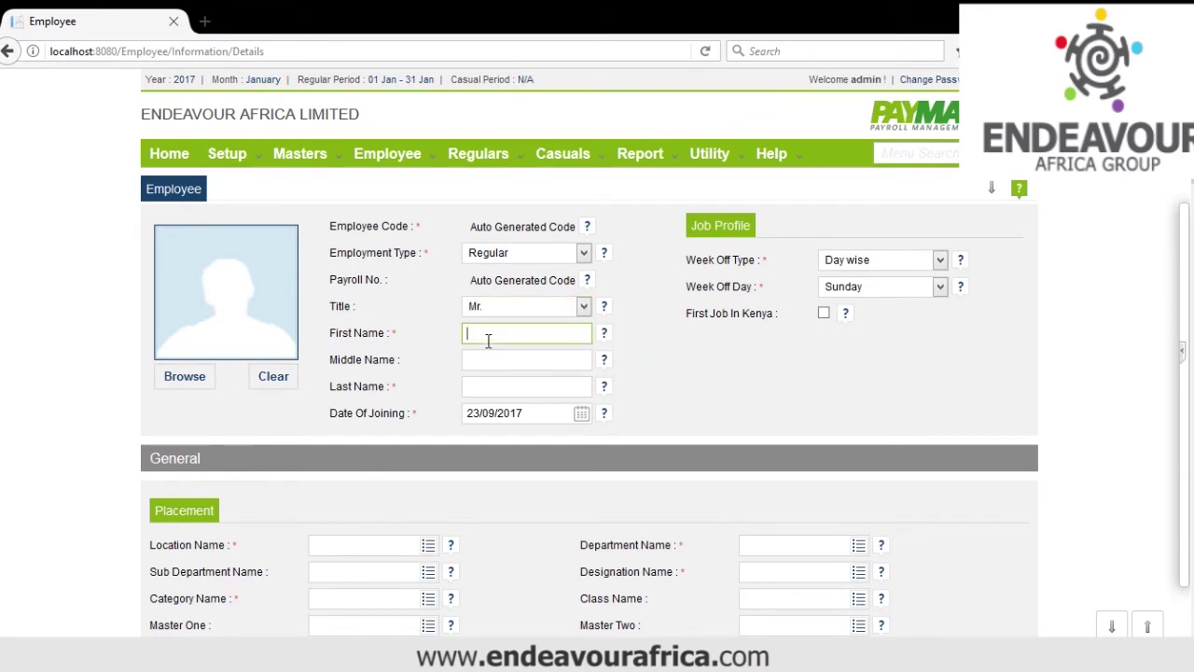
click(483, 357)
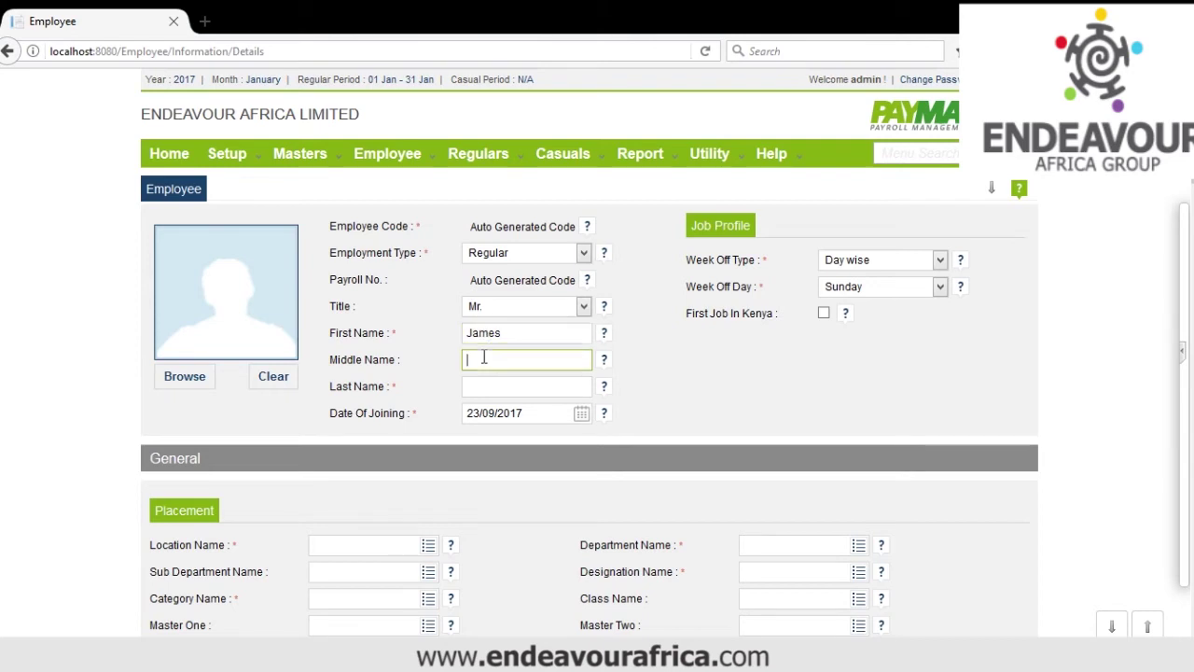
click(512, 386)
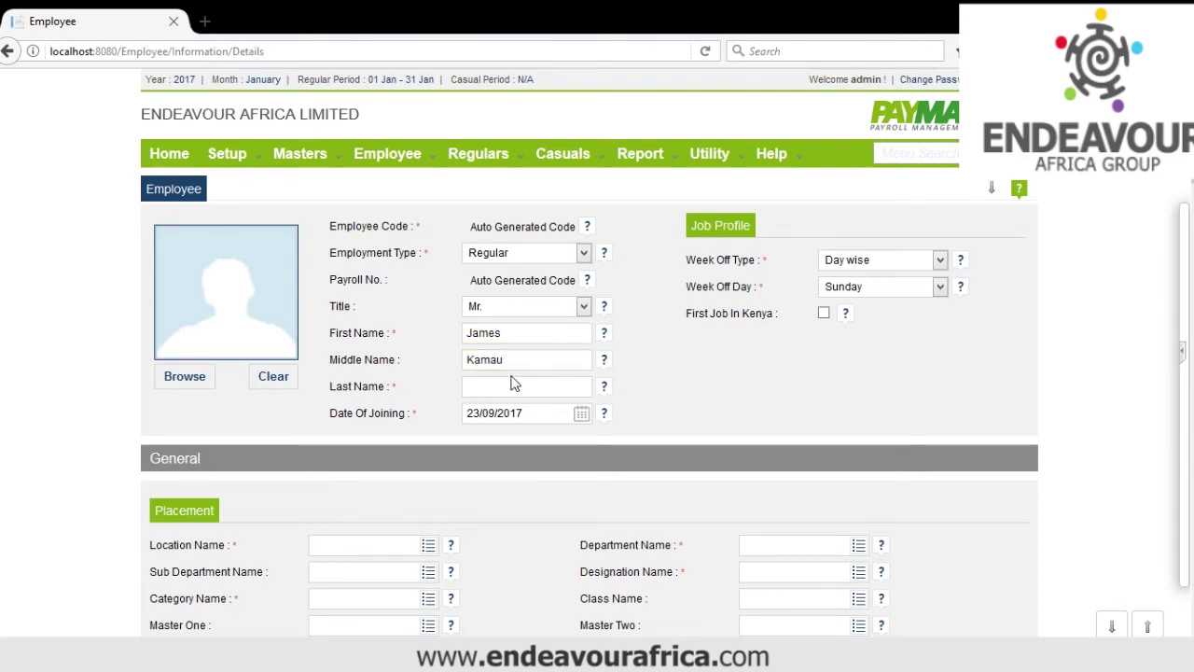
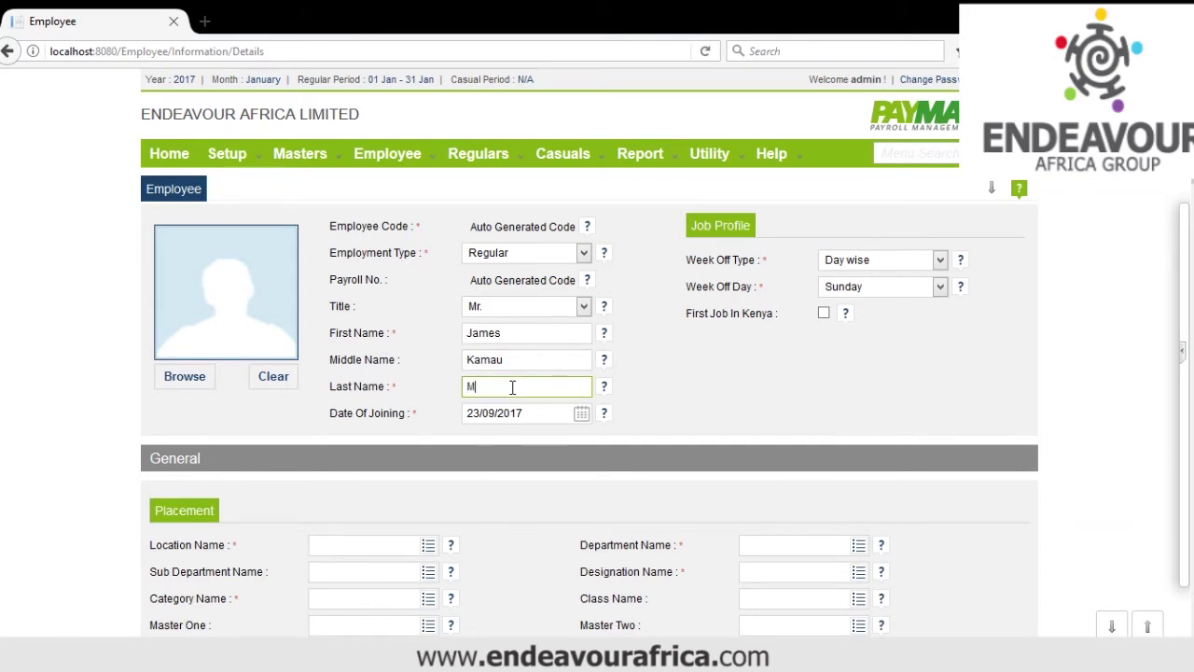
Step: Set the Date Of Joining to 01/01/2017
click(567, 416)
click(577, 417)
click(520, 437)
click(521, 457)
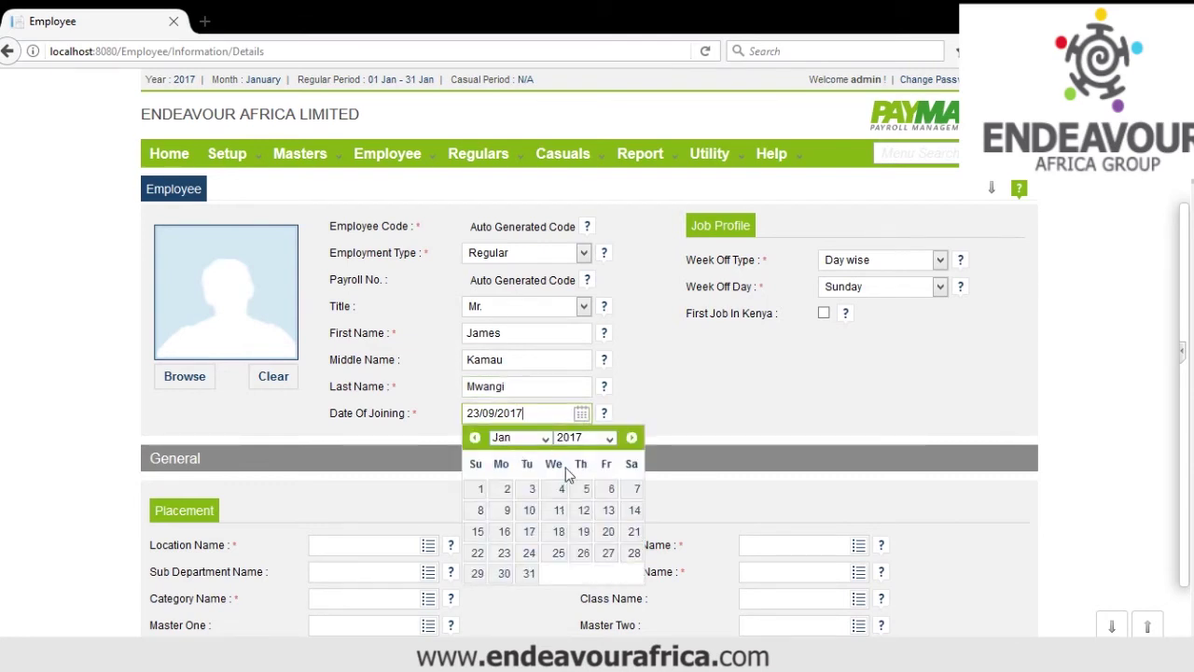
click(480, 489)
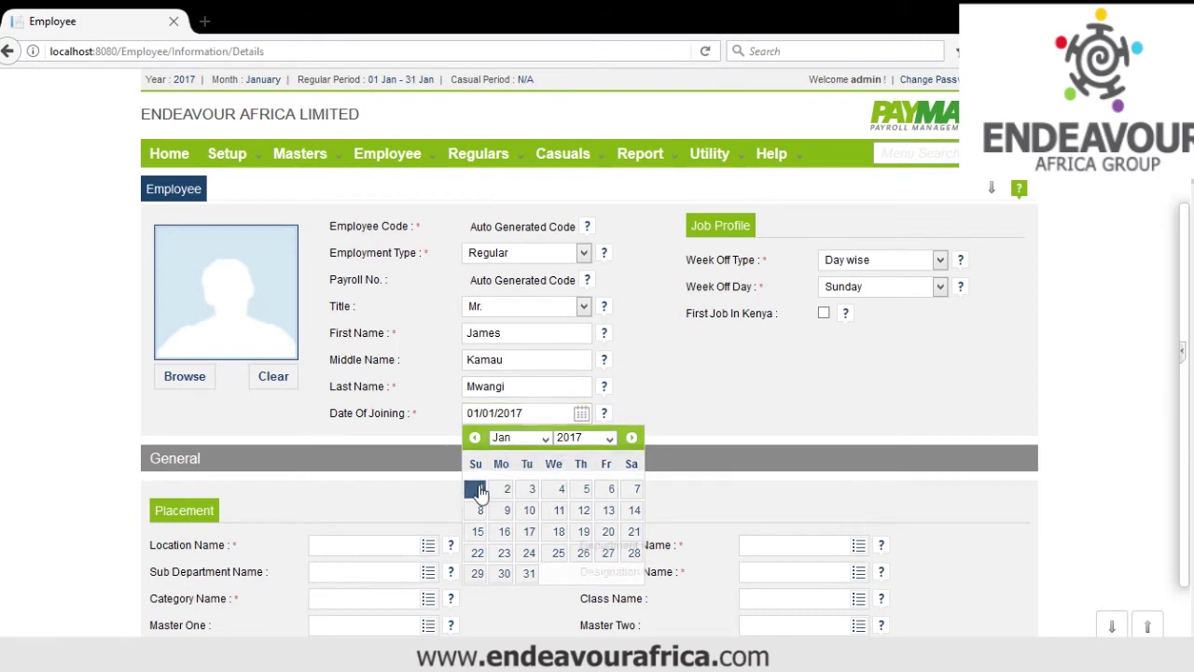
scroll(518, 474, down, 3)
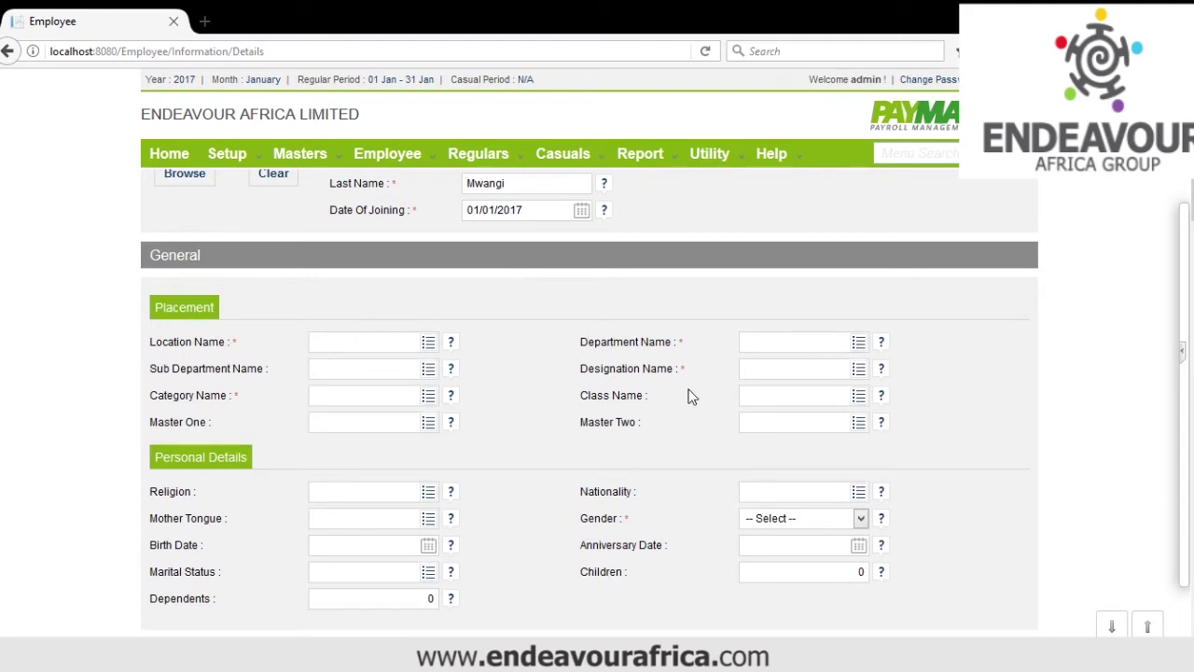
Step: Assign location Nairobi, category Management, department ACCOUNTS and designation Accountant
click(427, 342)
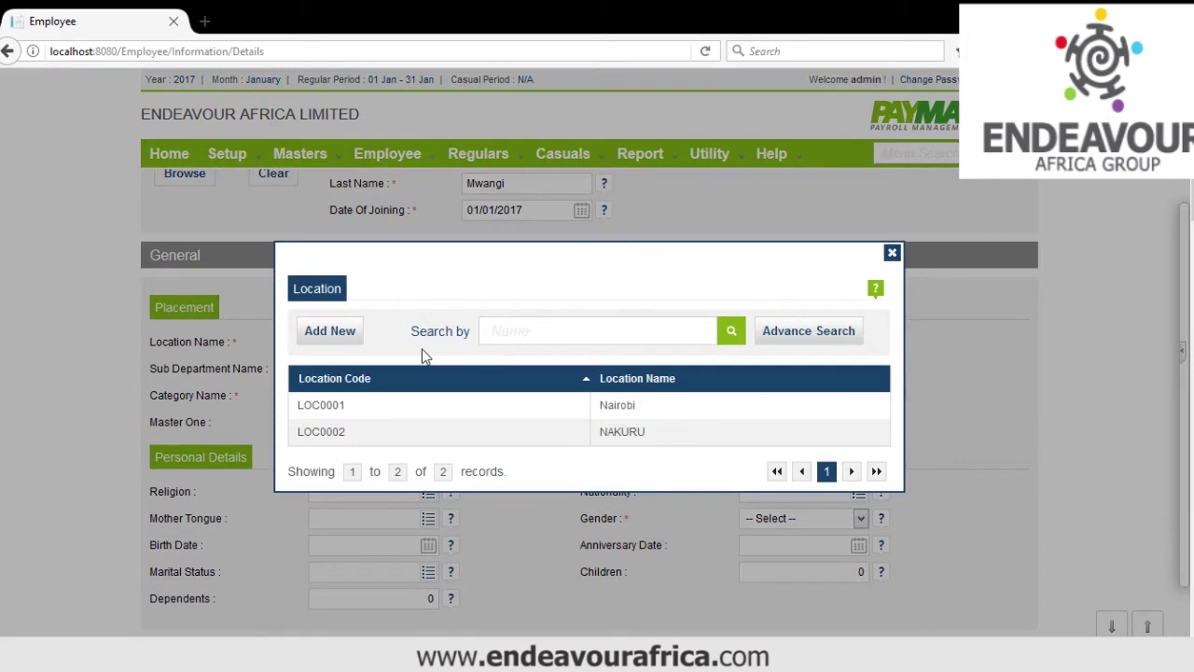
click(471, 413)
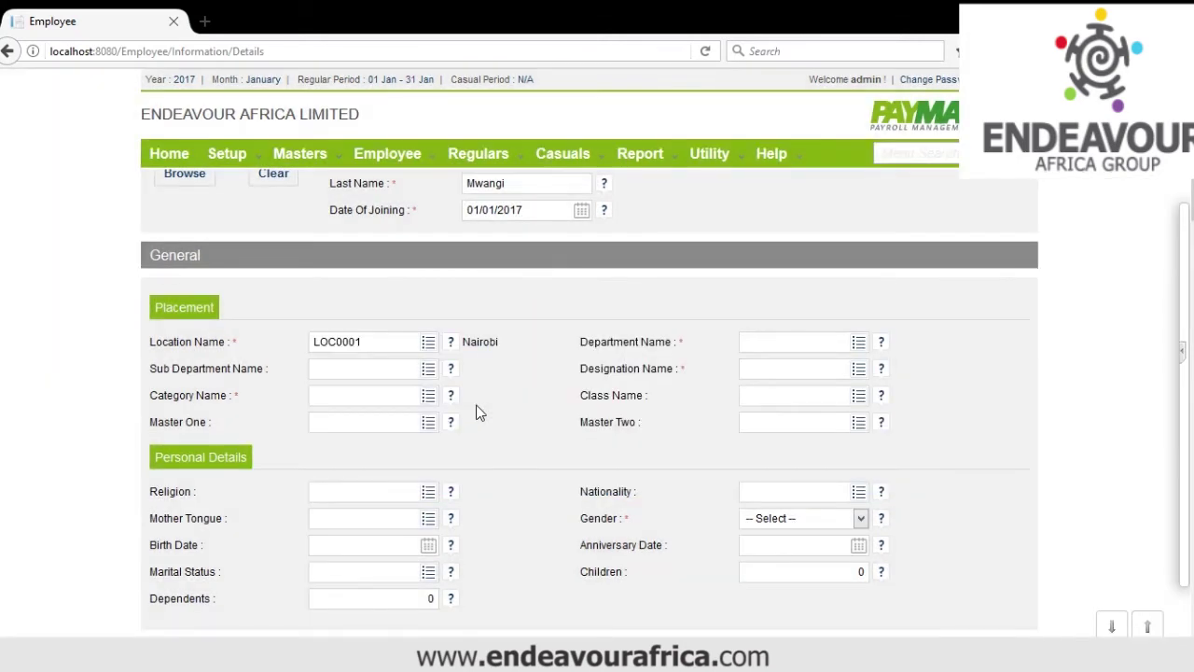
click(427, 396)
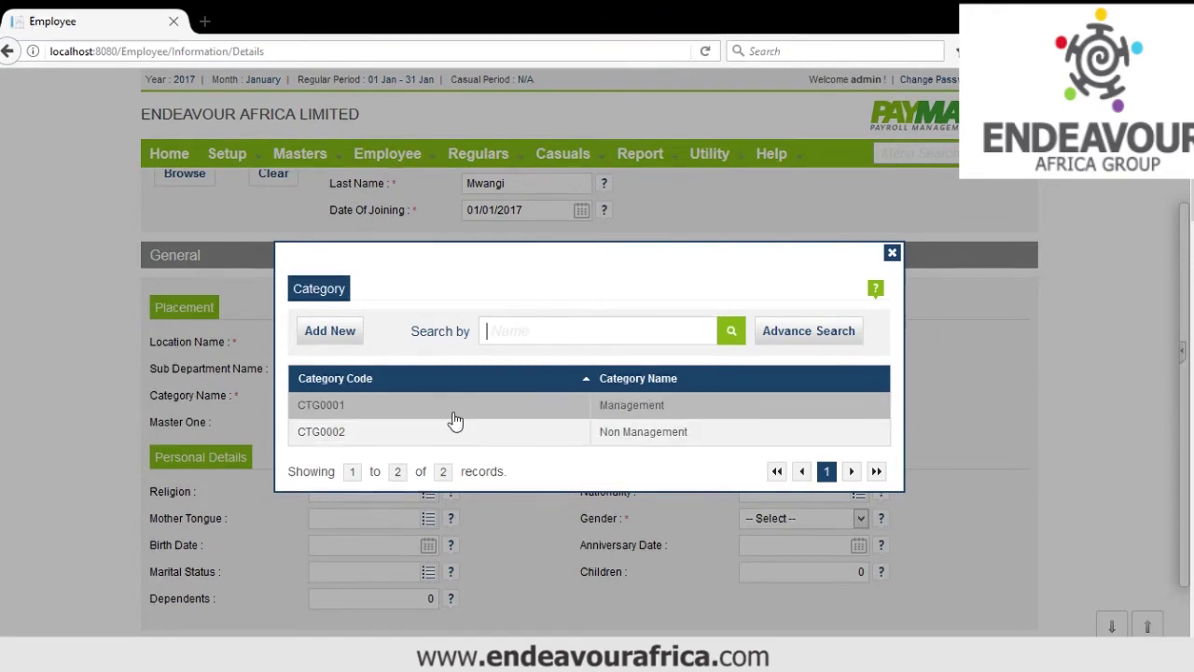
click(454, 416)
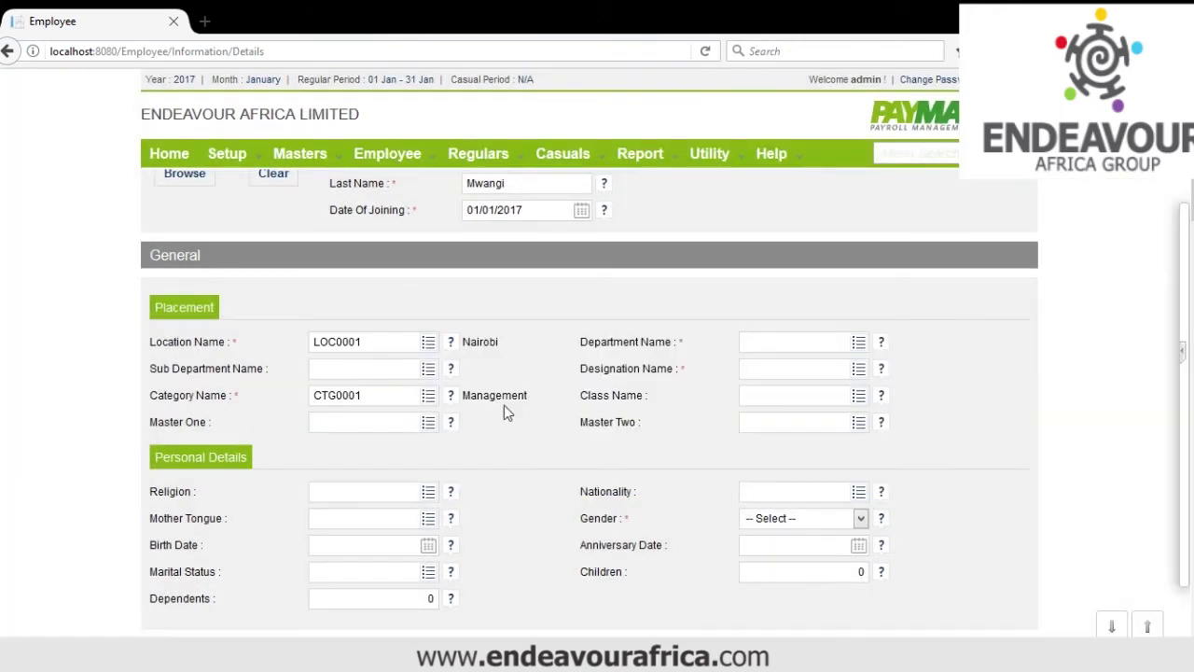
click(856, 343)
click(648, 399)
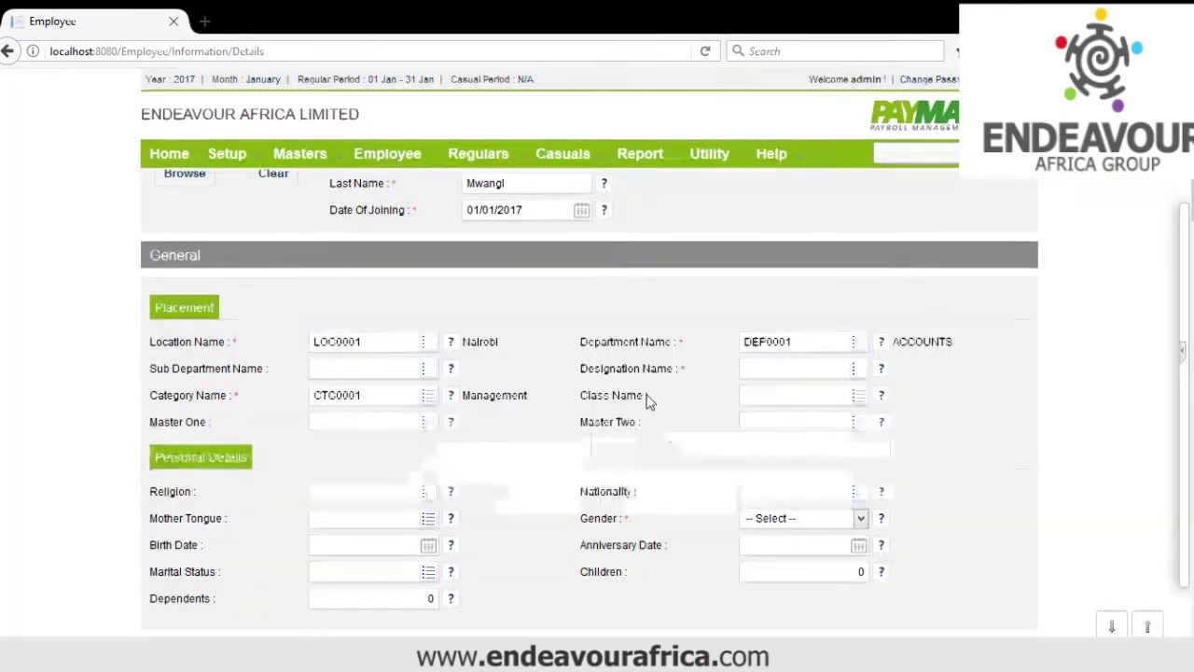
click(857, 370)
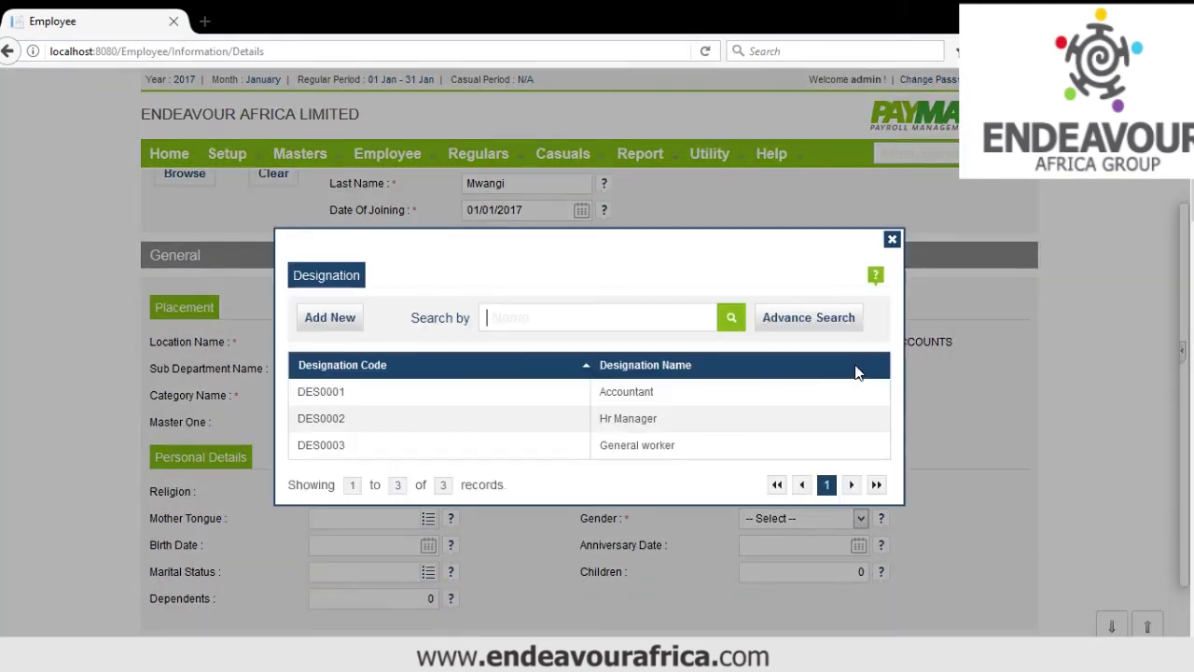
click(662, 401)
scroll(618, 421, down, 3)
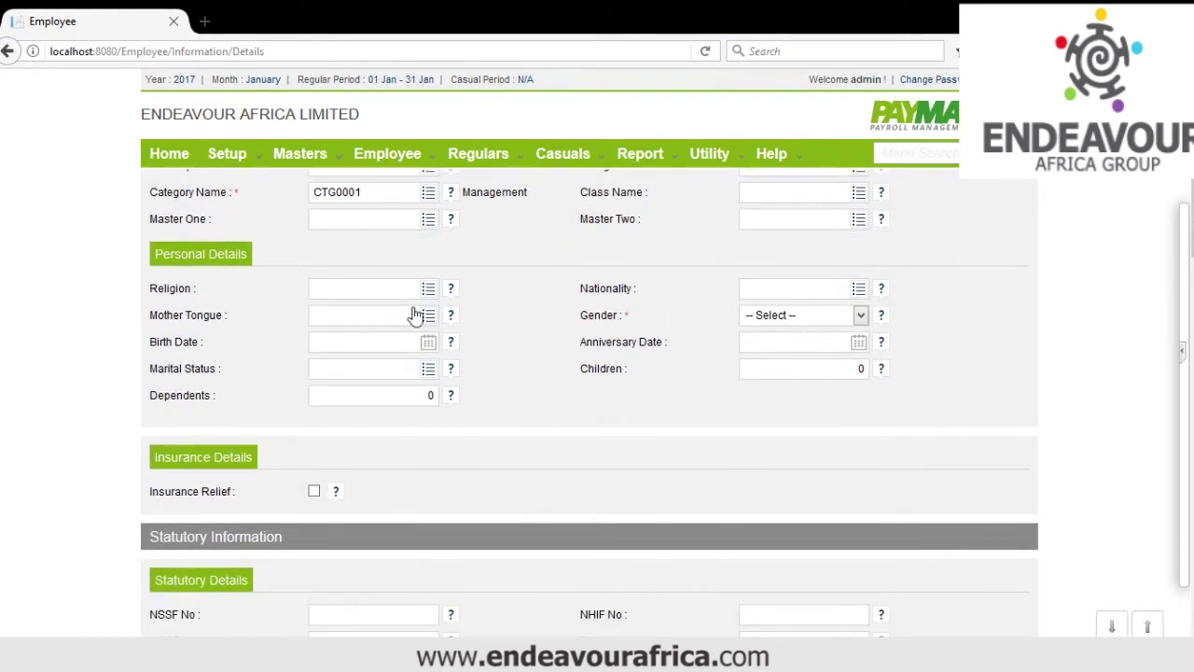
Step: Set the employee's nationality to Kenyan and religion to Christian
click(858, 290)
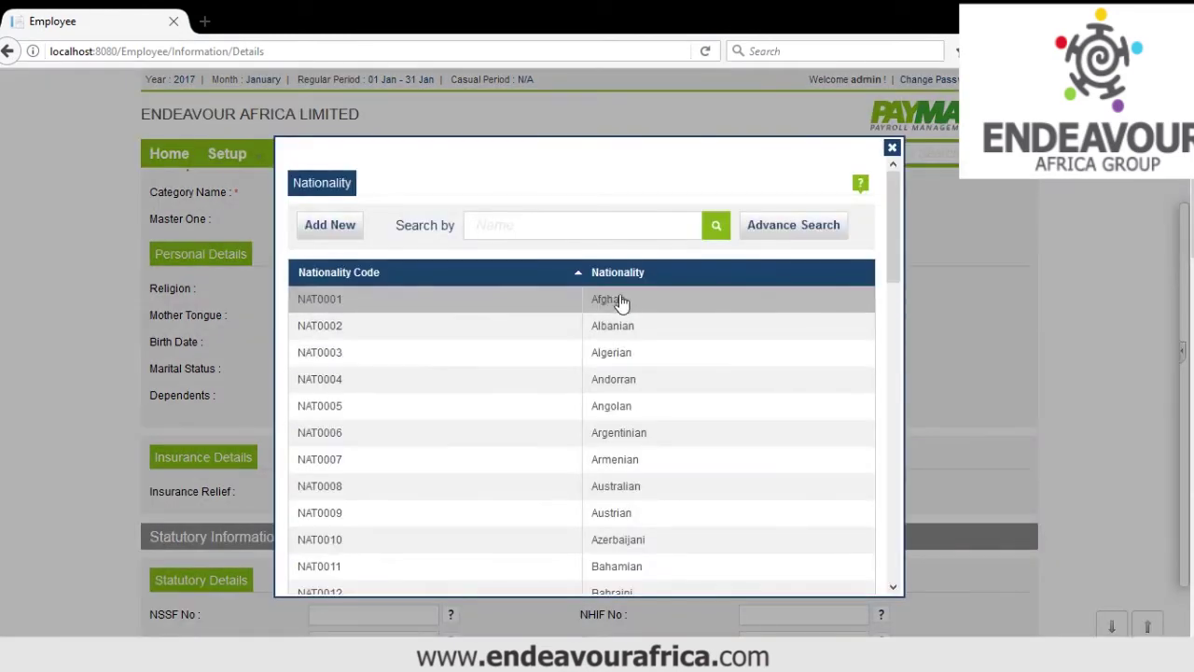
text(kenya)
key(Return)
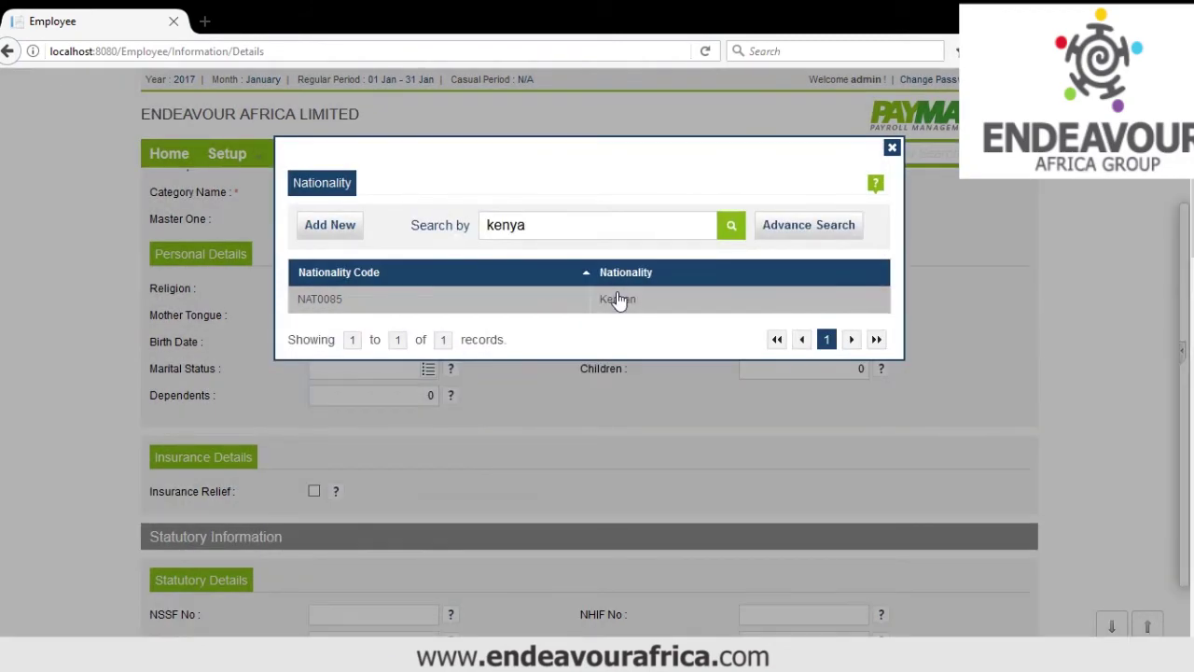
click(617, 293)
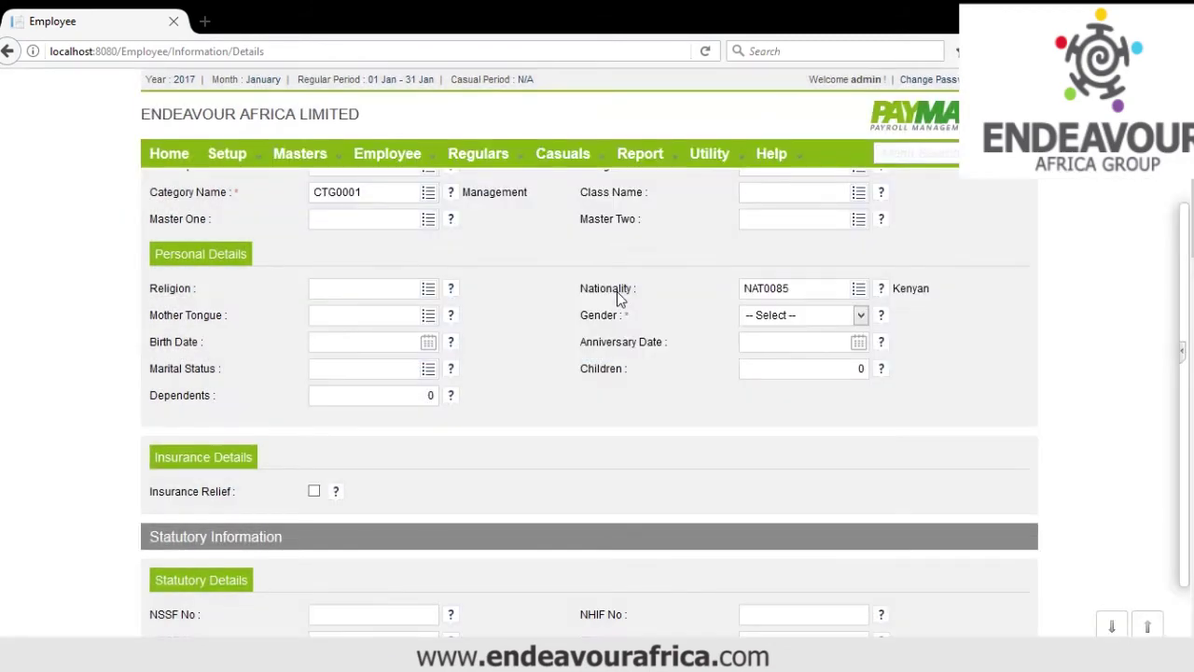
click(428, 290)
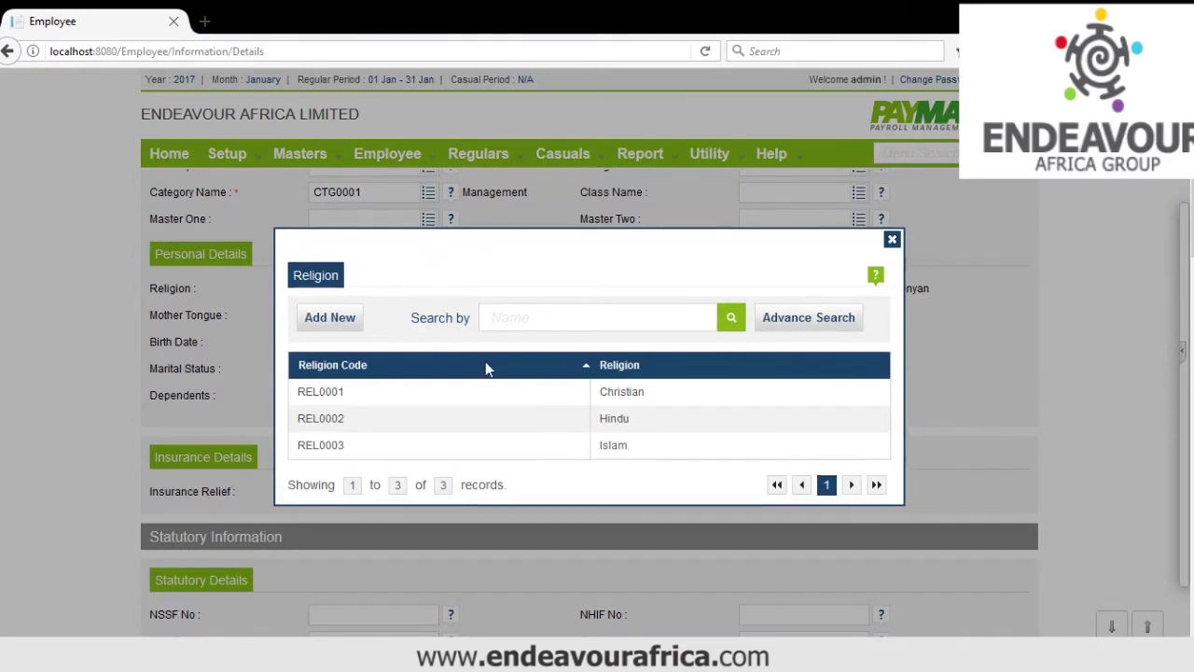
click(486, 391)
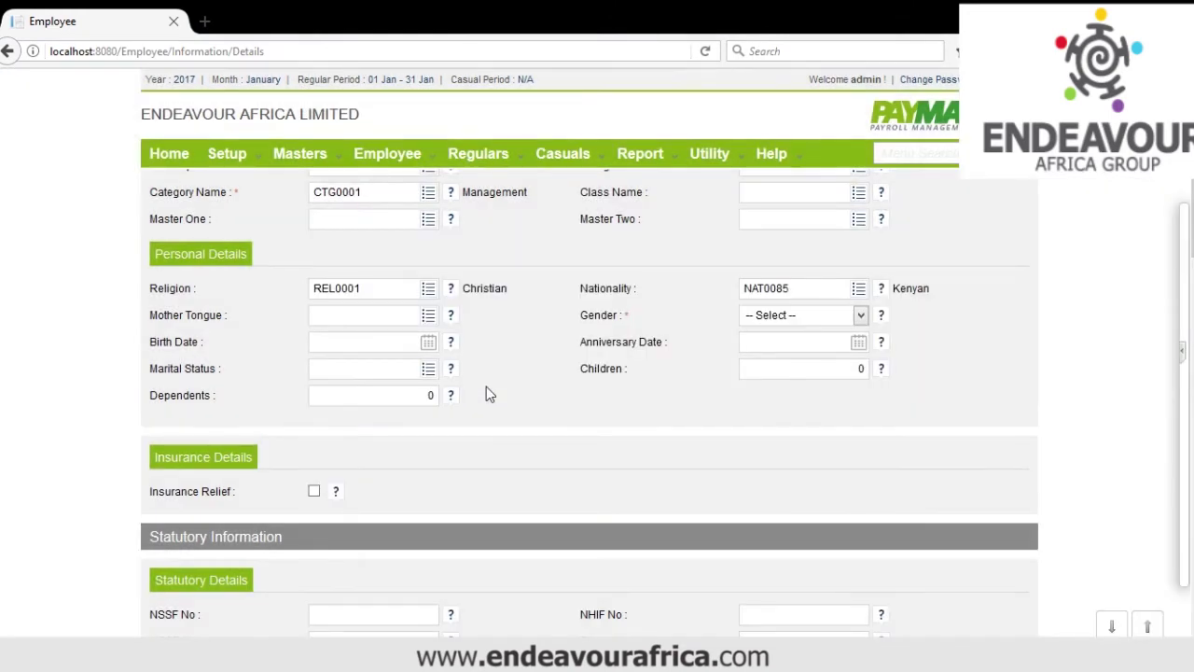
click(808, 317)
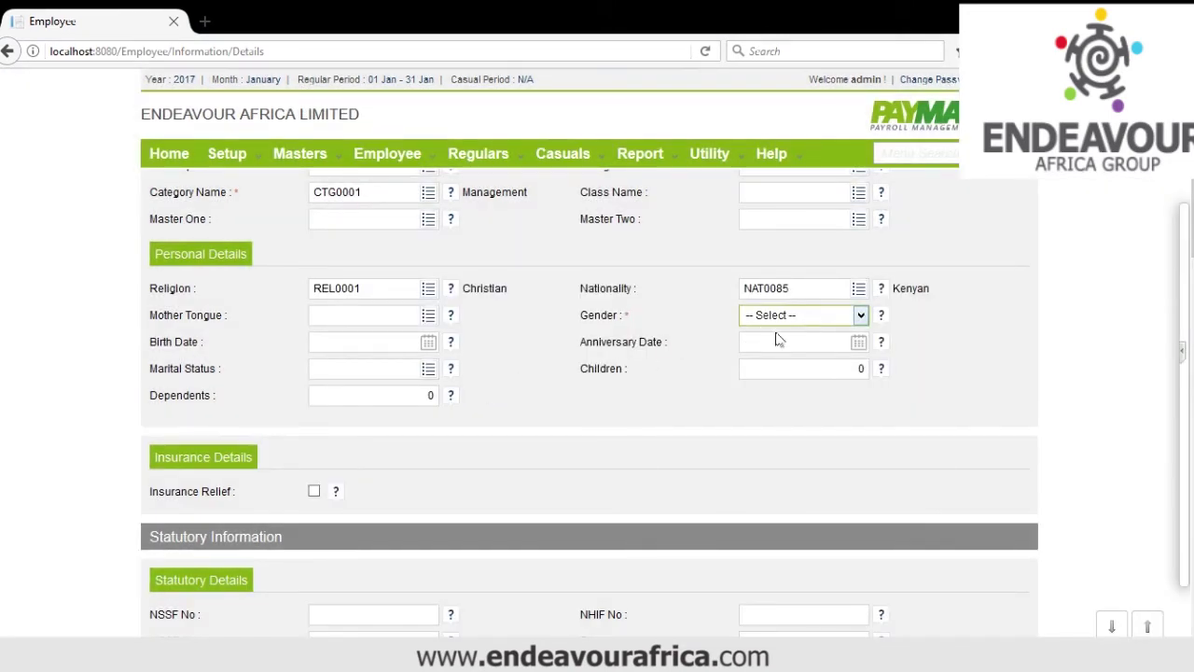
key(Down)
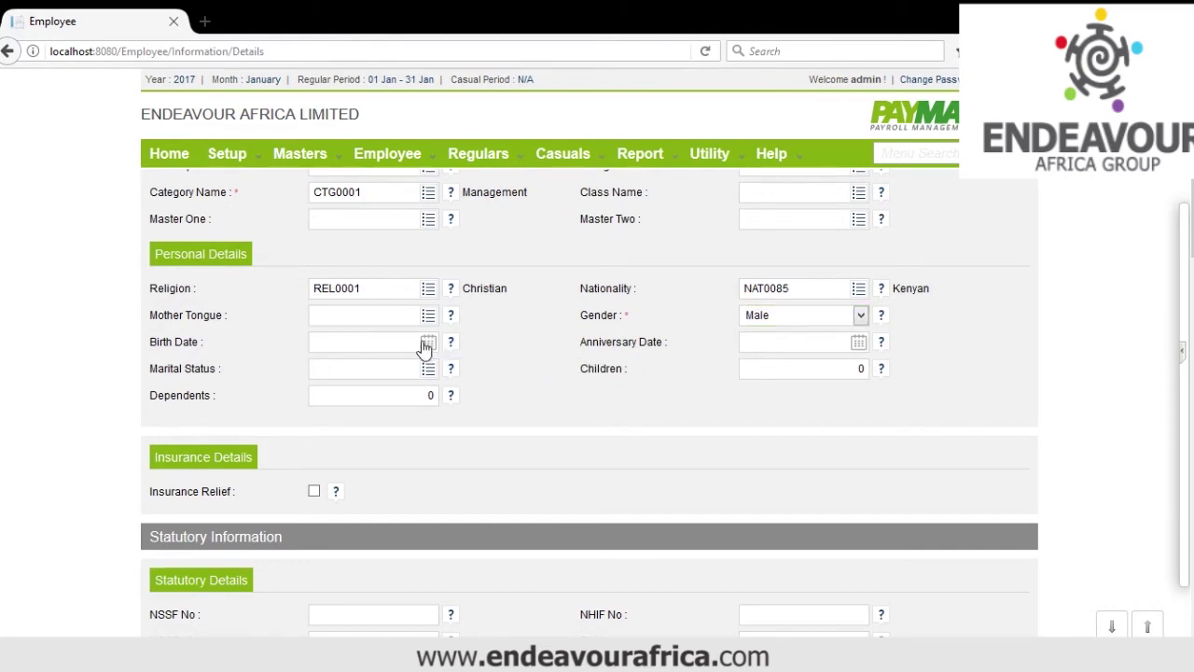
click(426, 344)
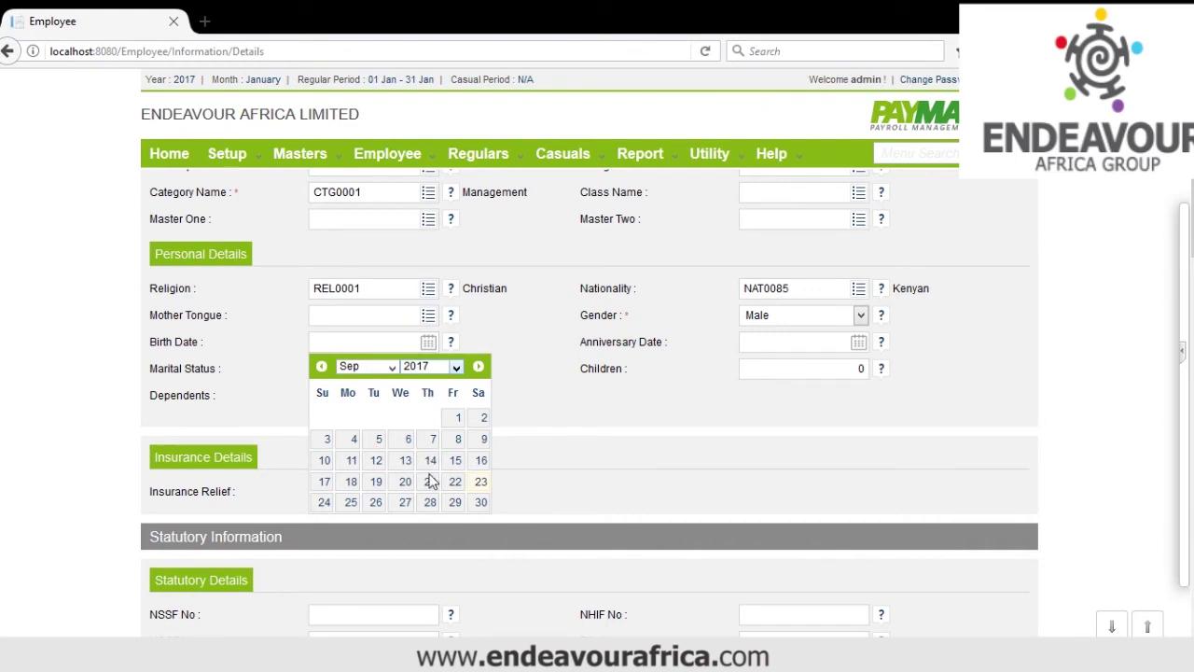
text(1987)
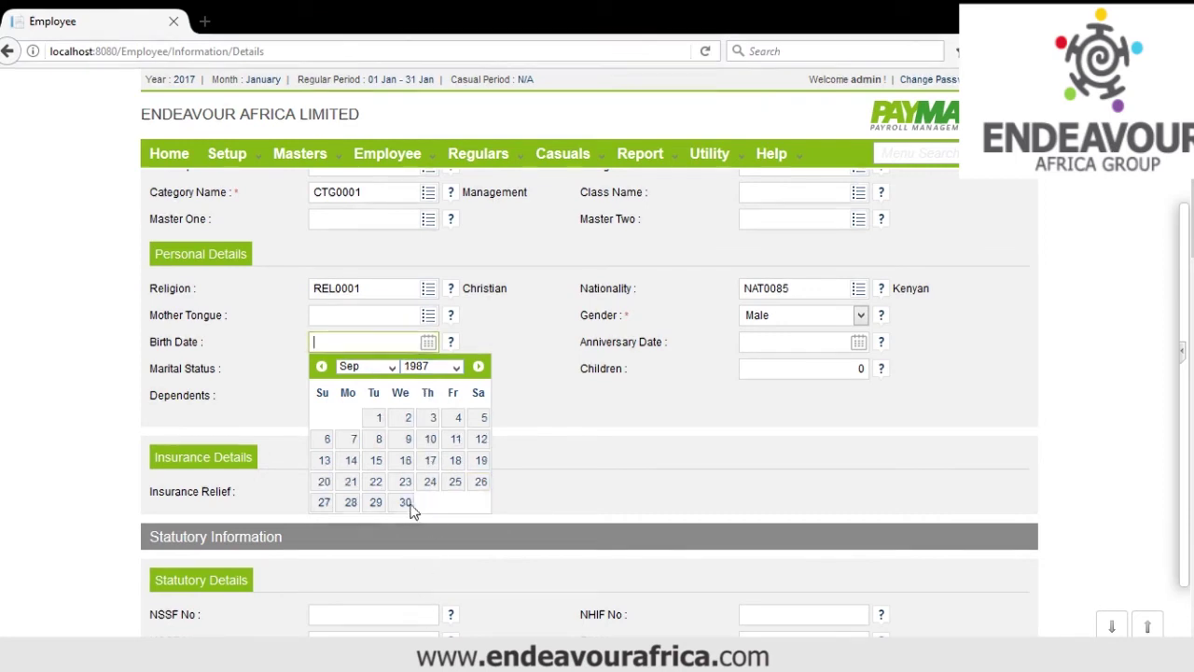
click(378, 417)
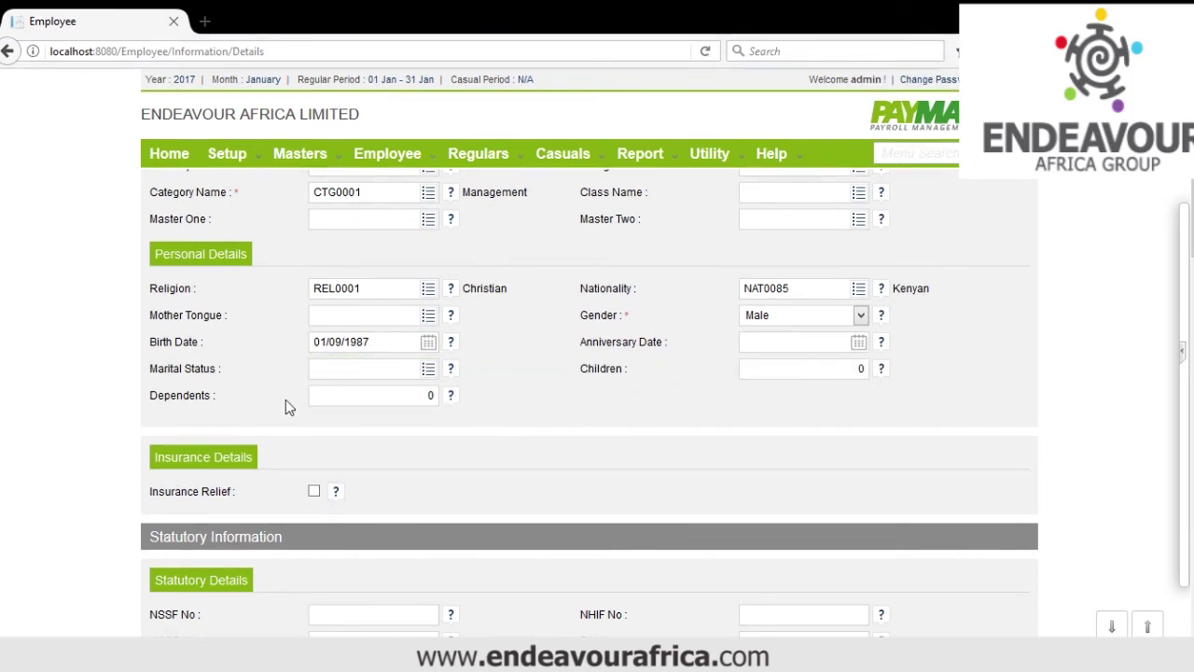
click(425, 371)
click(498, 414)
scroll(522, 412, down, 2)
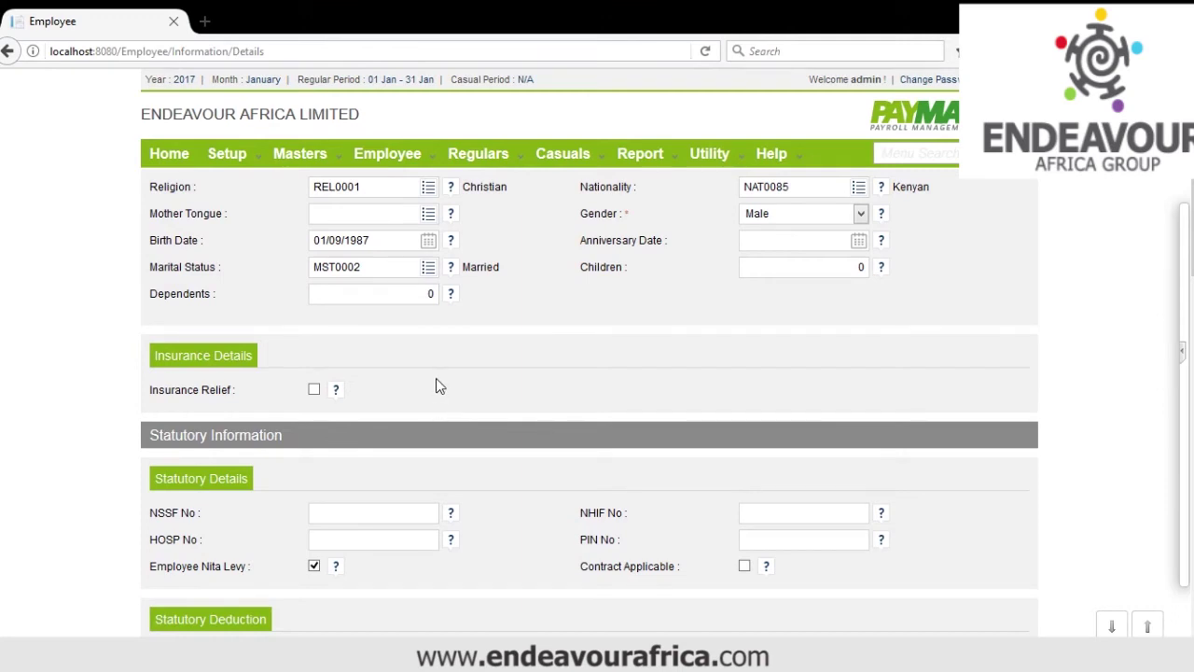
scroll(436, 385, down, 2)
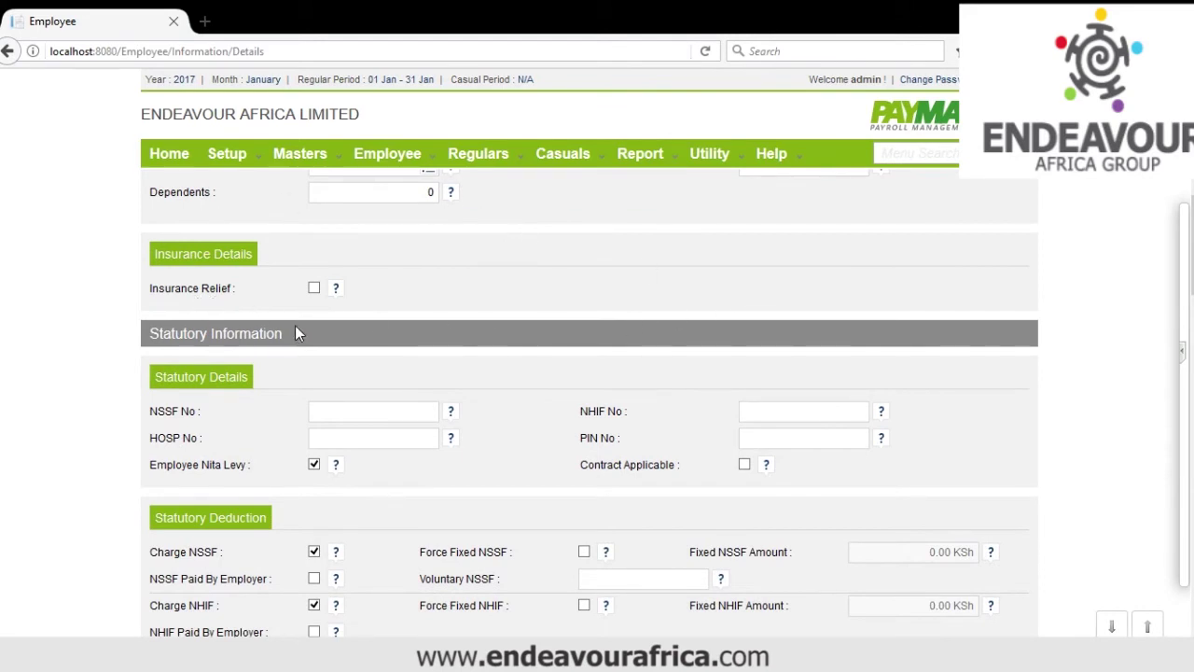
Step: Enable Insurance Relief and start a policy: insurer PIN, holder Self, purpose Life, age 30
click(312, 288)
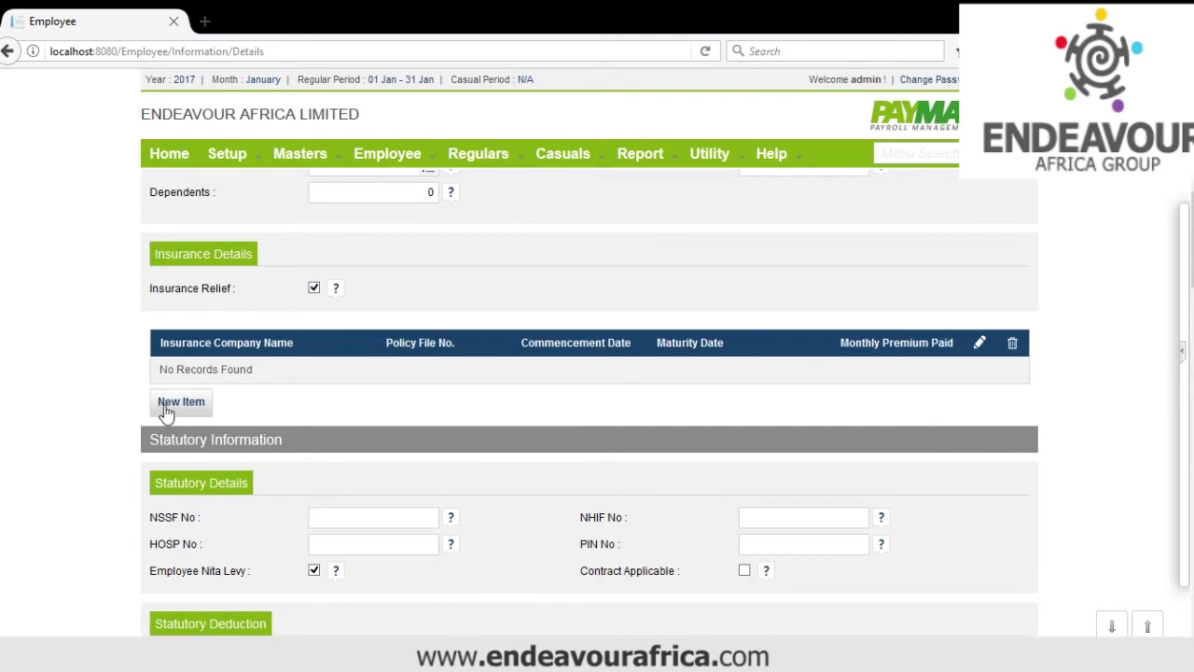
click(166, 409)
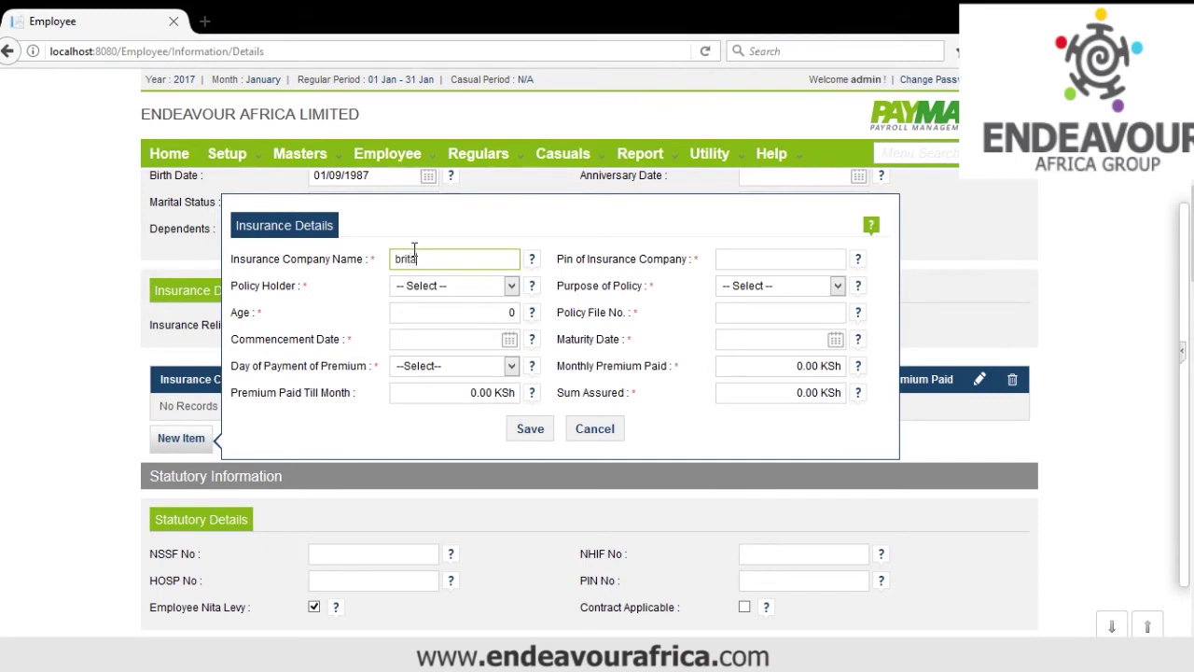
click(732, 262)
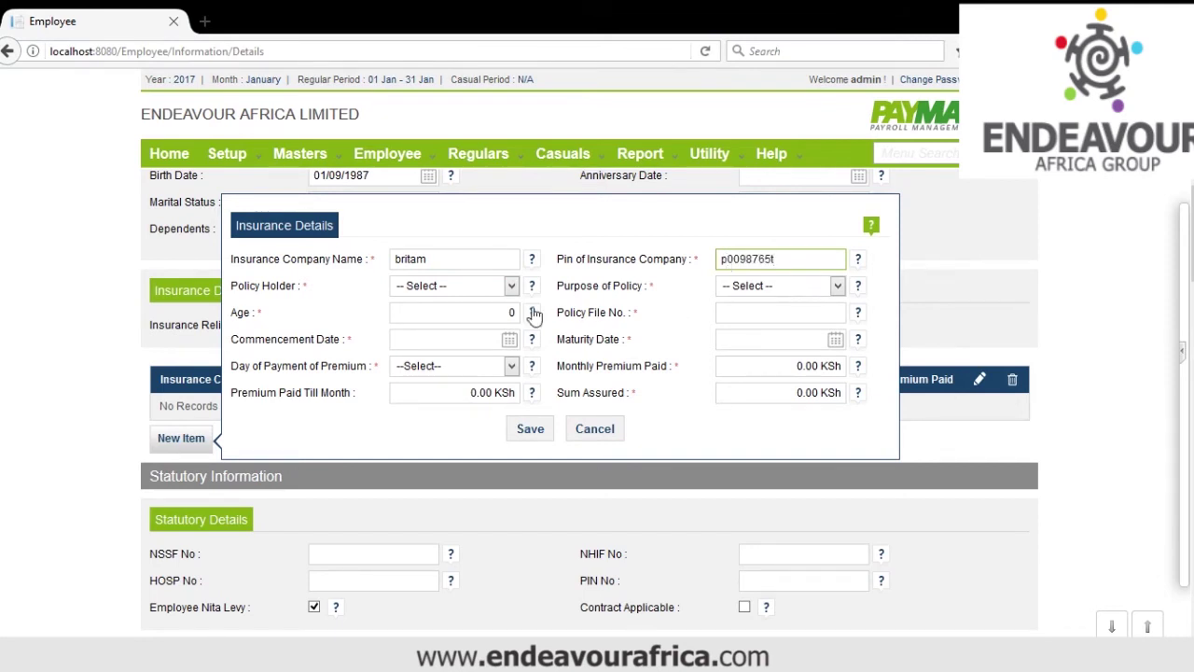
click(478, 289)
click(417, 313)
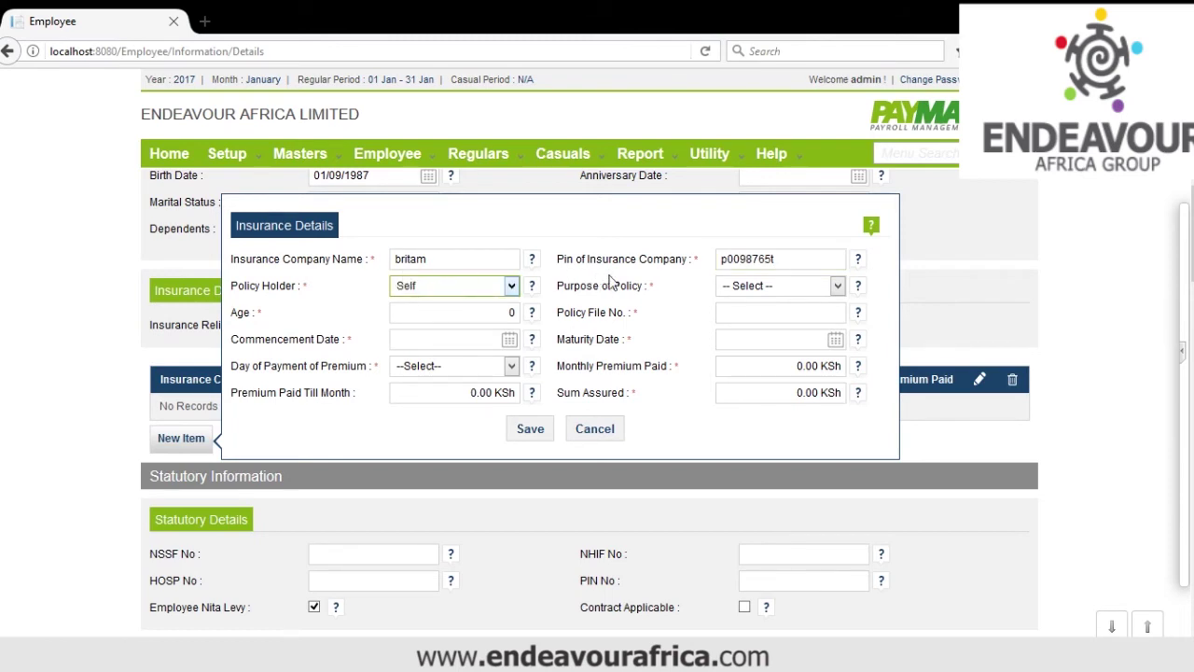
click(729, 290)
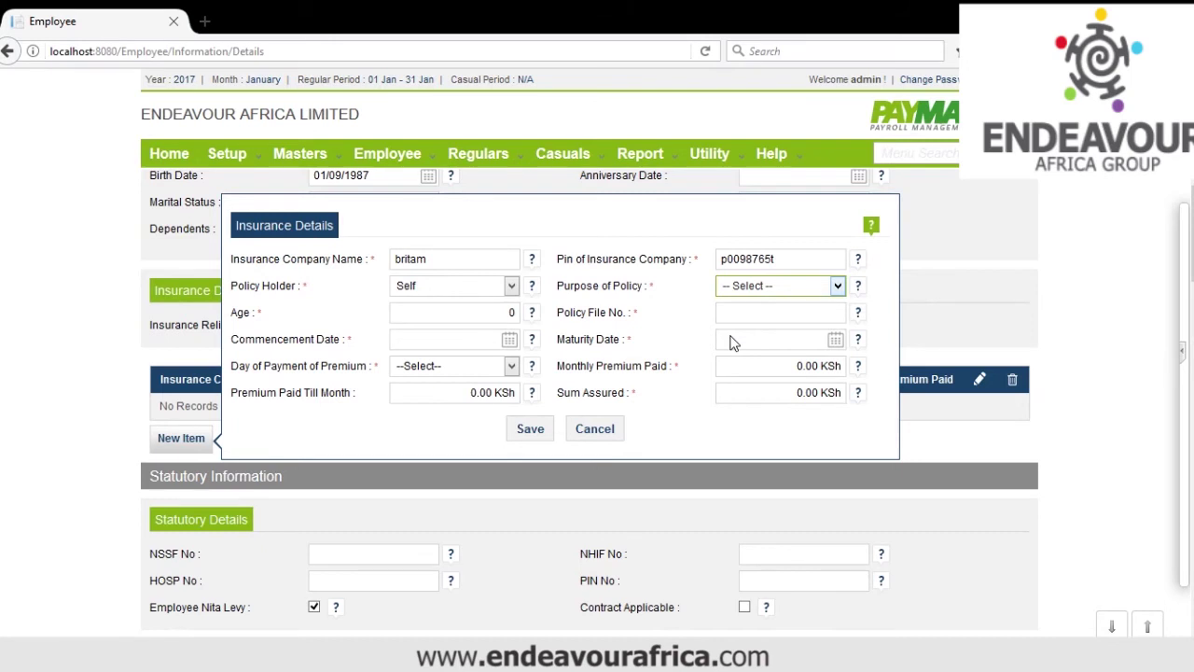
key(Down)
click(434, 312)
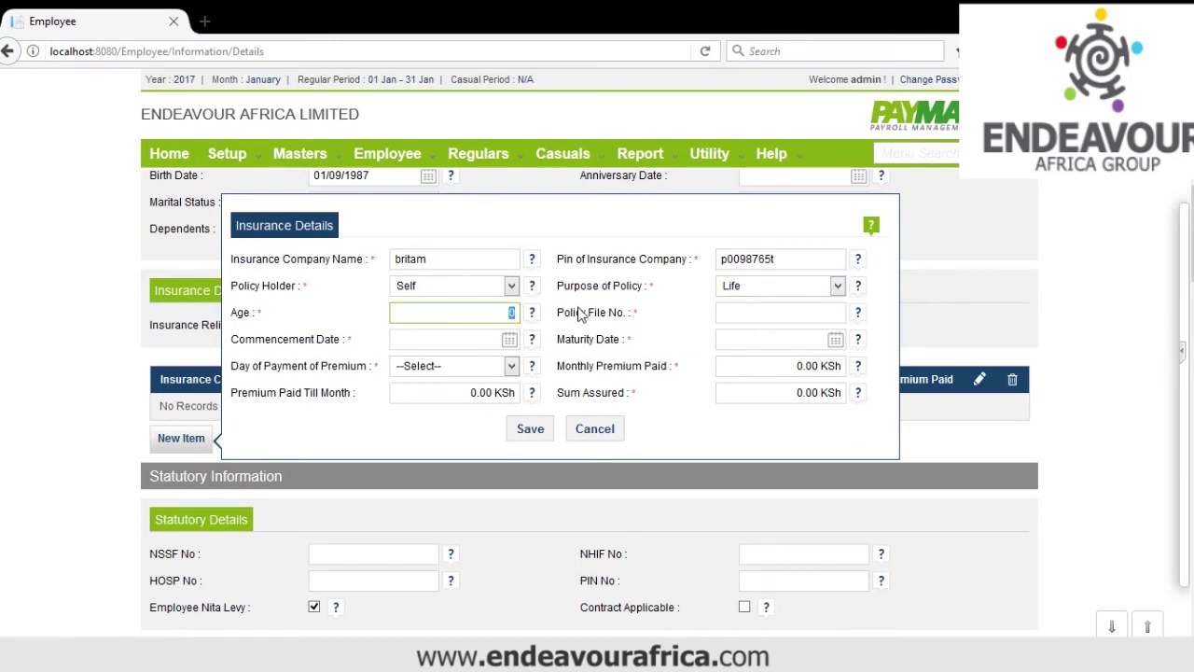
text(3)
click(759, 315)
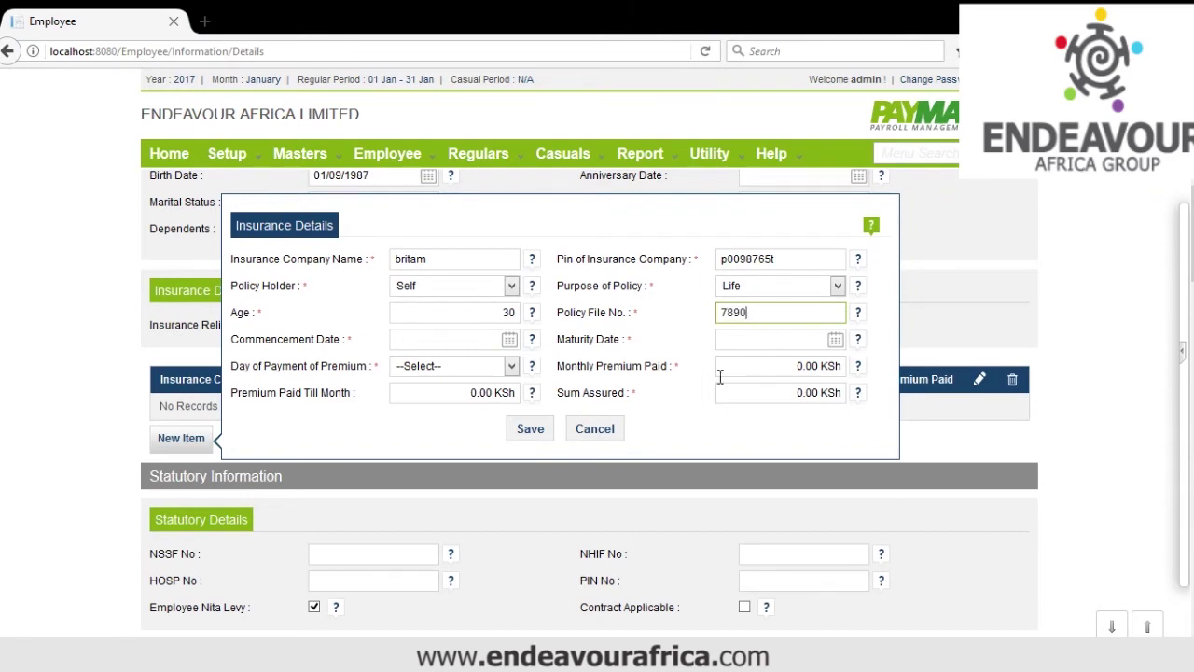
Step: Set policy commencement 01/01/2017, maturity 01/09/2022 and premium payment day 1
click(509, 339)
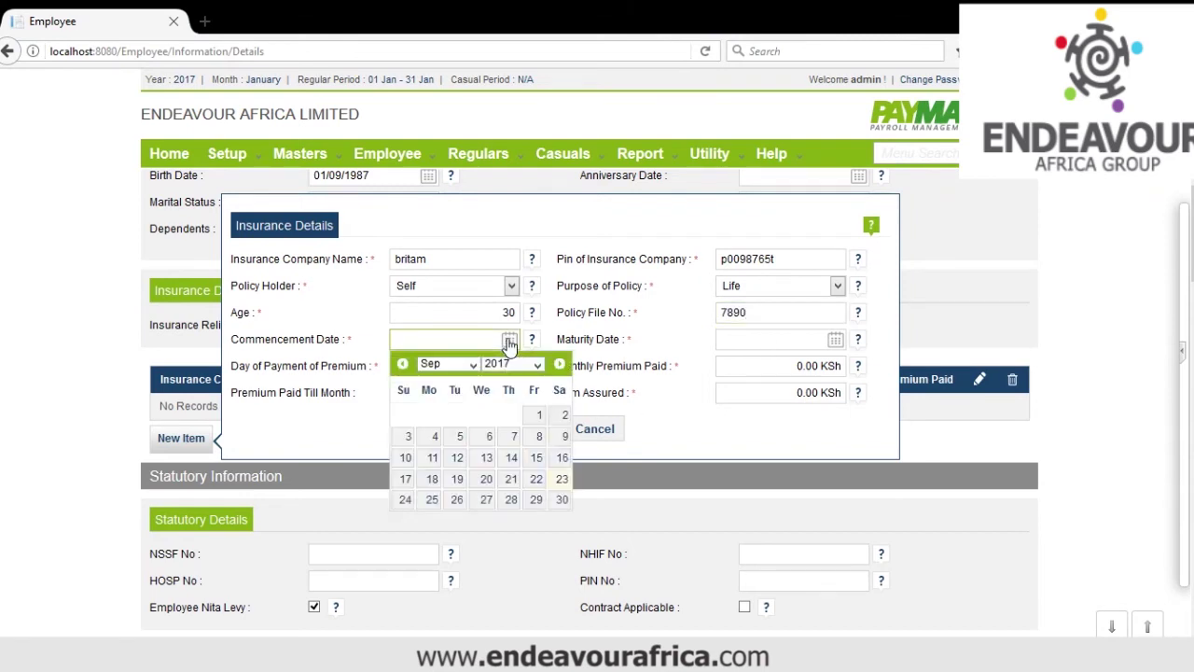
click(458, 366)
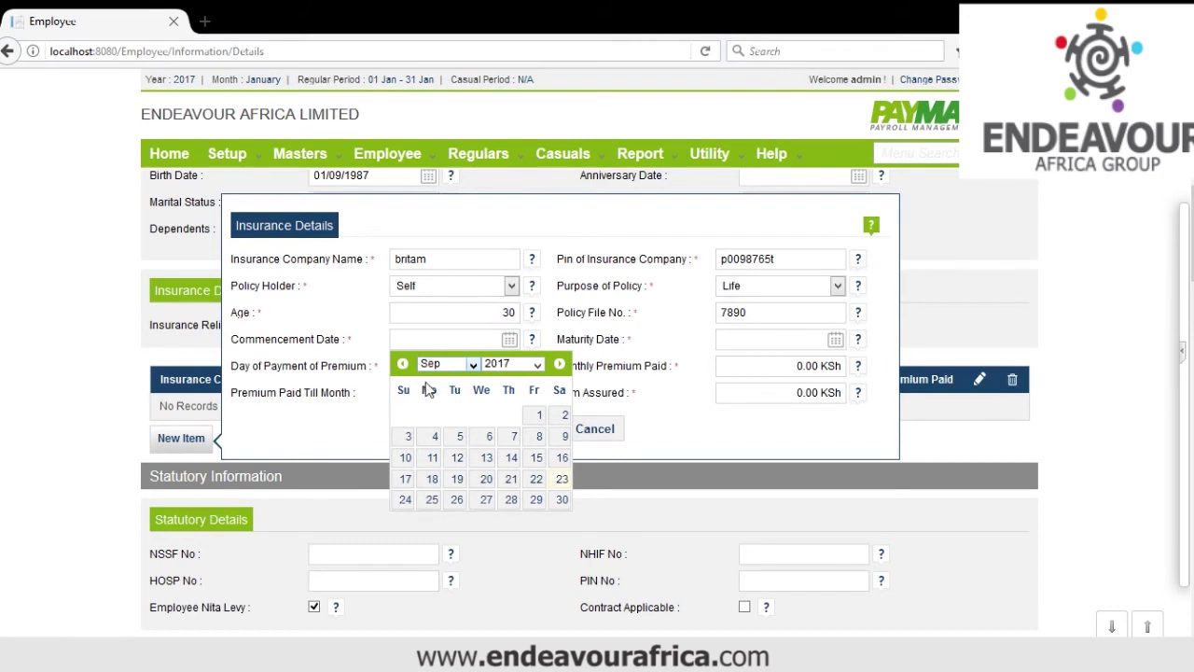
click(434, 387)
click(404, 414)
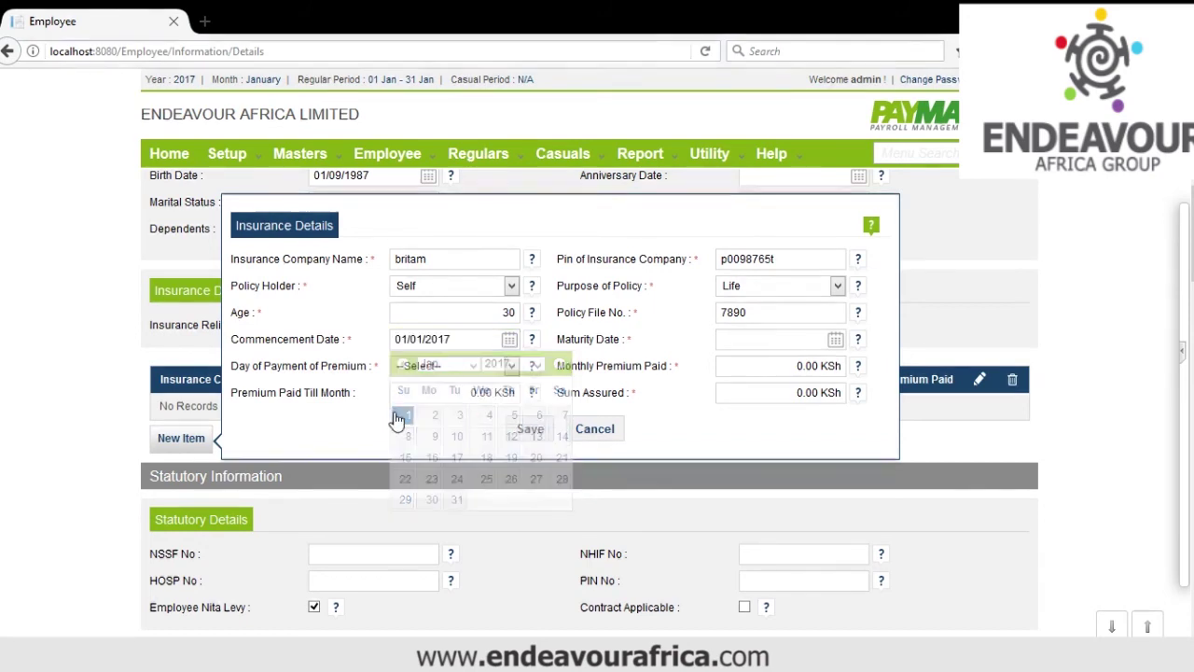
click(836, 344)
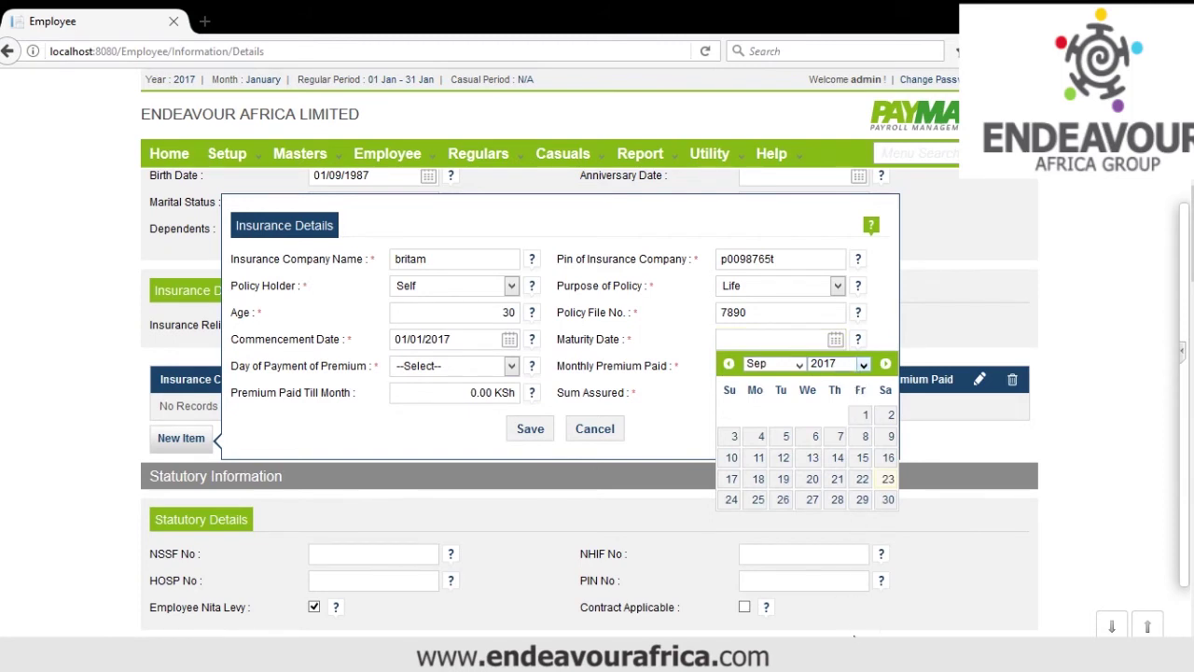
click(832, 630)
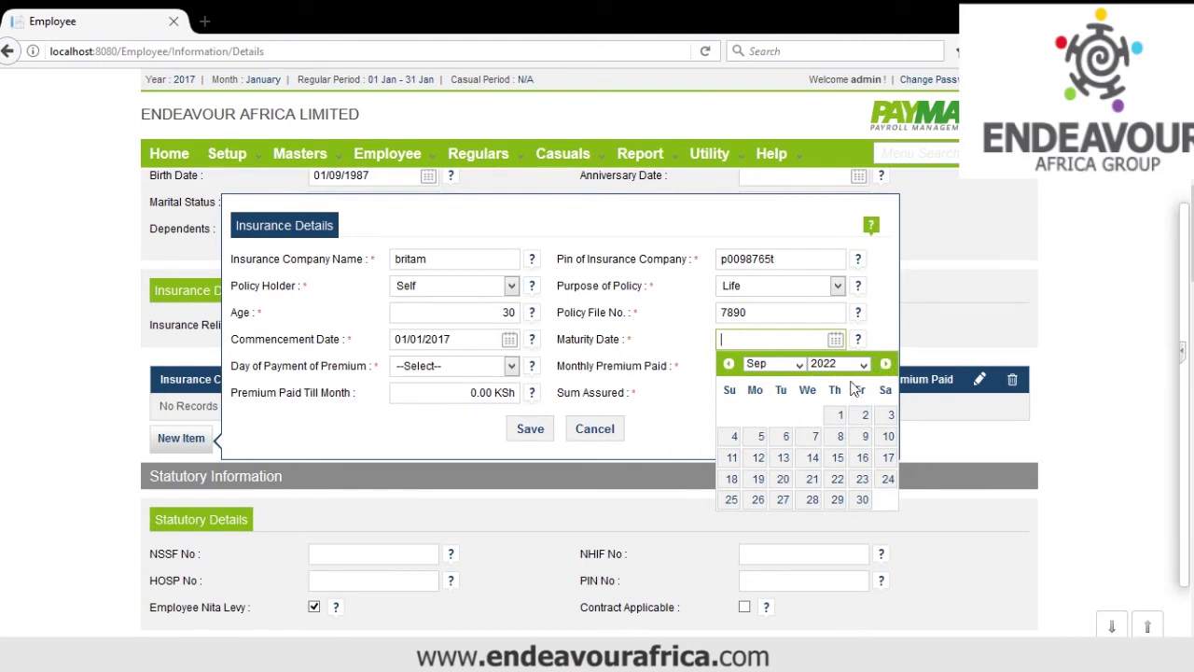
click(832, 418)
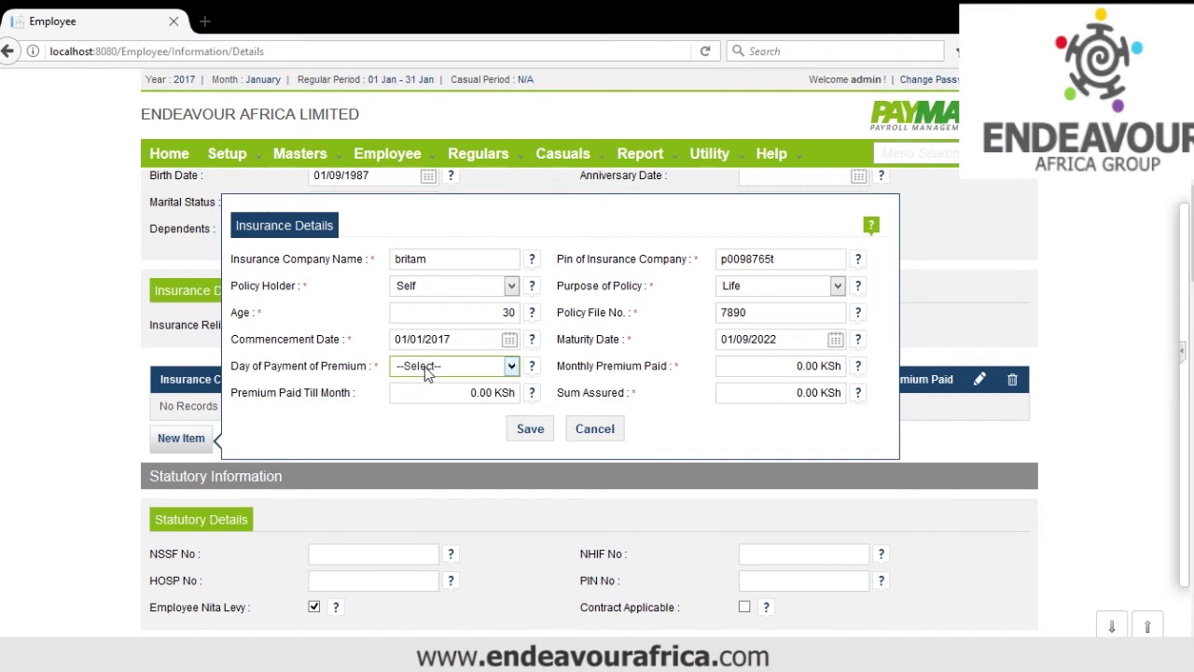
click(392, 403)
Step: Enter a 3,000 monthly premium and 1,000,000 sum assured, then save the britam policy
click(760, 368)
text(3000)
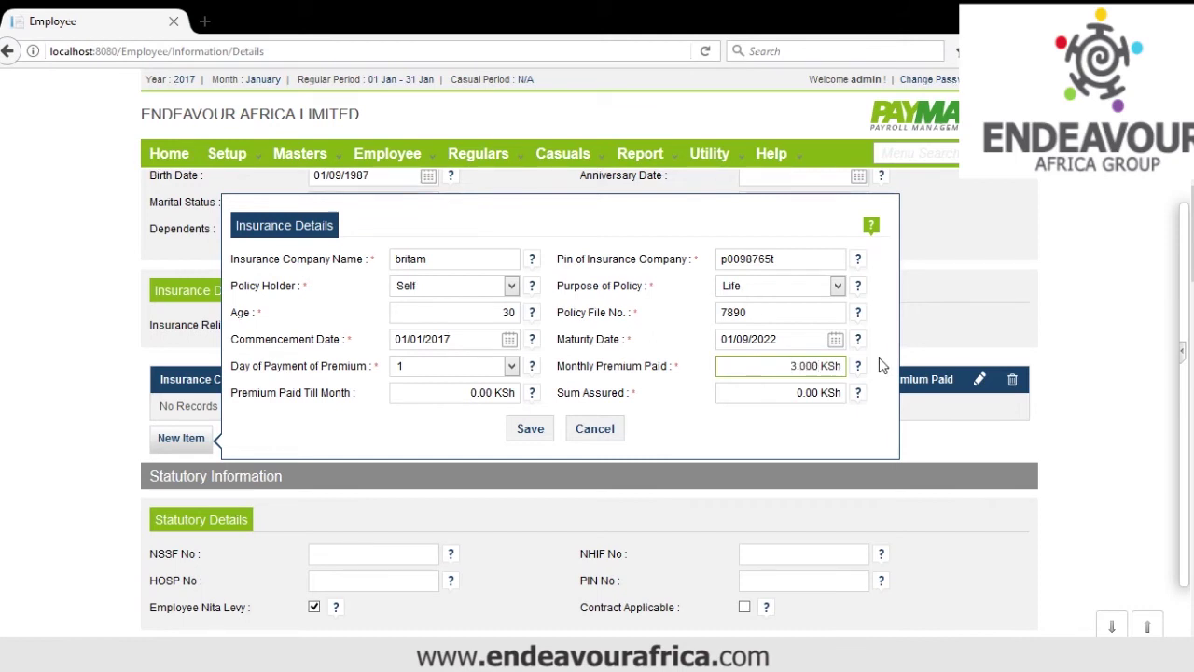
drag(400, 392, 712, 368)
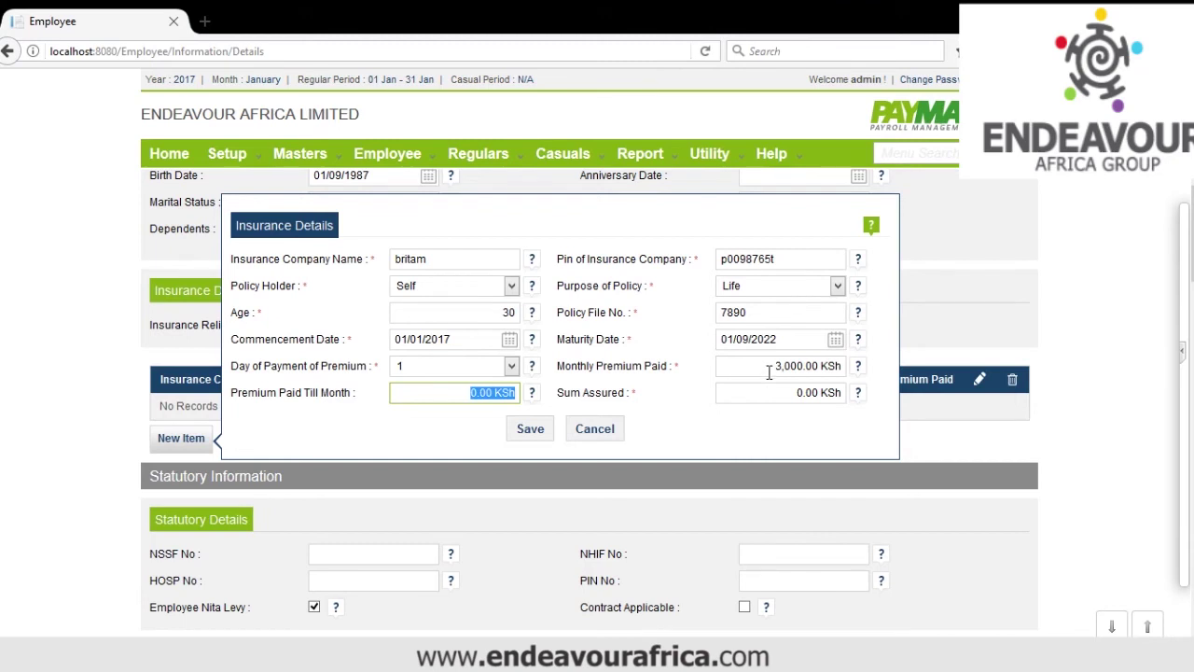
drag(749, 396, 903, 382)
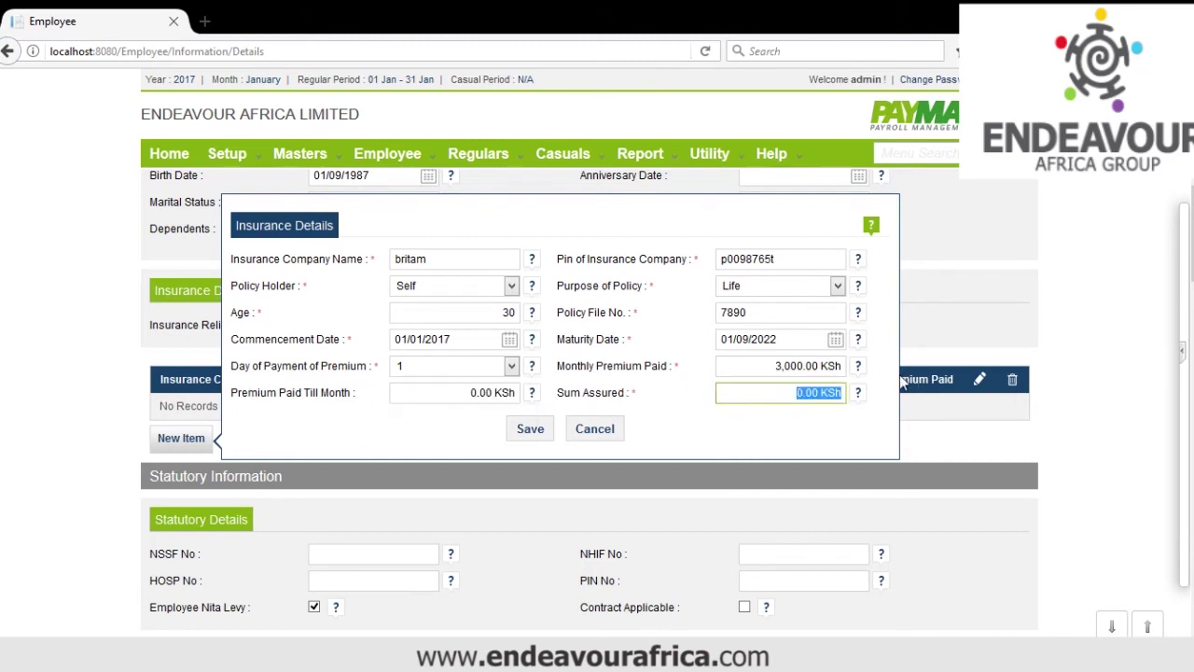
text(1)
click(530, 429)
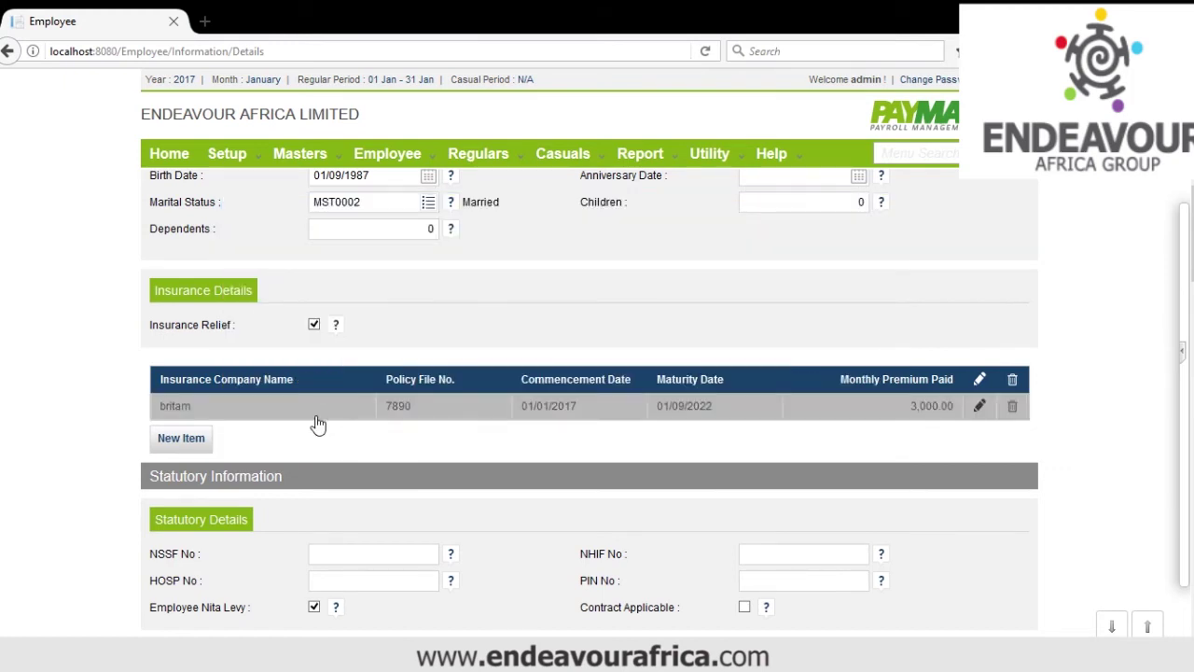
Step: Enter the employee's NSSF number, NHIF number and tax PIN in the statutory details
scroll(318, 424, down, 2)
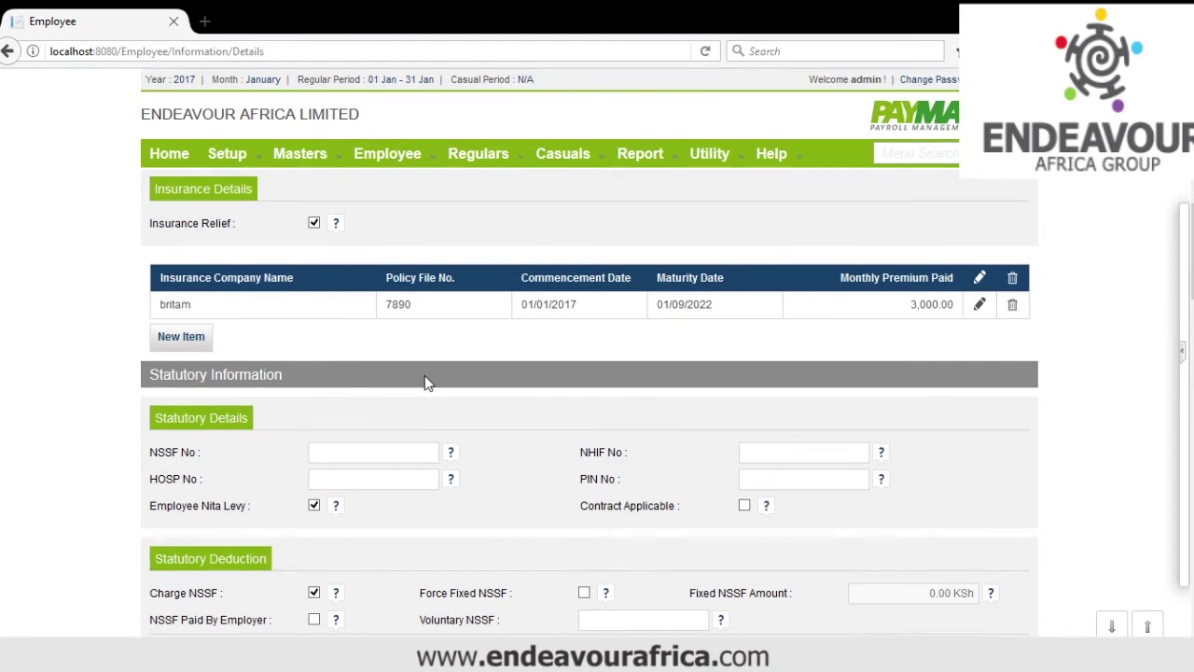
scroll(321, 390, down, 2)
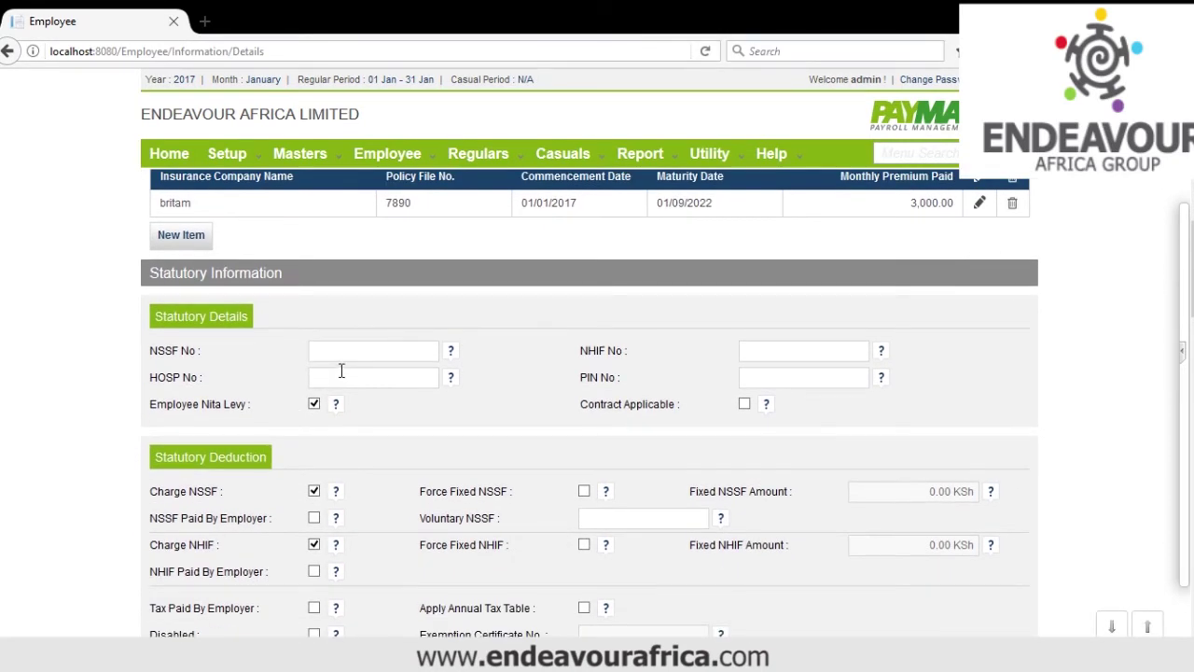
click(341, 353)
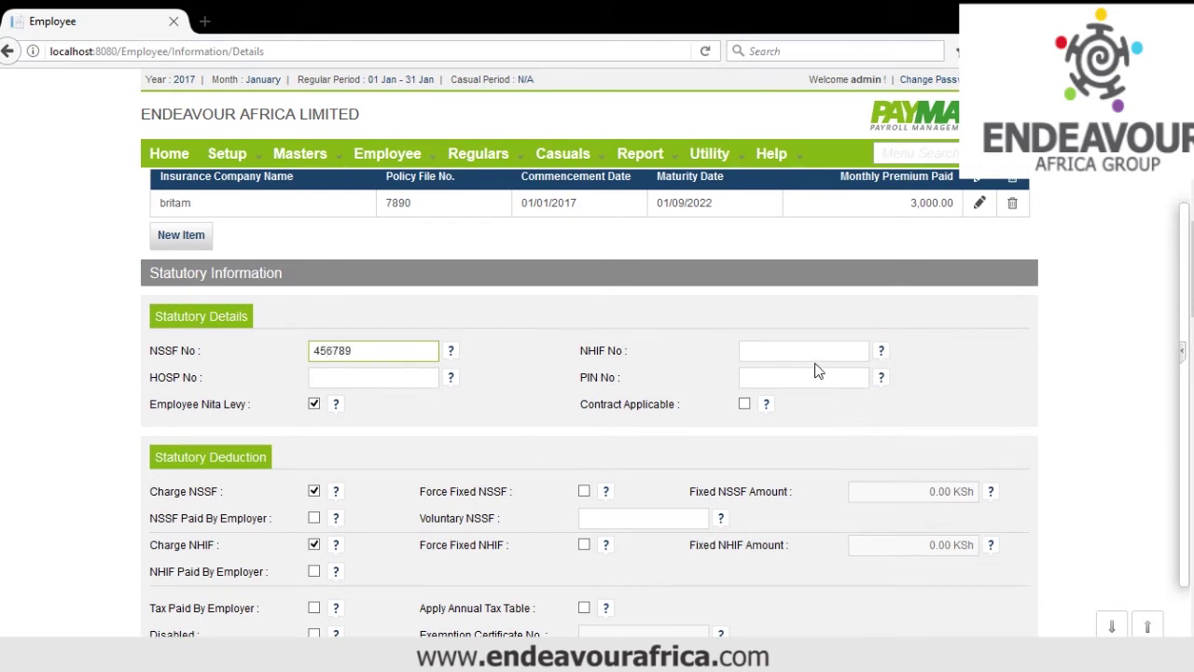
click(808, 352)
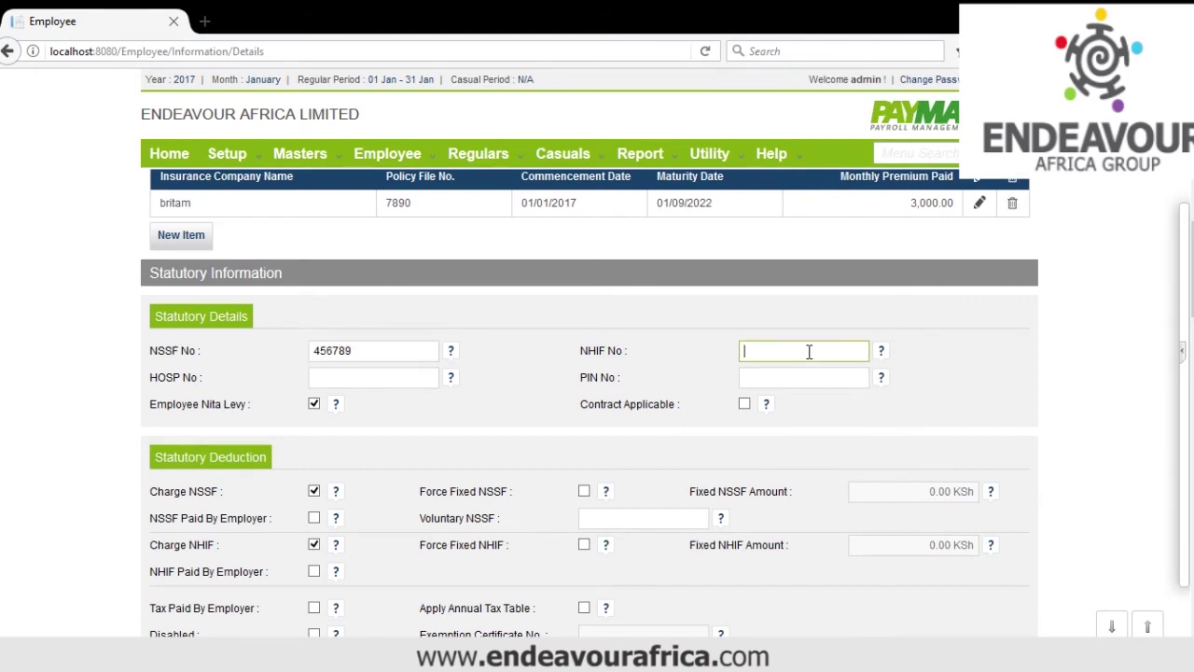
text(567890)
click(753, 384)
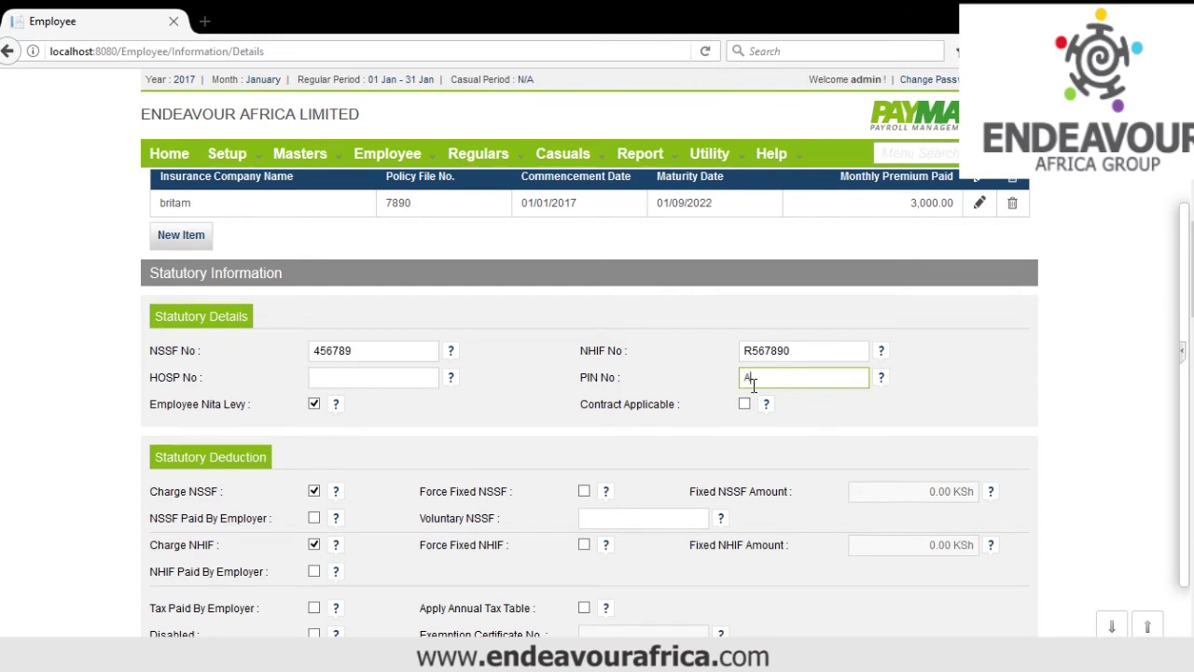
scroll(420, 373, down, 2)
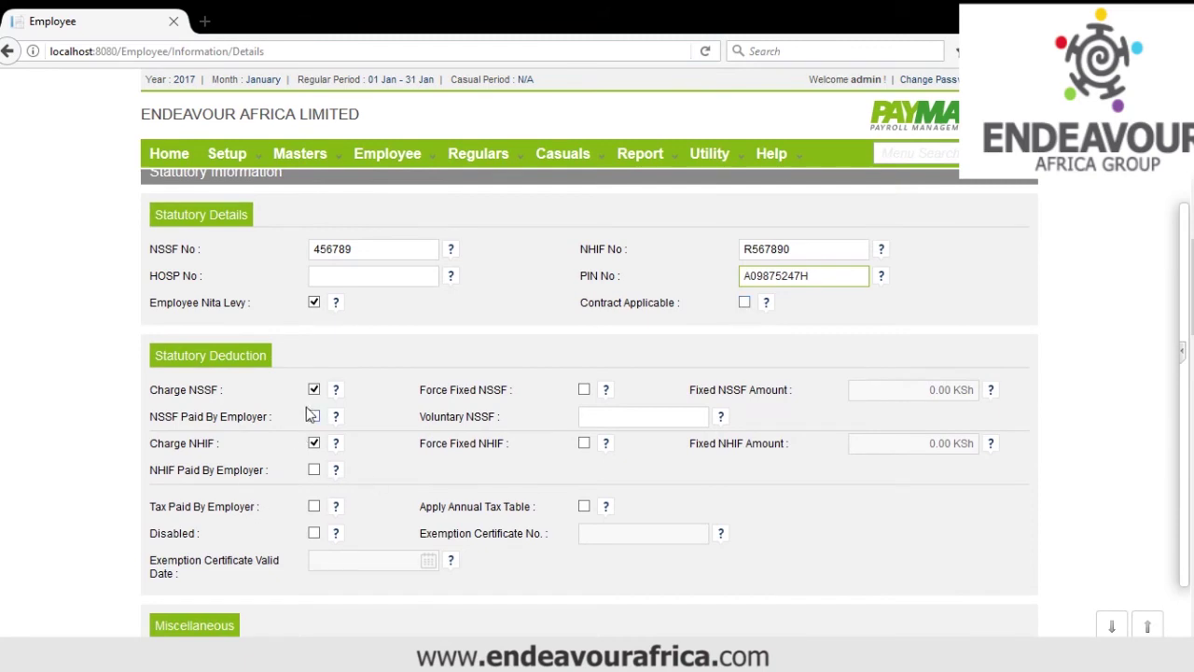
scroll(324, 360, down, 4)
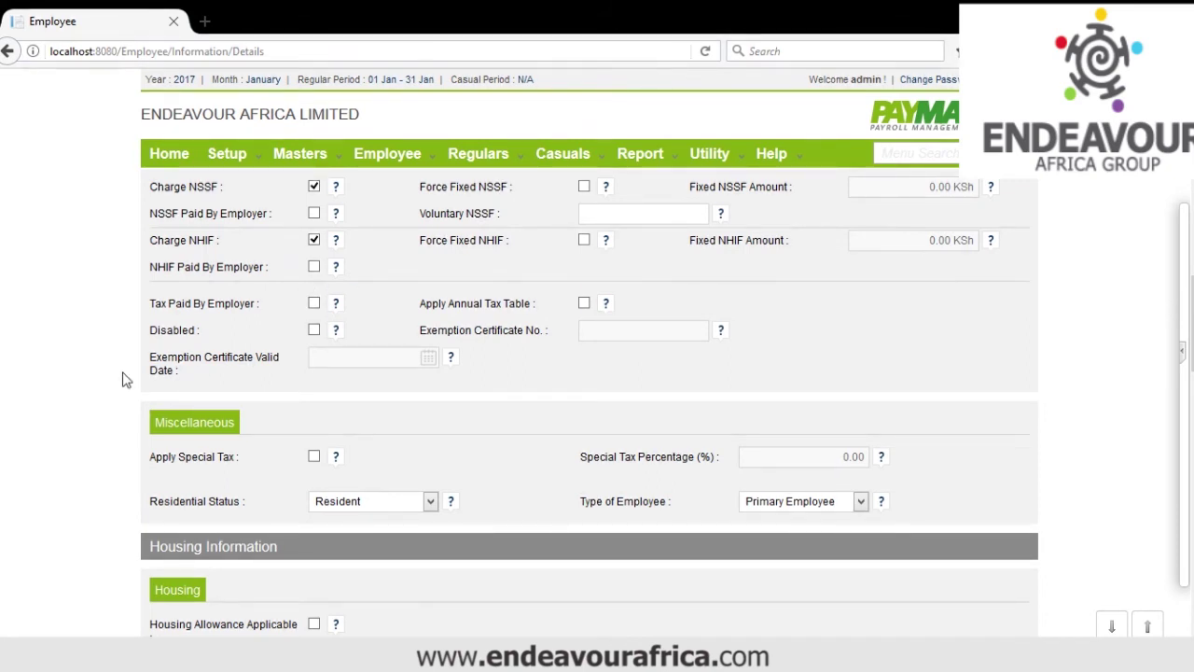
click(313, 331)
click(313, 331)
scroll(435, 454, down, 4)
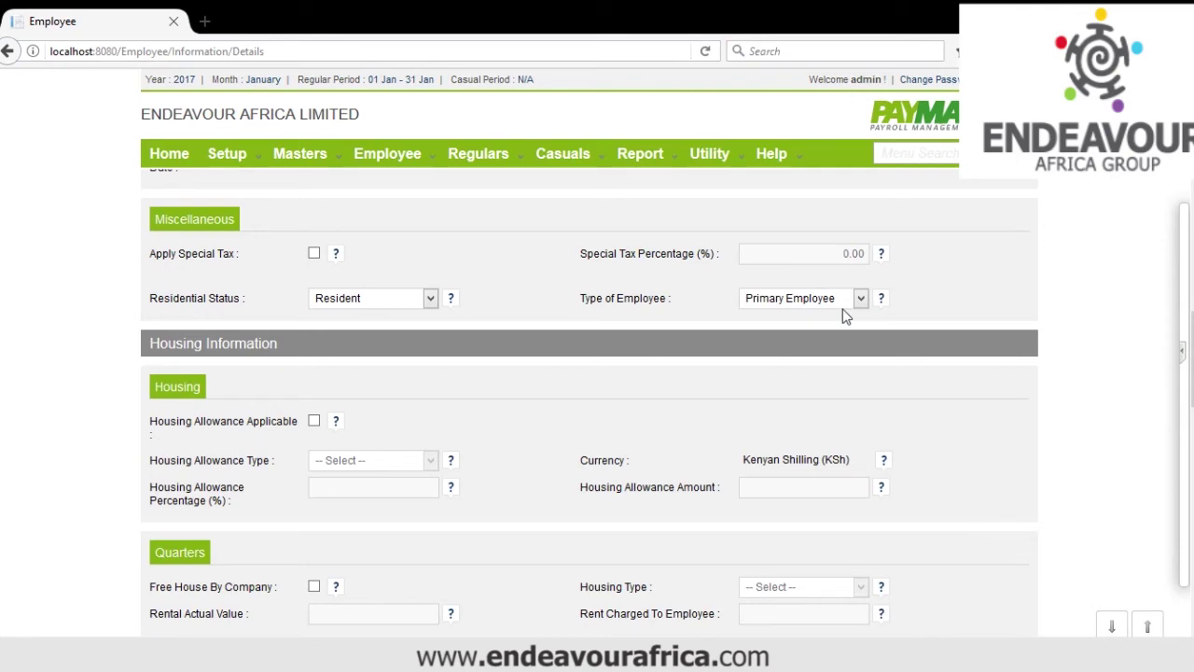
Step: Make the housing allowance applicable as a Fixed amount of 10,000 KSh
scroll(416, 402, down, 2)
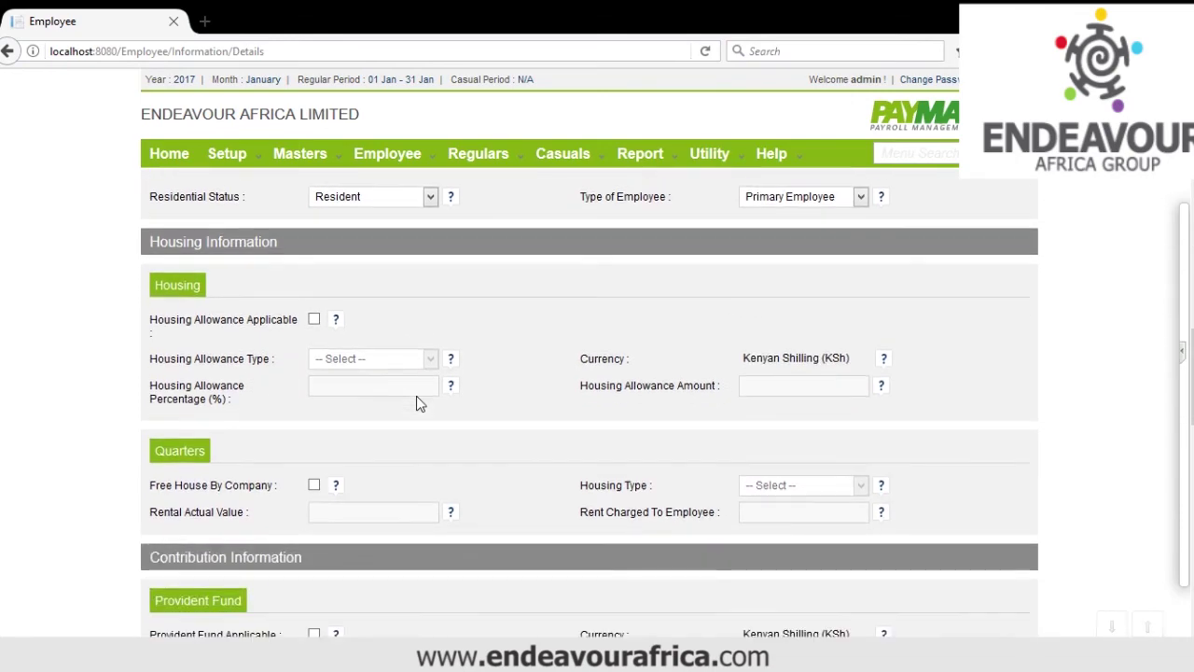
scroll(416, 402, down, 2)
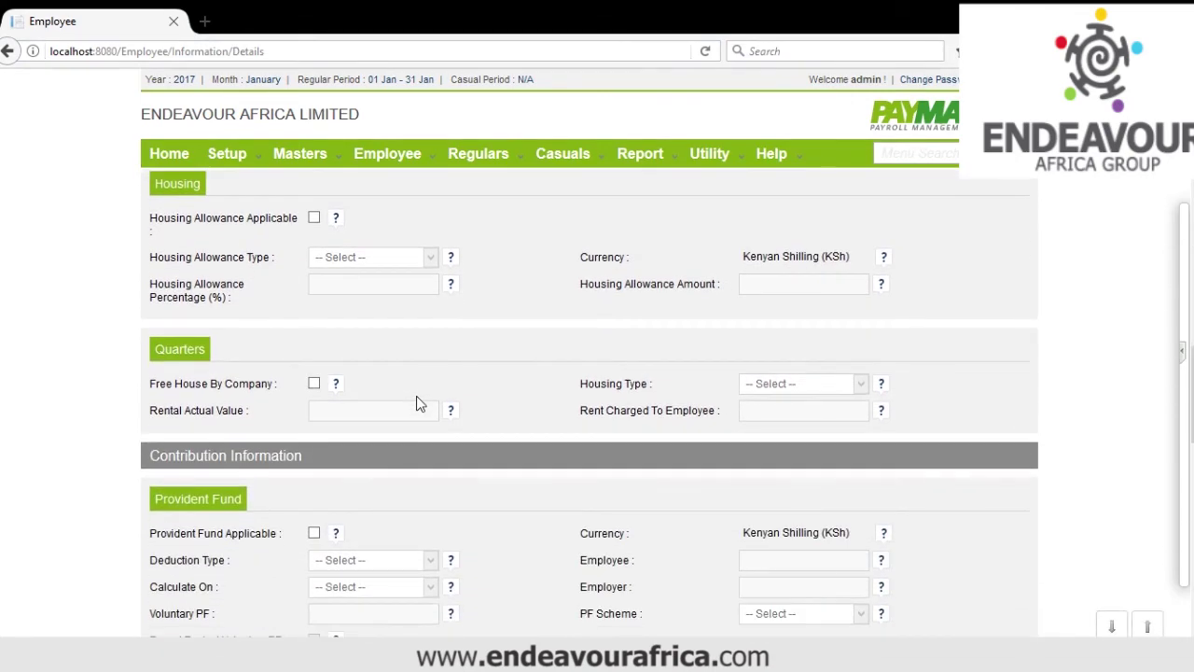
click(314, 218)
click(338, 293)
click(770, 289)
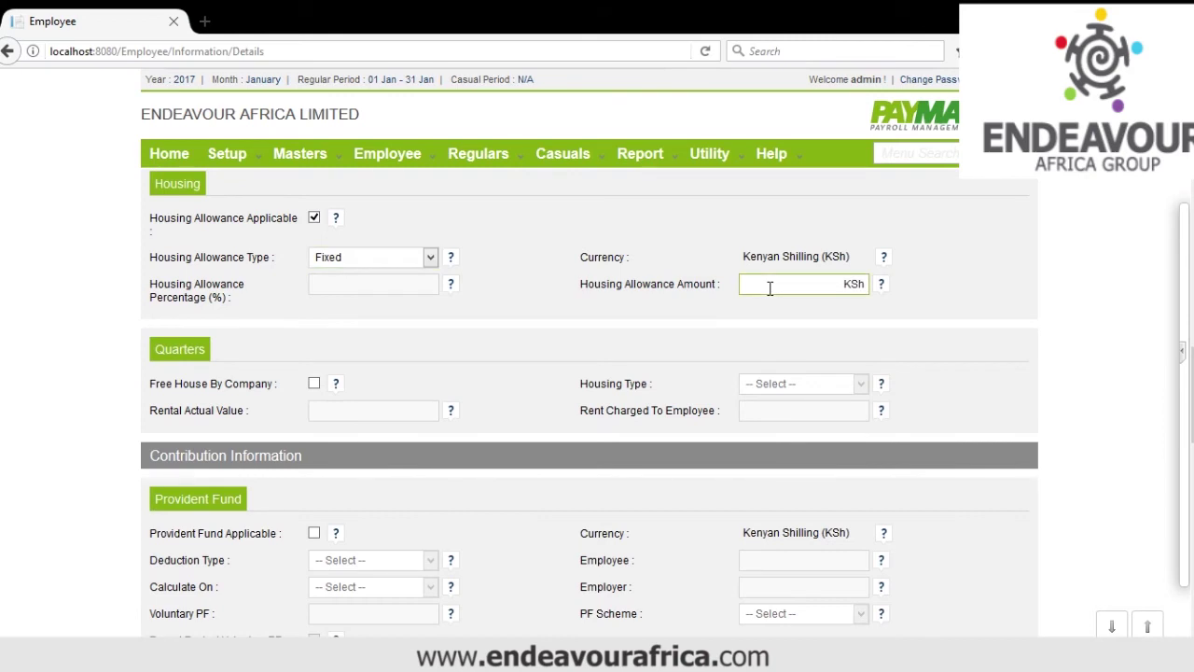
text(10,000)
Step: Tick Free House By Company, then untick it so no company house is given
scroll(457, 371, down, 2)
scroll(457, 371, down, 1)
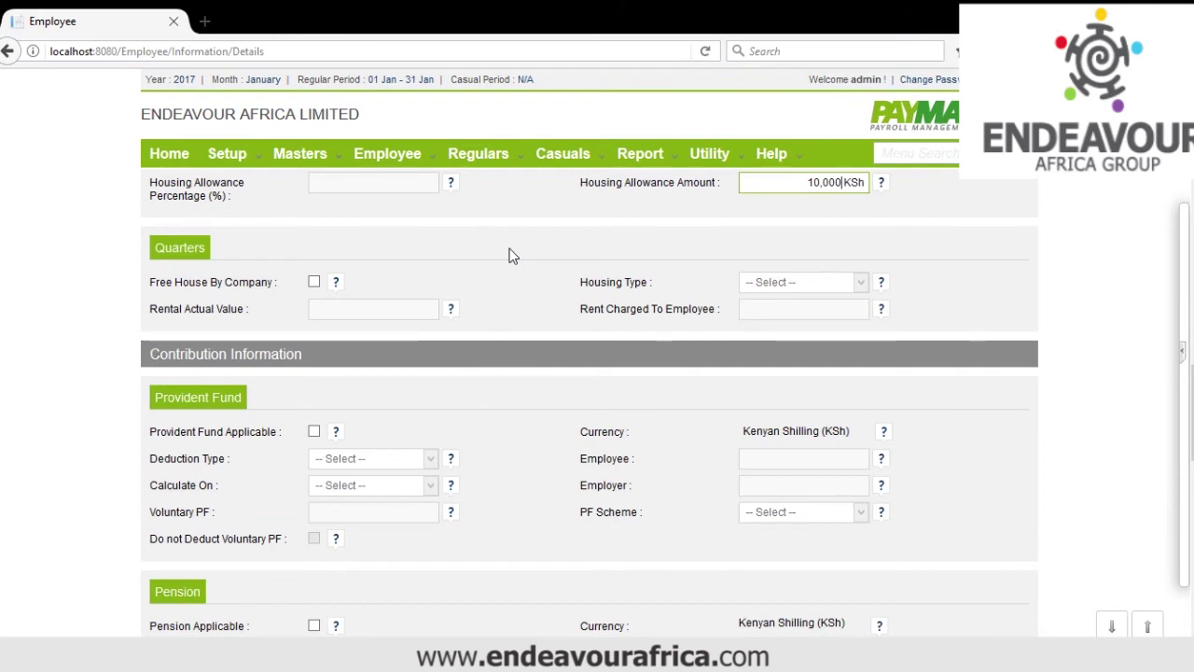
click(314, 283)
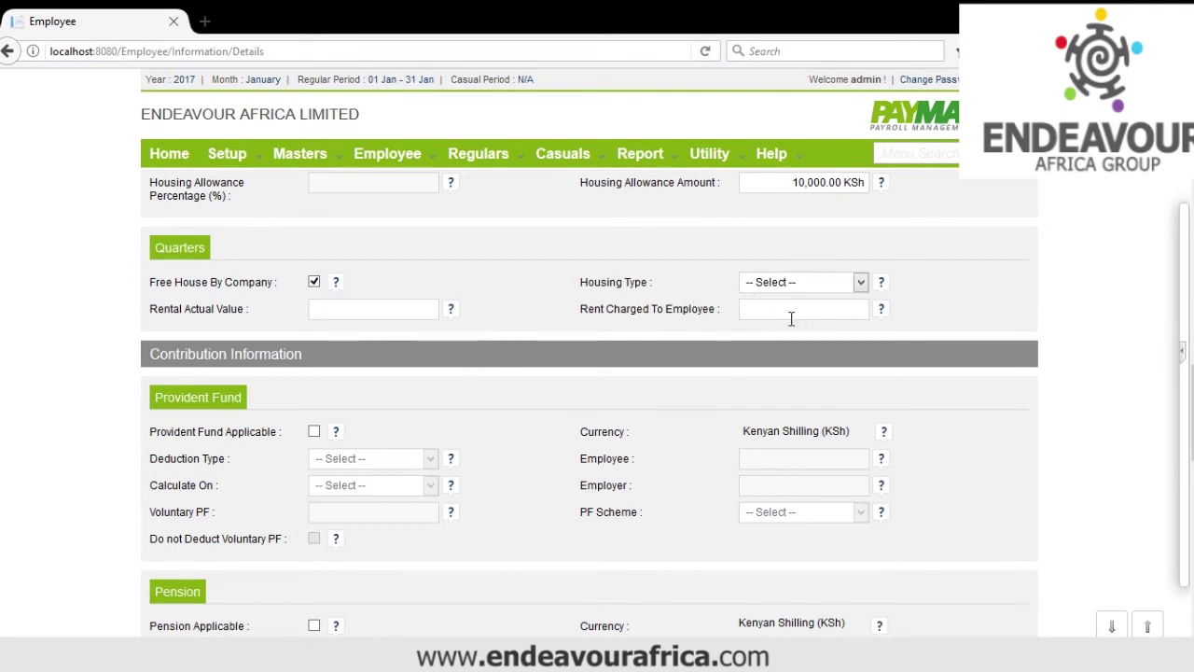
click(315, 282)
scroll(738, 307, down, 2)
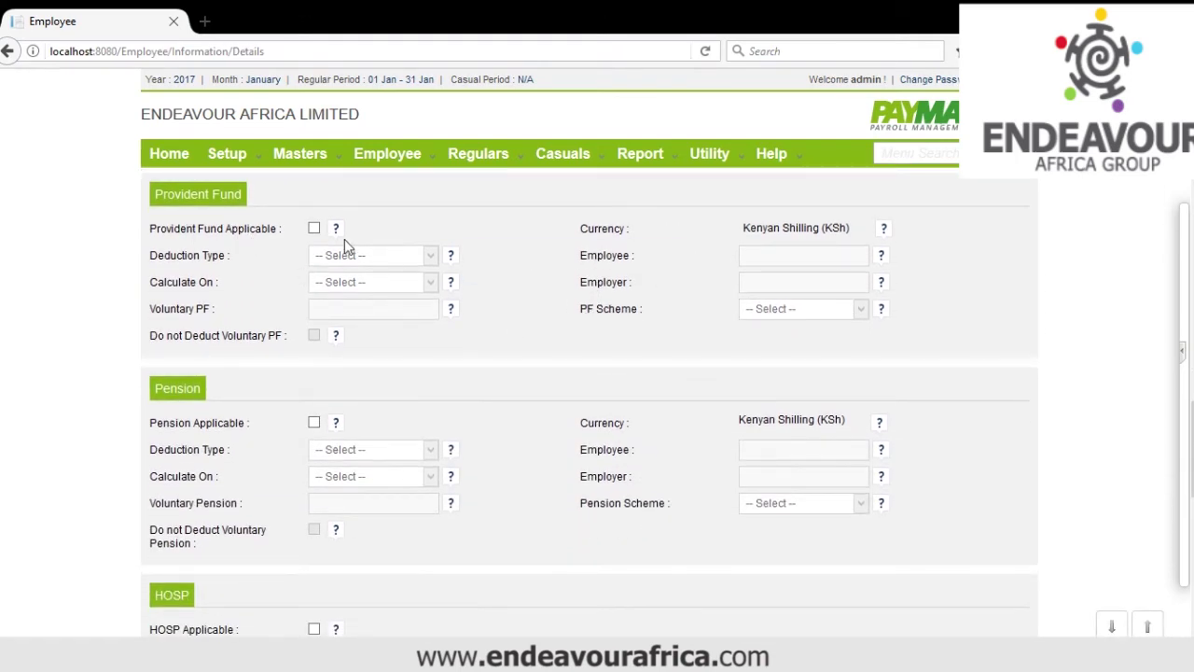
Step: Apply pension as Percentage on Basic, 6% contributions, under the ALEXANDER FORBES scheme
click(310, 425)
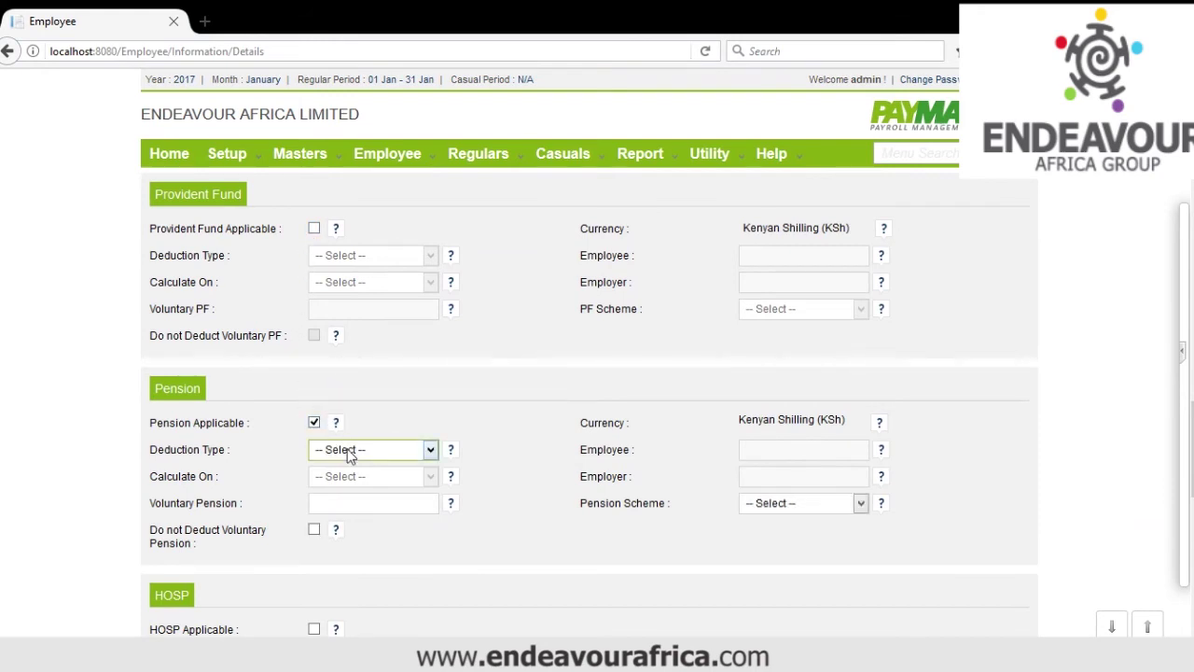
key(Down)
click(373, 479)
key(Down)
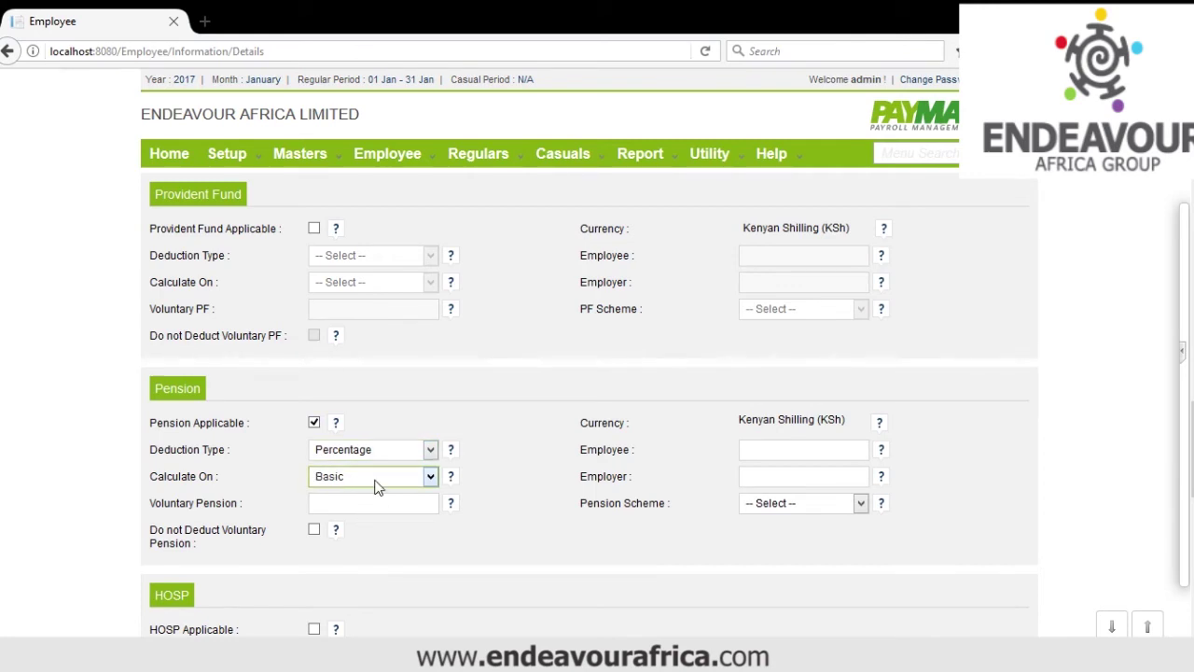
click(786, 454)
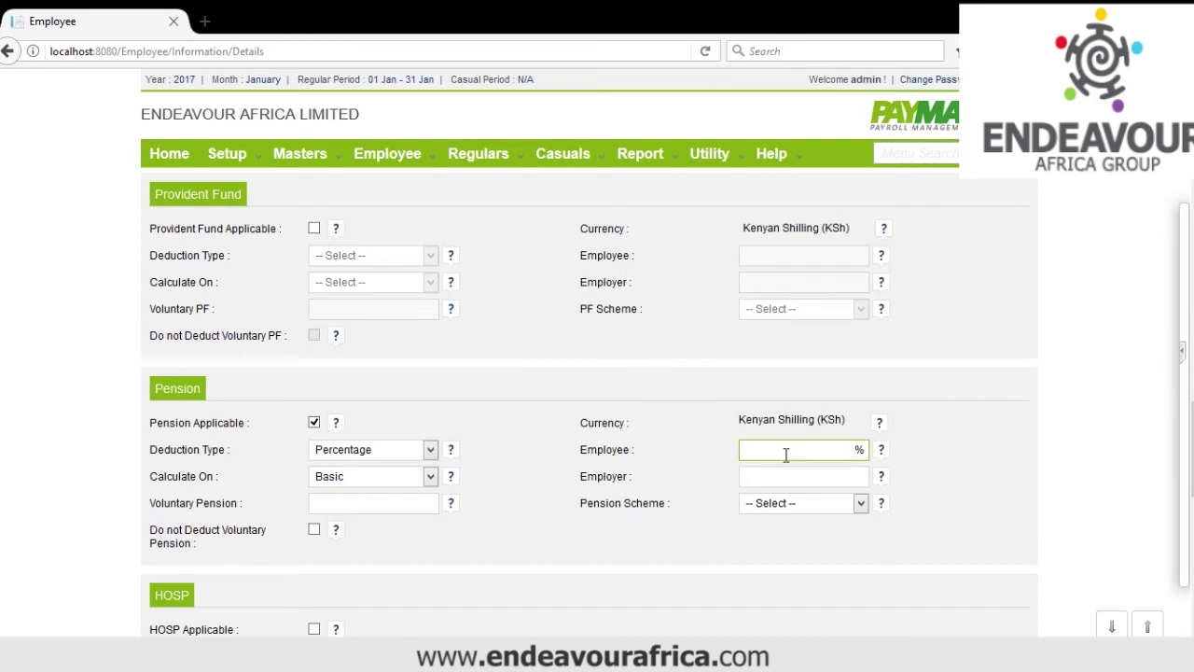
click(832, 482)
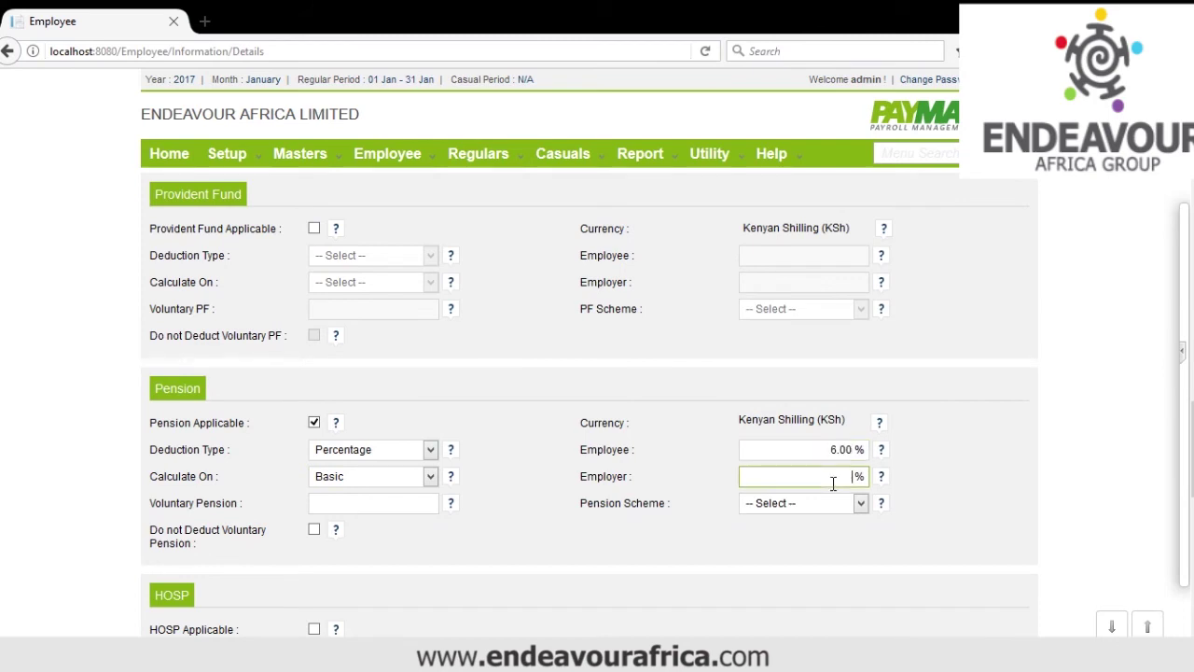
text(6)
key(Tab)
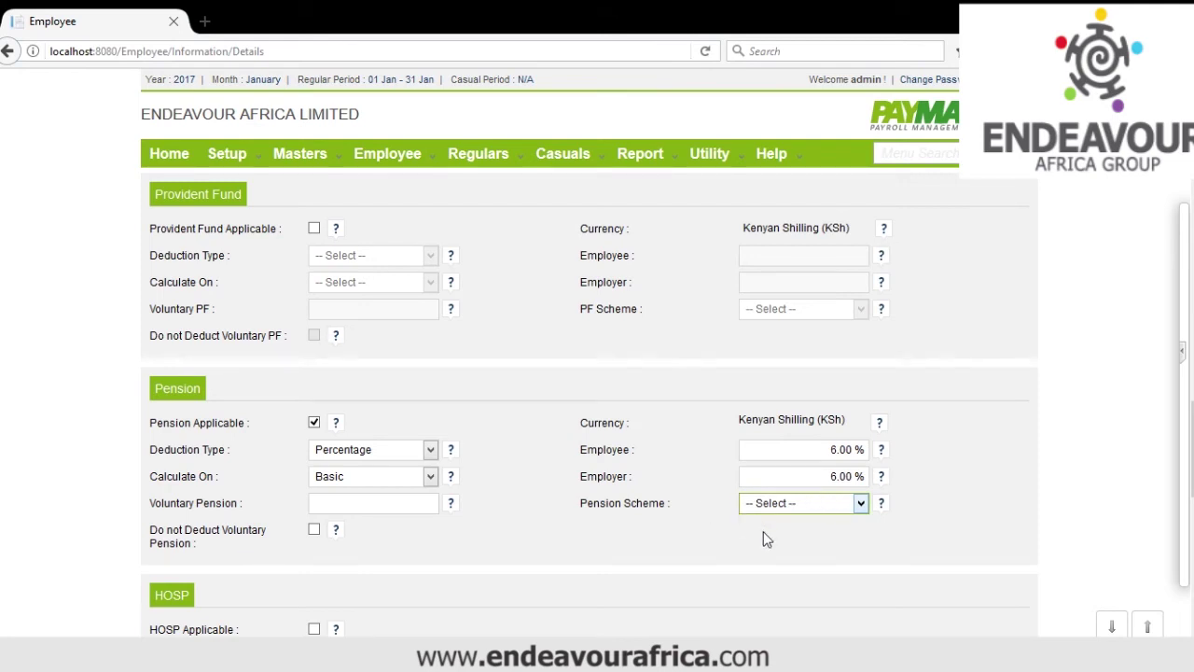
key(Down)
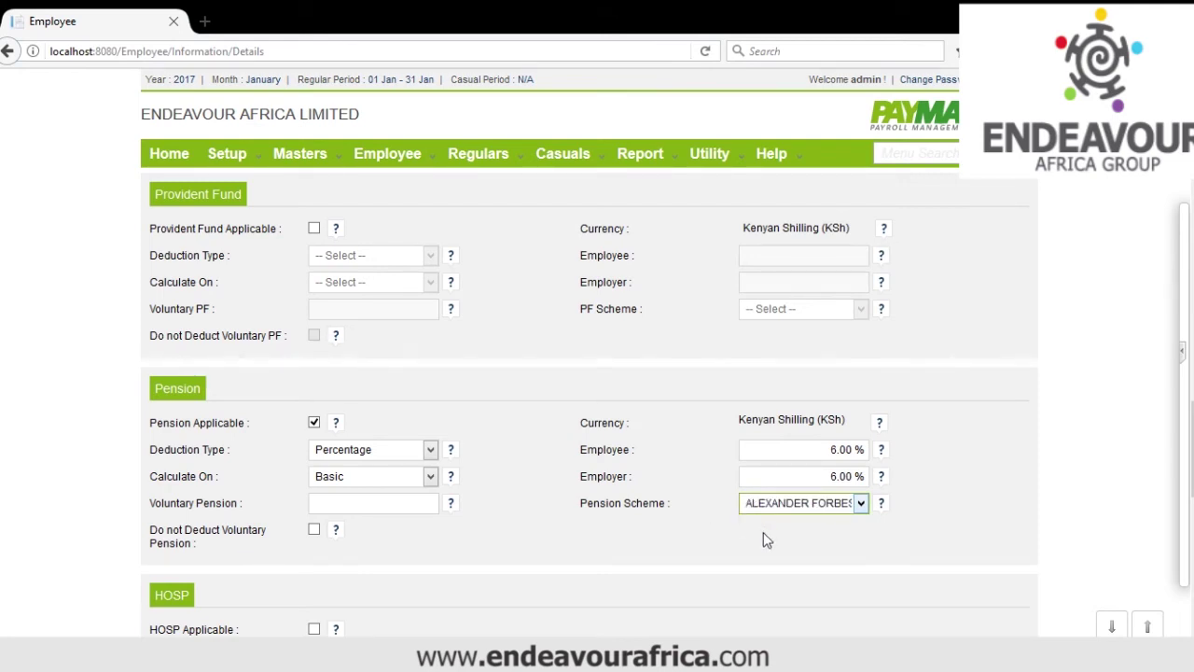
Step: Set Payment Mode to Bank in the Salary Information section
scroll(569, 583, down, 4)
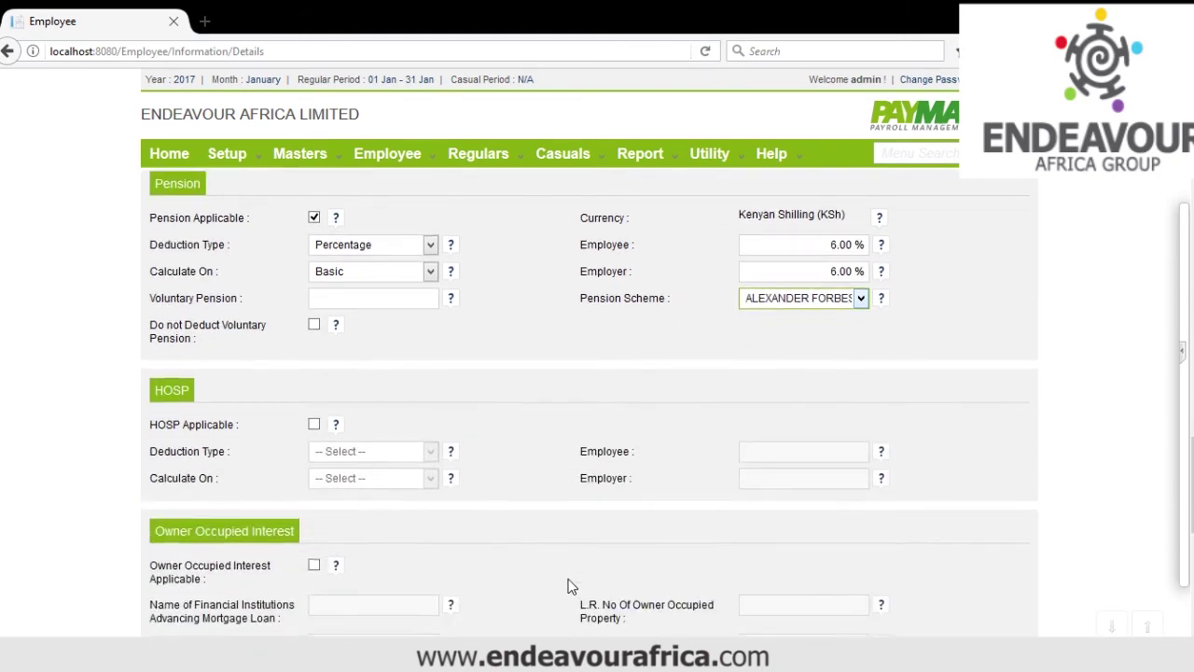
scroll(568, 583, down, 2)
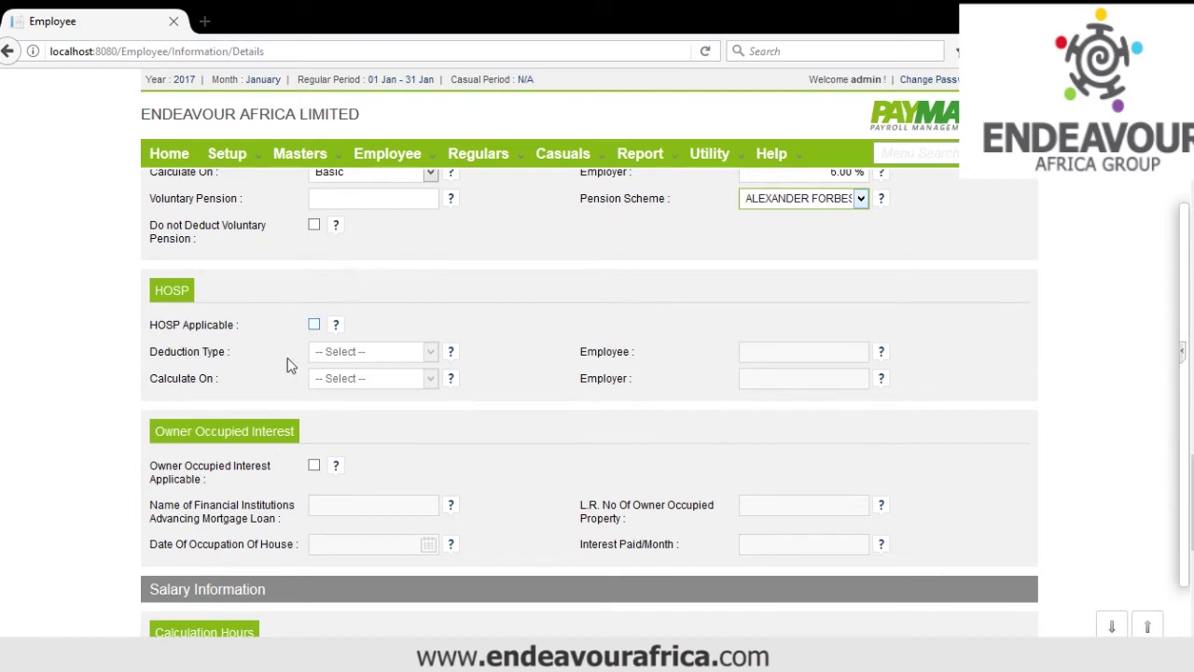
scroll(450, 522, down, 2)
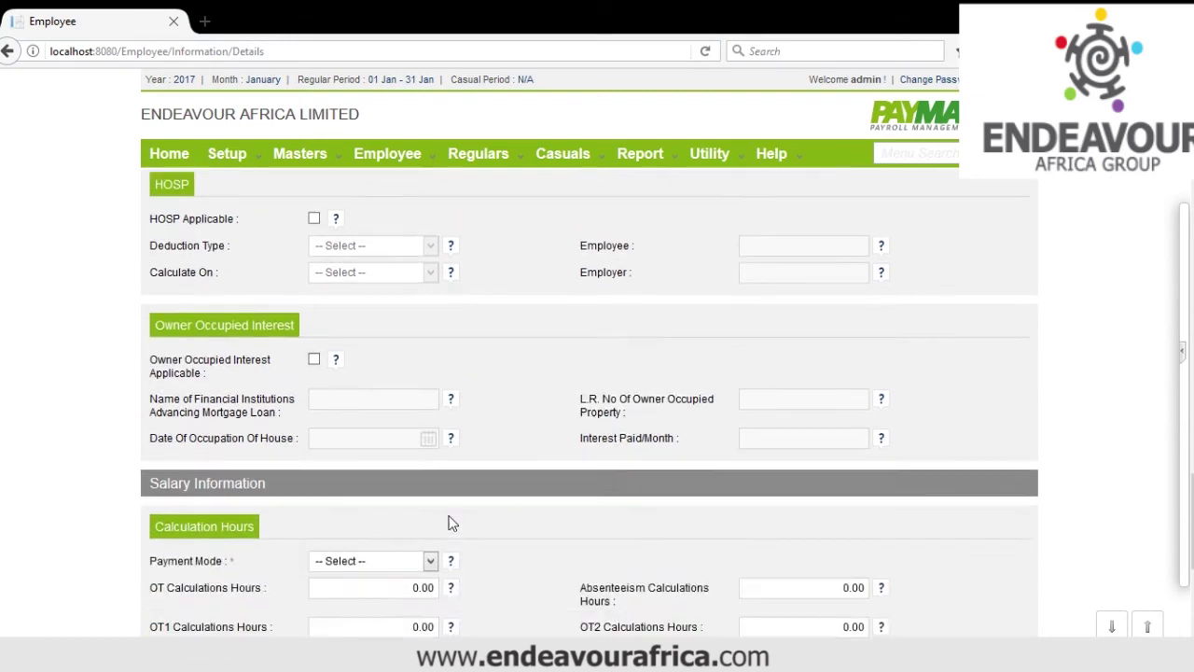
scroll(451, 523, down, 3)
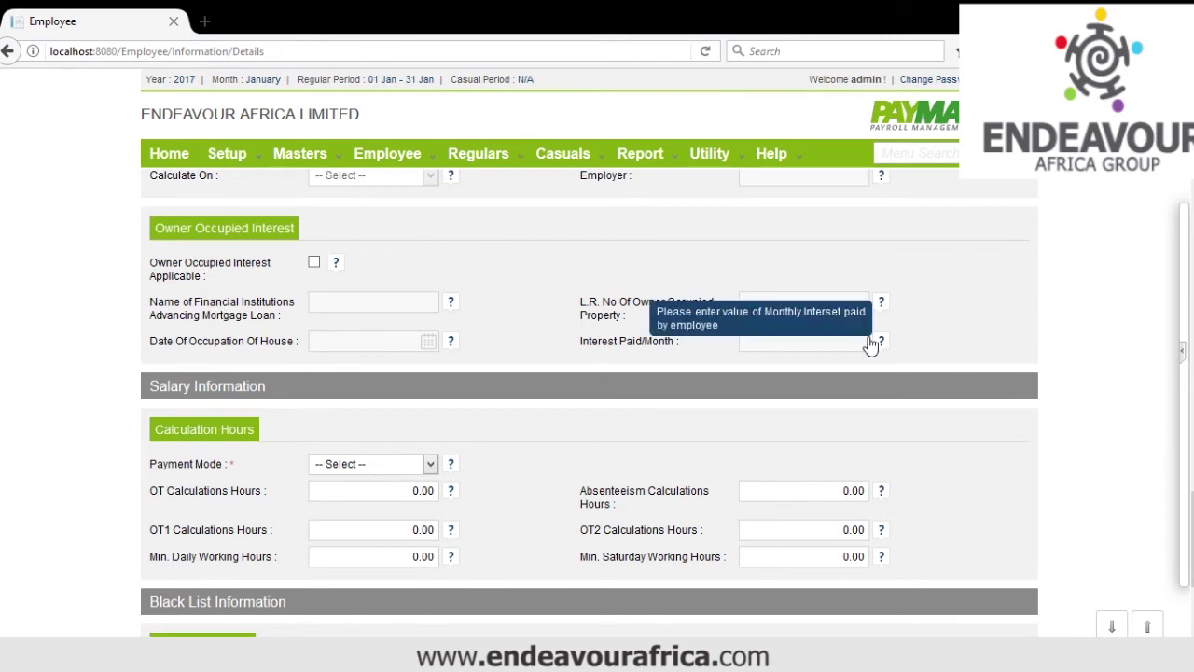
scroll(320, 366, down, 1)
scroll(320, 365, down, 3)
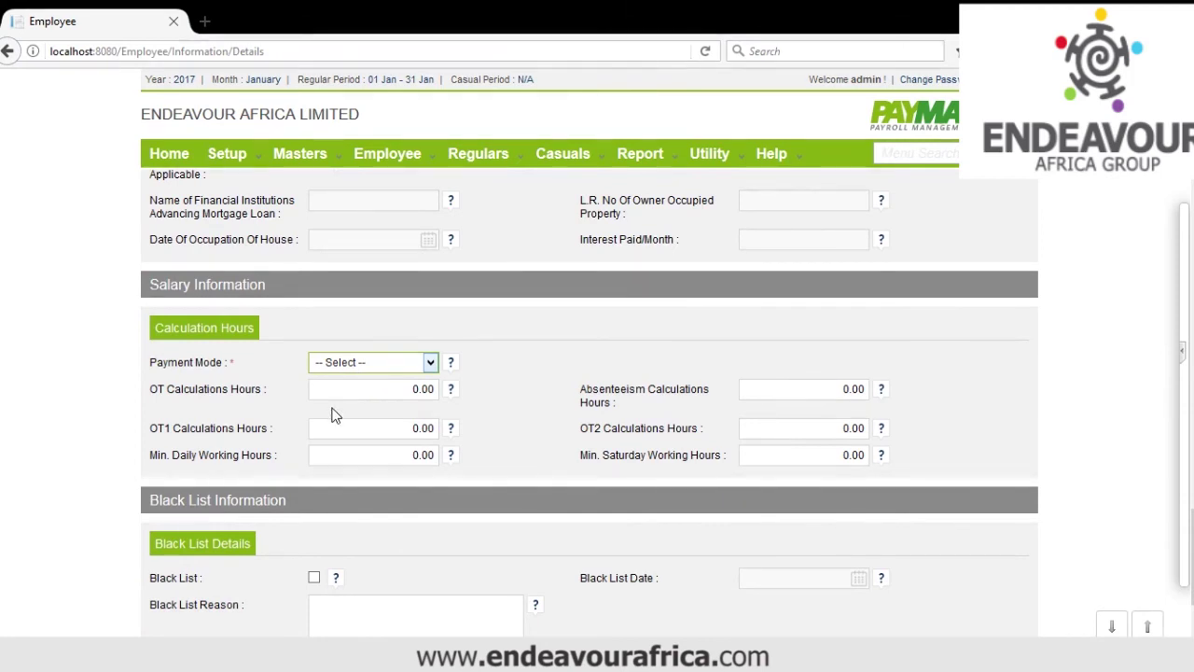
key(Down)
Step: Save the completed employee profile
scroll(461, 425, down, 1)
scroll(460, 419, down, 4)
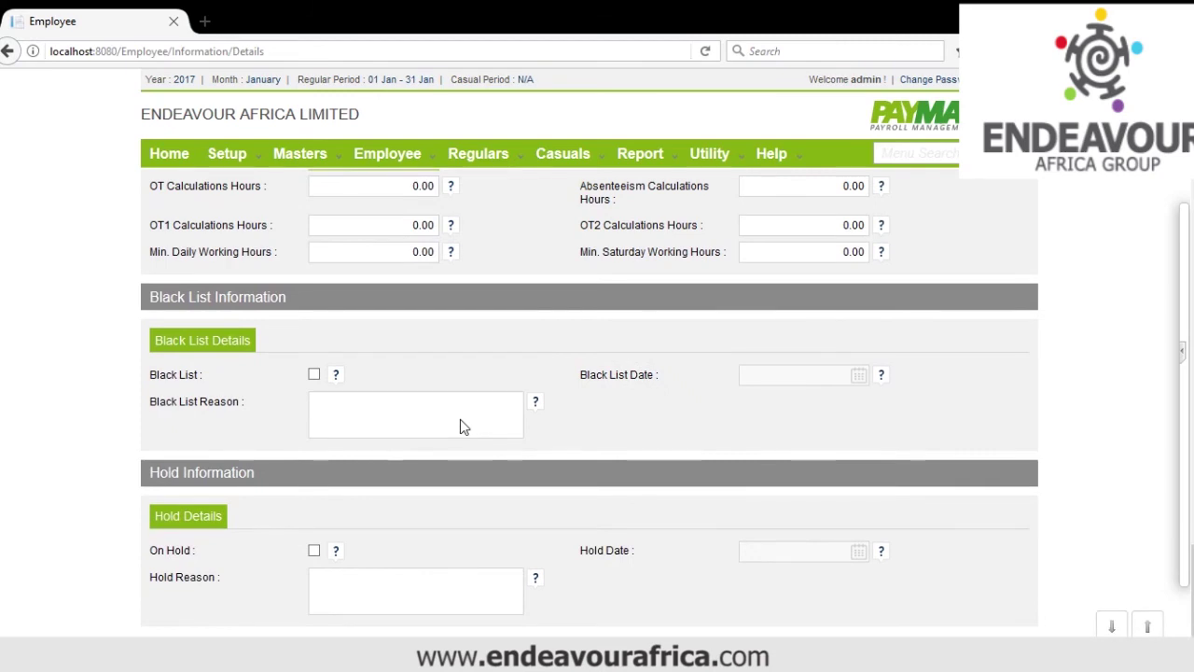
scroll(460, 426, down, 1)
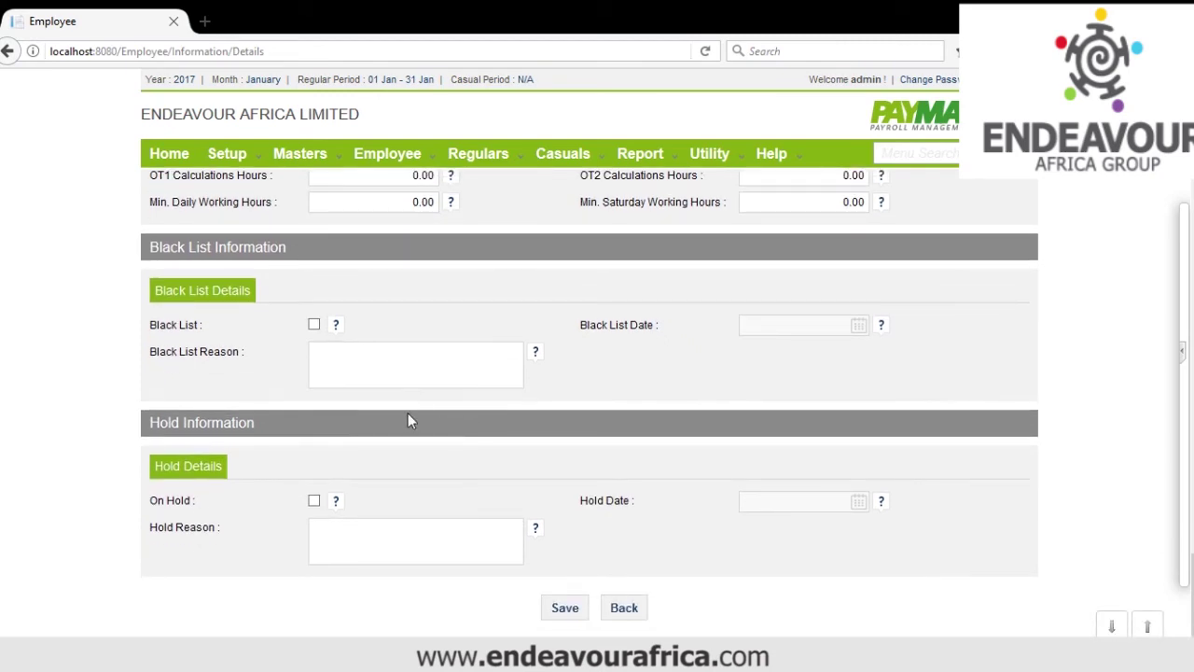
click(562, 611)
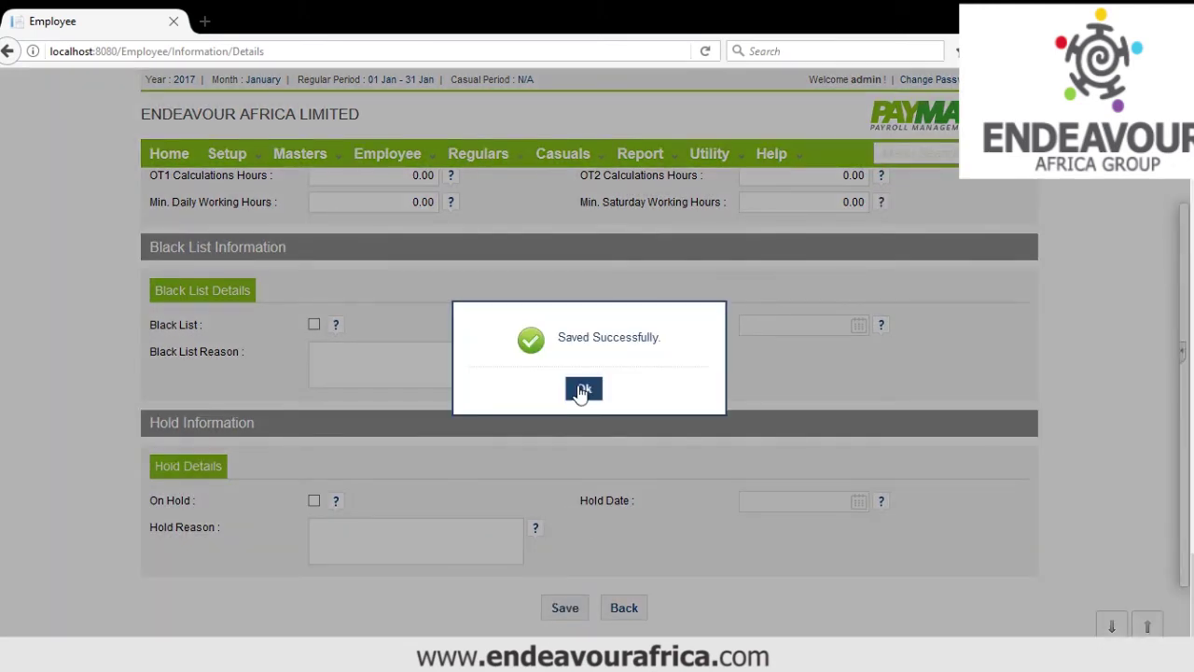
Step: Dismiss the save confirmation, reopen EAL001 from the employee list and show its section menu
click(583, 390)
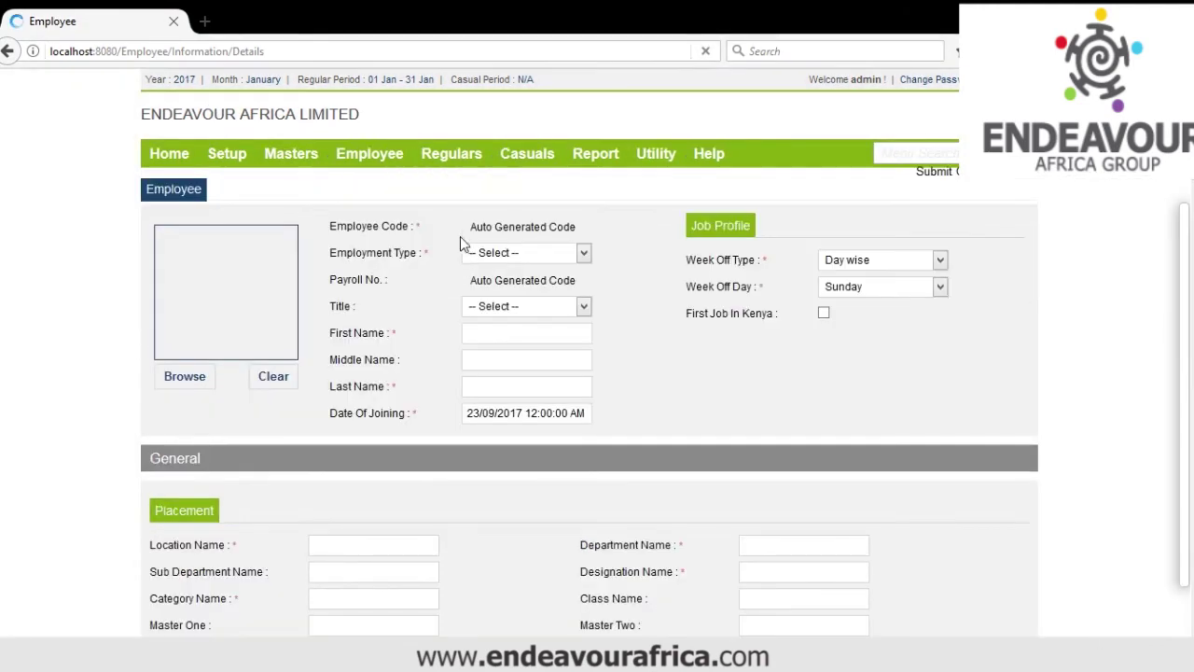
mouse_move(371, 176)
click(396, 190)
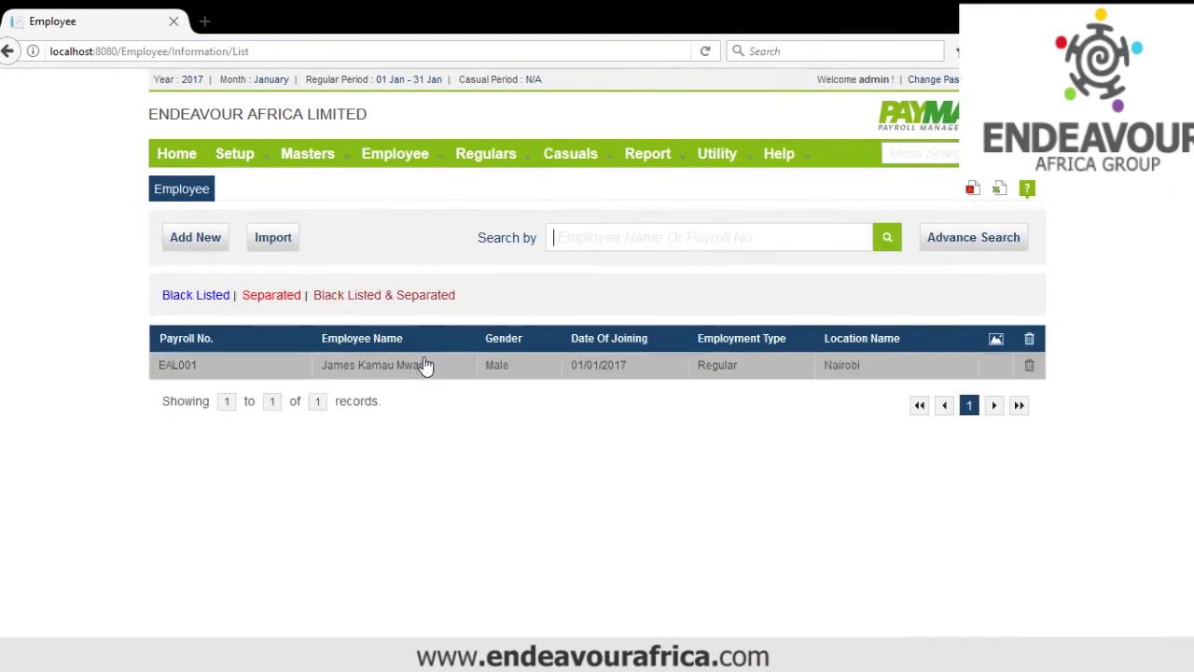
click(422, 370)
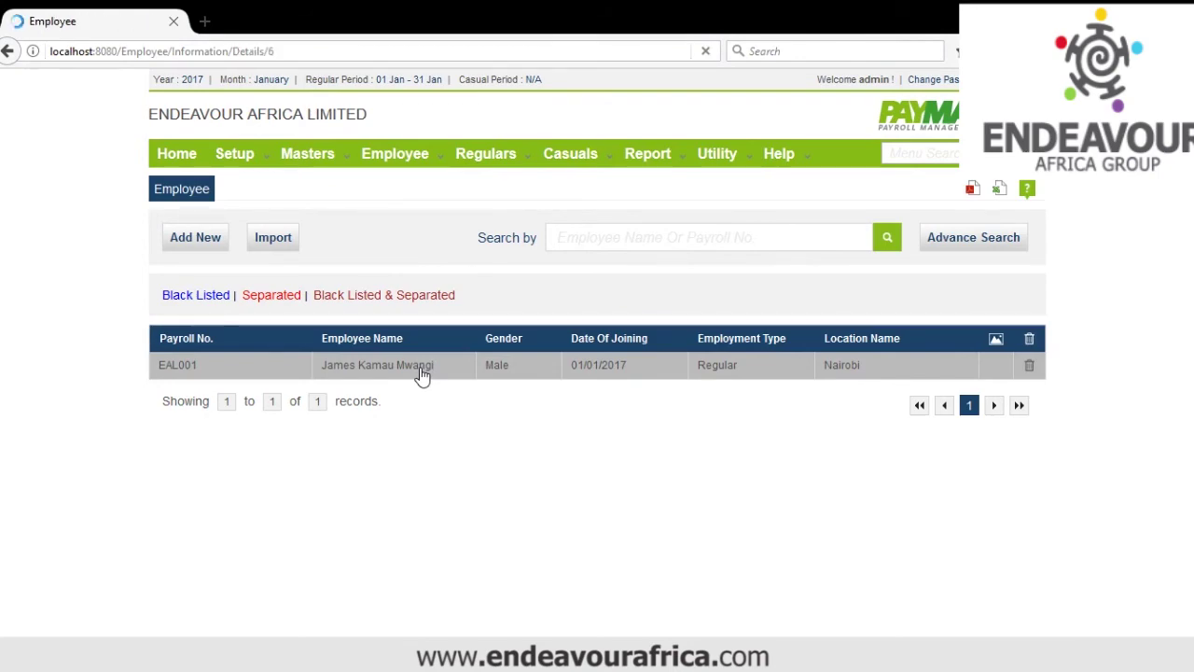
scroll(448, 373, down, 5)
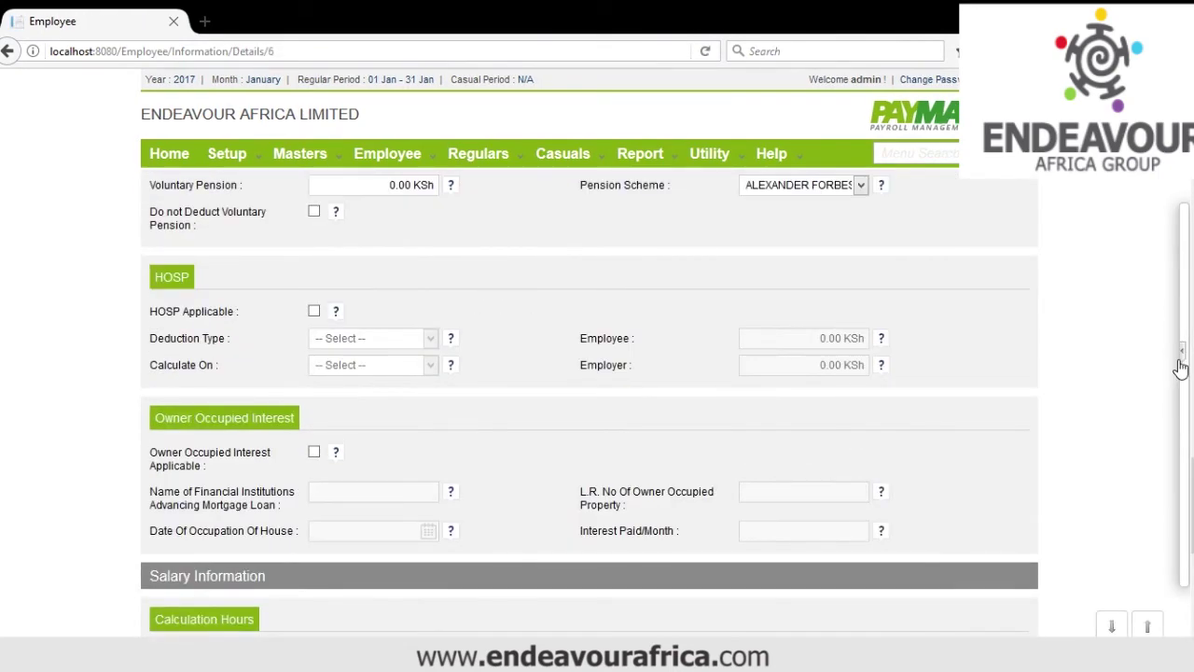
scroll(1180, 366, up, 5)
click(1177, 358)
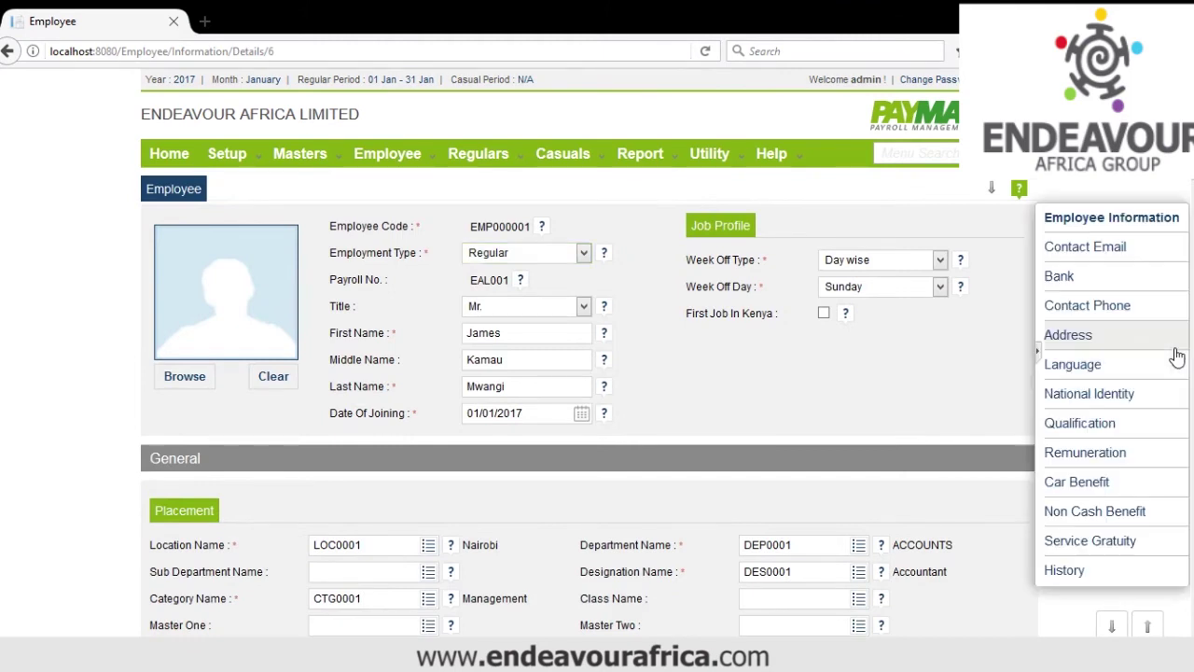
Step: Add and save a Personal contact e-mail address for EAL001, then go to Bank
click(1085, 247)
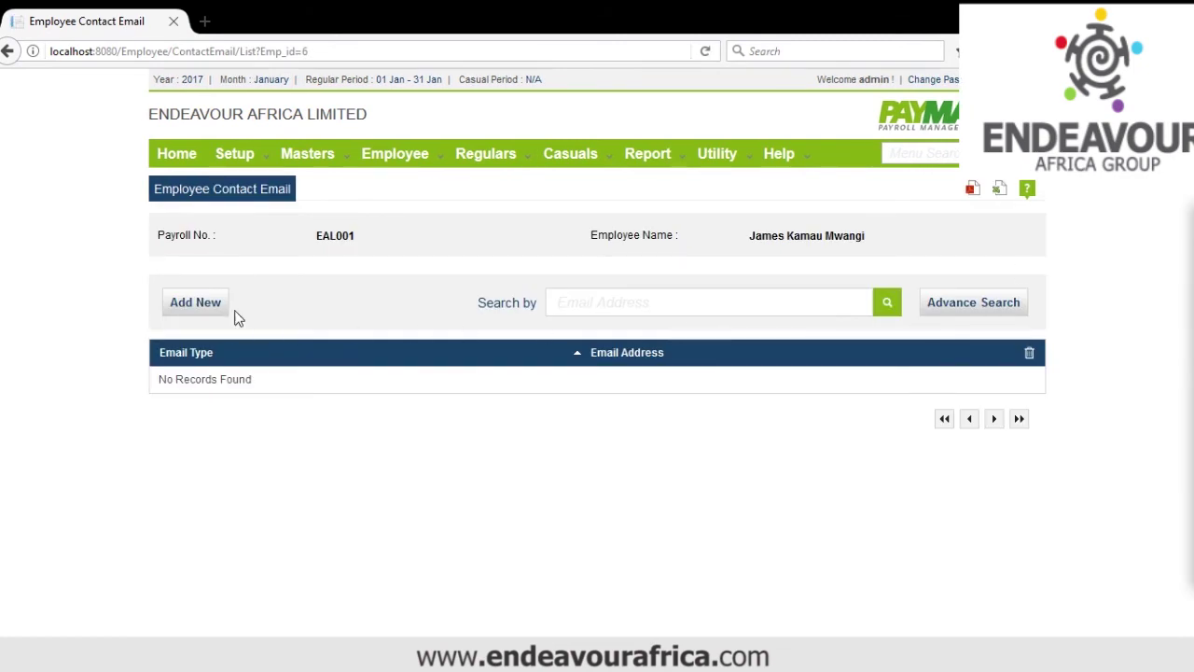
click(206, 302)
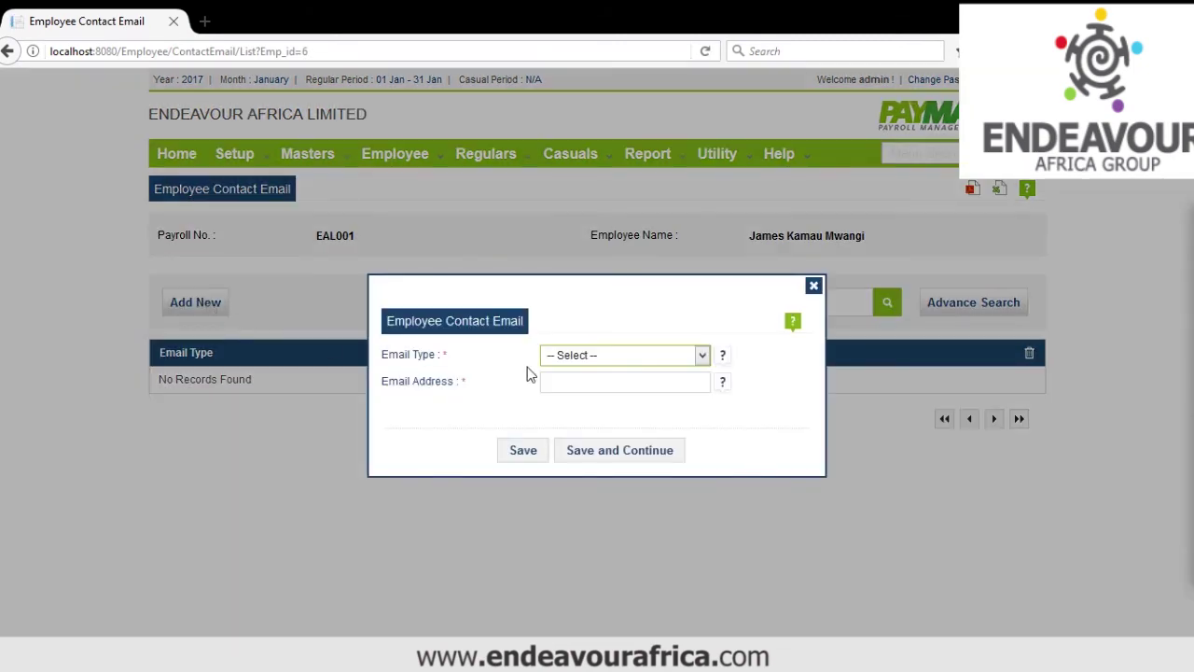
key(Down)
click(572, 391)
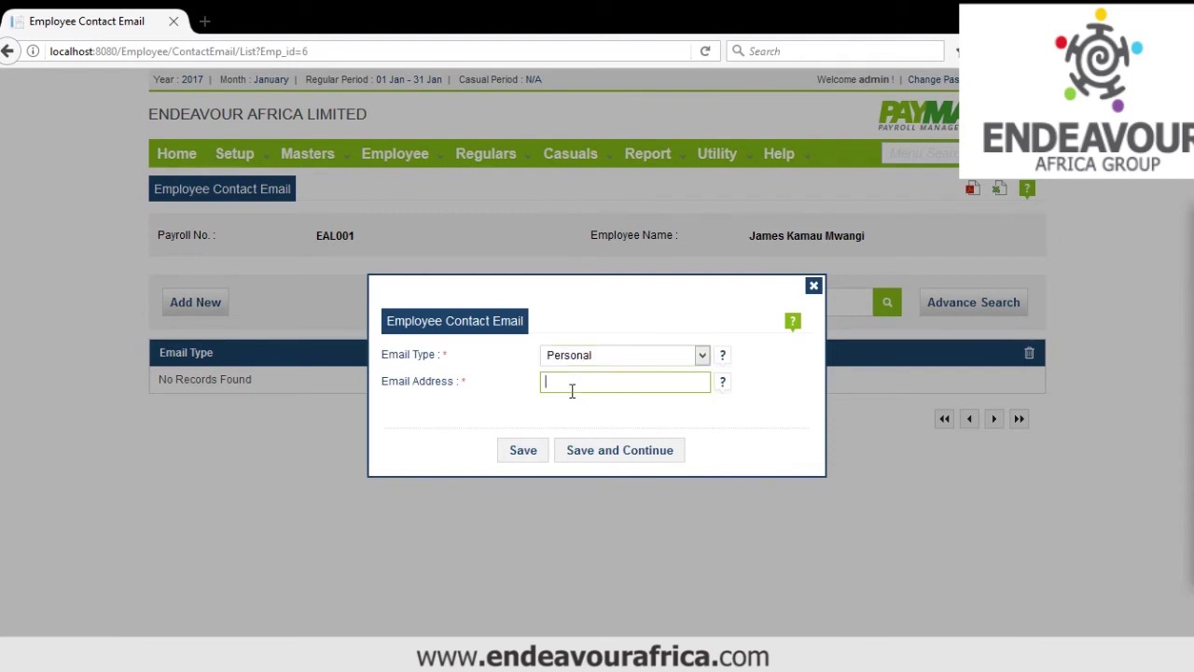
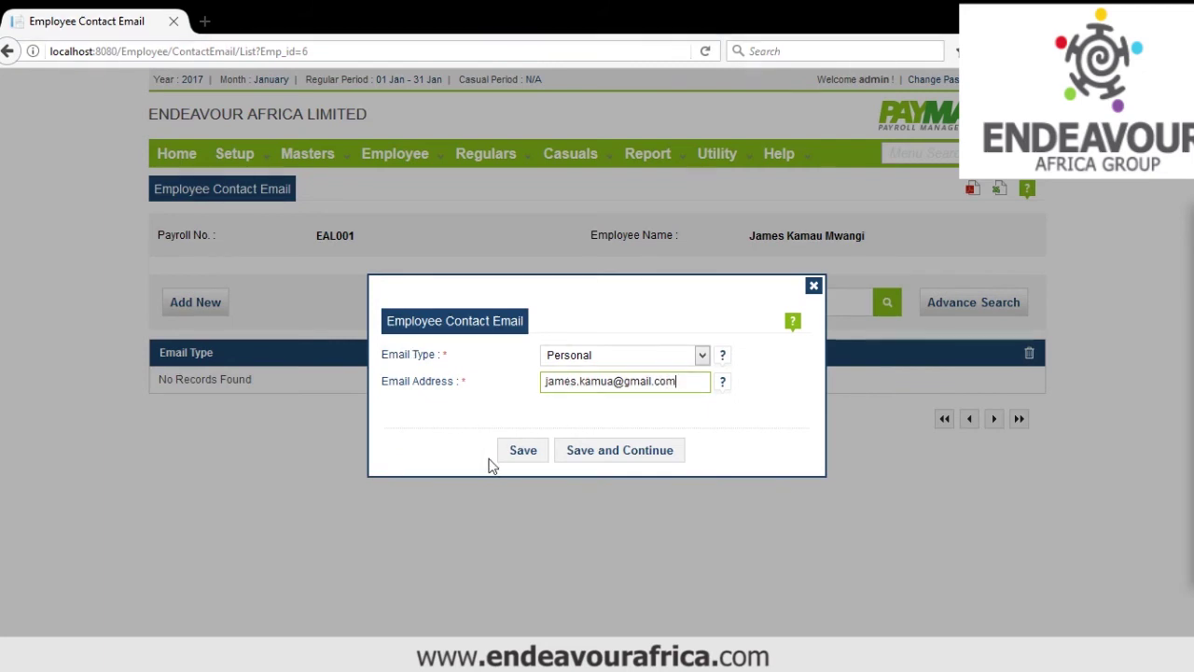
click(500, 455)
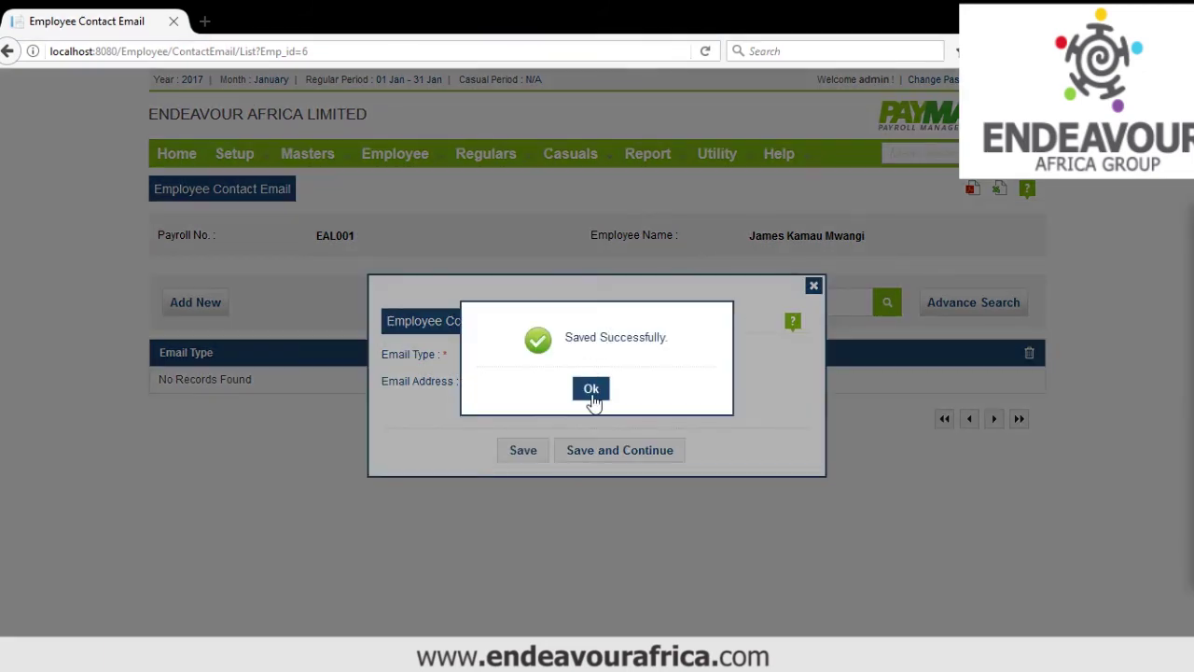
click(590, 395)
mouse_move(1191, 365)
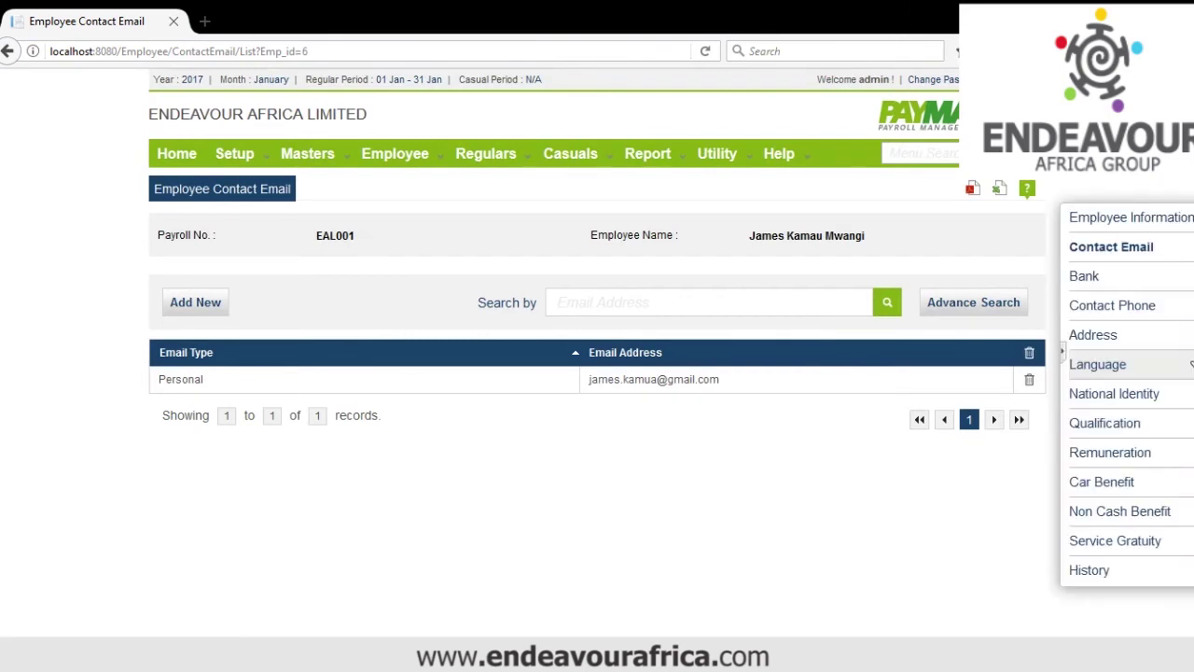
click(1118, 289)
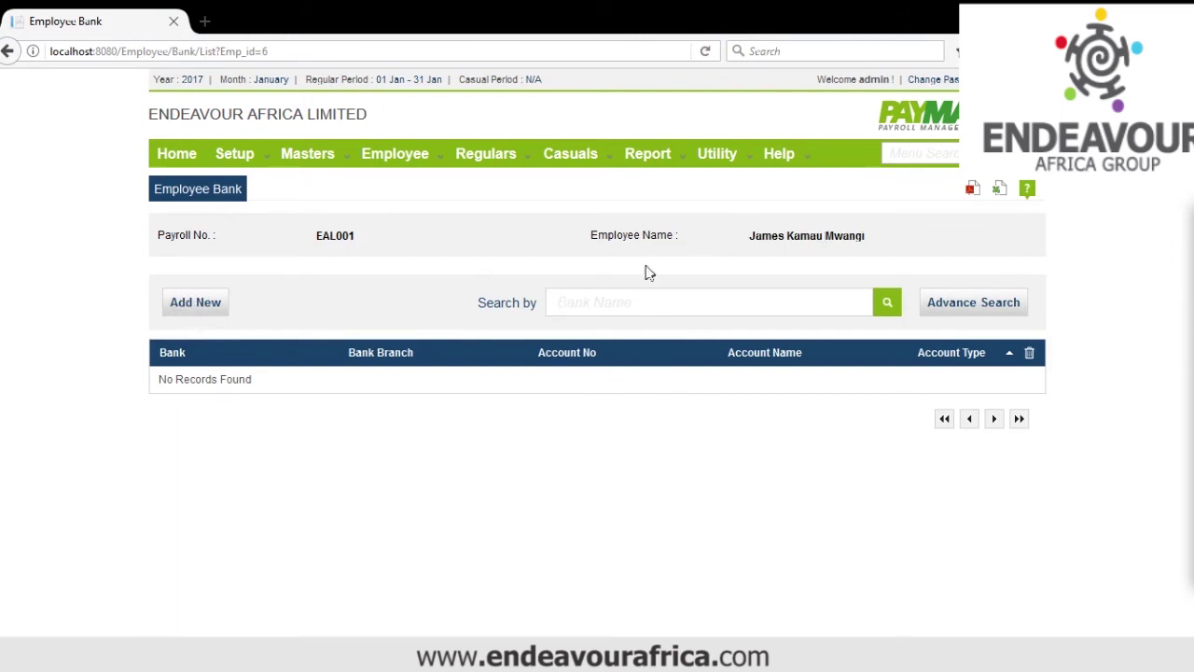
Step: Start a new Nakuru-branch bank record with the employee's account number and account name
drag(864, 238, 744, 247)
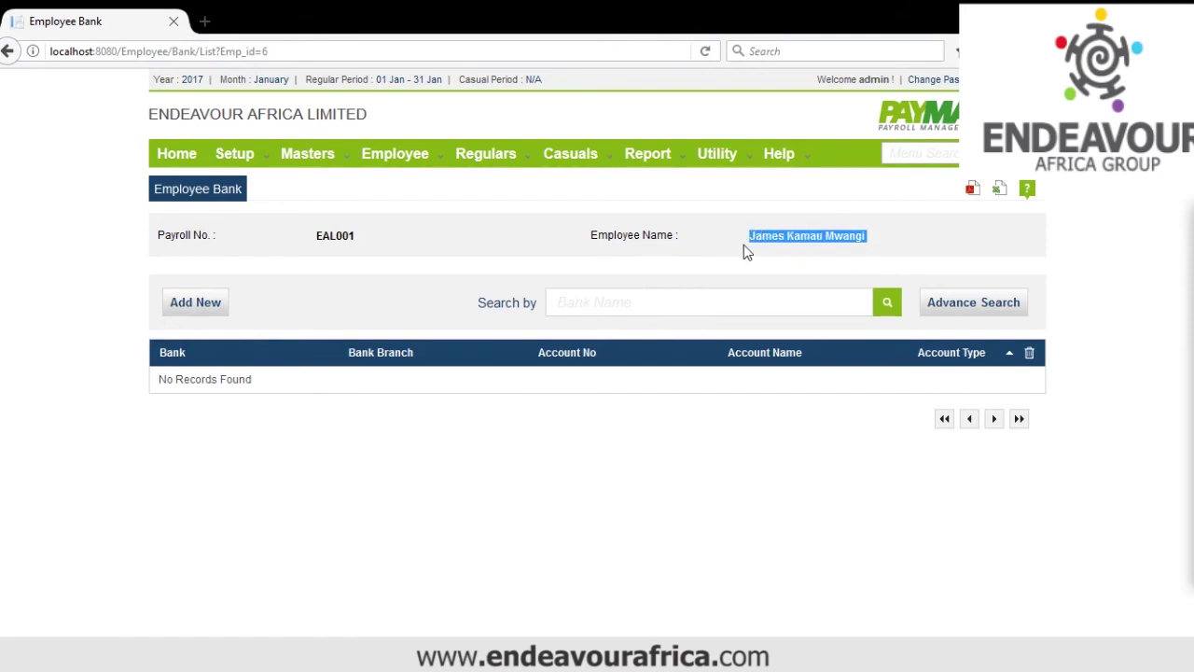
click(195, 306)
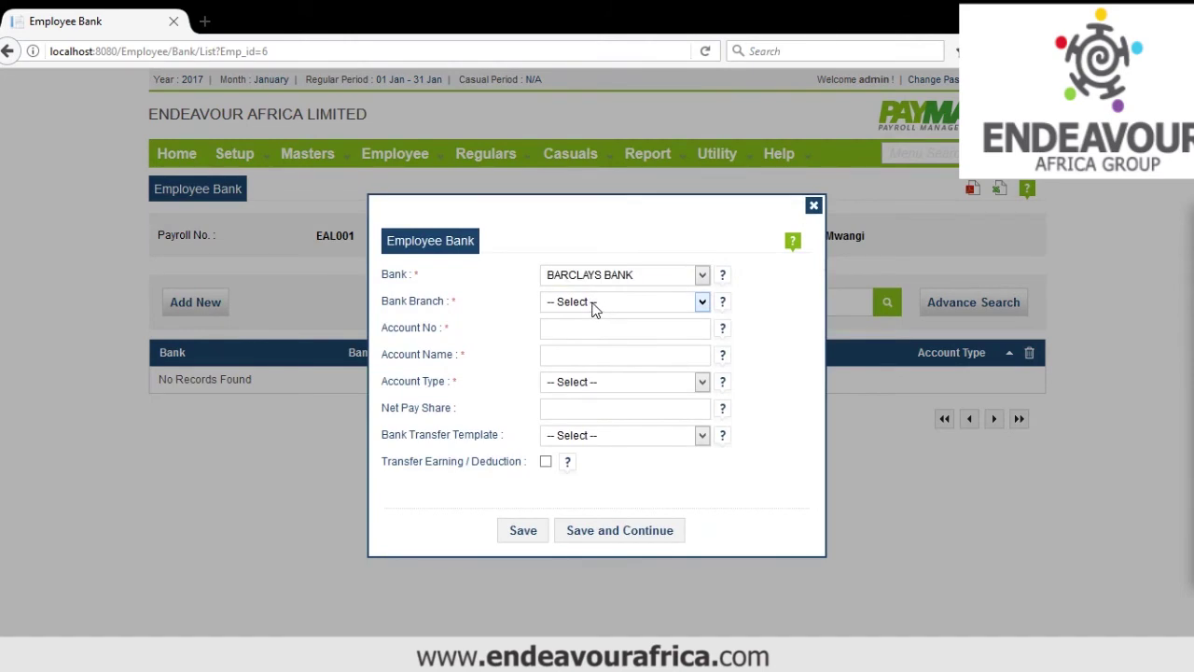
key(n)
click(587, 330)
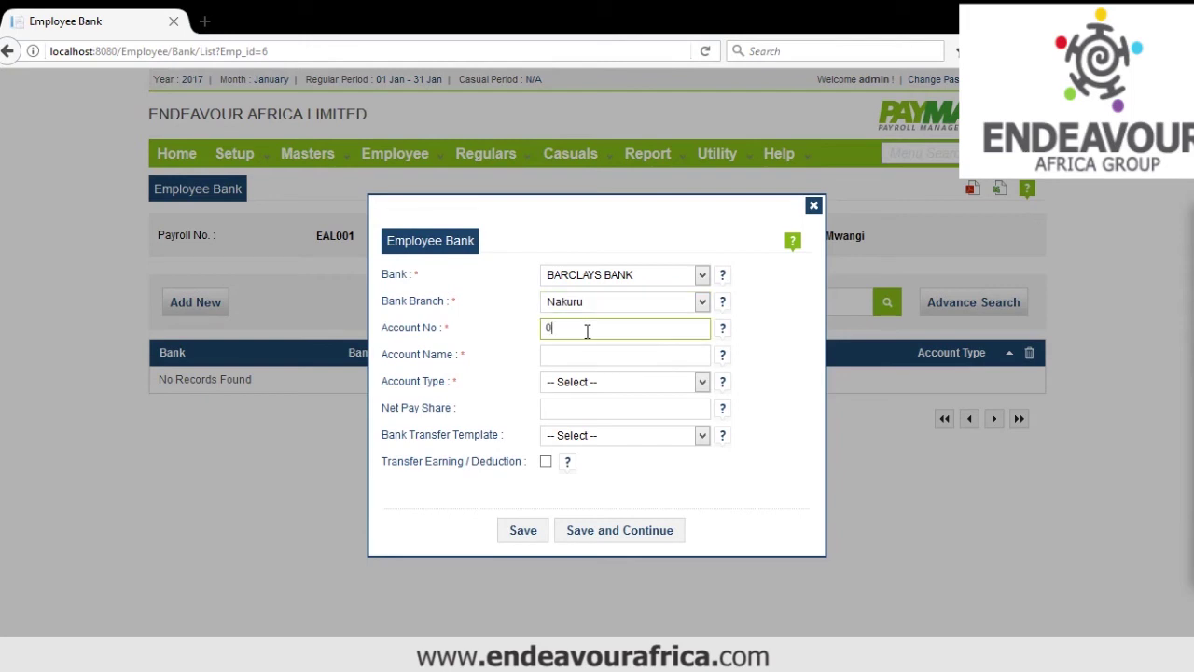
click(594, 354)
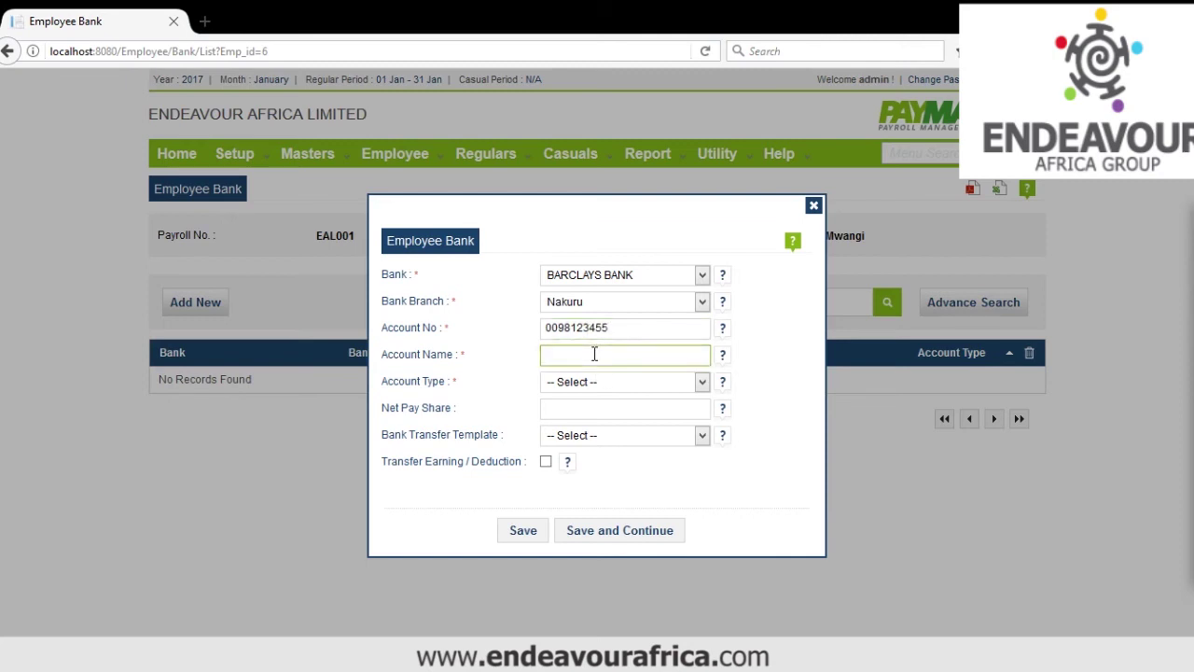
Step: Make it a Salary A/c receiving 100% of net pay and save it
key(Tab)
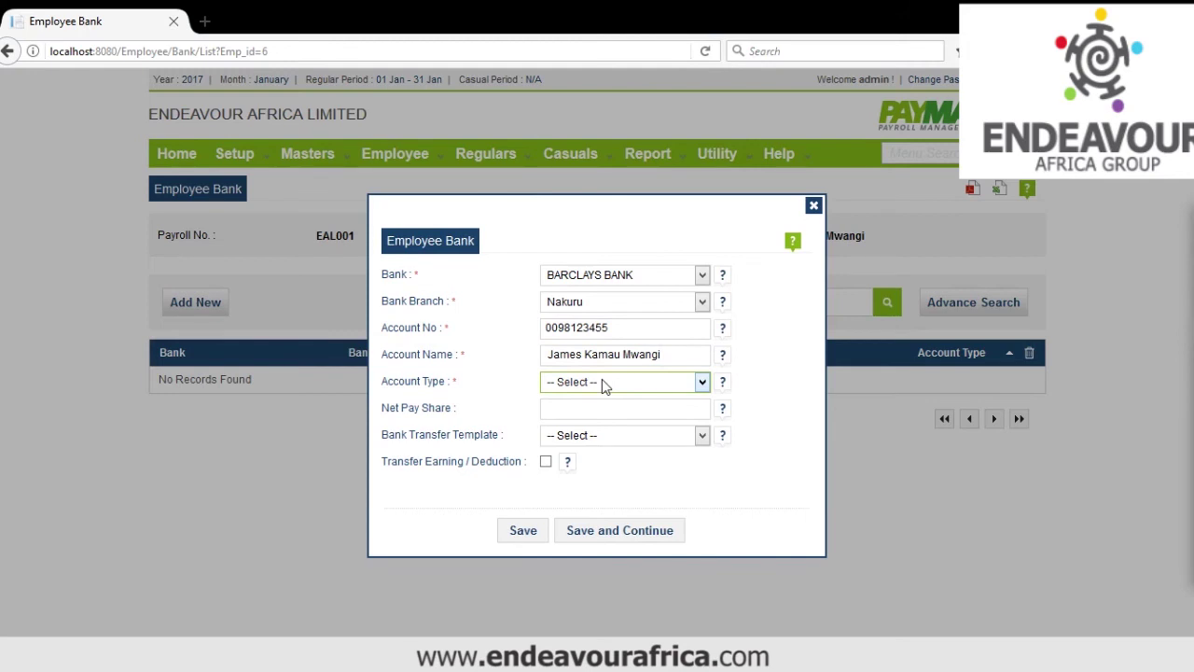
key(Down)
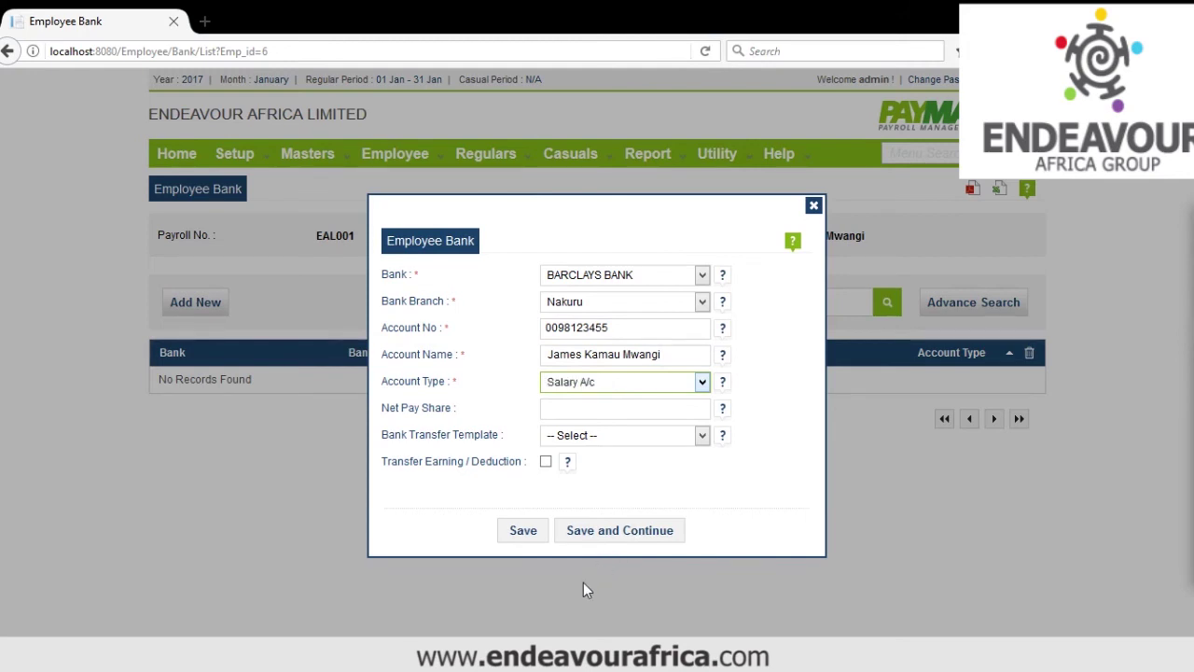
click(603, 407)
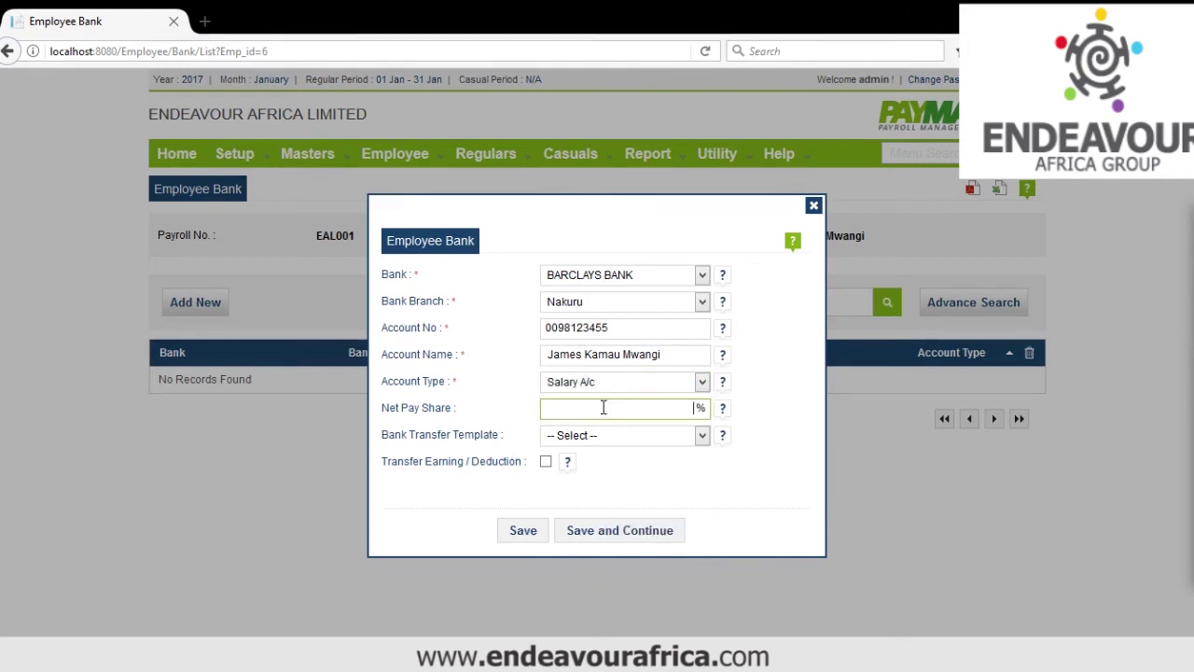
text(100)
key(Tab)
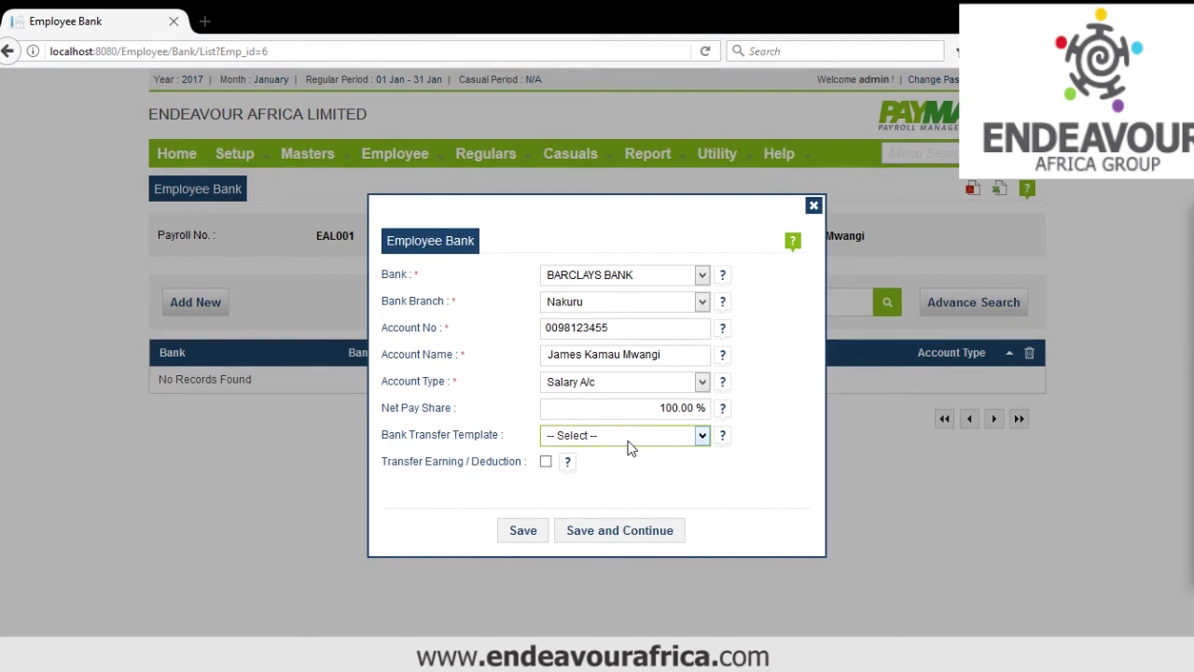
click(518, 531)
click(588, 390)
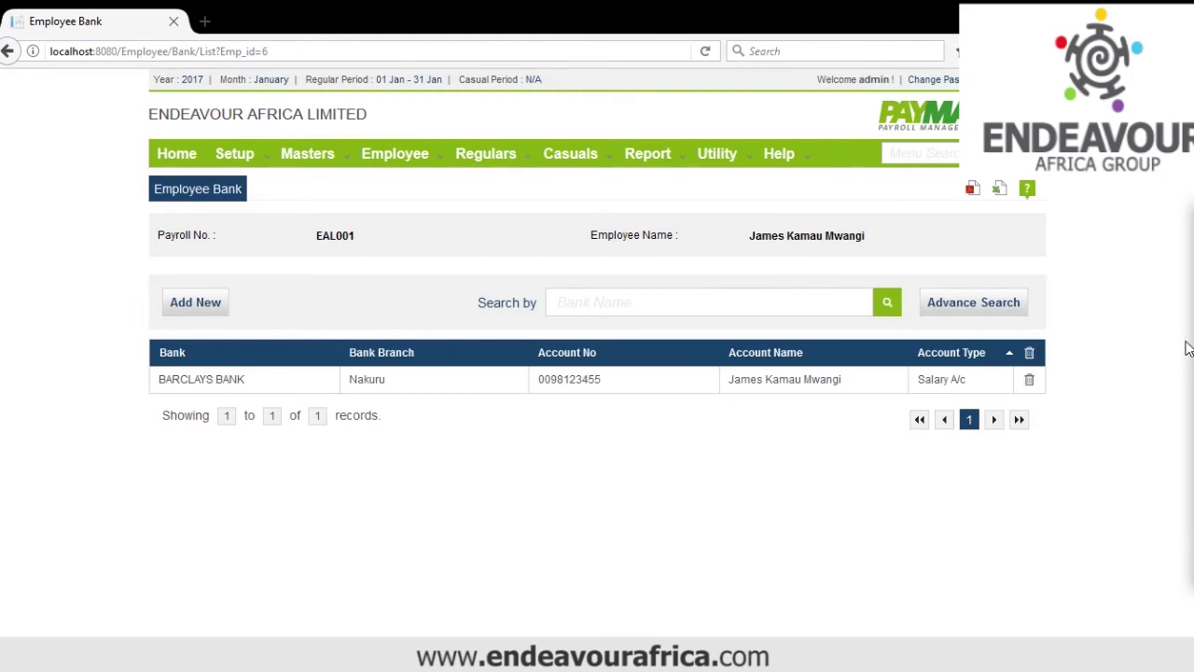
click(1187, 353)
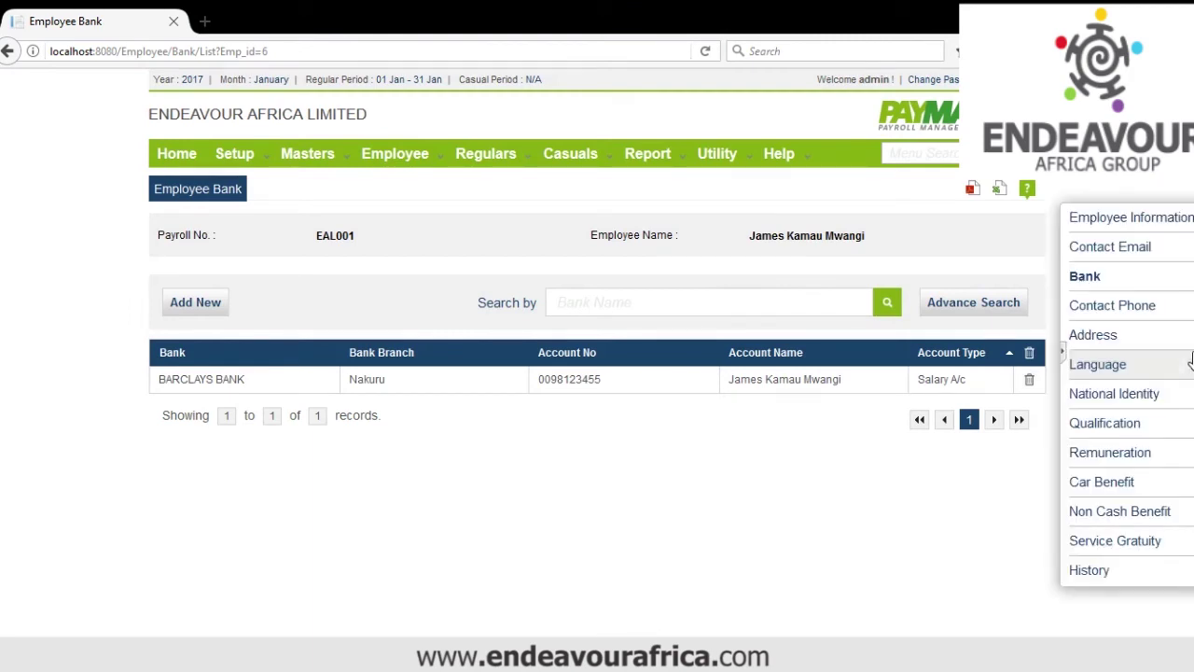
Step: Save the employee's mobile number as a Mobile contact phone marked Default
click(1128, 314)
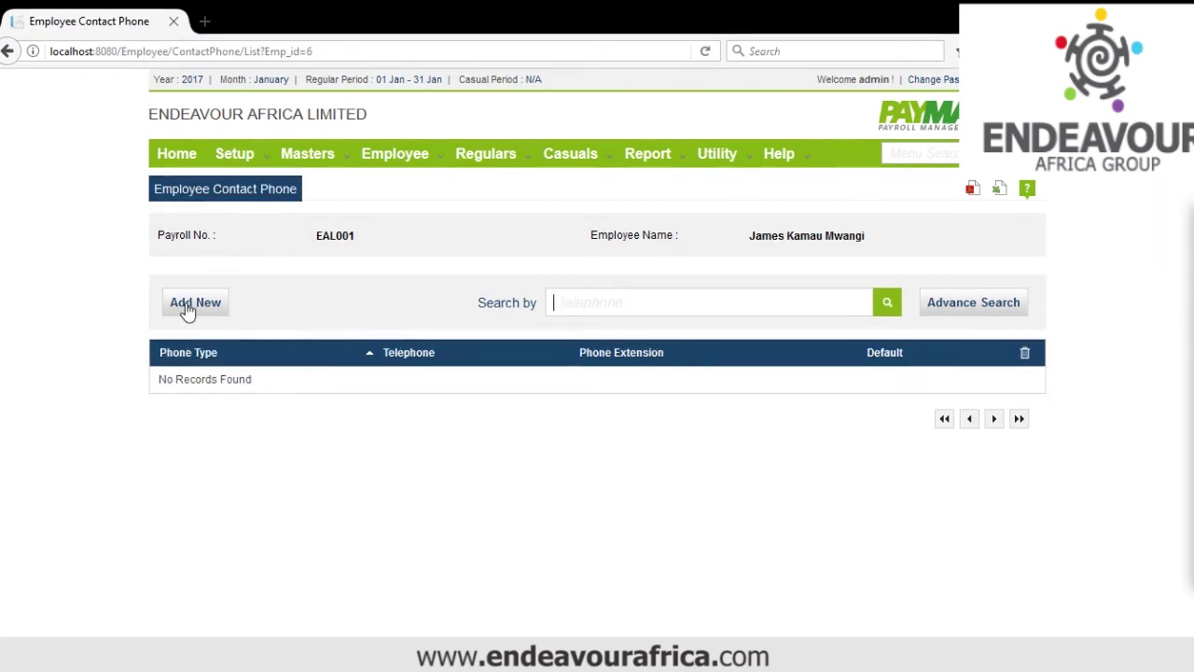
click(187, 304)
click(600, 330)
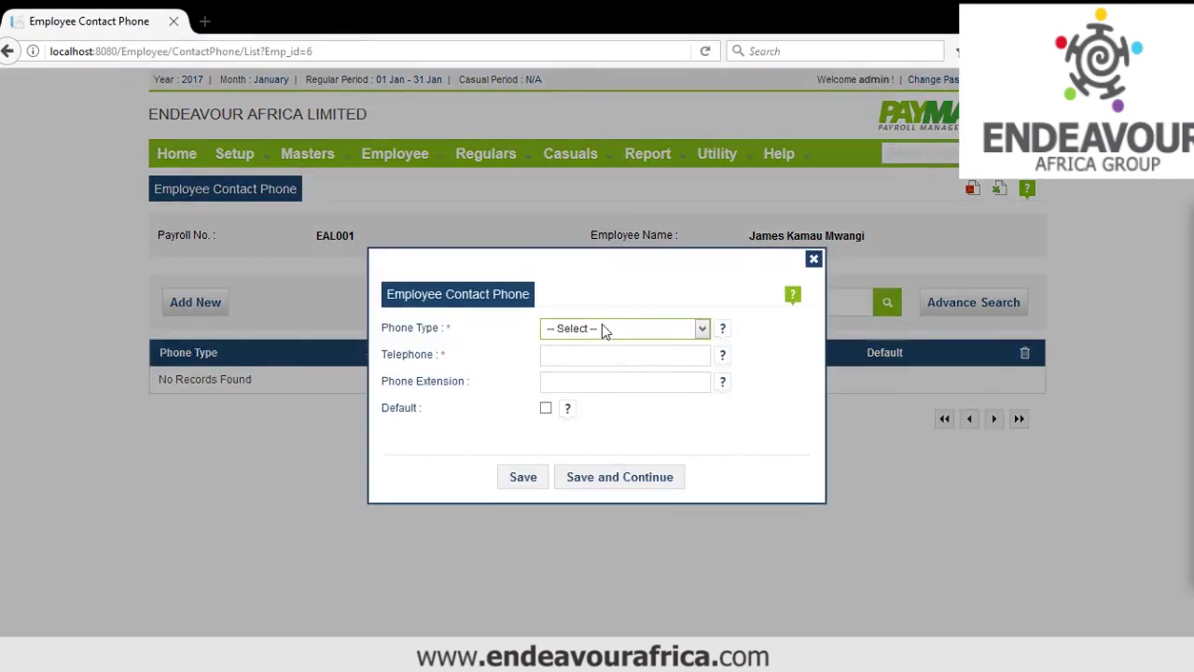
click(583, 357)
click(583, 356)
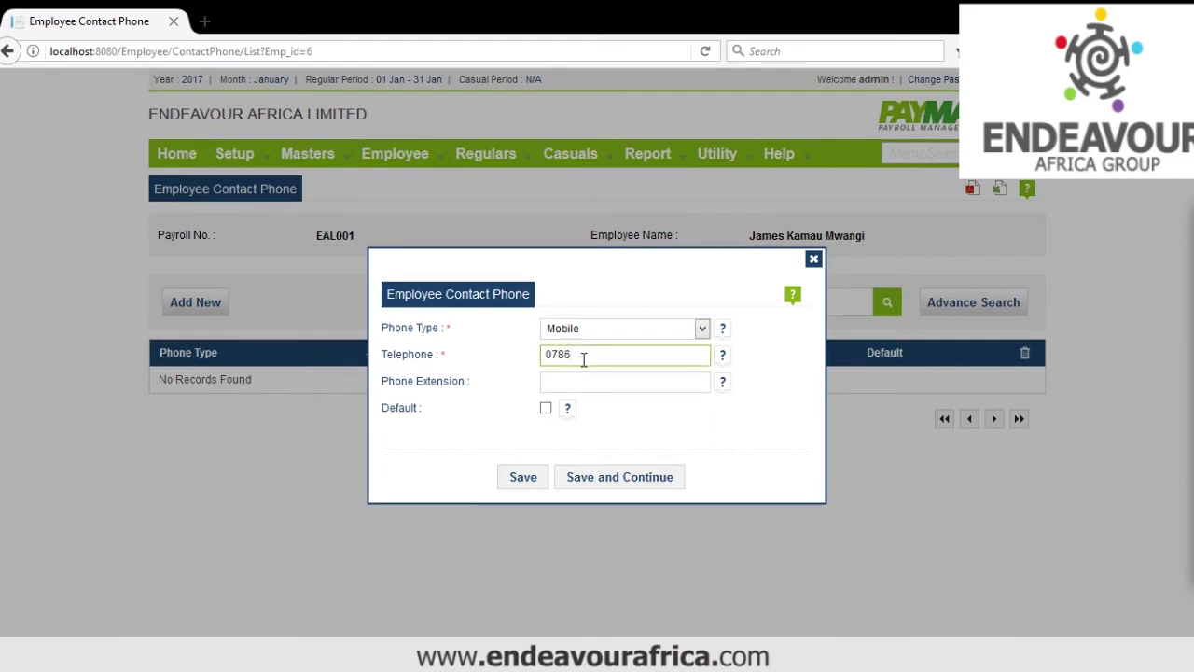
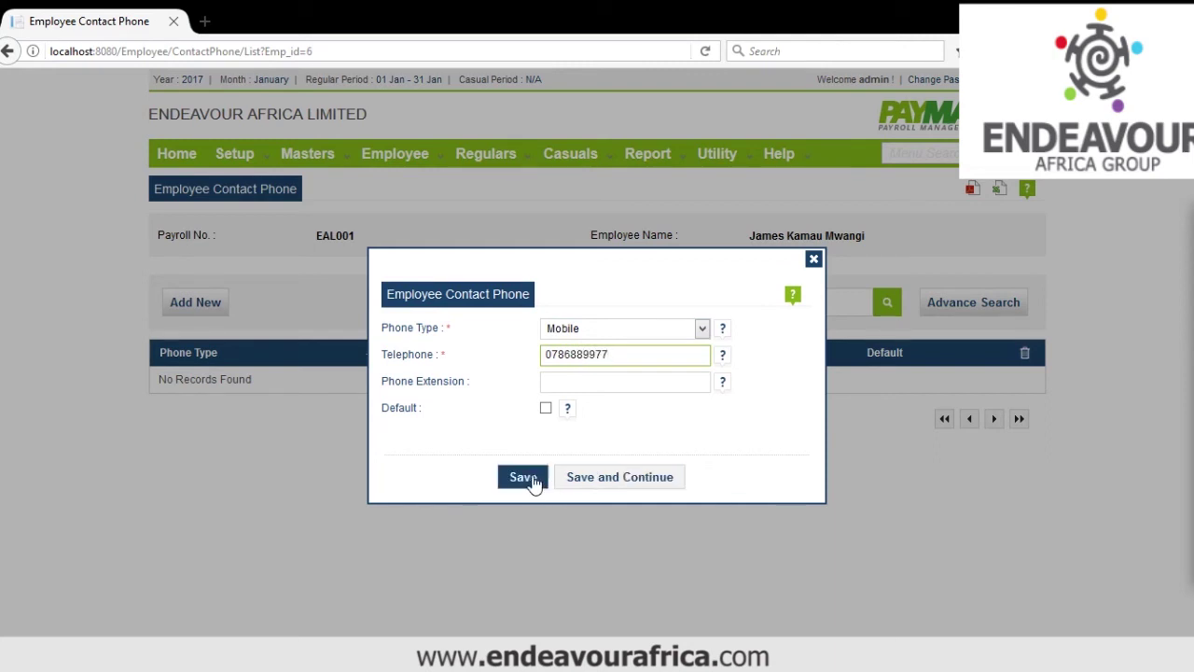
click(545, 409)
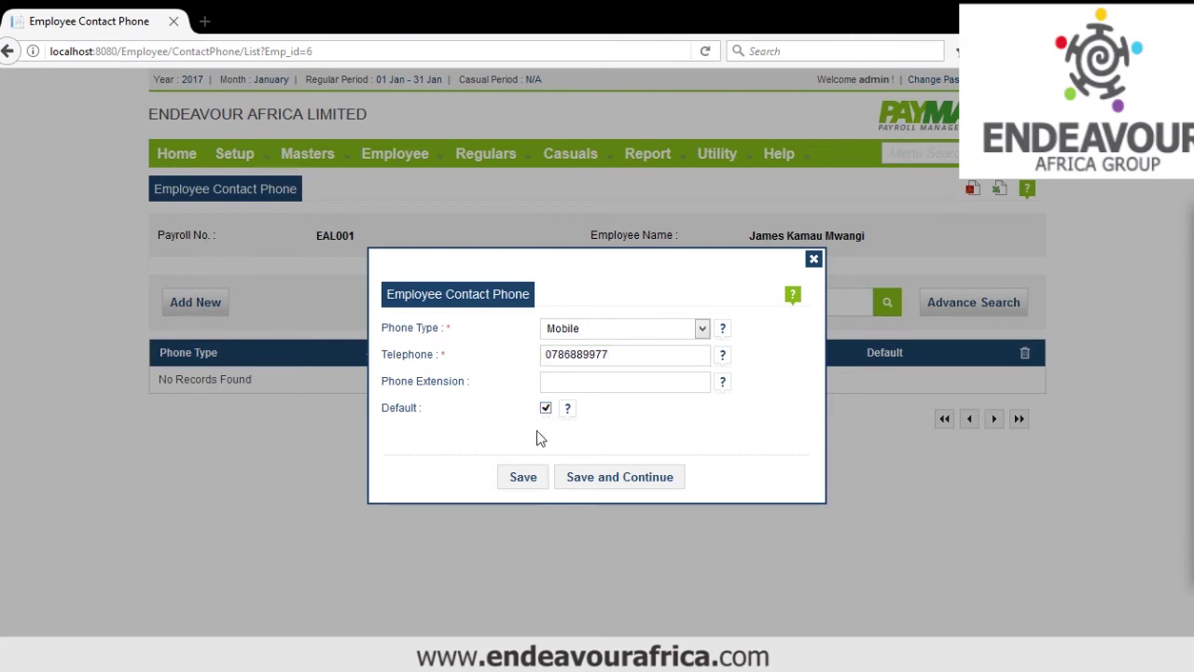
click(524, 478)
click(576, 392)
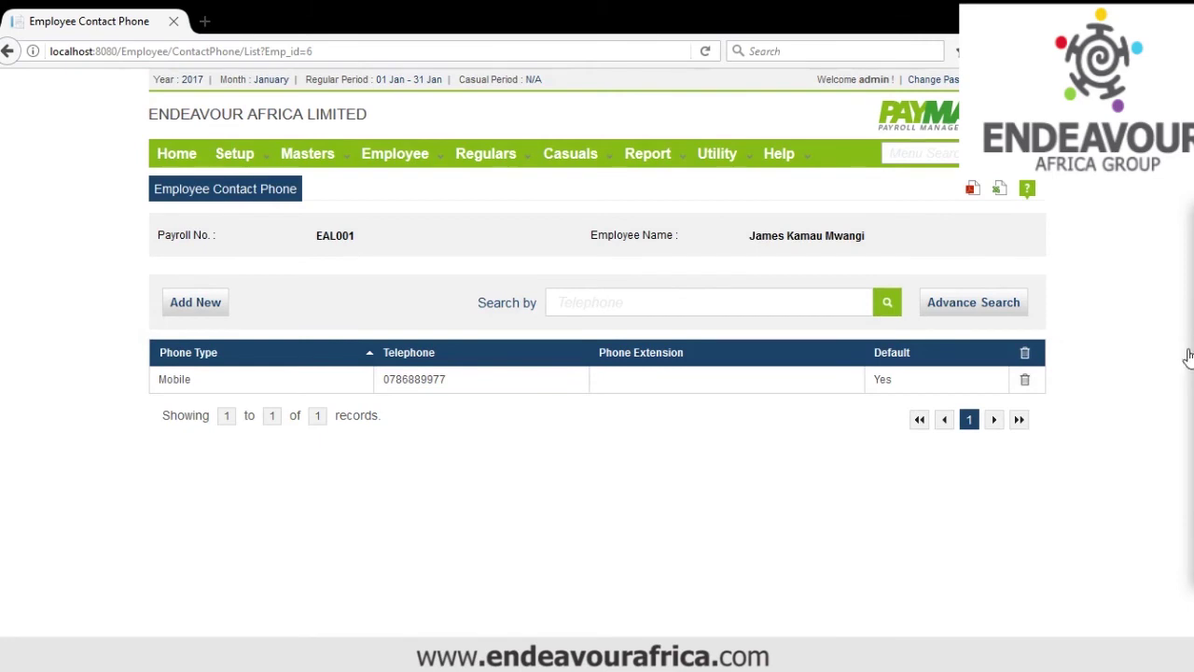
mouse_move(1187, 354)
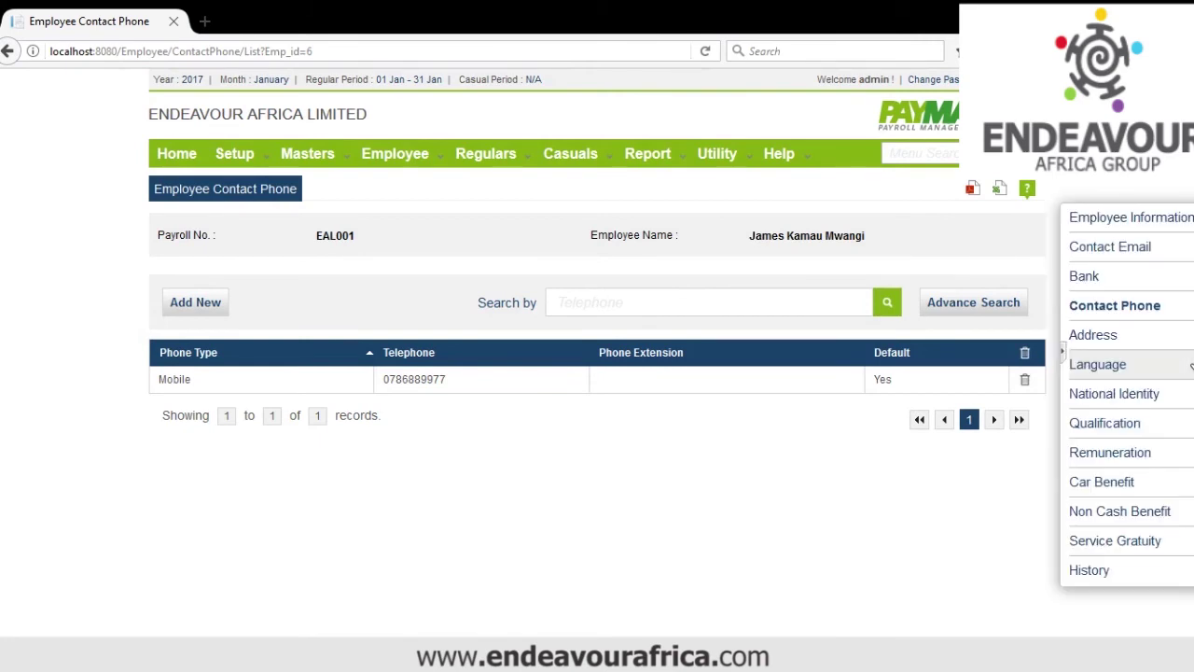
click(1136, 344)
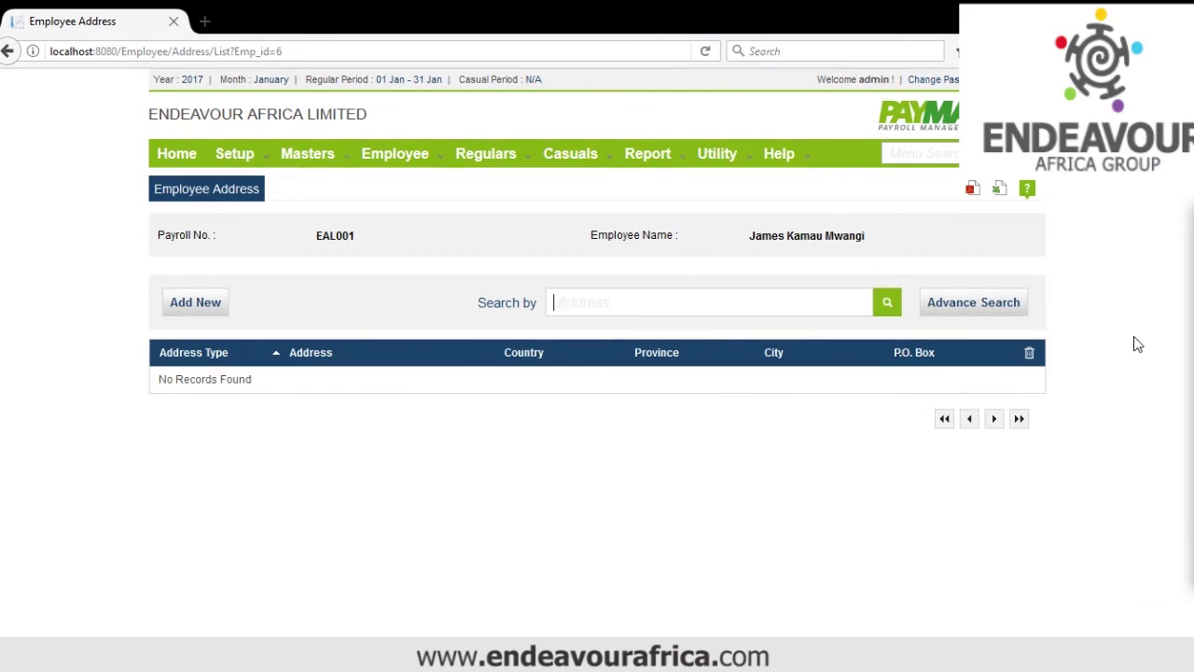
click(195, 302)
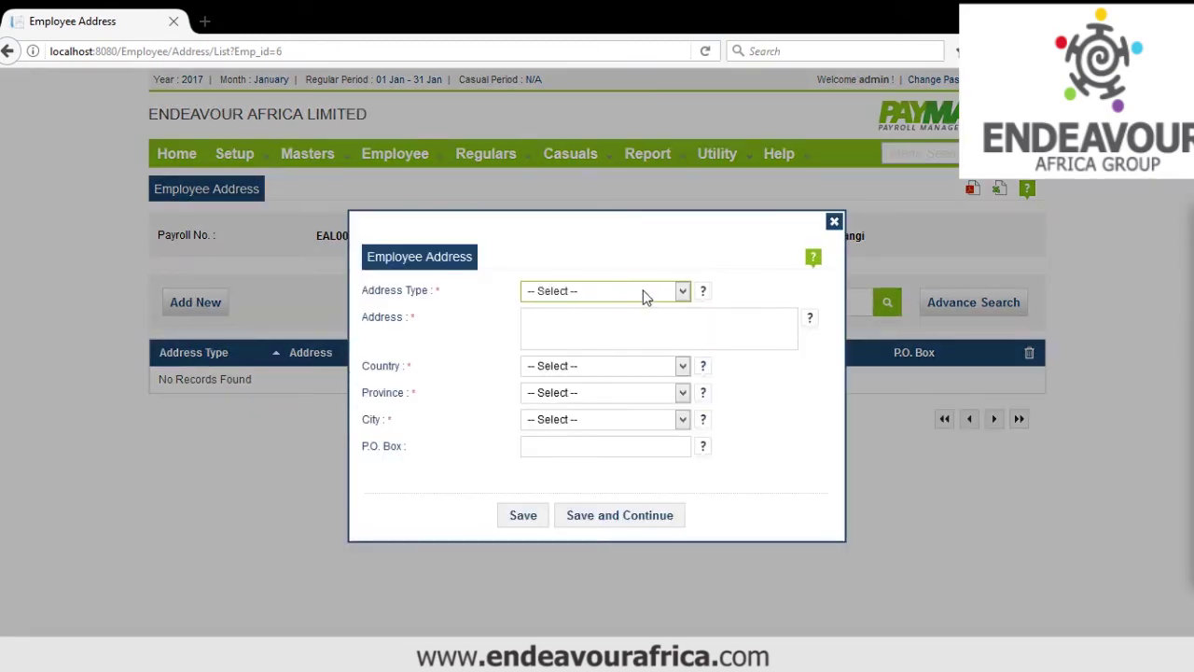
key(Down)
click(545, 322)
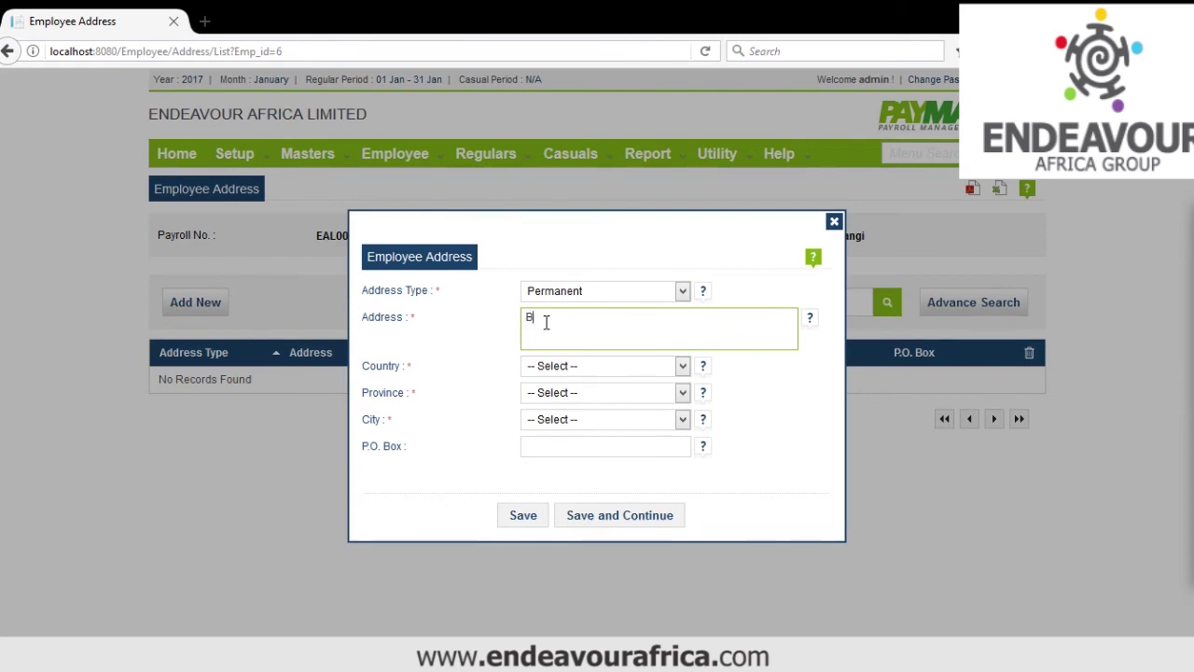
text(Buru Phase 1)
click(580, 375)
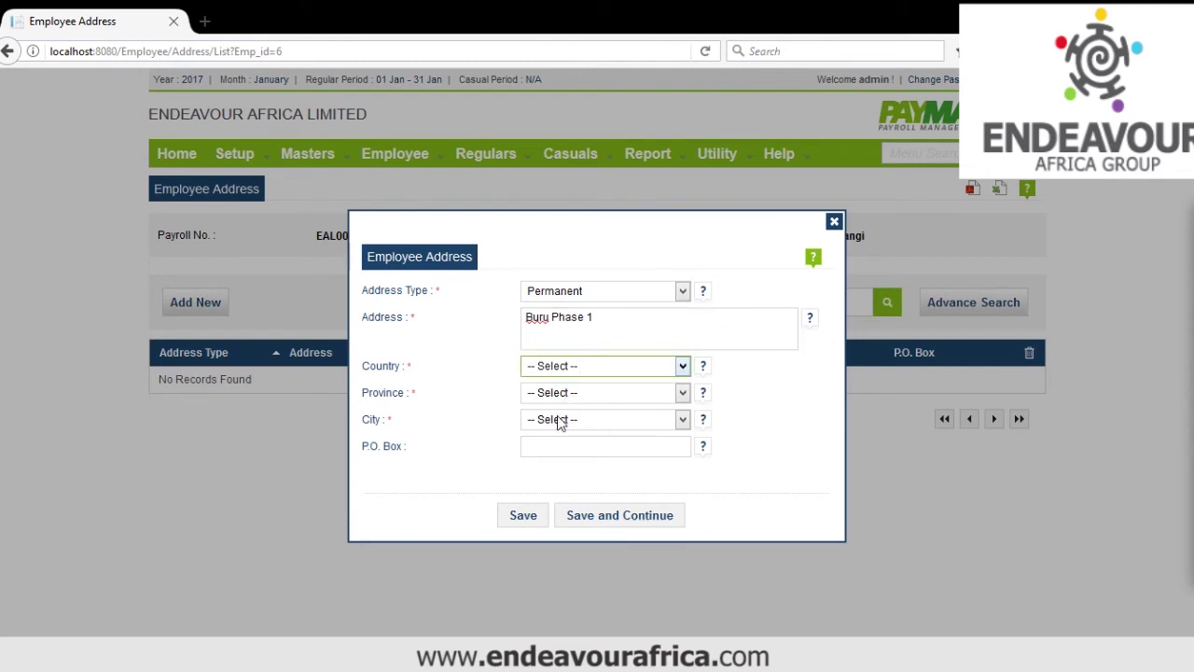
key(k)
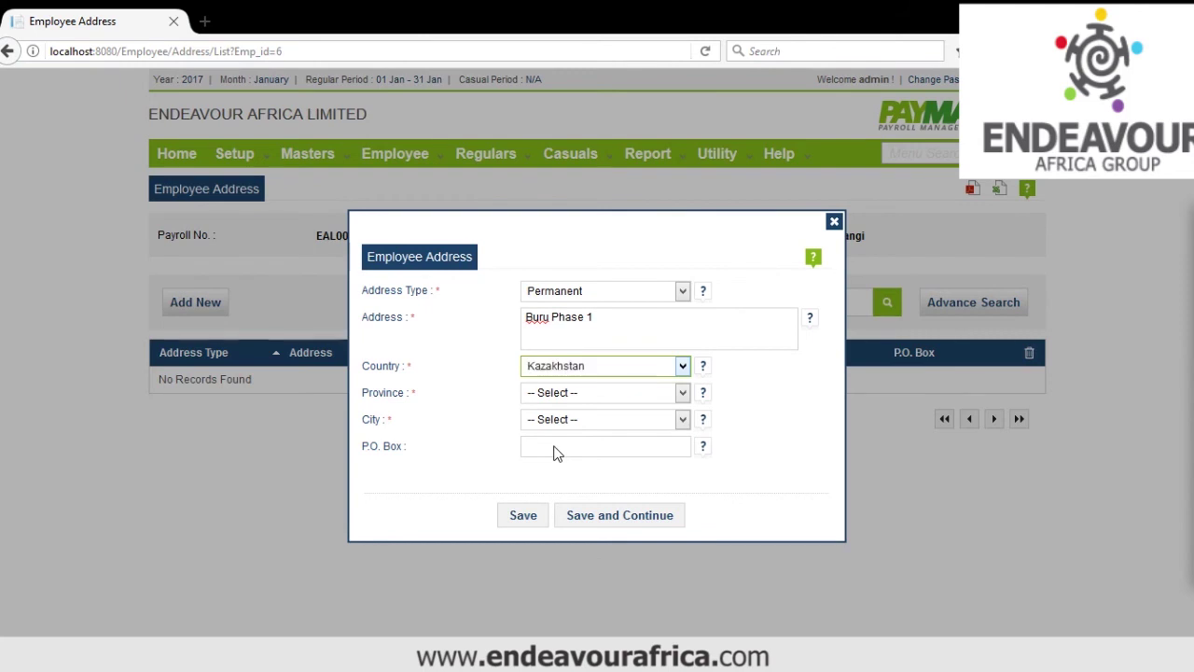
key(k)
key(Up)
key(Down)
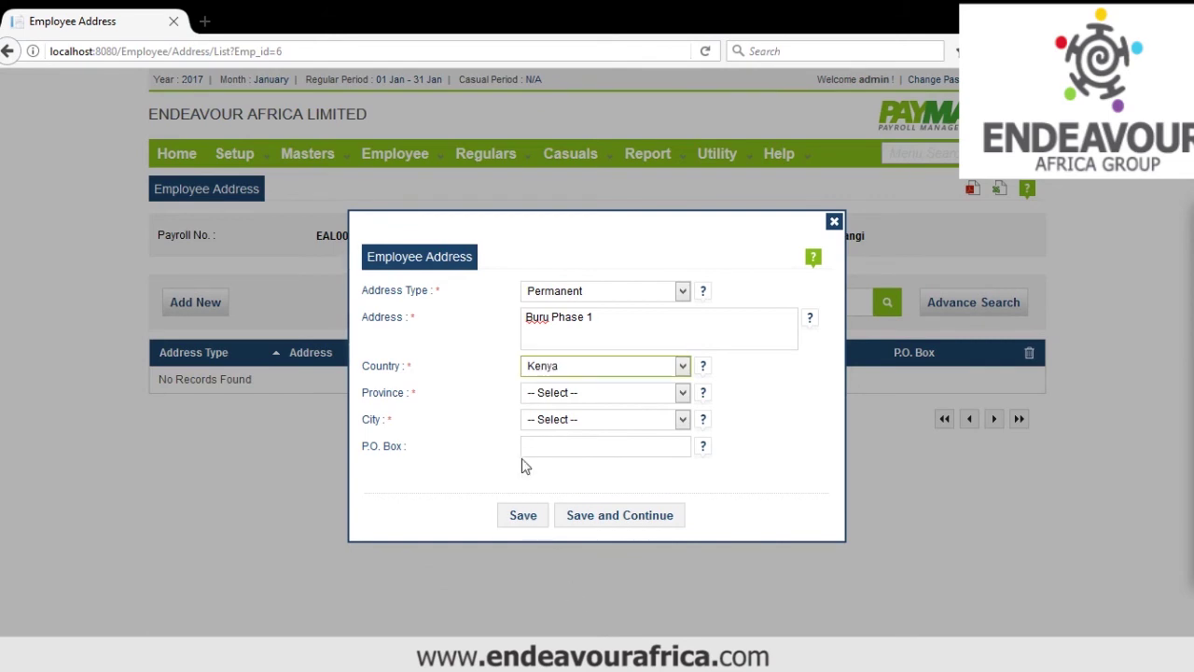
click(553, 396)
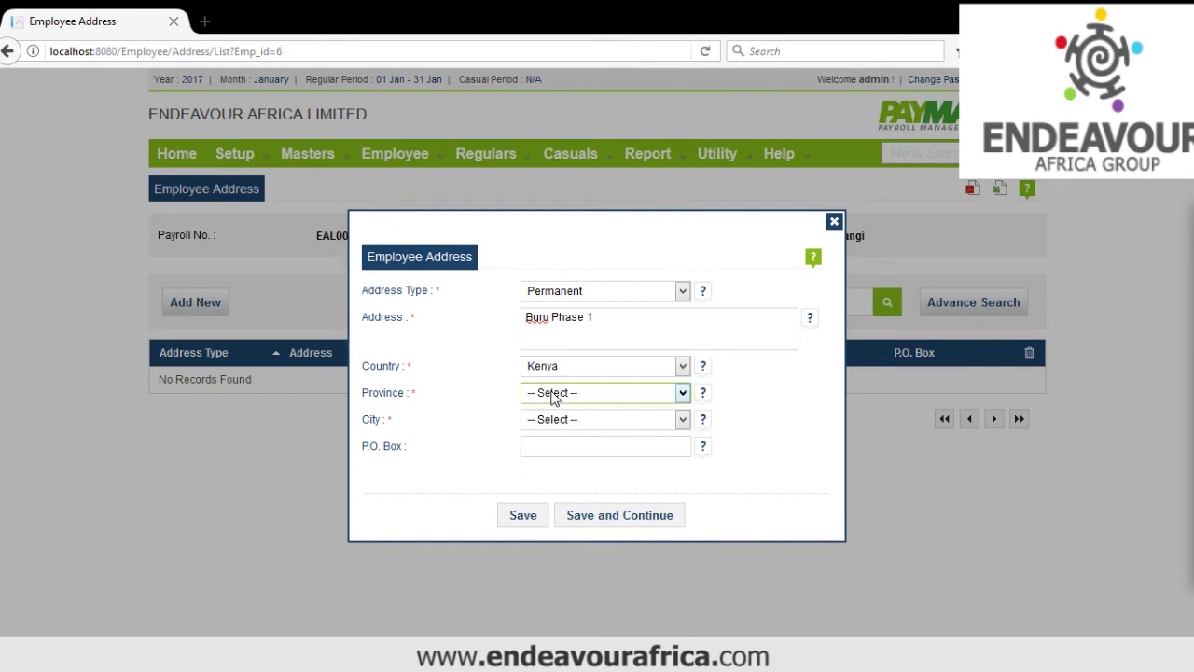
click(559, 422)
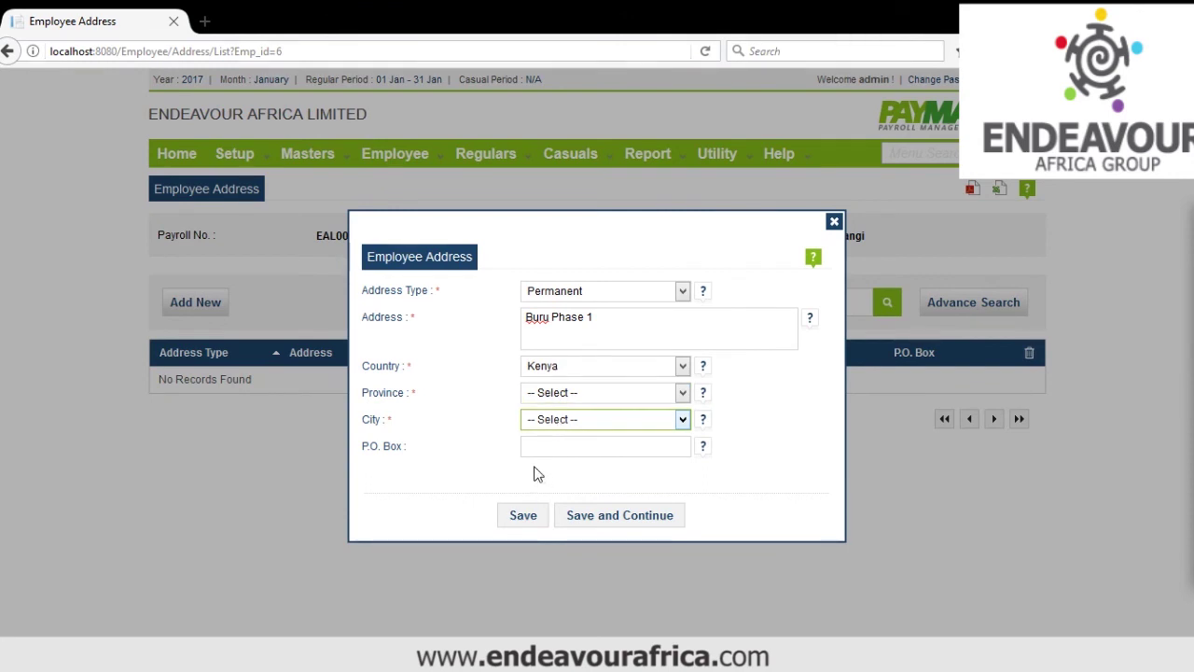
click(525, 525)
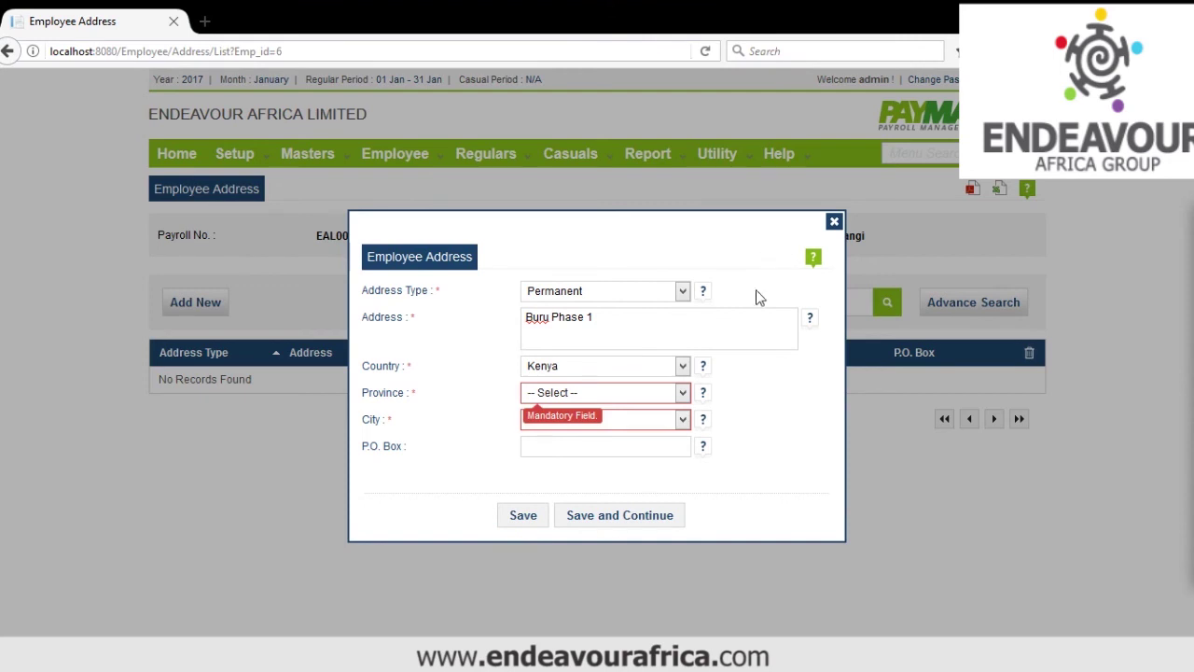
click(833, 222)
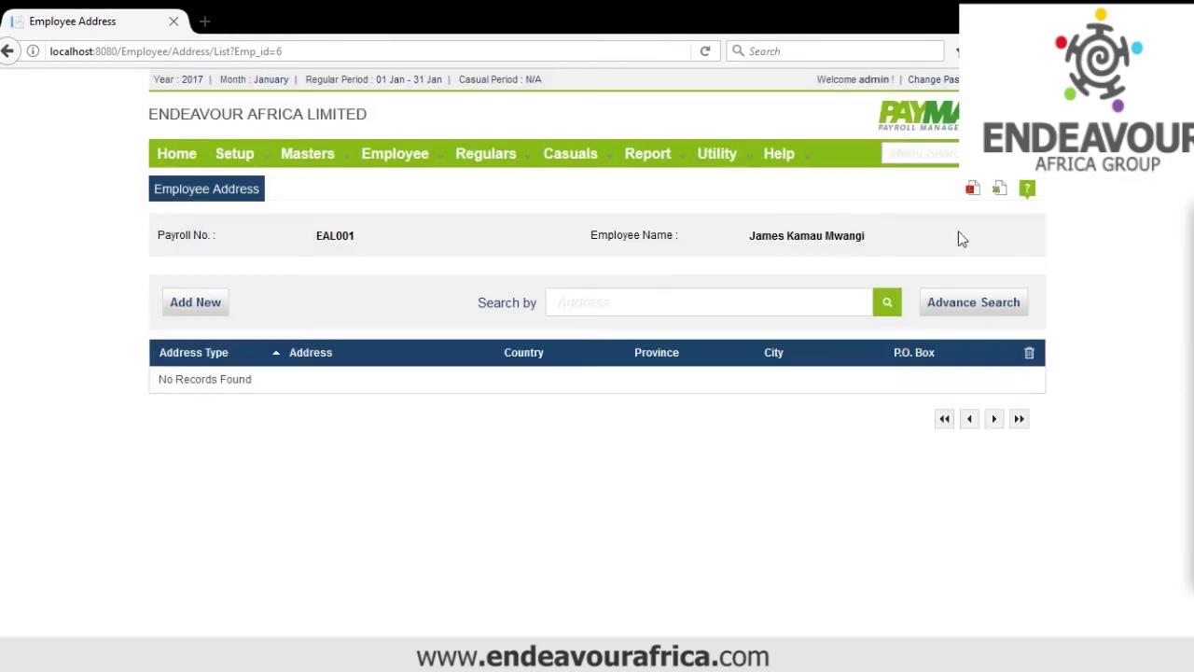
click(1187, 348)
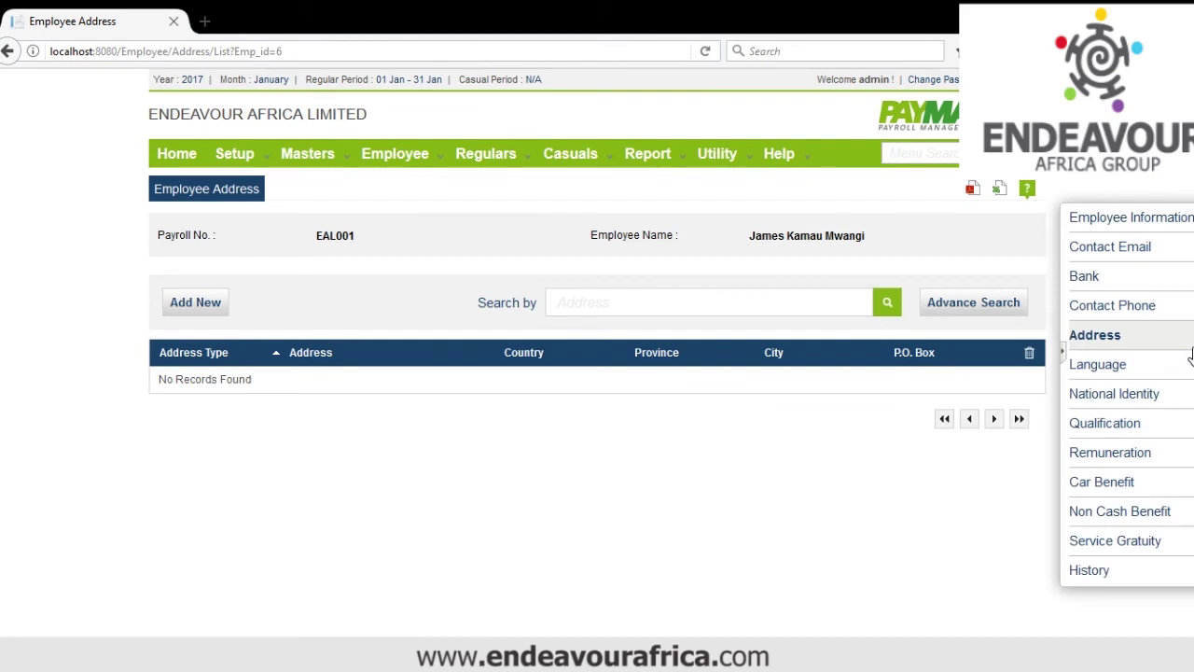
Step: Begin a new language record for EAL001 with English selected
click(1111, 381)
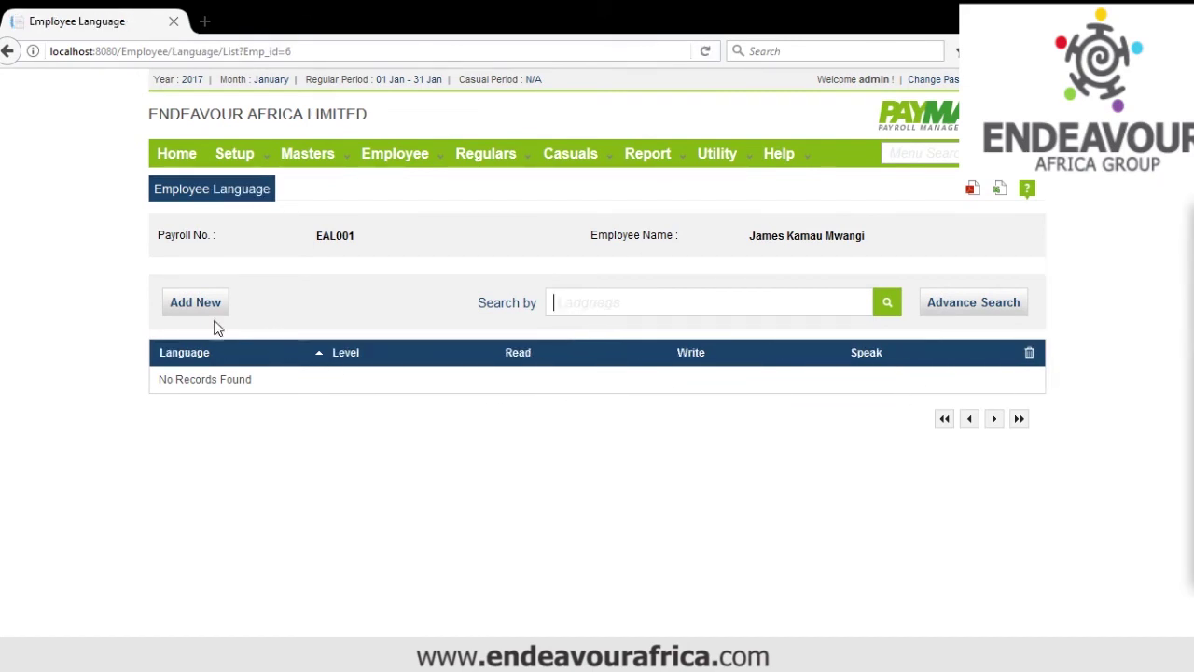
click(178, 302)
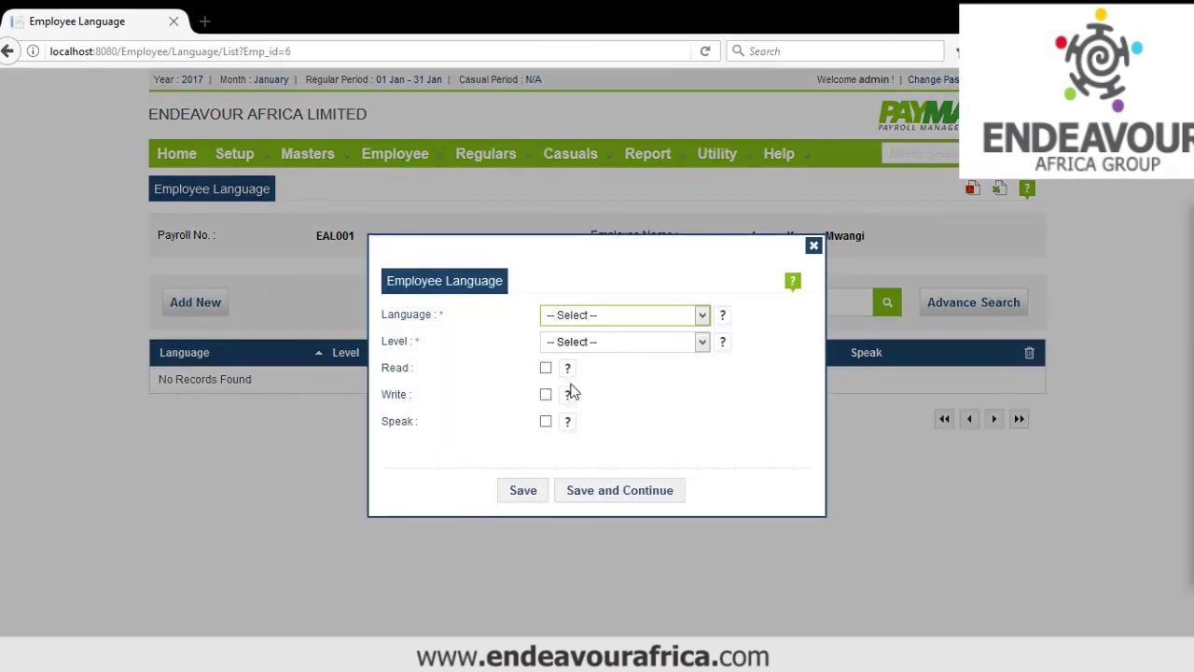
click(583, 490)
key(e)
key(l)
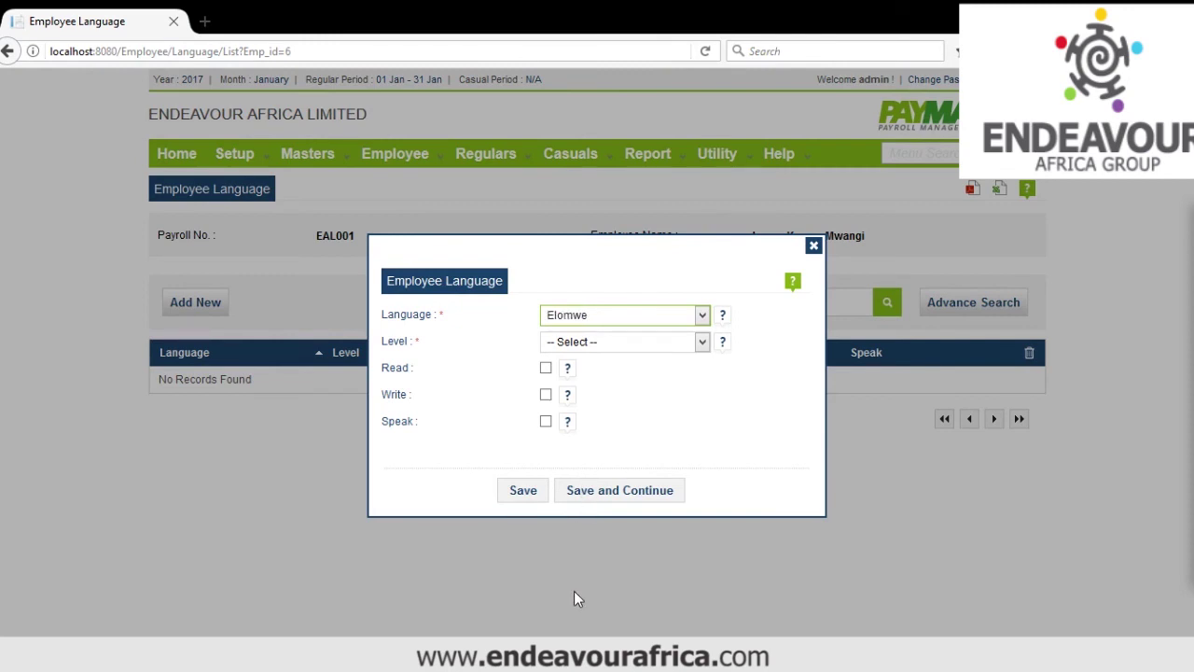
key(e)
key(n)
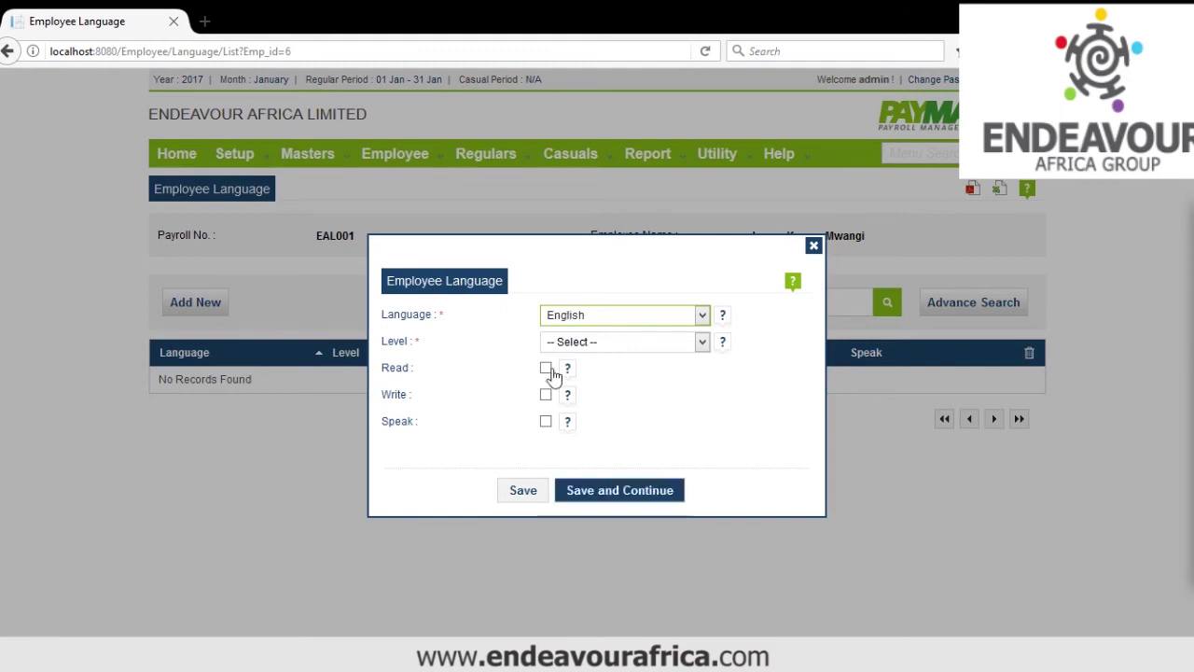
Step: Tick Read, Write and Speak, set level Proficient, and save the English record
click(546, 367)
click(546, 395)
click(545, 421)
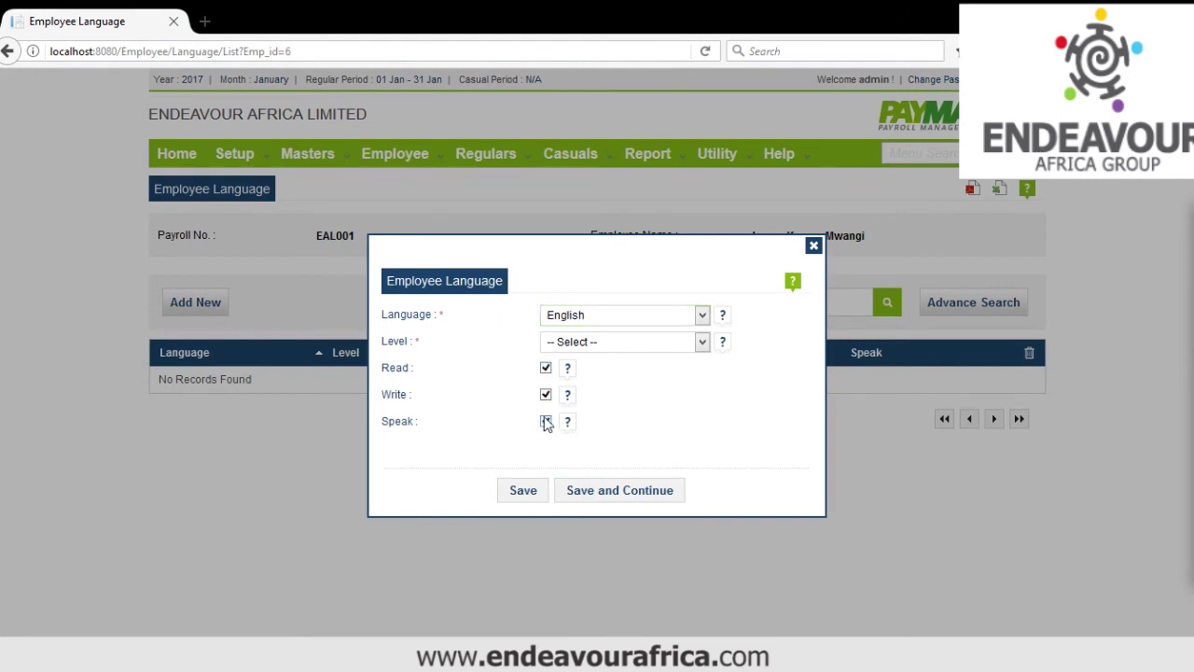
click(629, 341)
click(586, 397)
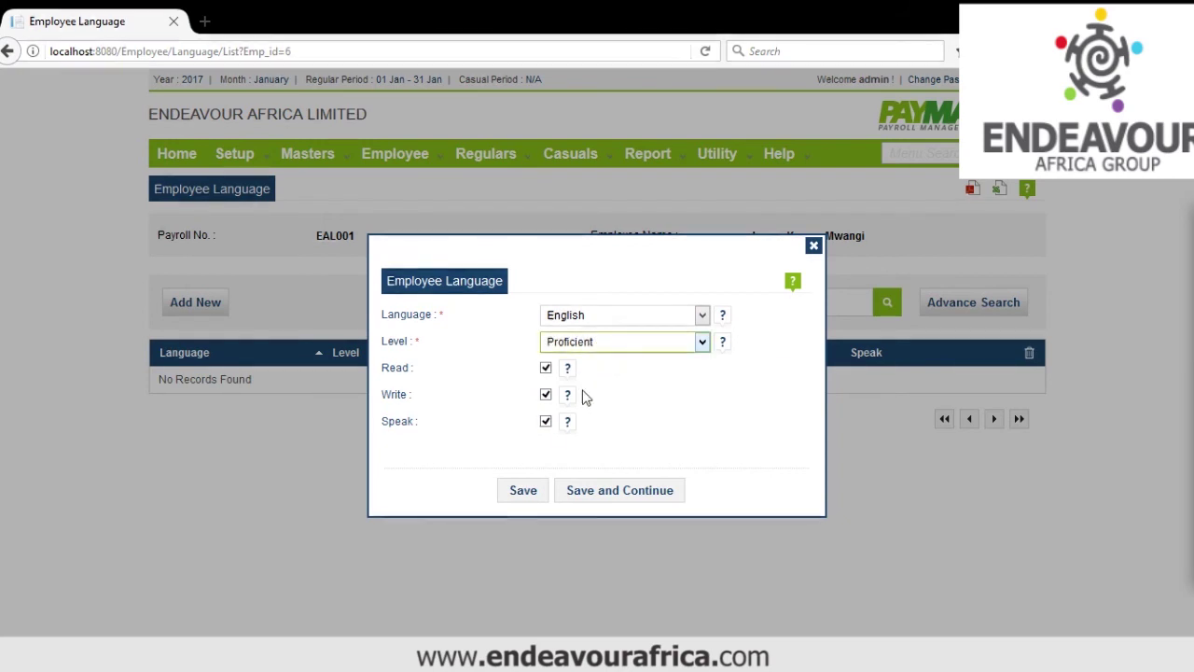
click(520, 489)
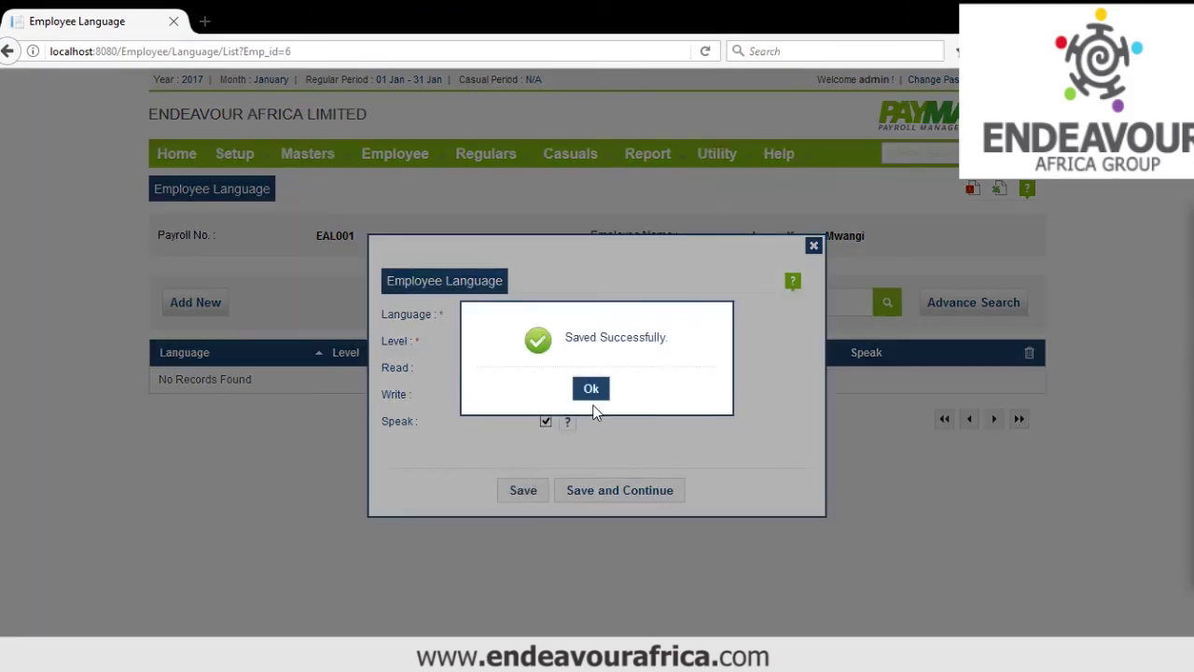
click(591, 390)
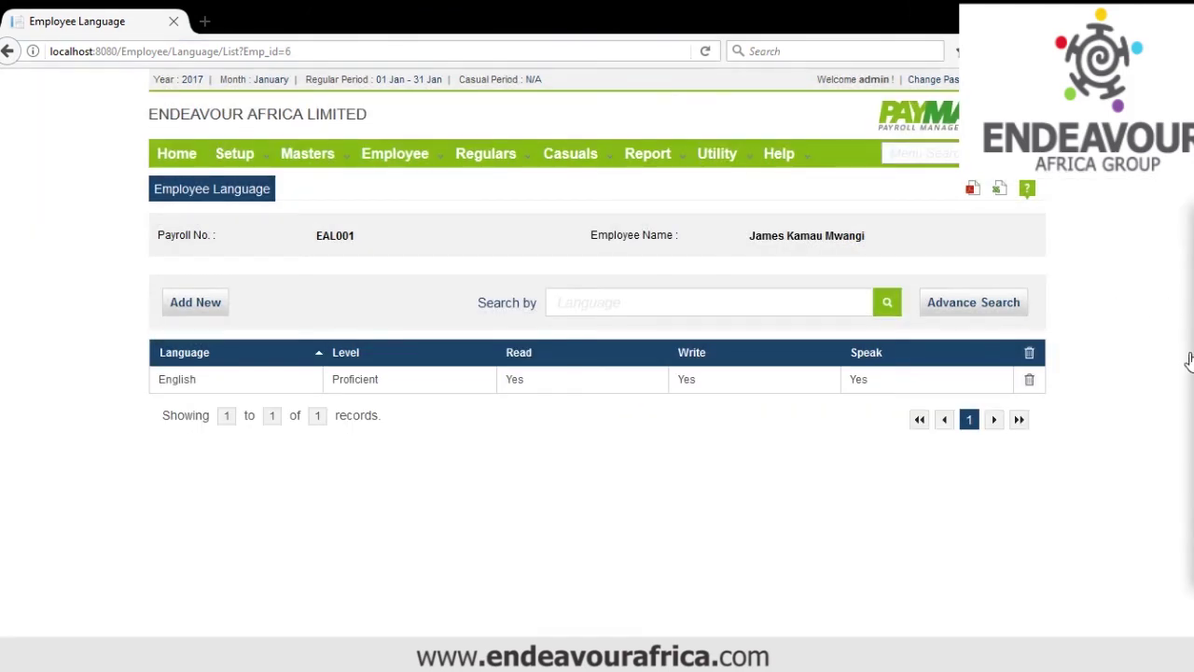
mouse_move(1189, 359)
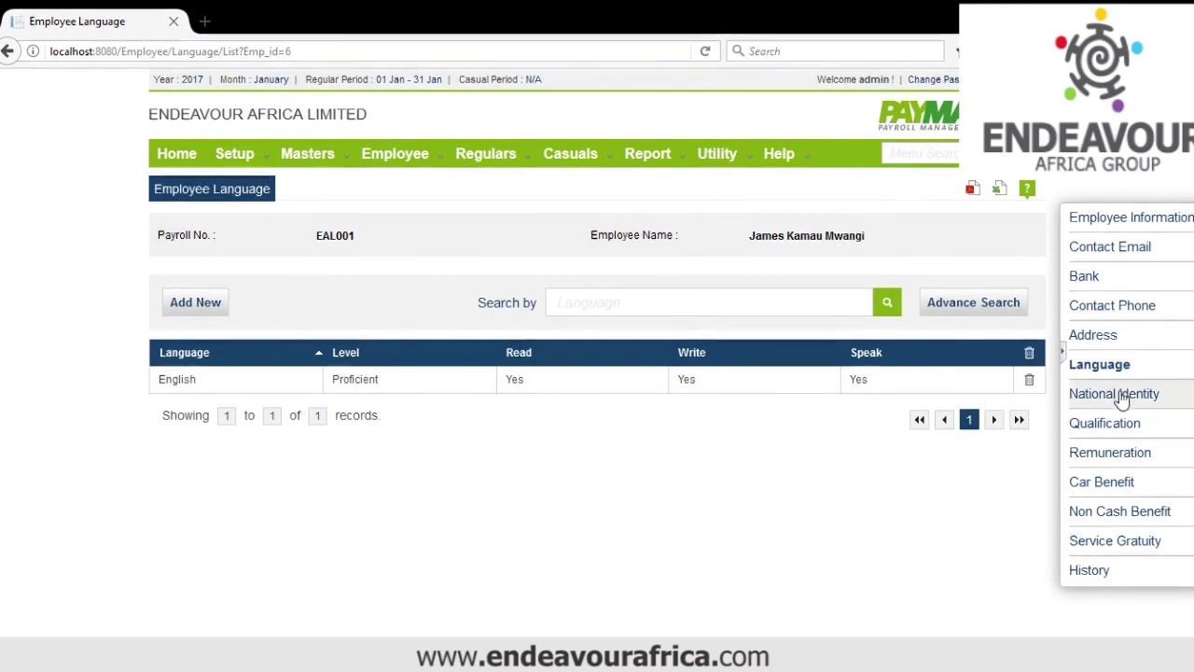
Step: Save a Kenya-issued National Id record with the employee's document number
click(1119, 394)
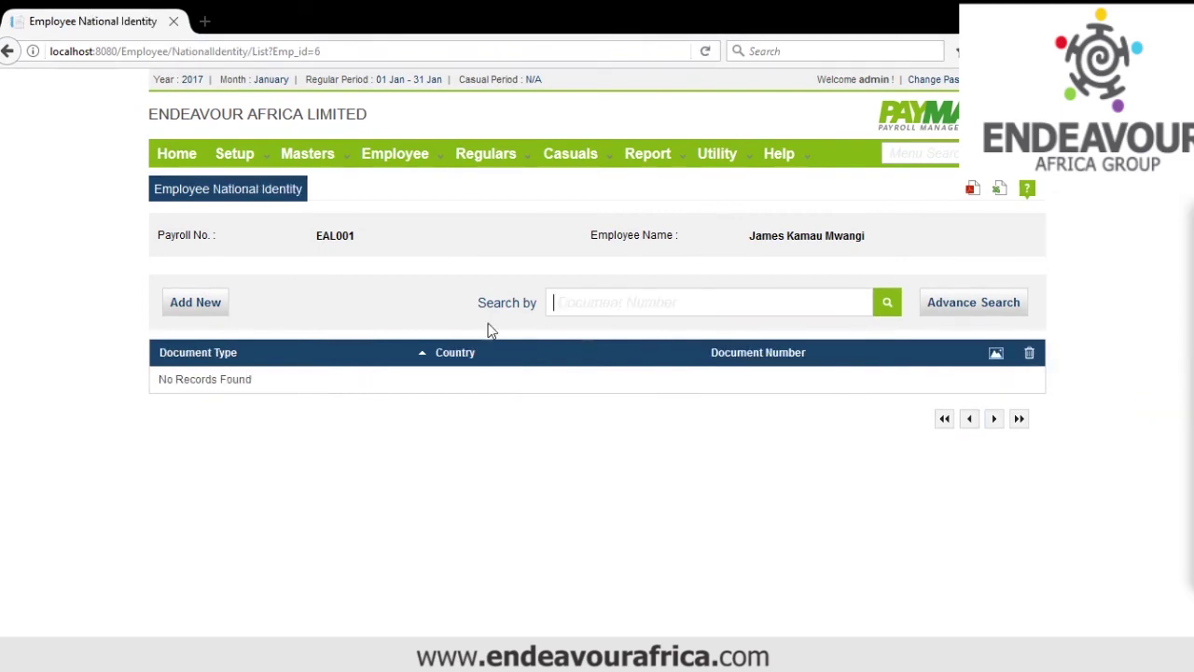
click(215, 308)
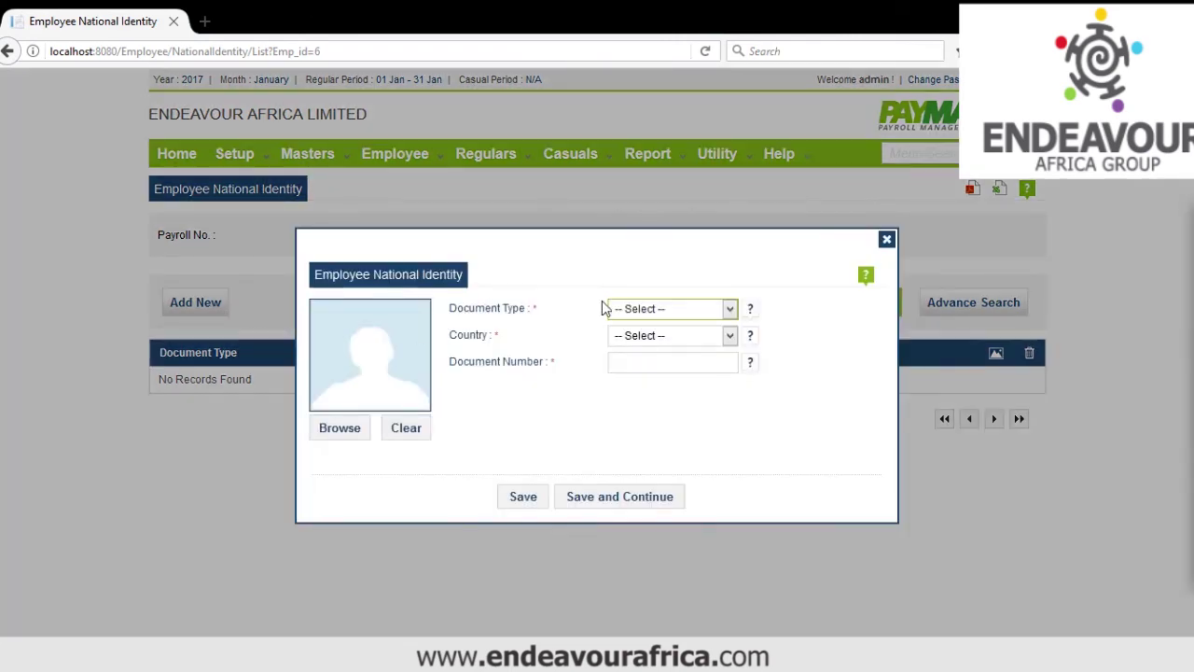
click(641, 314)
click(635, 346)
text(ke)
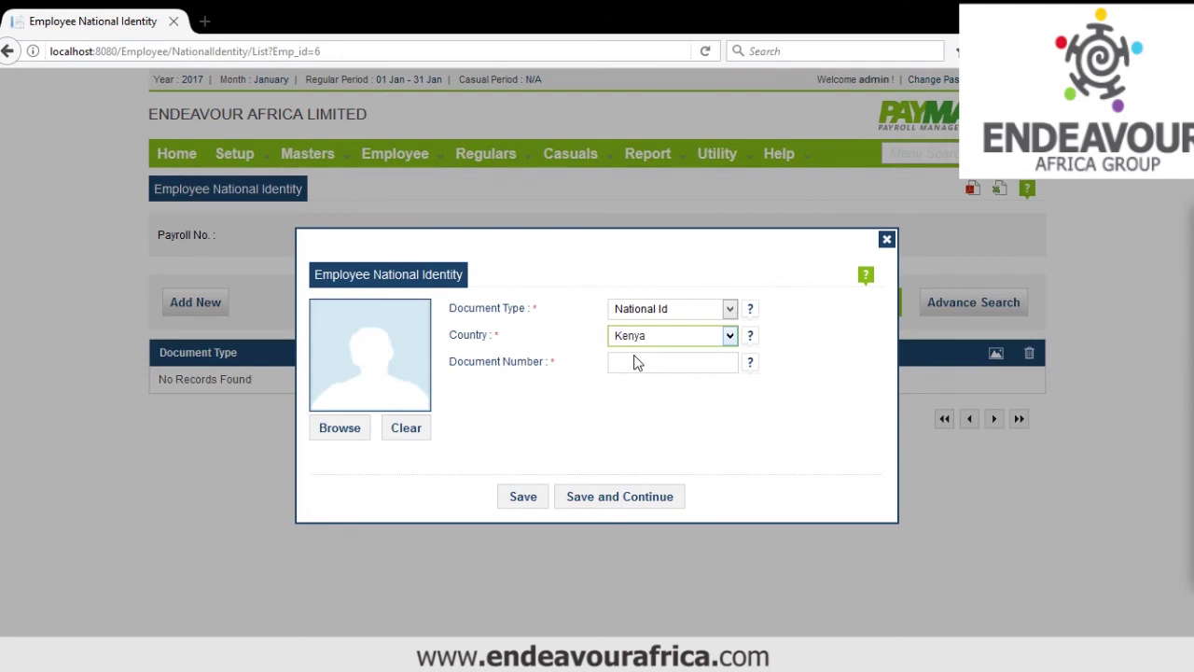
click(642, 372)
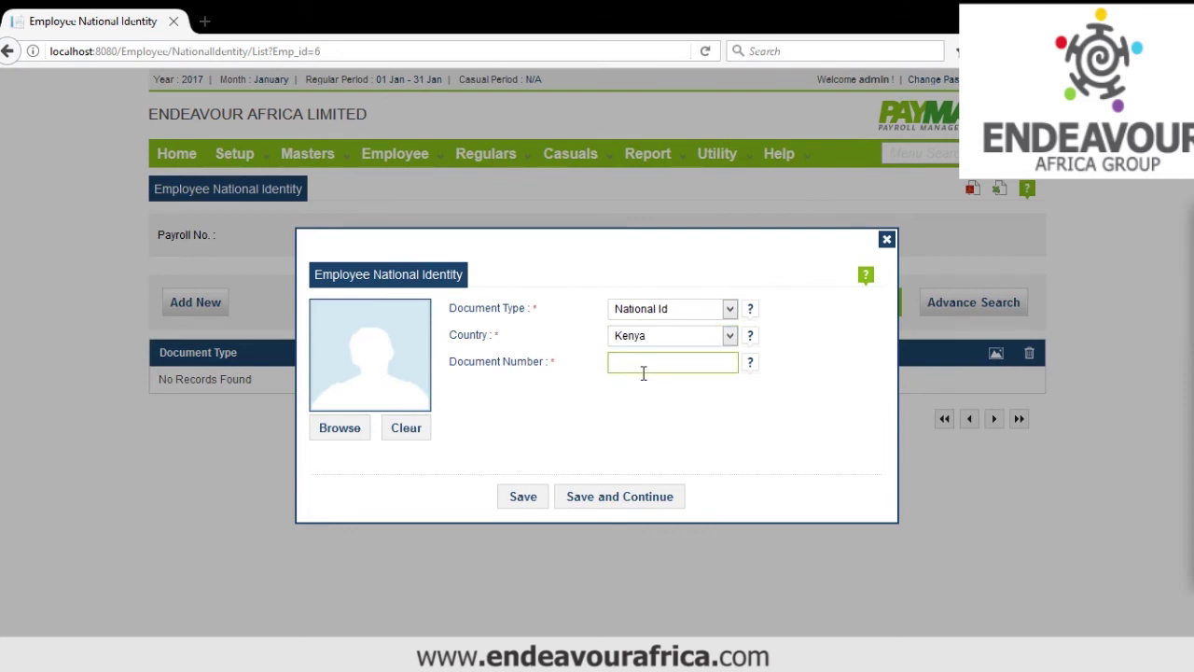
click(516, 497)
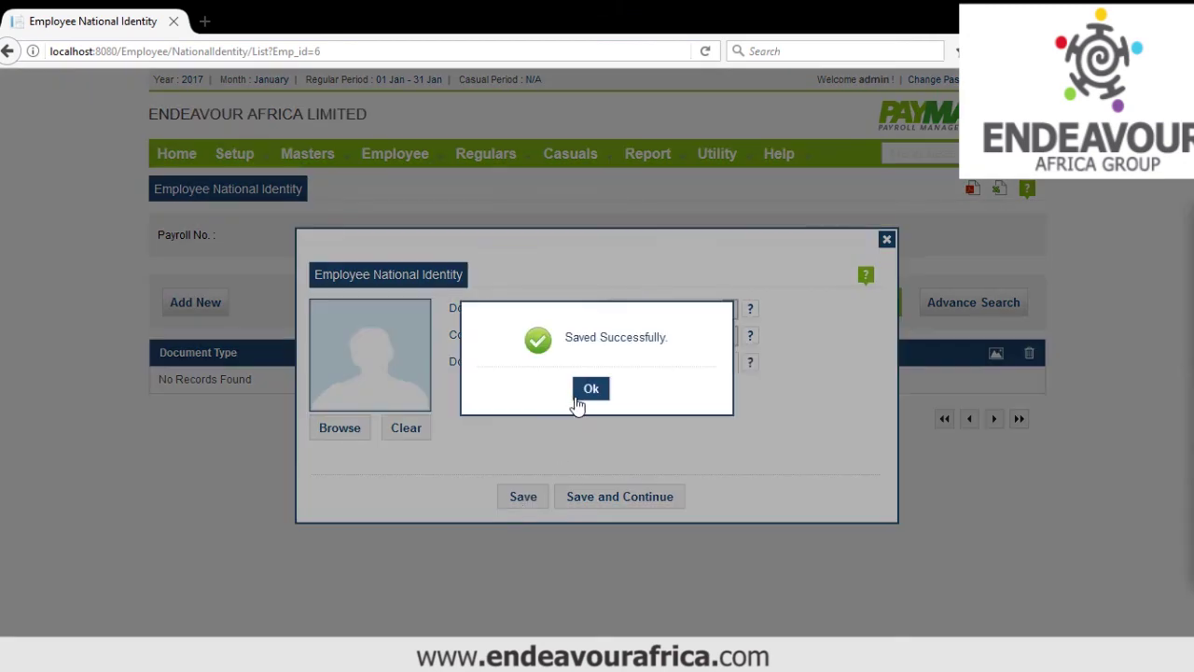
click(590, 389)
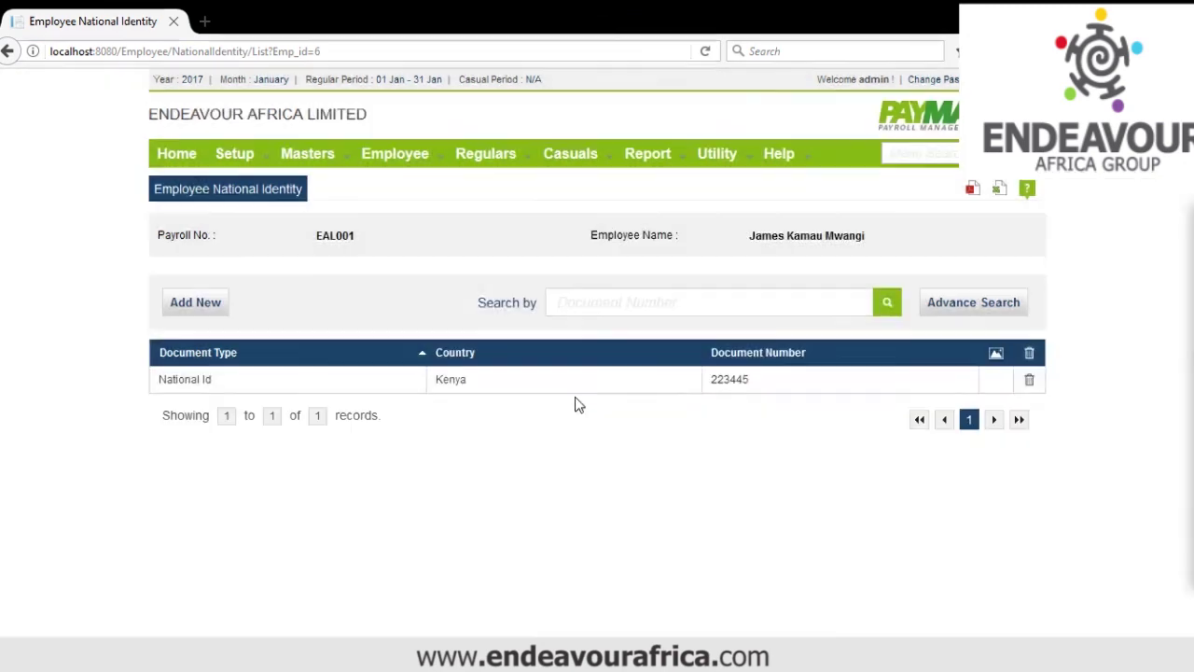
click(1186, 352)
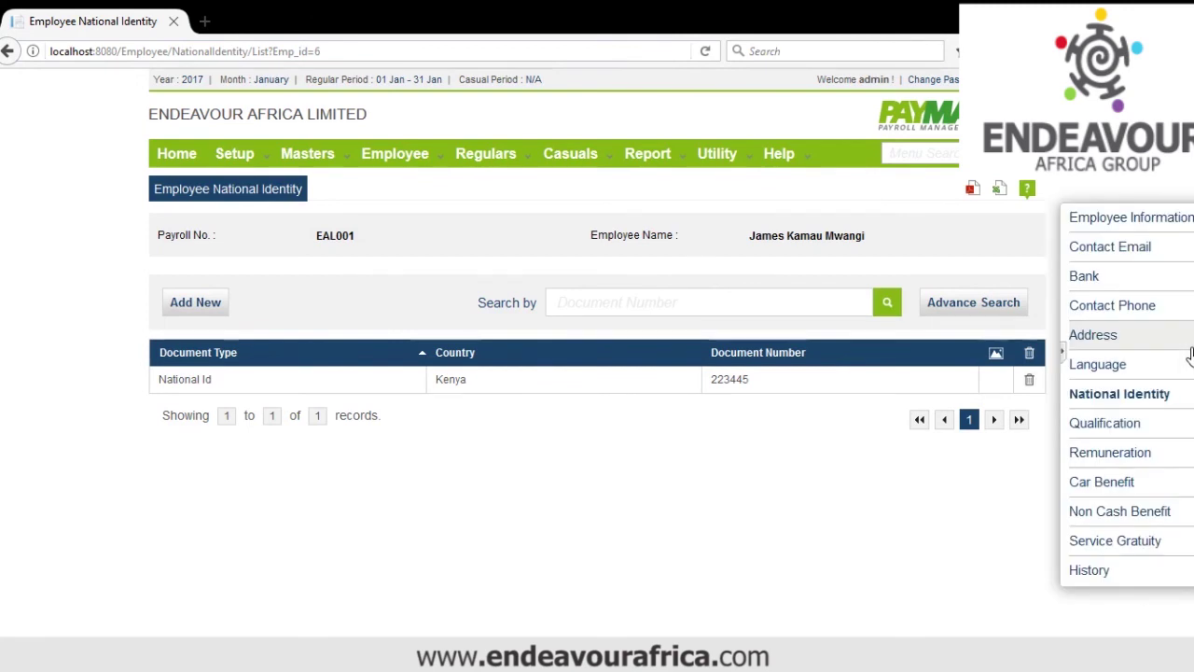
Step: Start a Bechlor Degree qualification, typing UNIVERSITY OF NAIROBI into the qualification name
click(1087, 429)
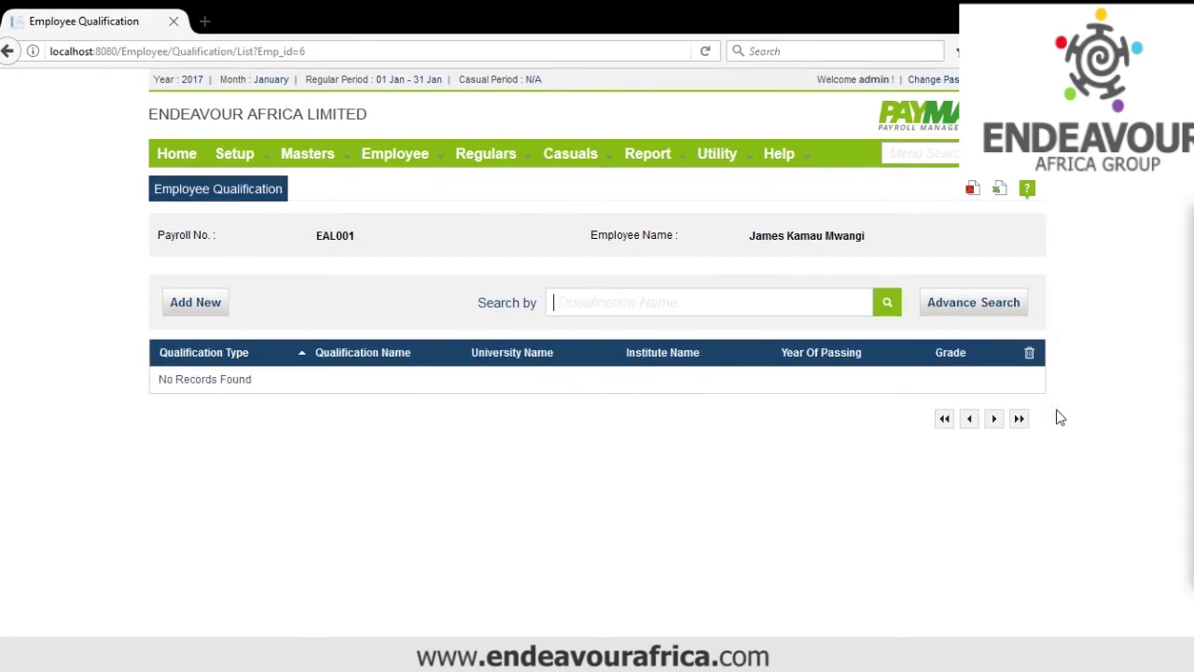
click(199, 308)
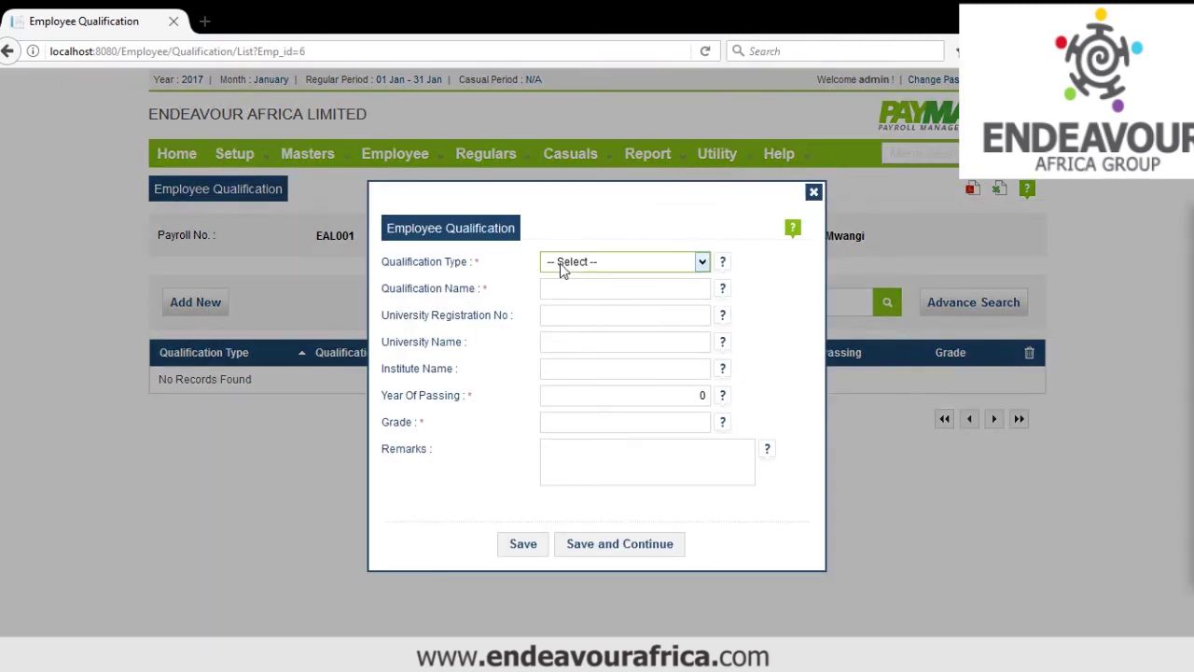
key(Down)
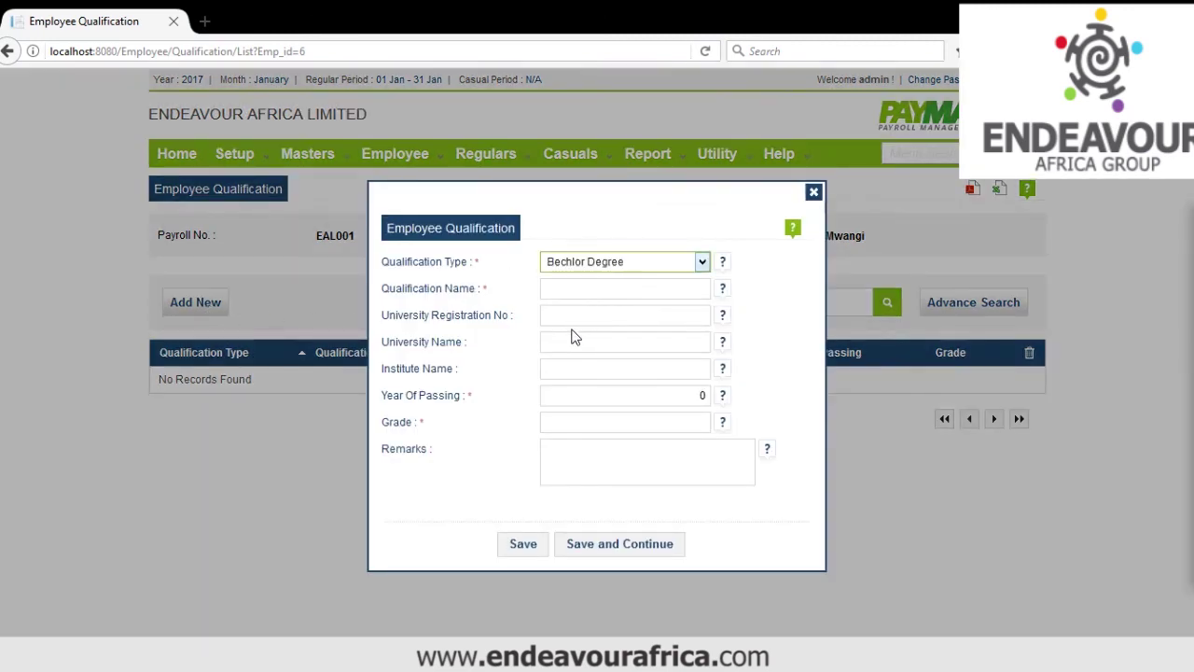
click(567, 288)
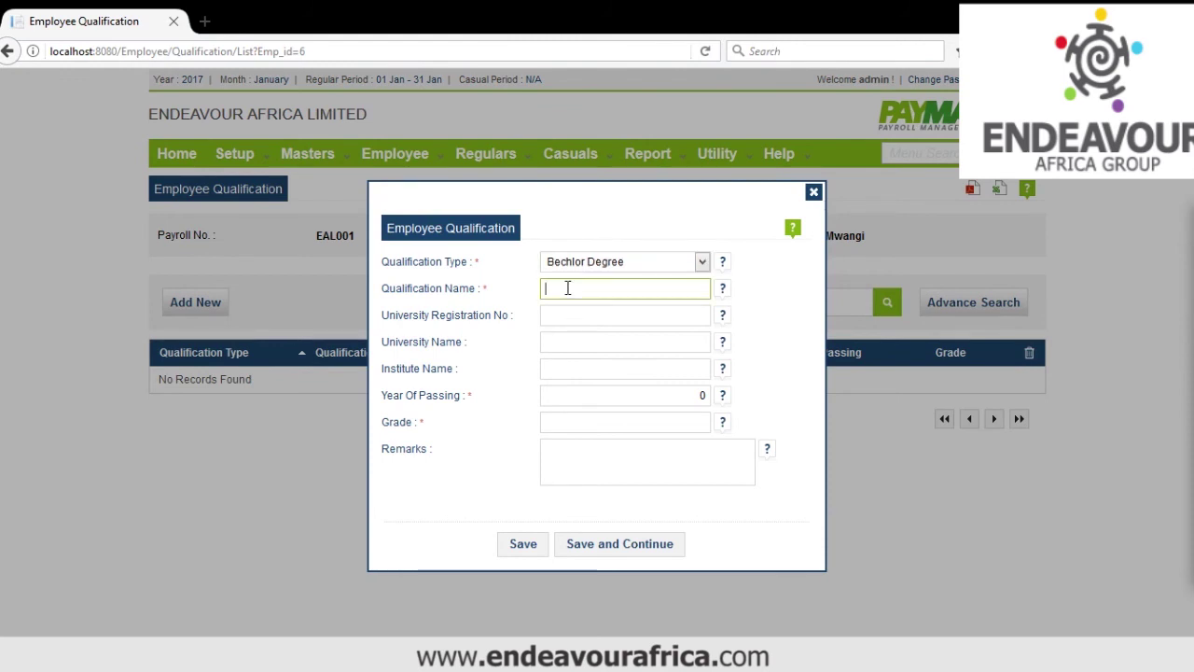
text(UNIVERS)
text(ITY O)
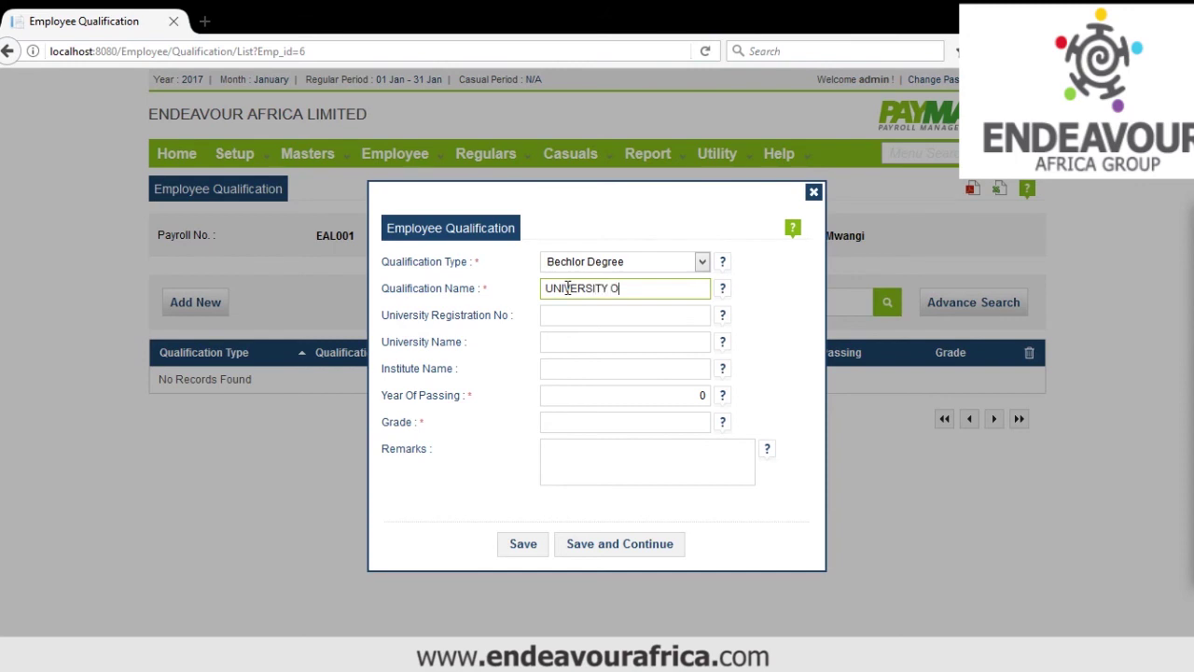
text(F NAIROBI)
click(581, 314)
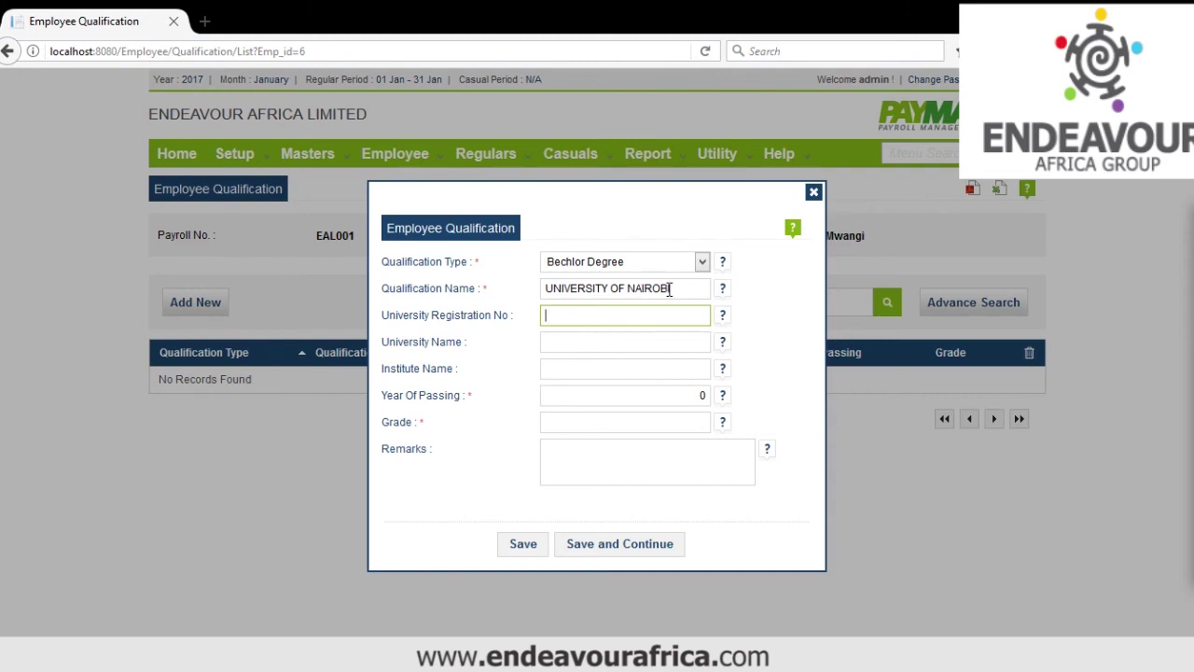
Step: Move UNIVERSITY OF NAIROBI to the university name field and enter FINANCE as qualification name
drag(670, 289, 512, 288)
key(ctrl+c)
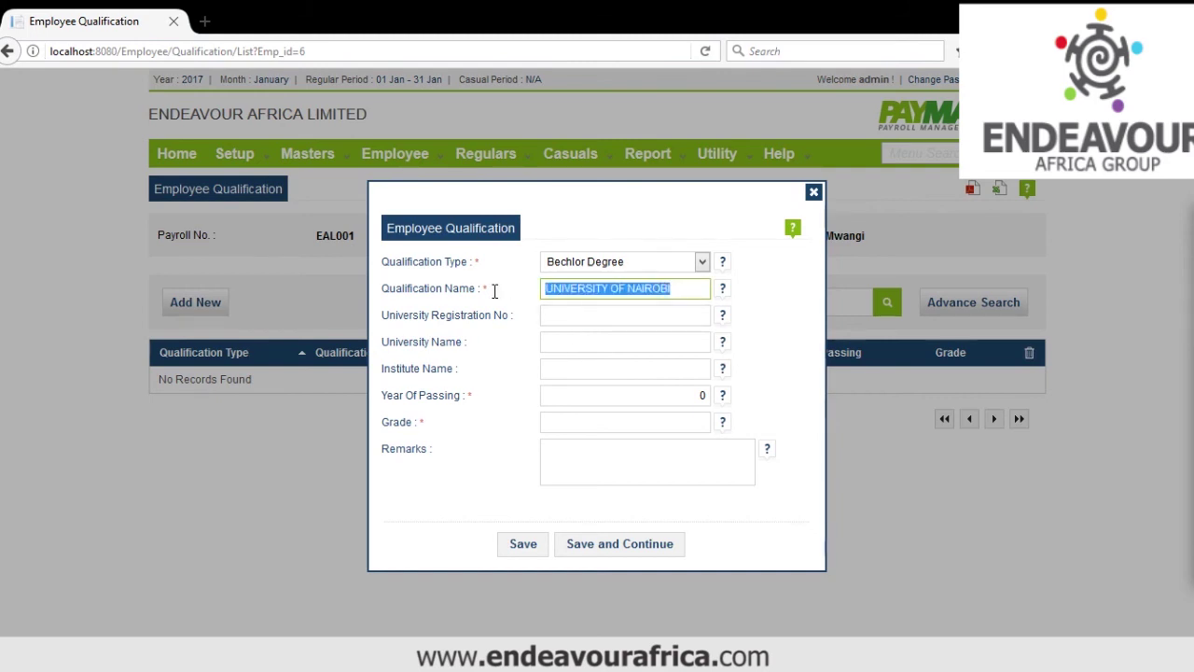
key(BackSpace)
click(551, 344)
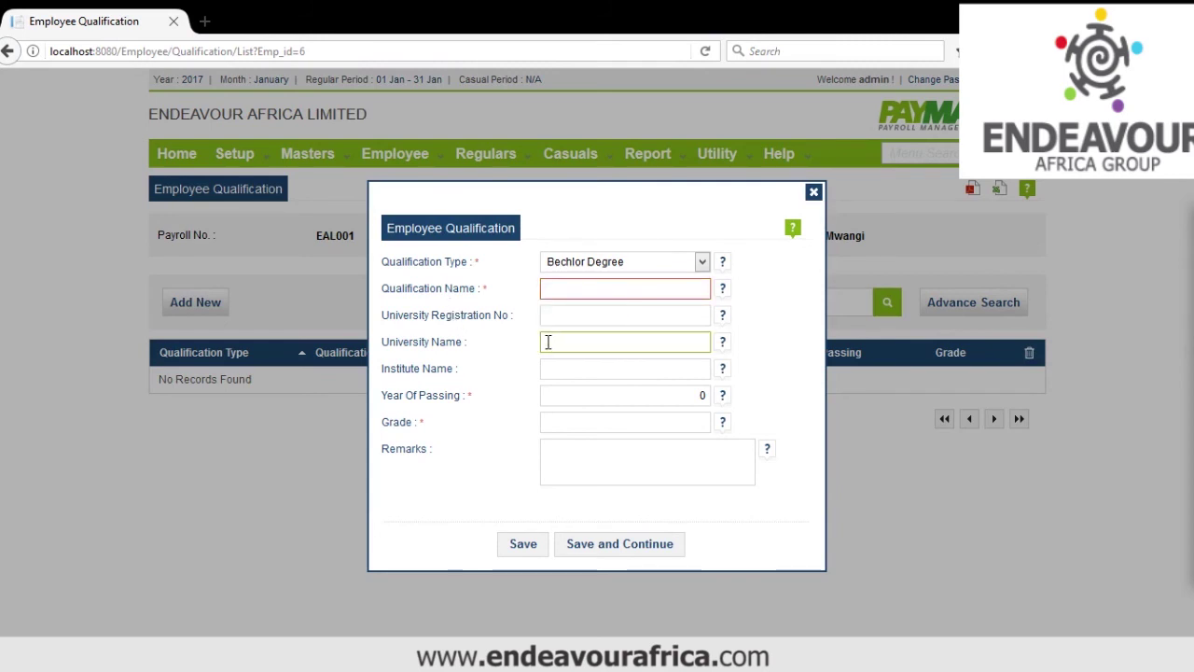
key(ctrl+v)
click(565, 289)
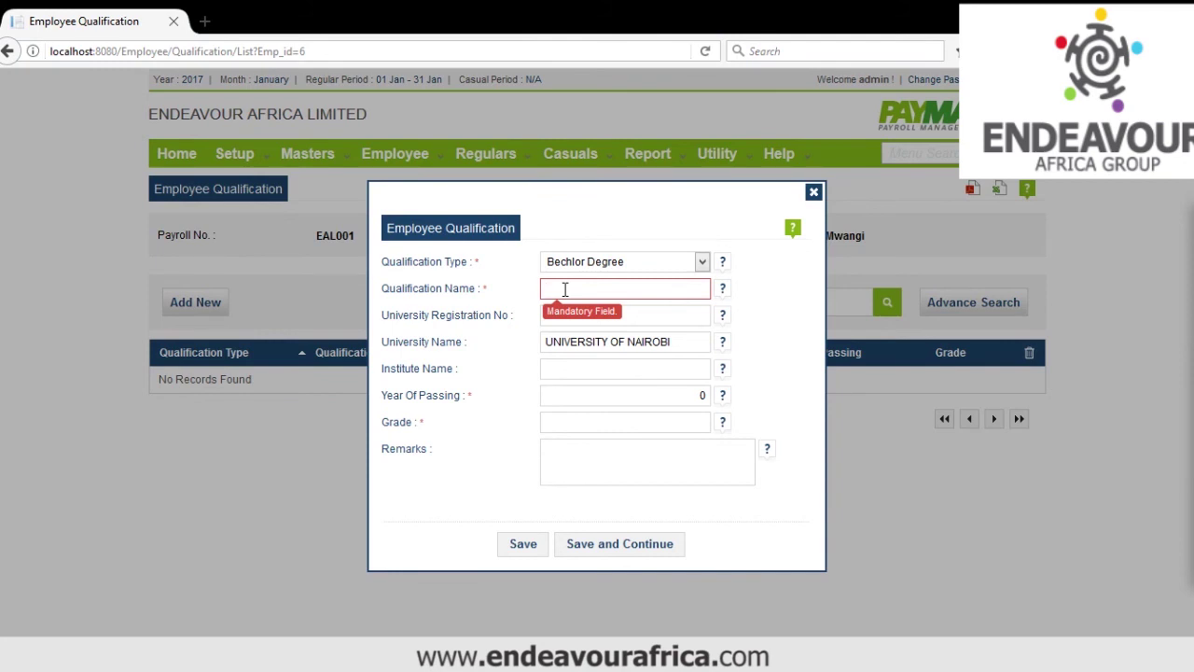
text(FIN)
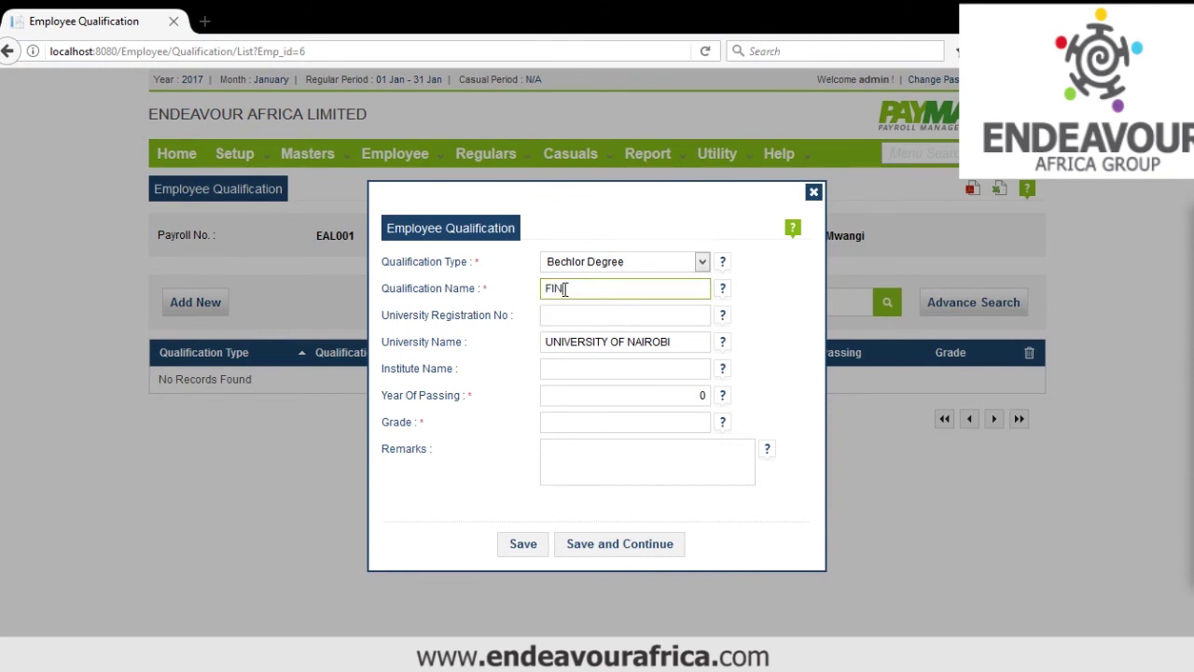
text(ANCE)
Step: Enter year of passing 2016 and grade A, then save the qualification
click(572, 314)
click(592, 367)
click(597, 399)
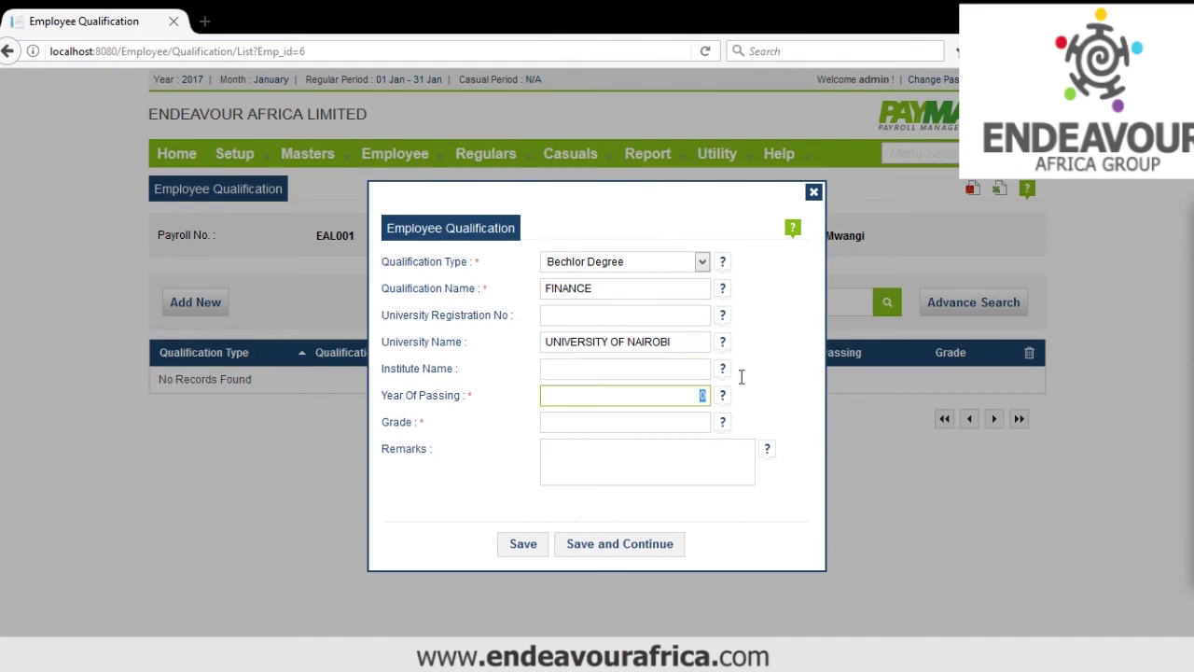
text(2016)
click(672, 423)
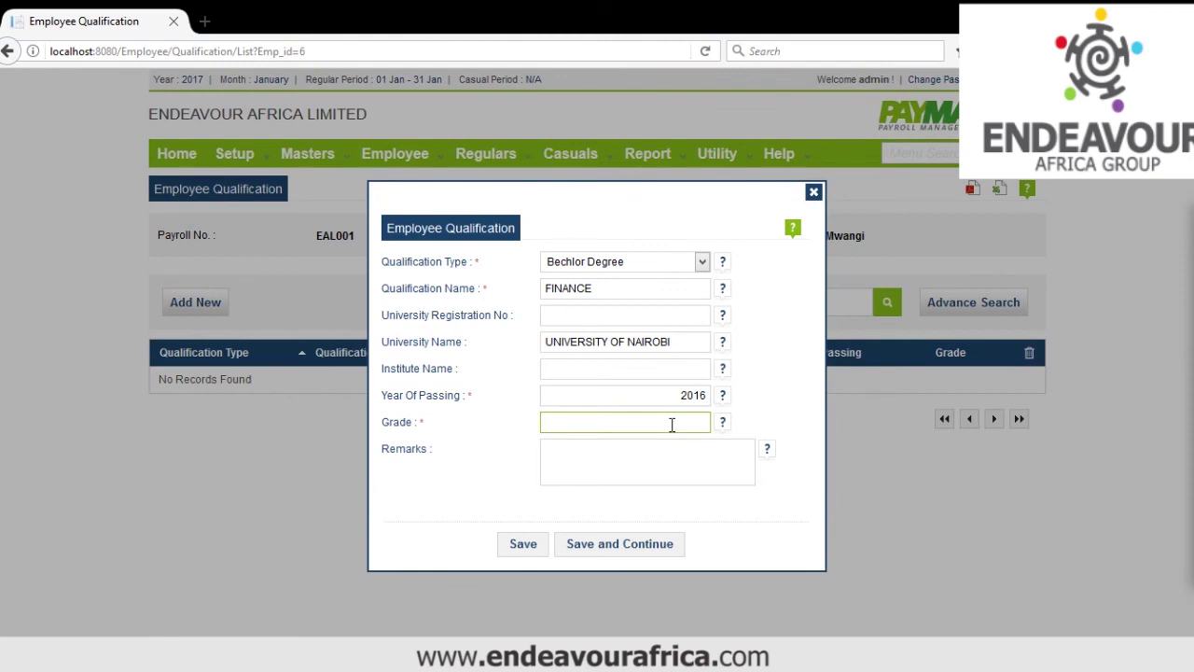
text(A)
click(670, 467)
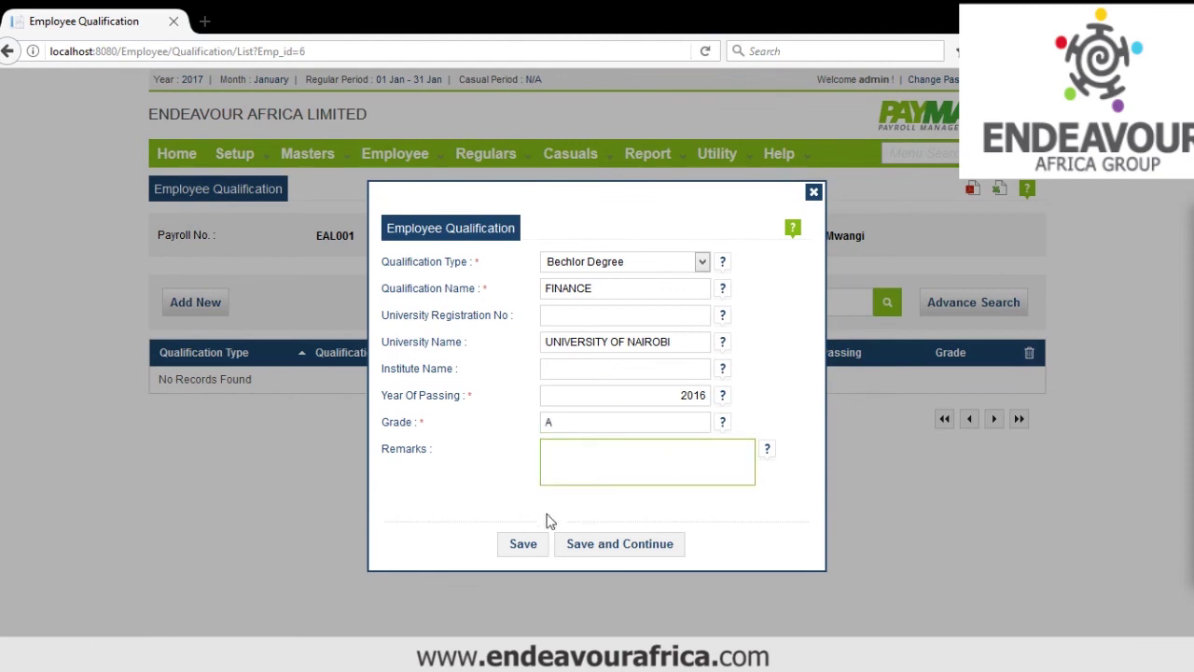
click(510, 549)
click(599, 395)
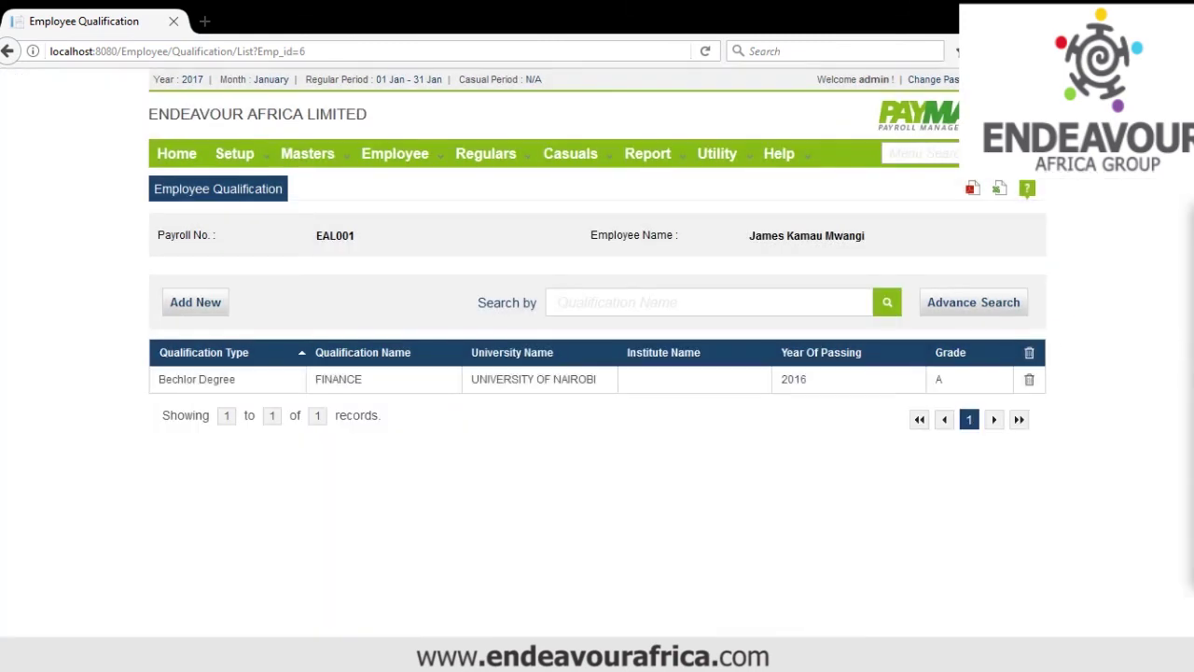
click(1188, 360)
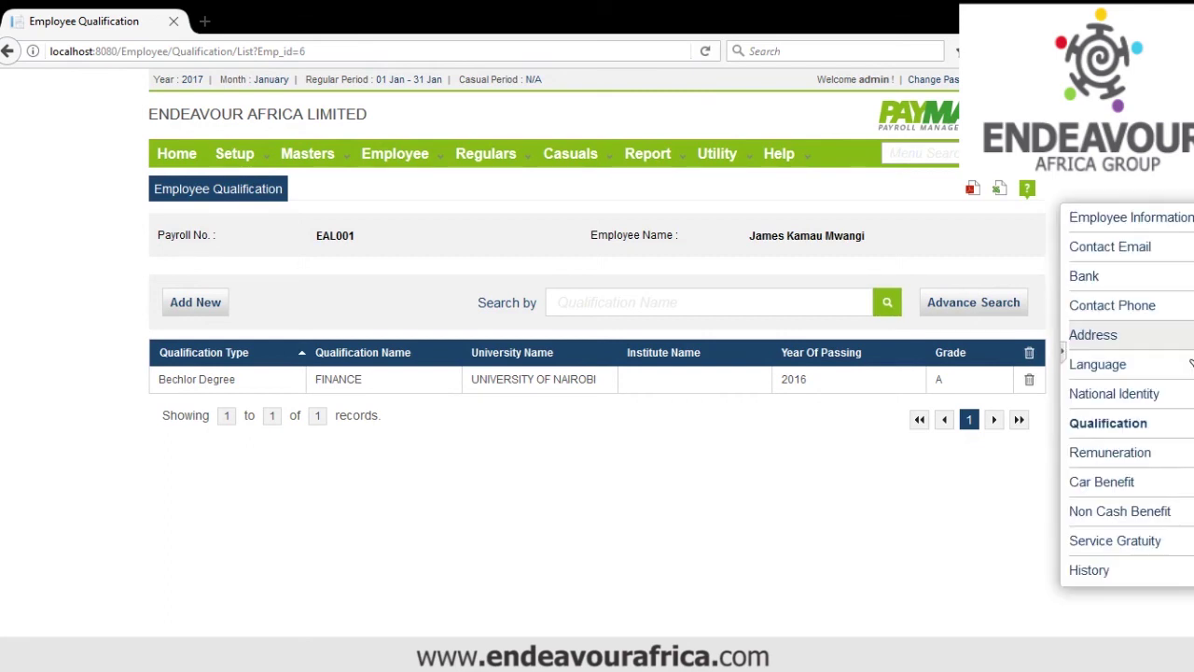
Step: Enter a Salary Basic of 100,000.00 KSh on EAL001's Remuneration page
click(1137, 460)
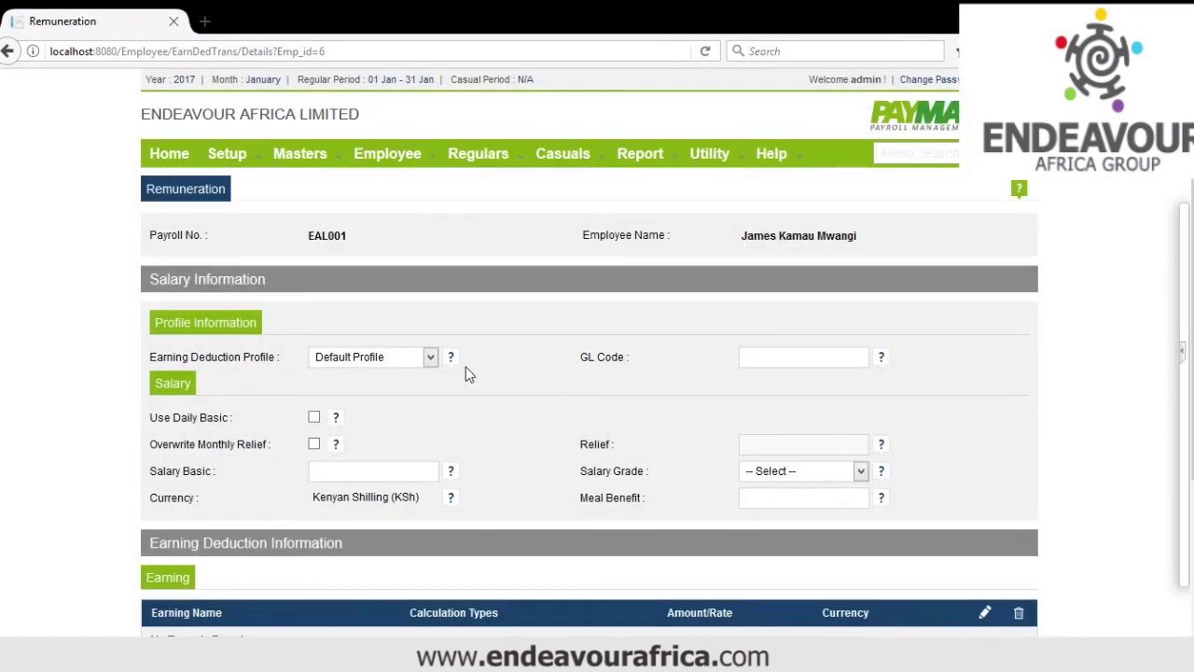
click(341, 473)
text(100,000 KSh)
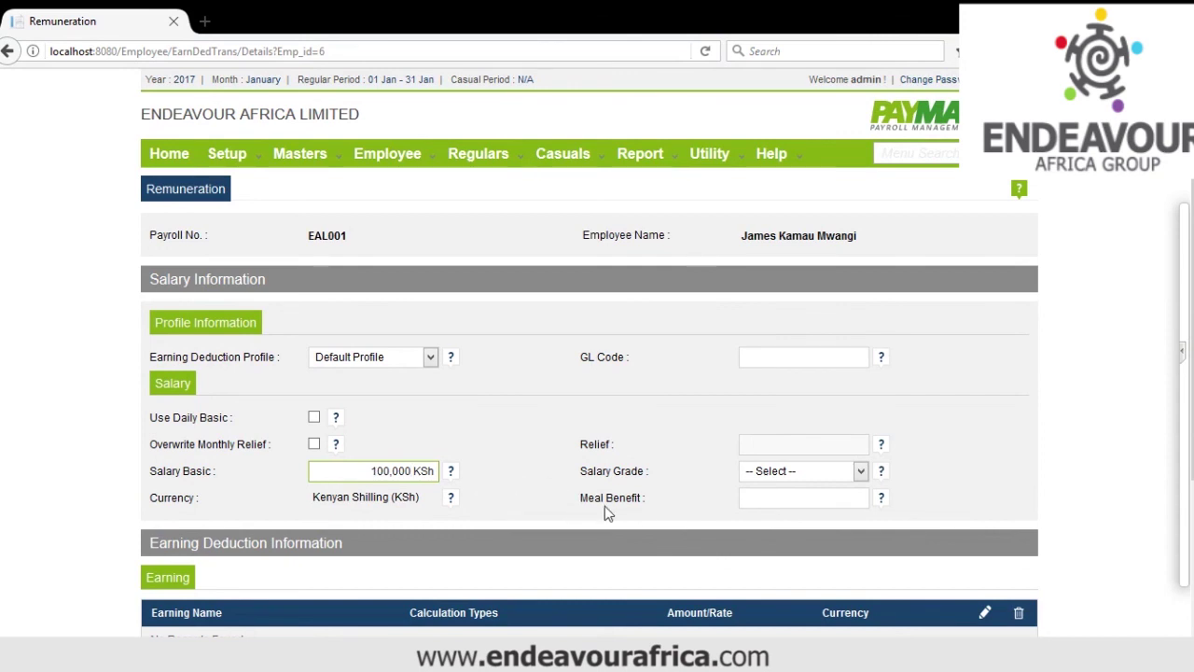
click(739, 496)
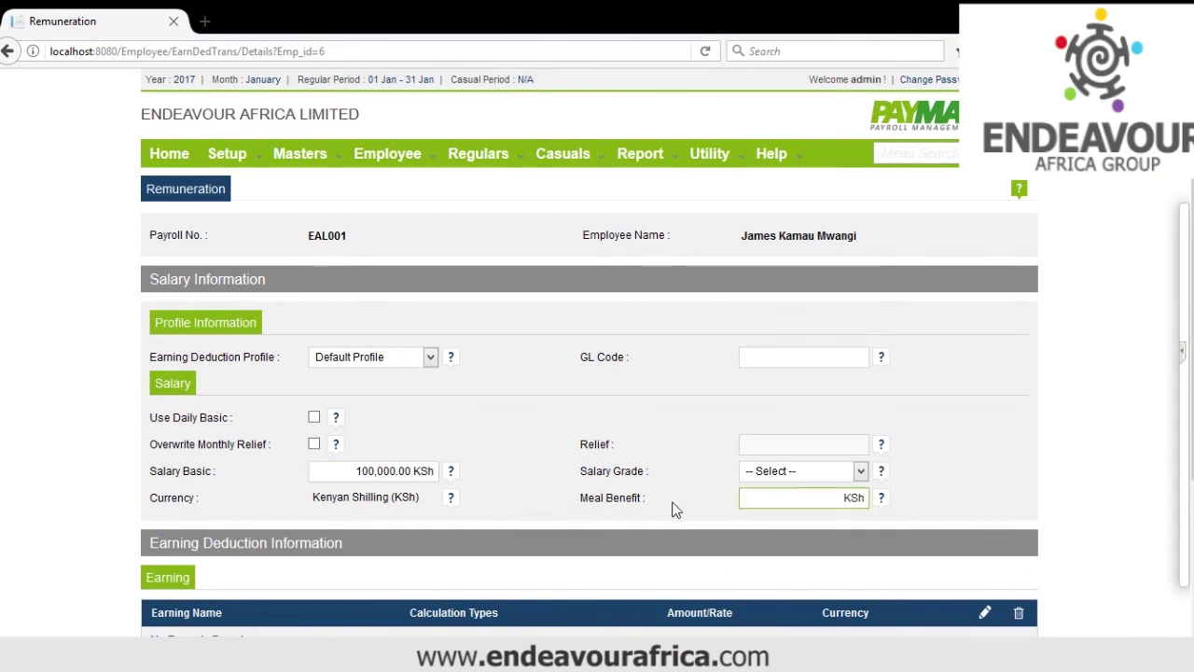
scroll(634, 508, down, 5)
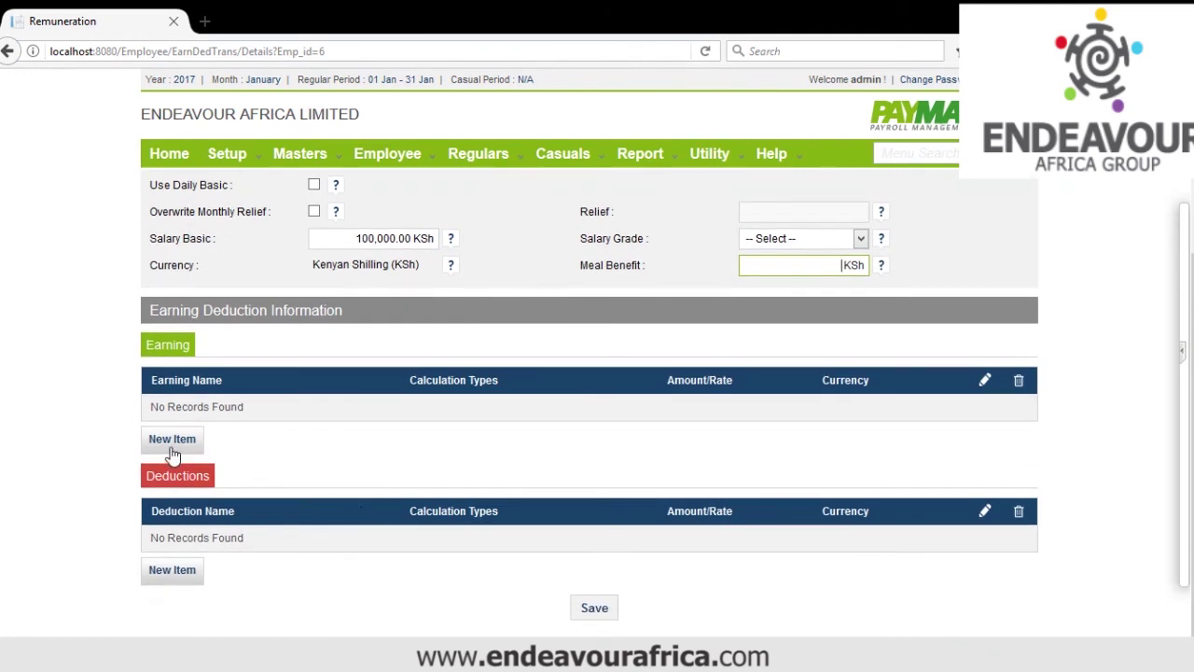
Step: Discard a stray earning item and add a fixed Sacc Shares deduction of 2,000
click(173, 440)
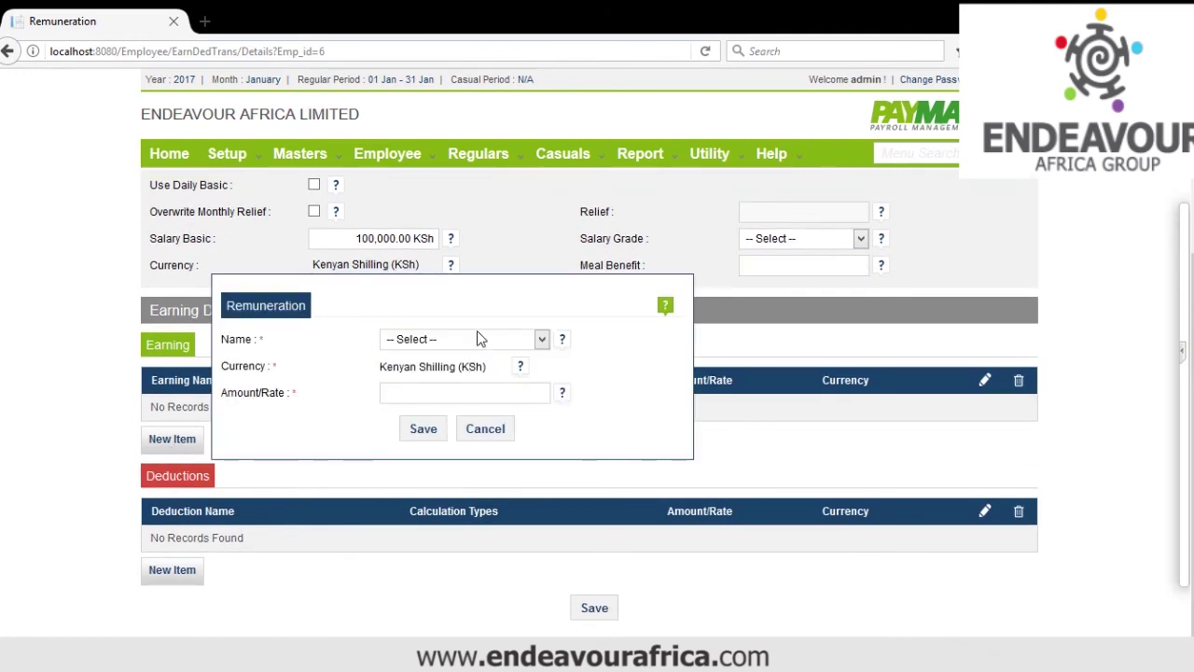
click(485, 429)
click(179, 571)
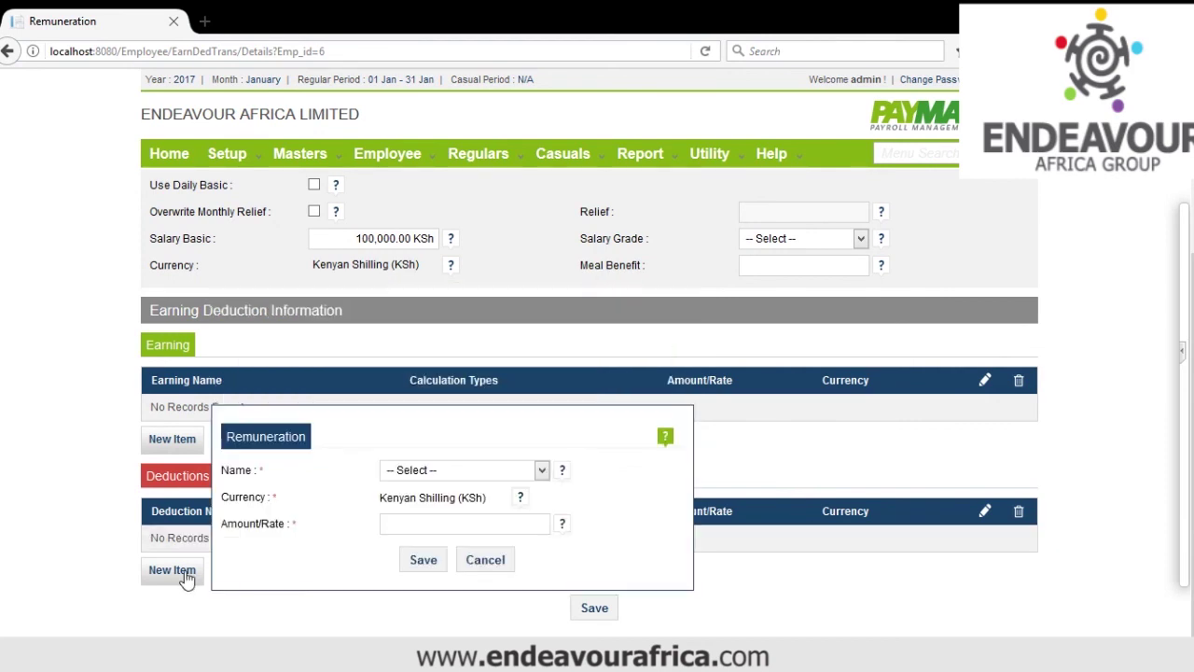
click(422, 470)
click(415, 509)
click(411, 522)
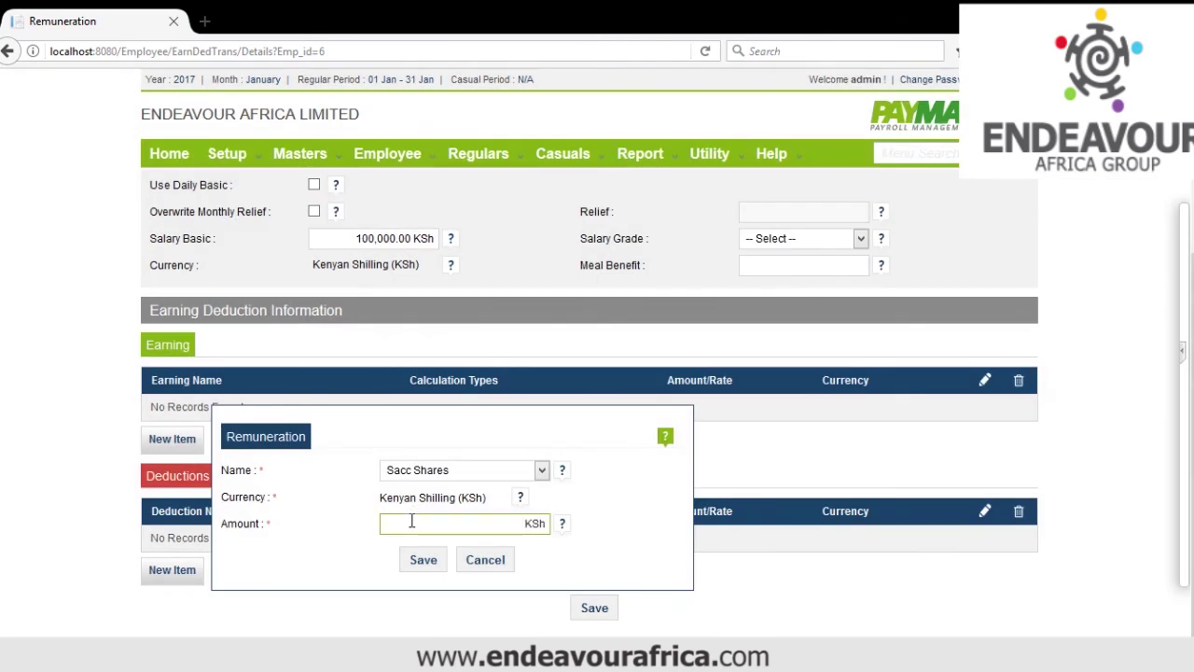
text(2,000)
click(423, 560)
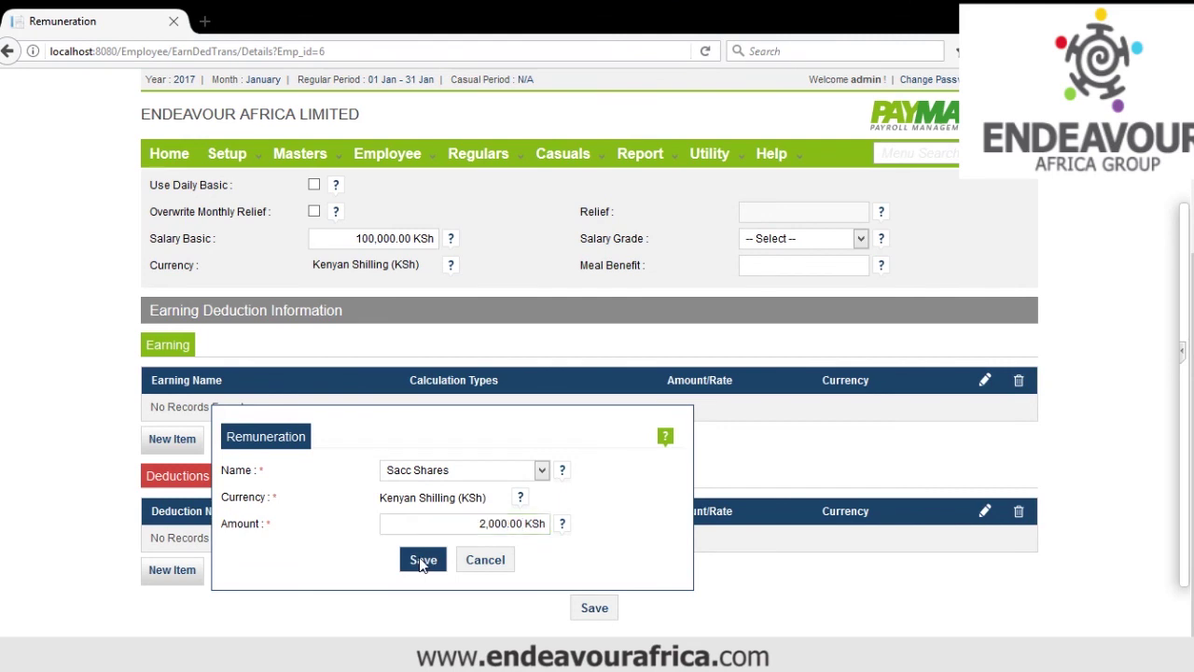
Step: Save EAL001's remuneration profile and acknowledge the success message
click(586, 608)
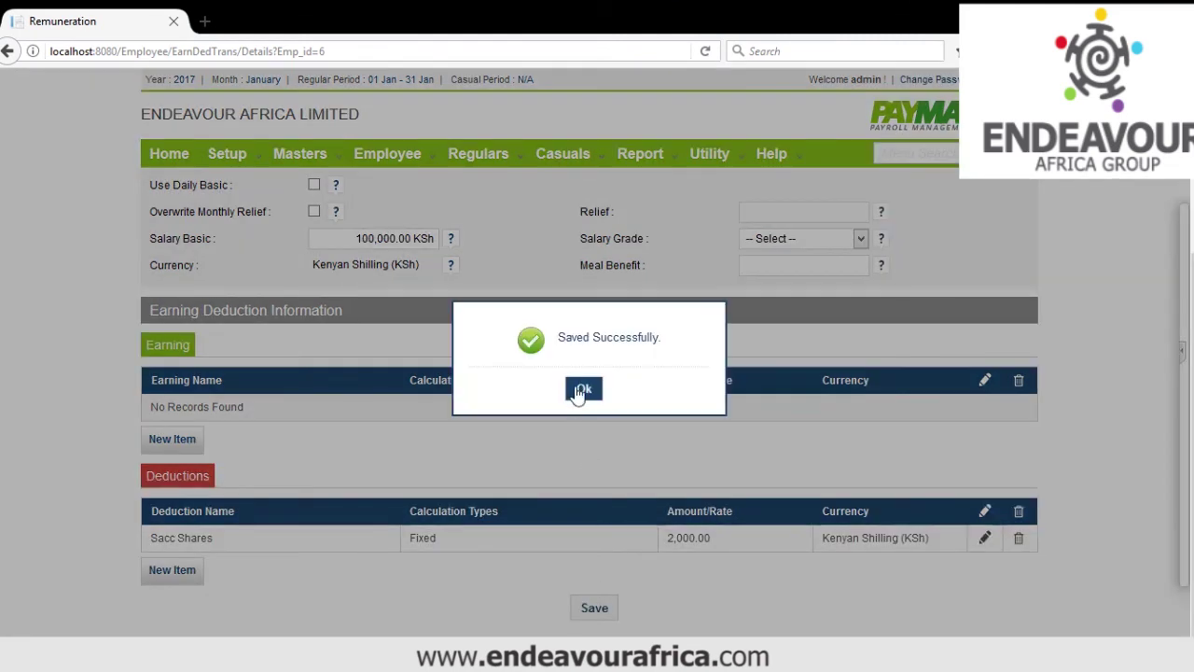
click(582, 390)
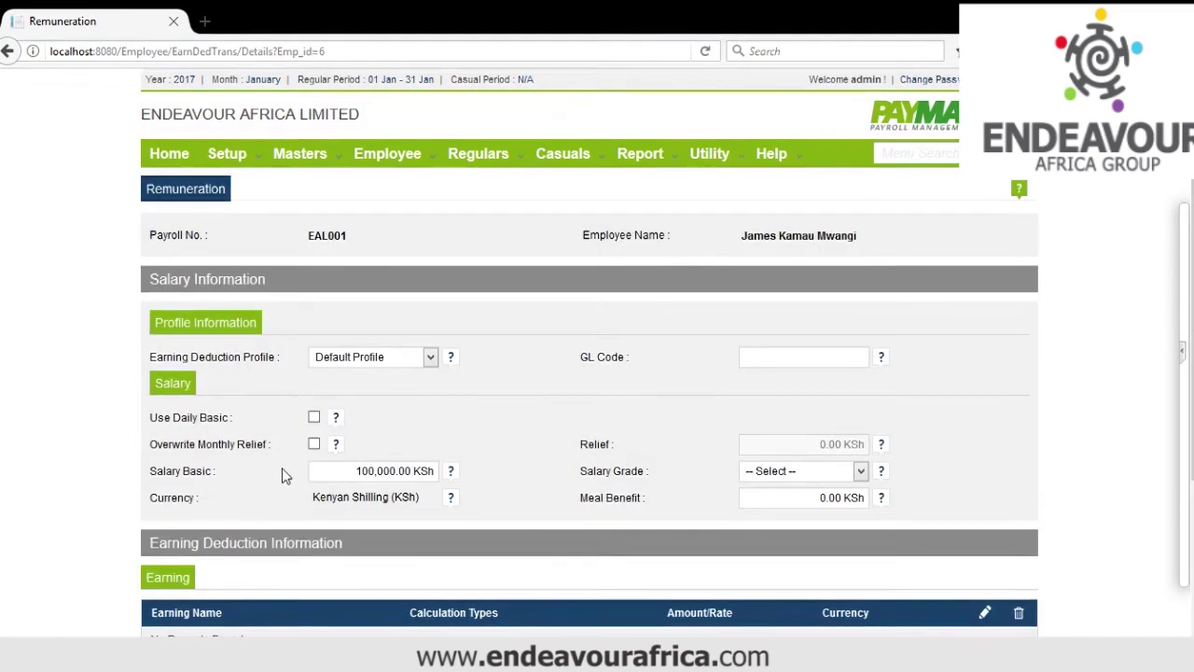
scroll(512, 517, down, 3)
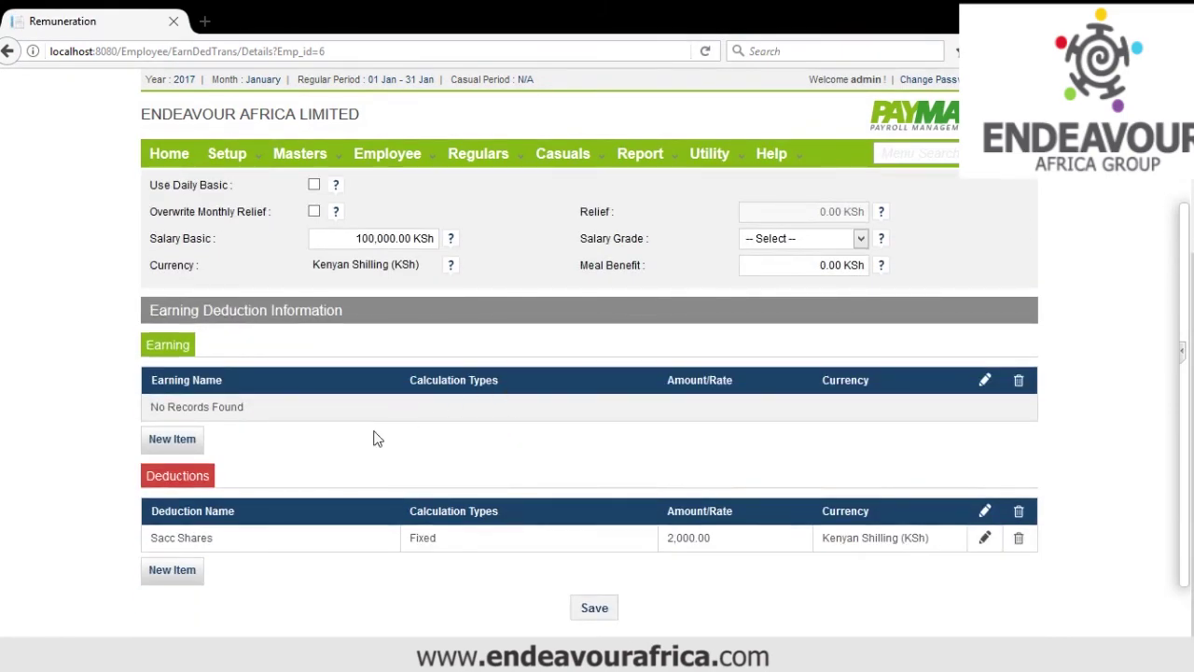
click(1180, 350)
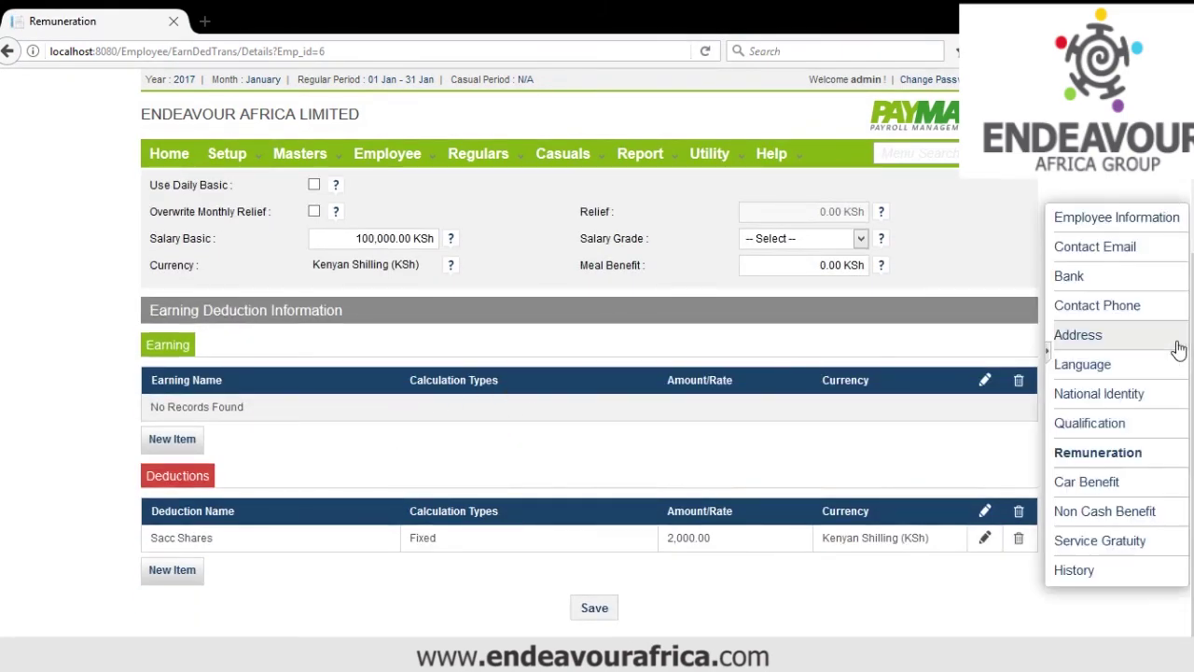
Step: Start a car benefit with saloon/hatchback body and Owned vehicle, then close it unsaved
click(1079, 492)
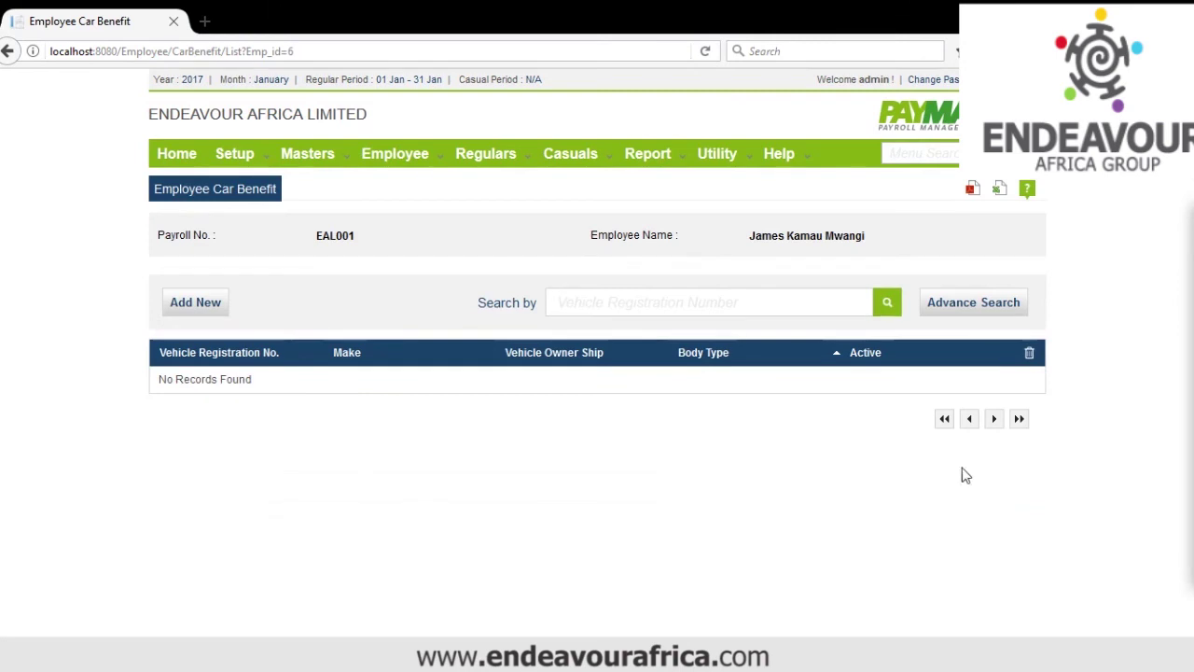
click(174, 302)
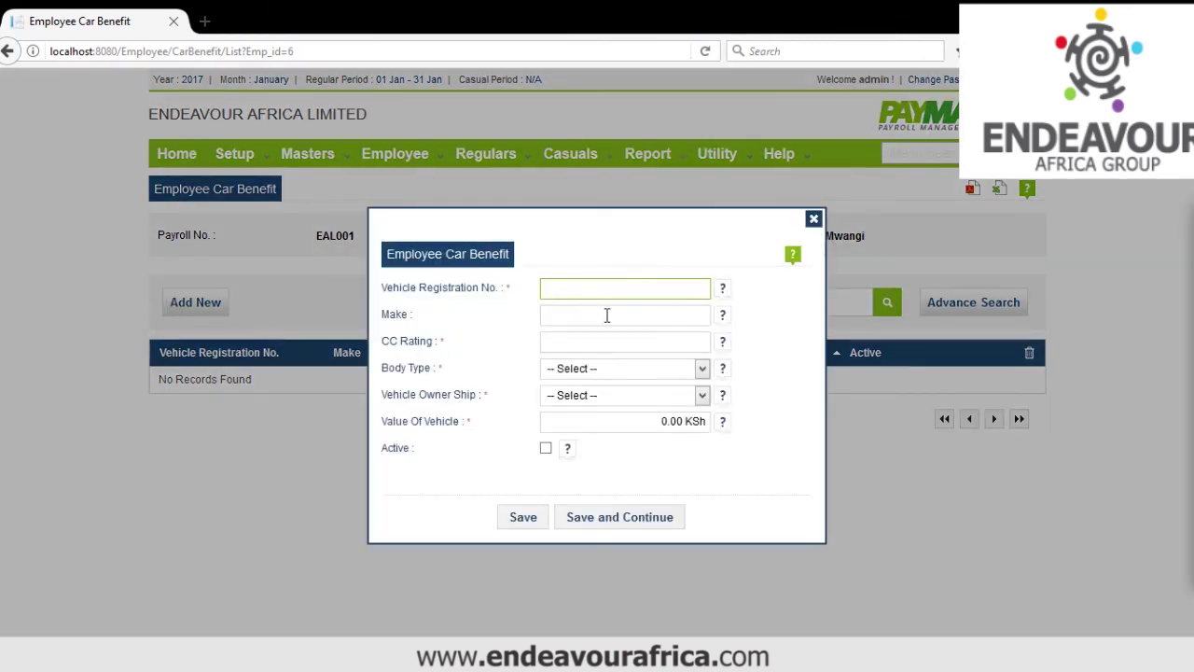
click(606, 316)
click(597, 345)
click(616, 377)
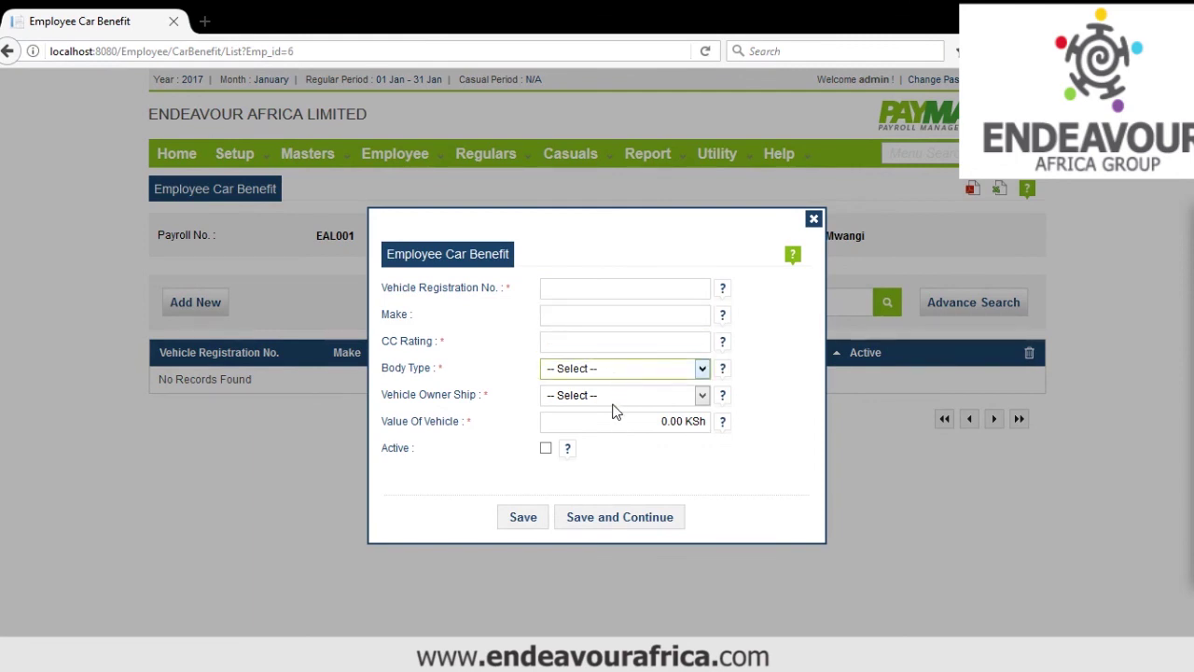
key(Down)
key(Tab)
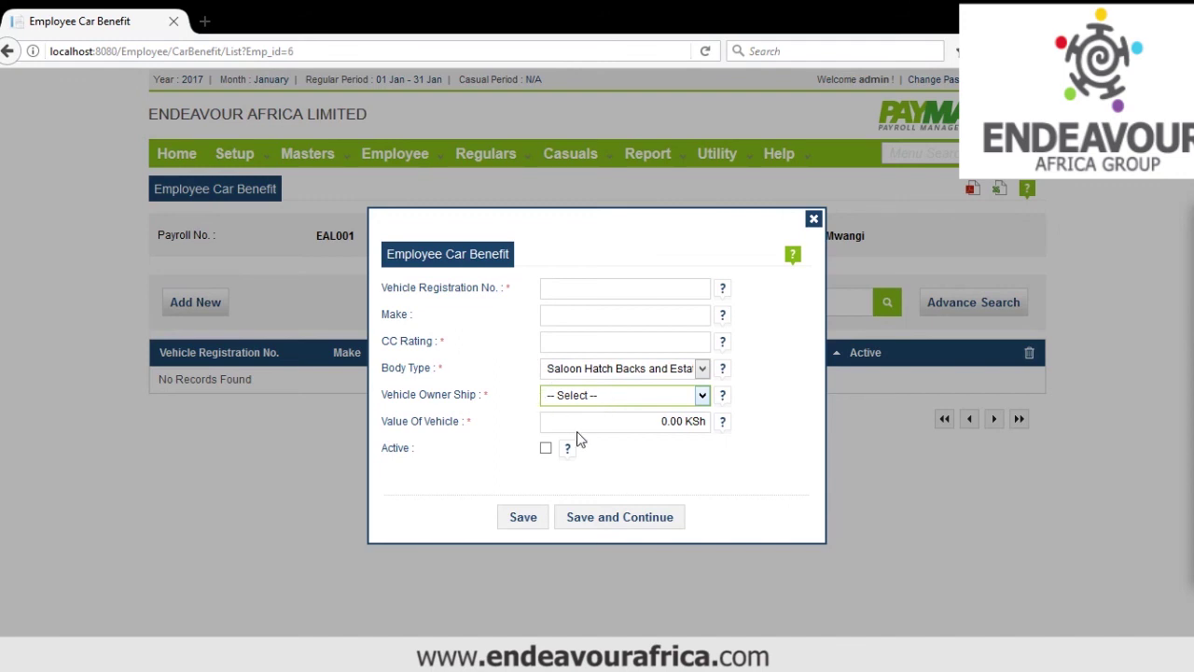
key(Down)
key(Tab)
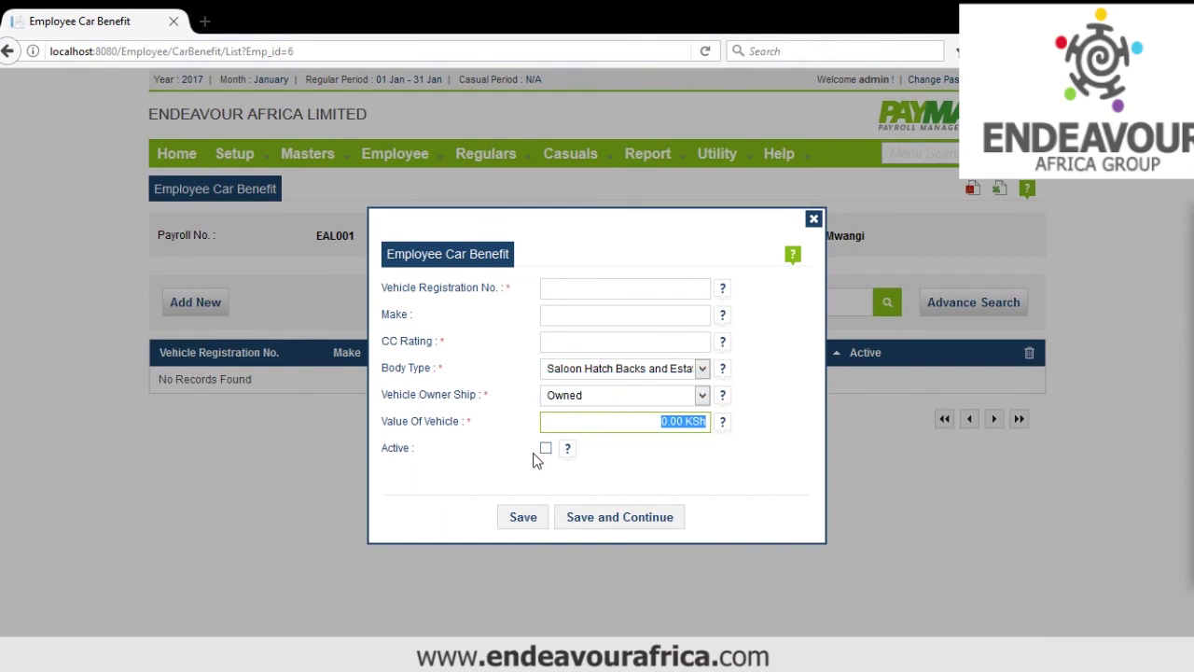
click(812, 220)
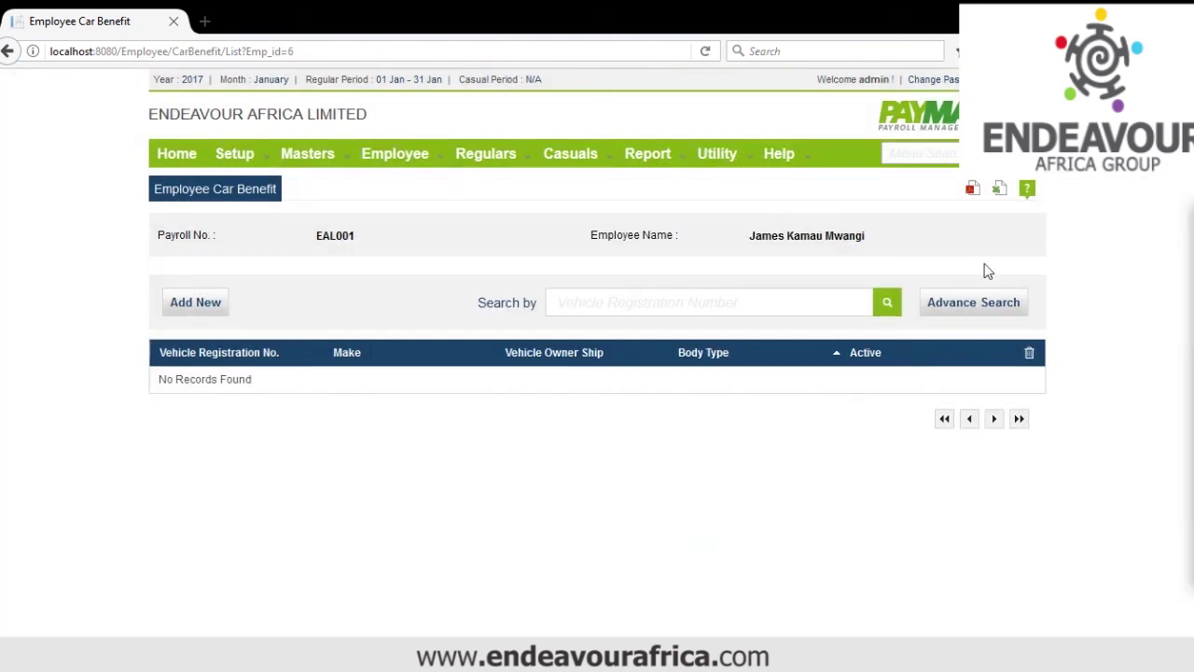
Step: Add a new non-cash benefit for EAL001 under group SERVICES, choosing Electricity
mouse_move(1189, 350)
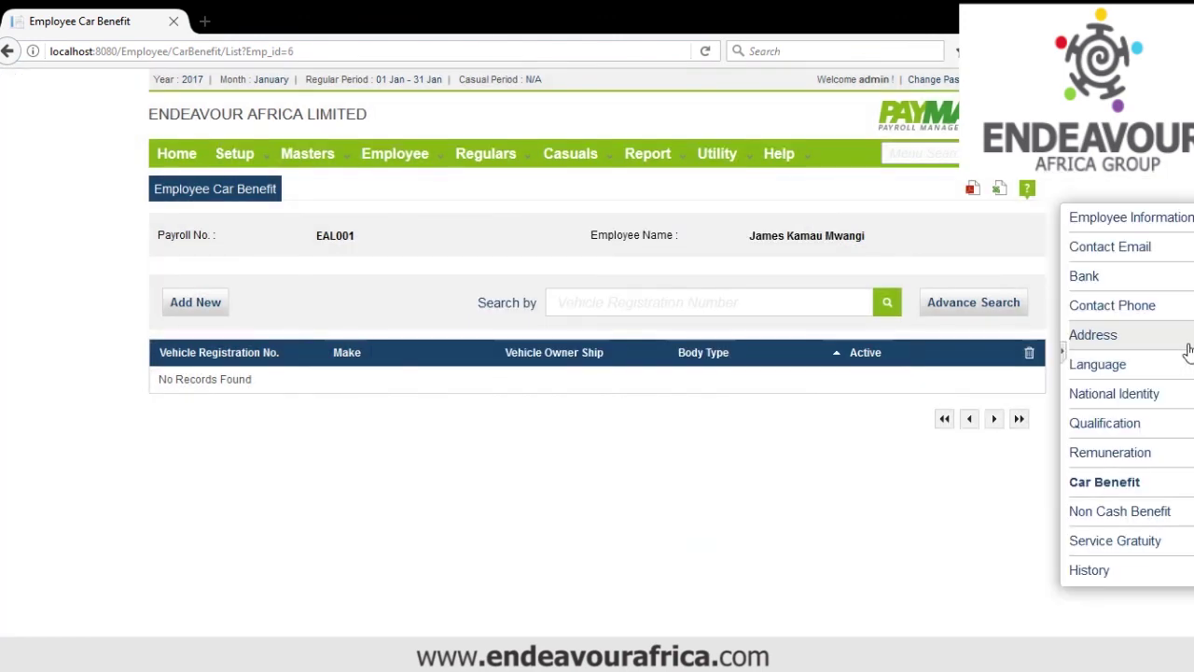
click(1131, 527)
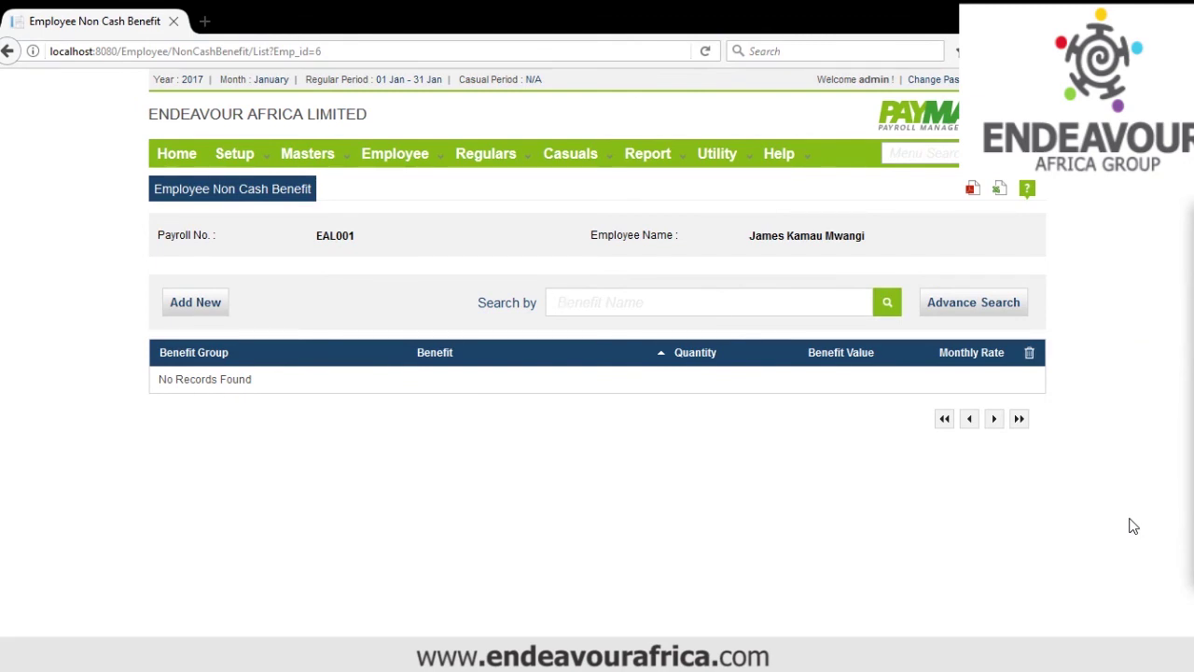
click(197, 307)
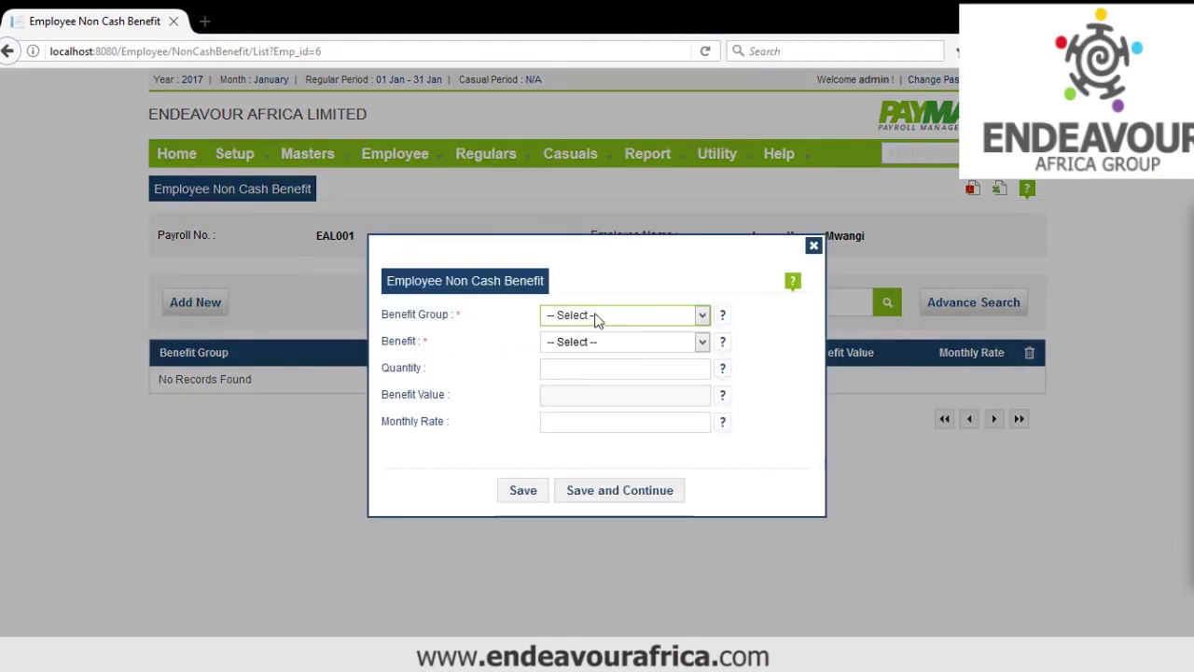
click(572, 393)
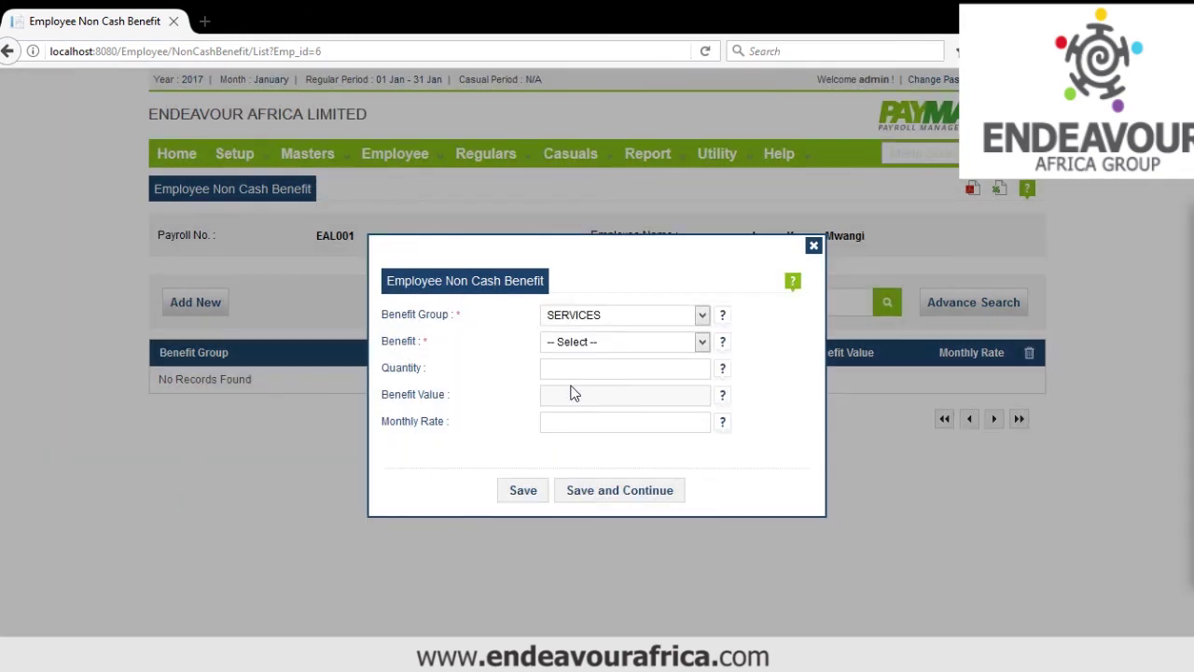
click(575, 346)
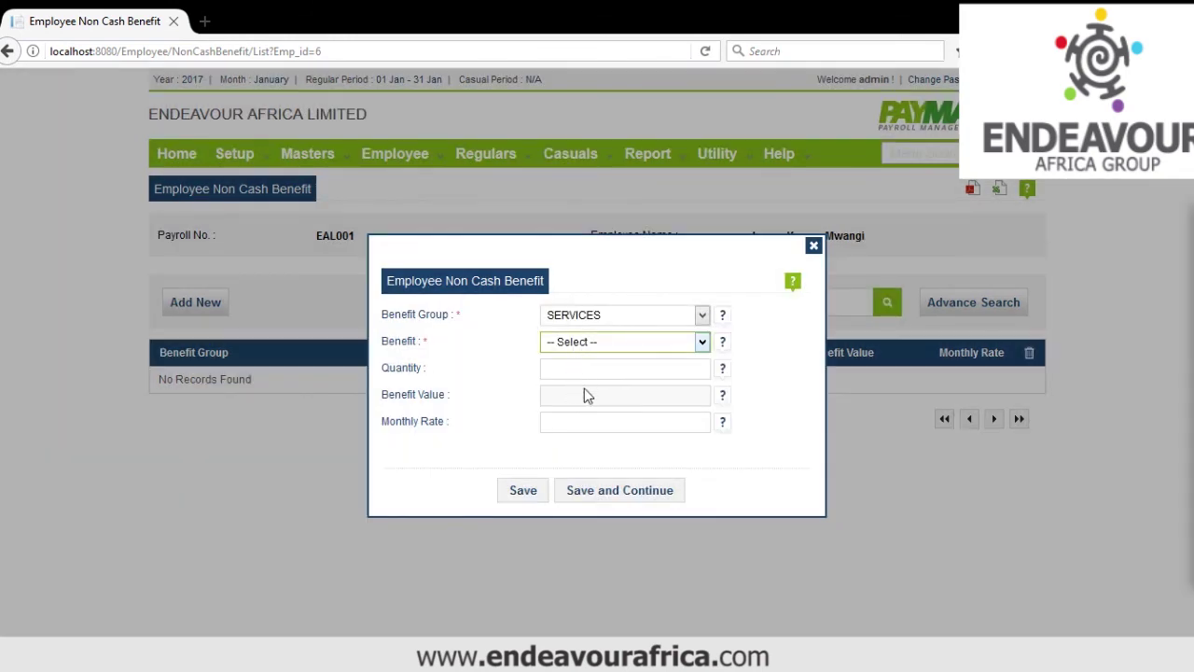
click(577, 401)
click(610, 369)
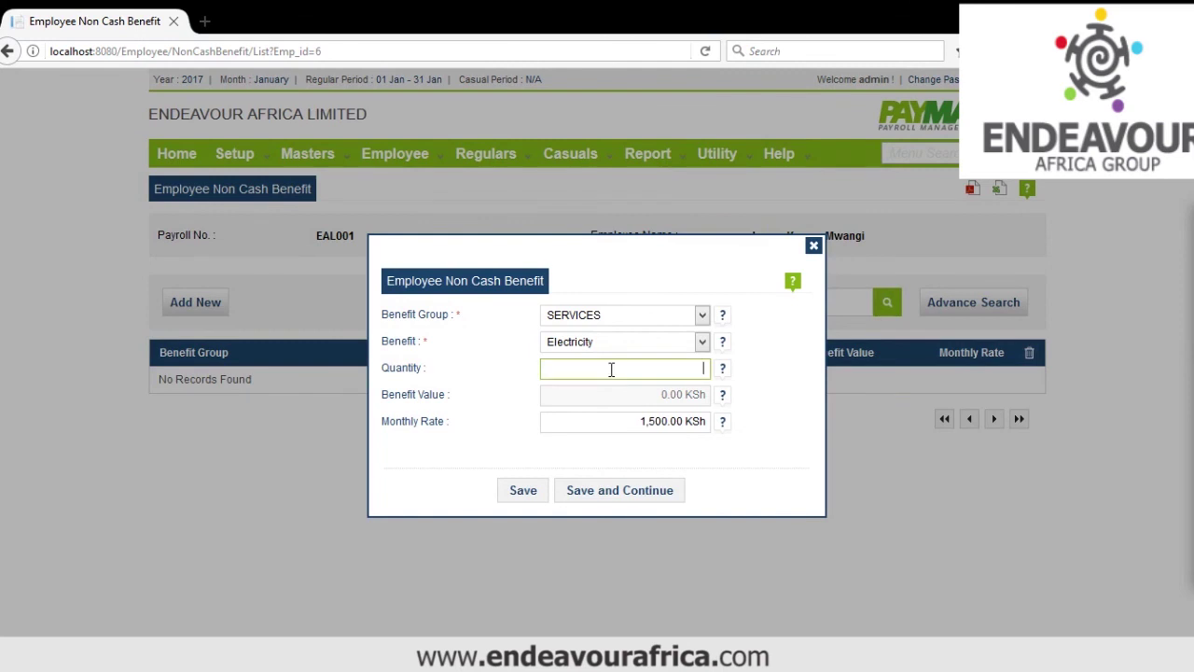
Step: Set quantity 1 and monthly rate 2,500, then save the Electricity benefit
text(1)
click(595, 421)
drag(594, 422, 709, 426)
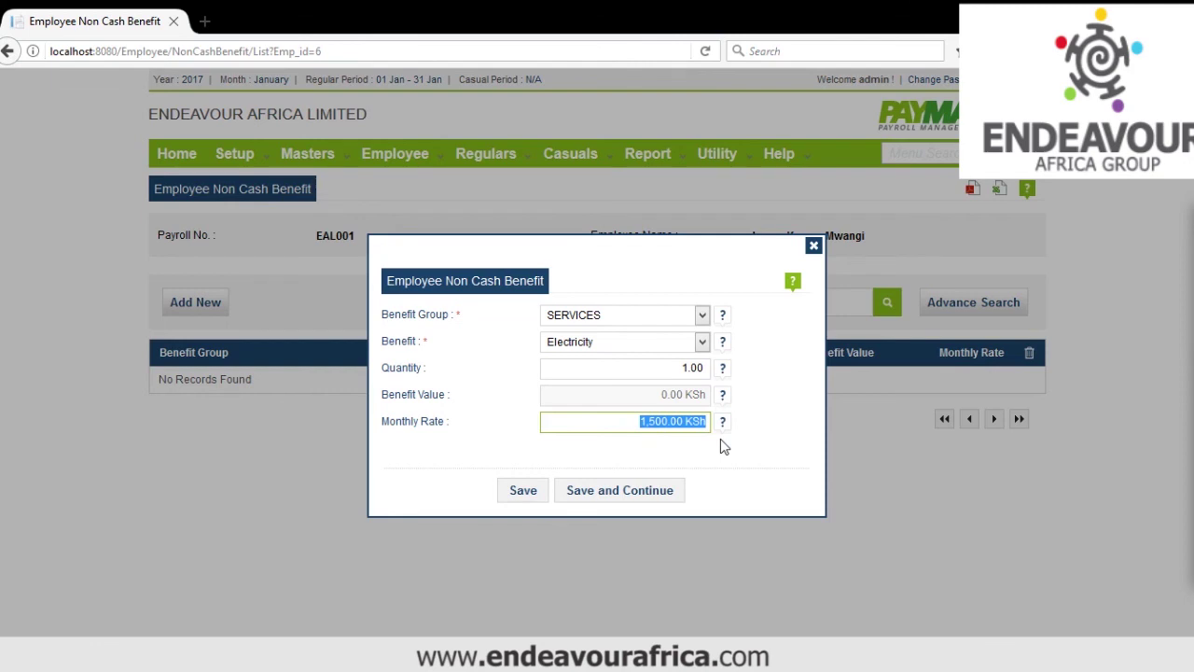
text(2,500)
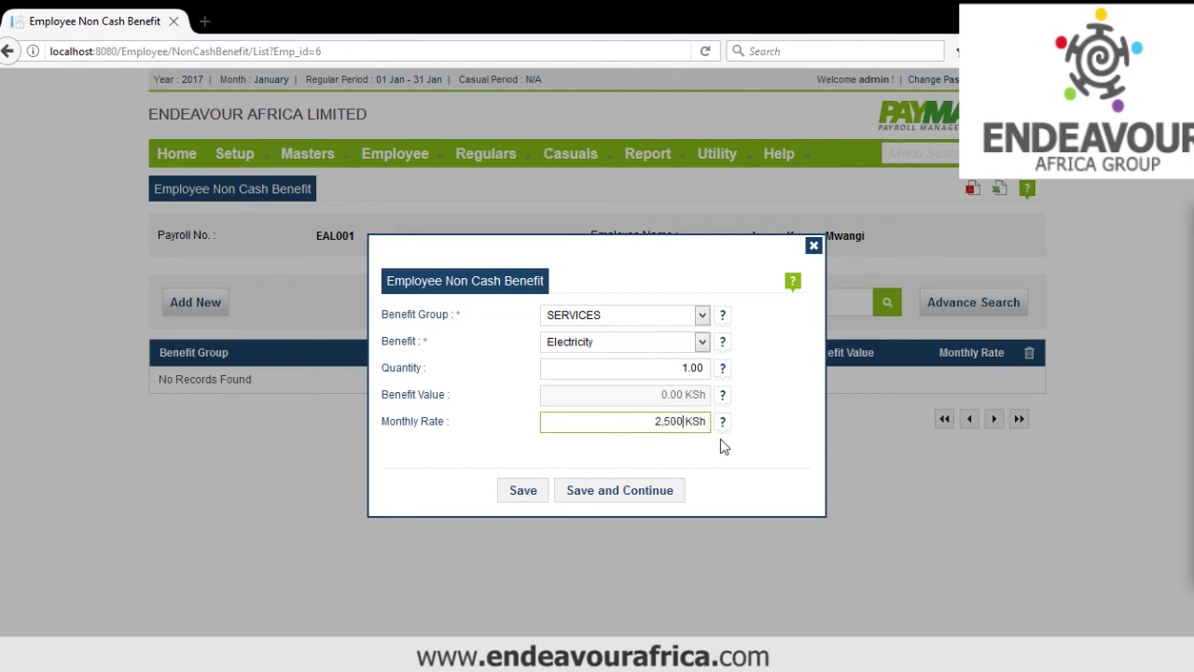
click(524, 491)
click(591, 390)
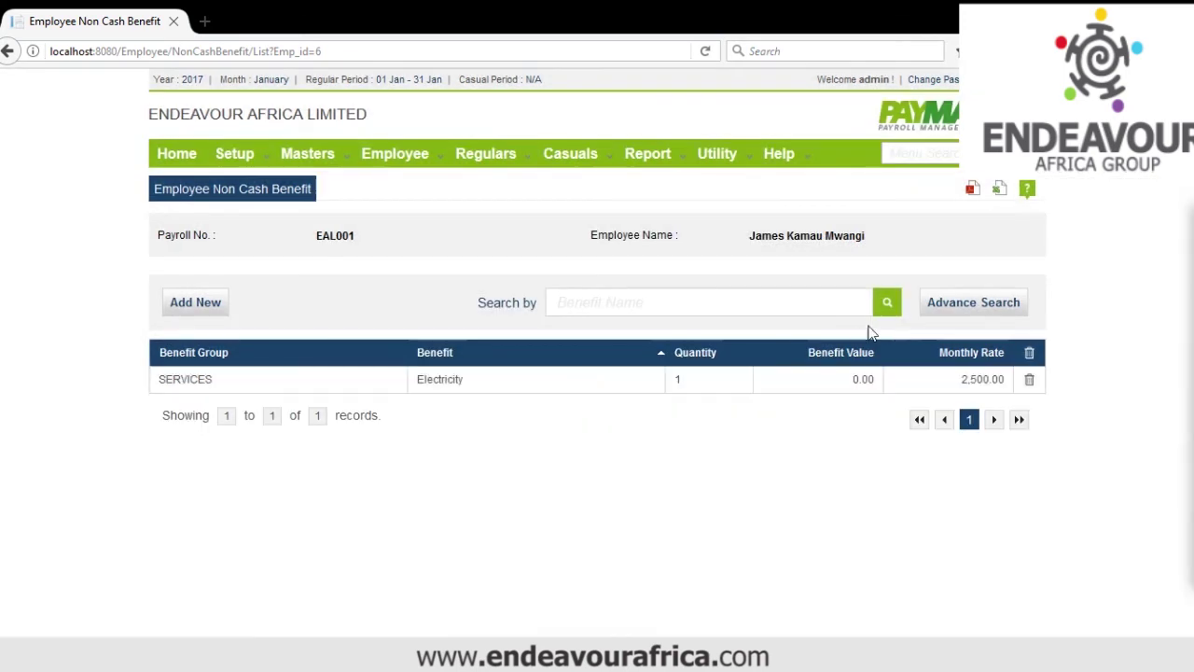
Step: Show EAL001's Service Gratuity record, a 2017 row with all amounts 0.00
mouse_move(1181, 352)
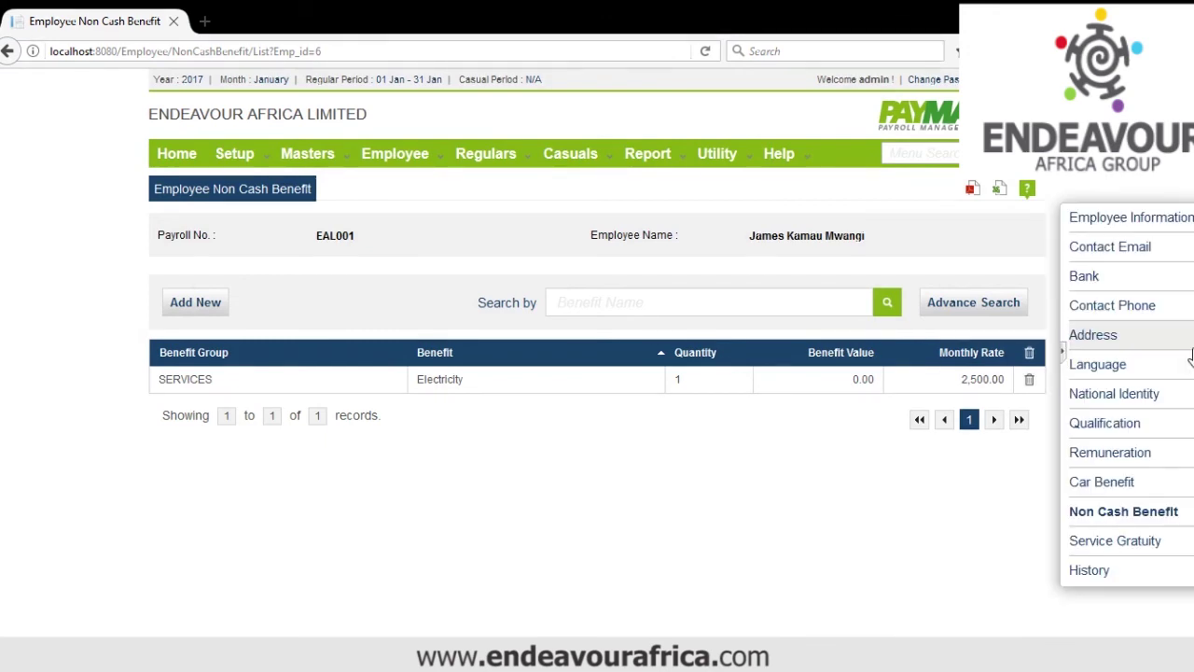
click(1101, 544)
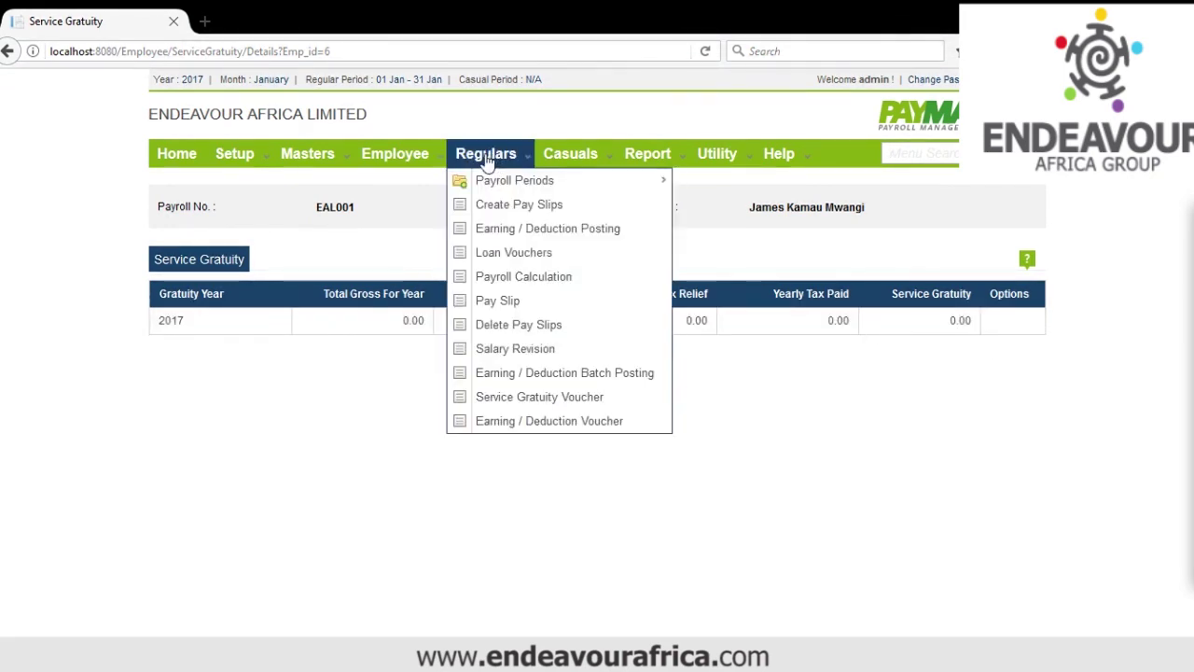
Step: Open EAL001's joining history and sort it by Date Of Joining (01/01/2017)
mouse_move(370, 163)
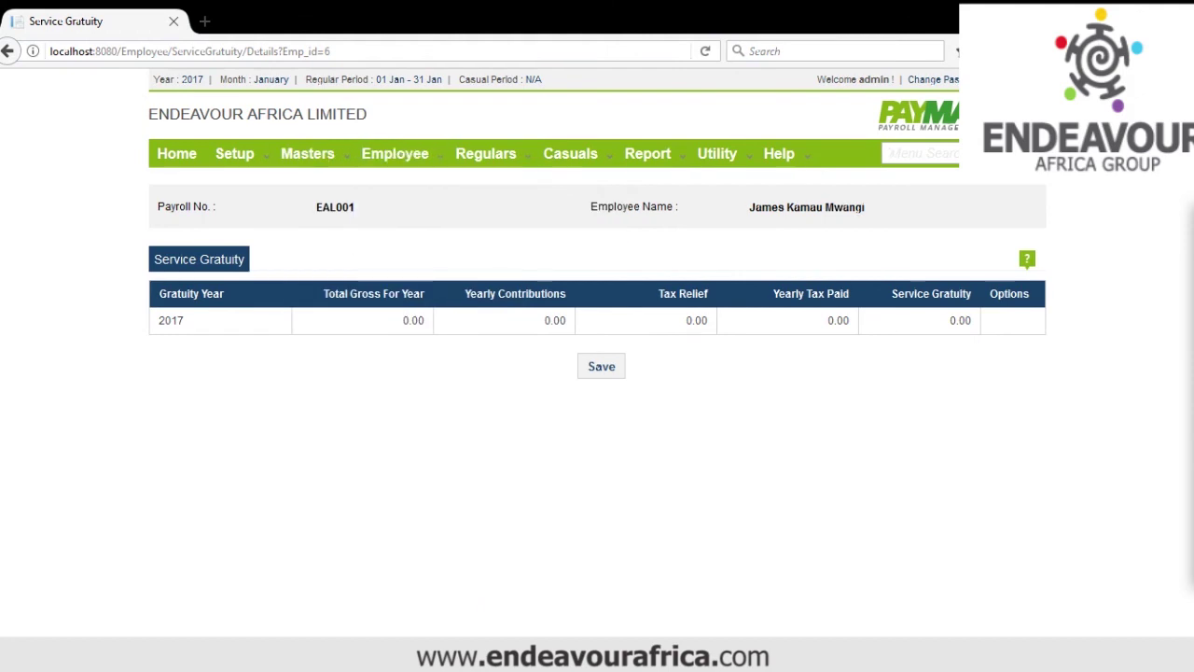
mouse_move(1191, 349)
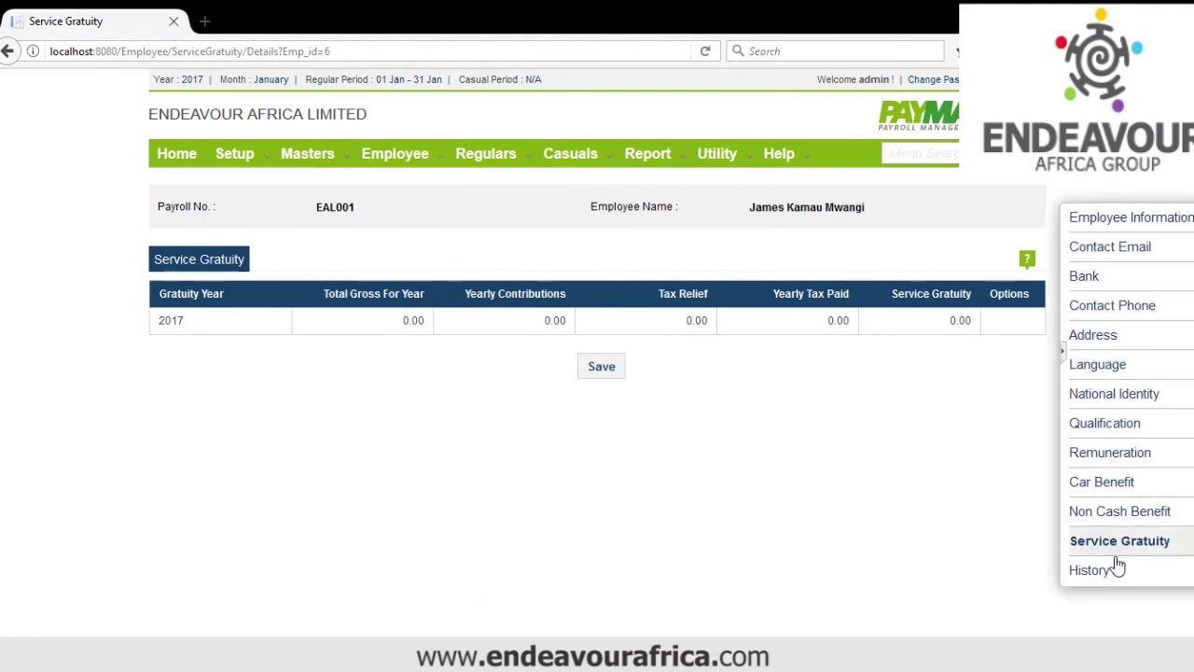
click(1093, 580)
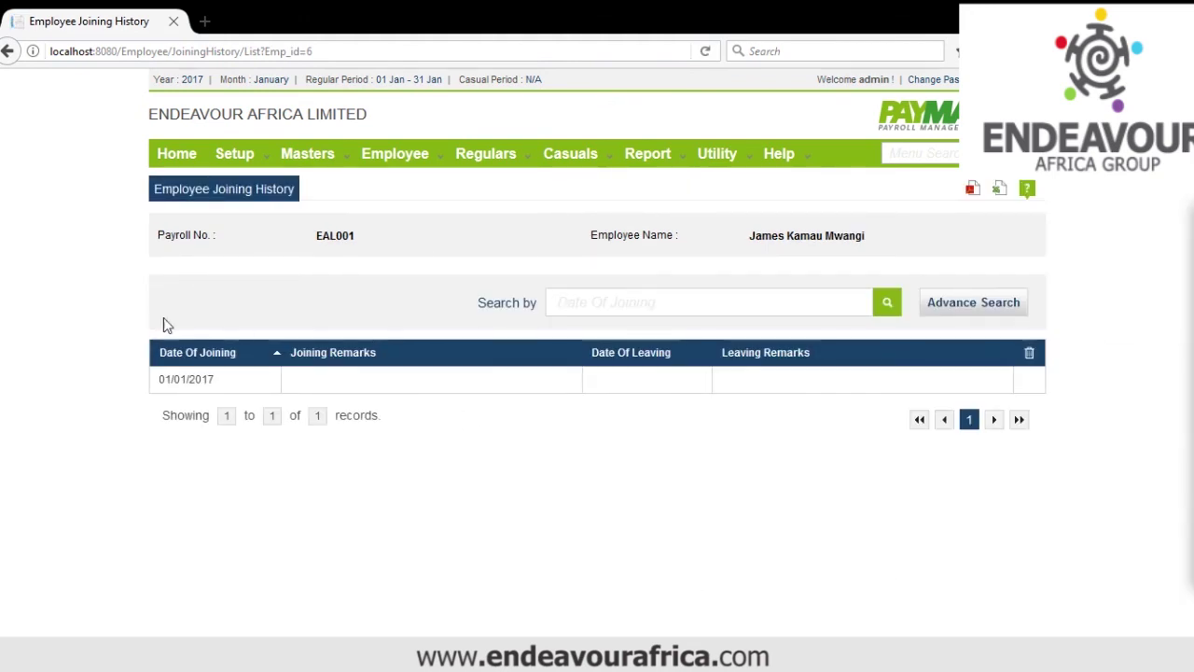
click(213, 354)
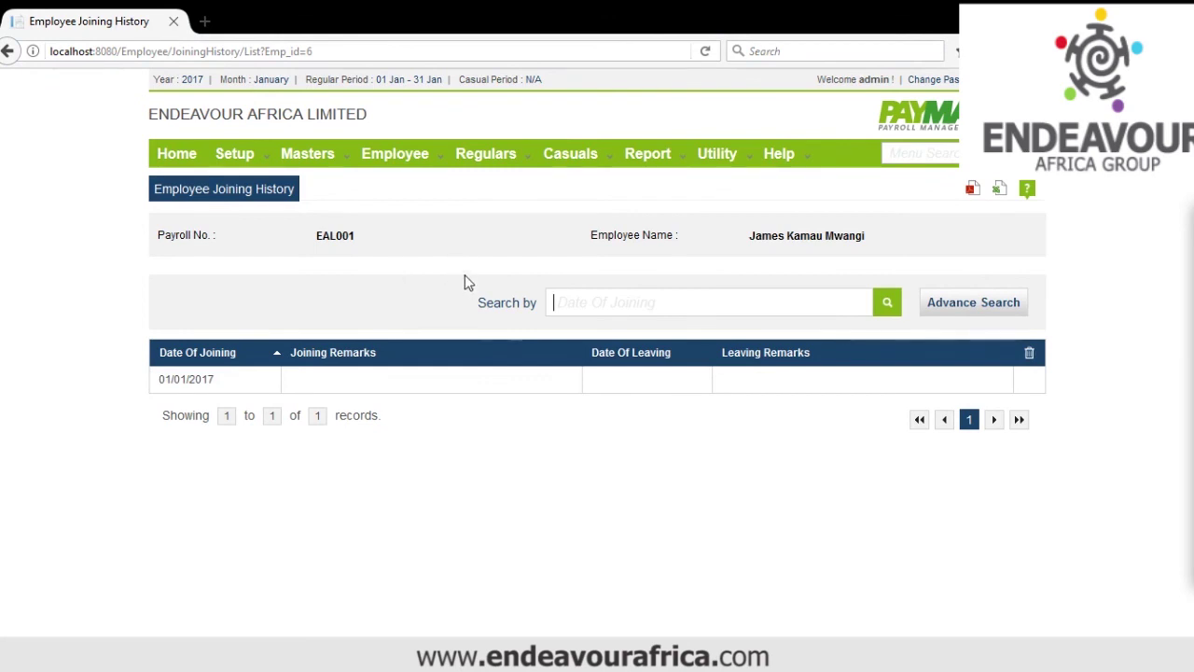
mouse_move(397, 168)
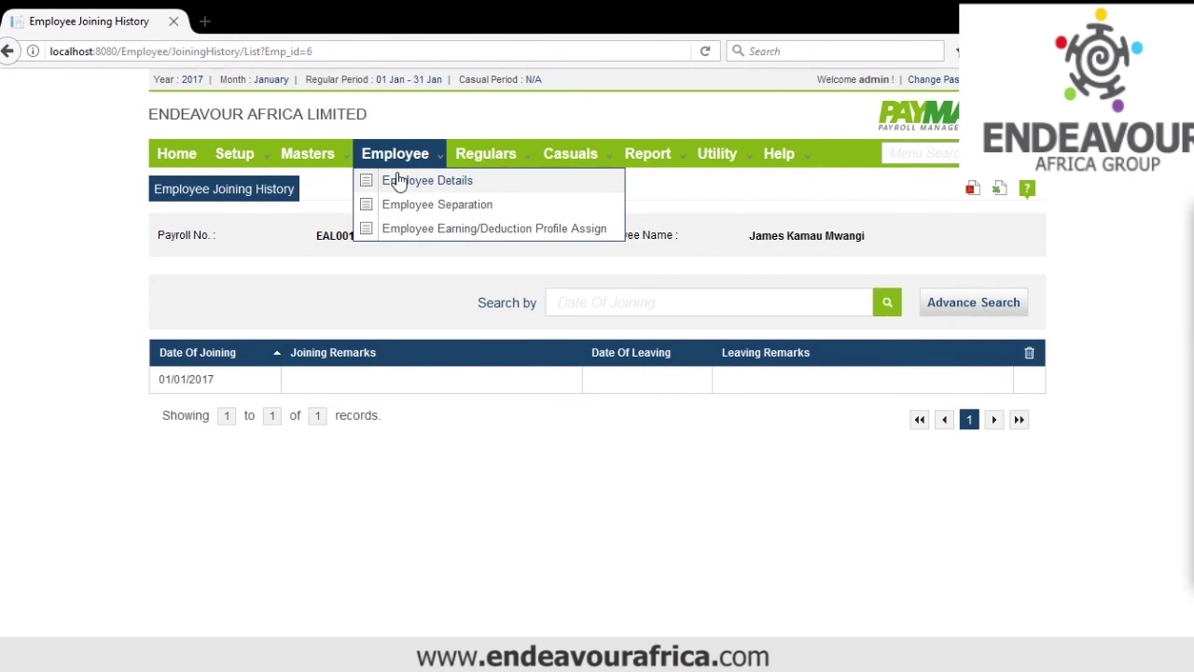
Step: Start a new Employee Separation entry and select employee EAL001 from the lookup
click(403, 214)
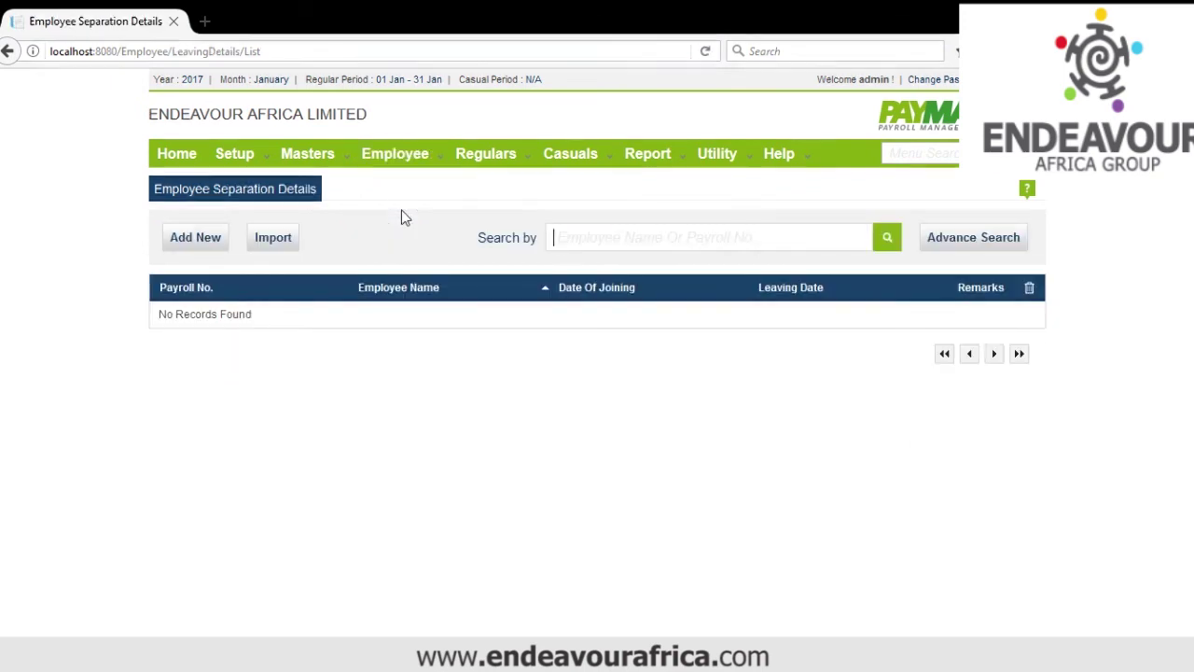
click(204, 244)
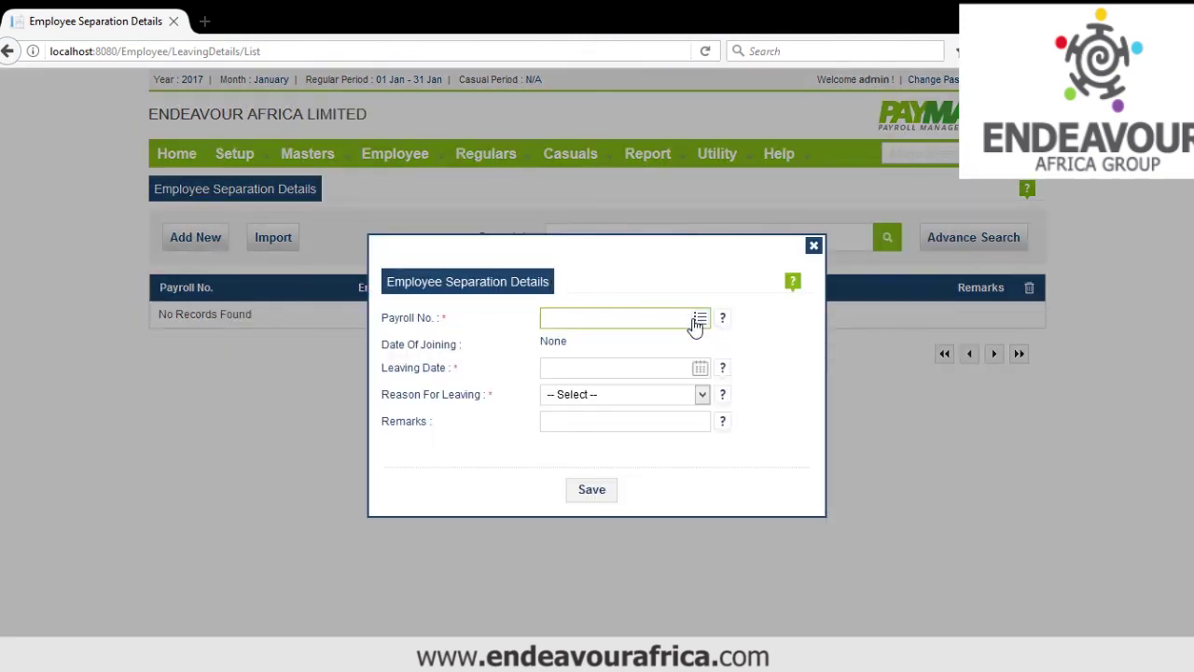
click(698, 321)
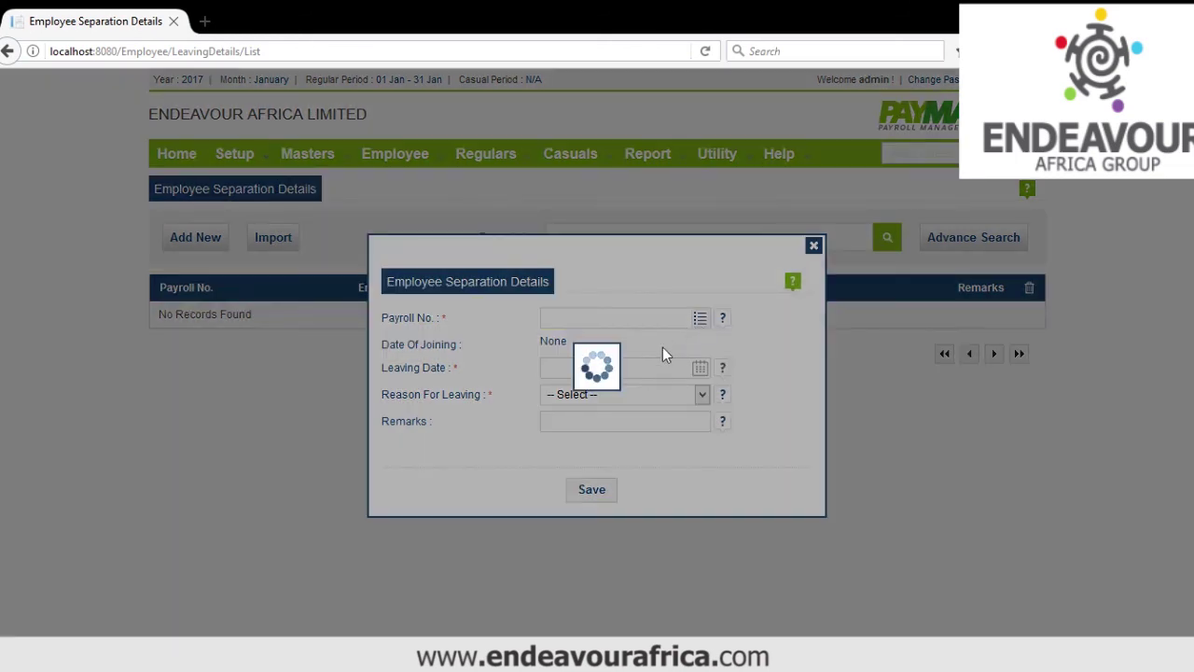
click(512, 431)
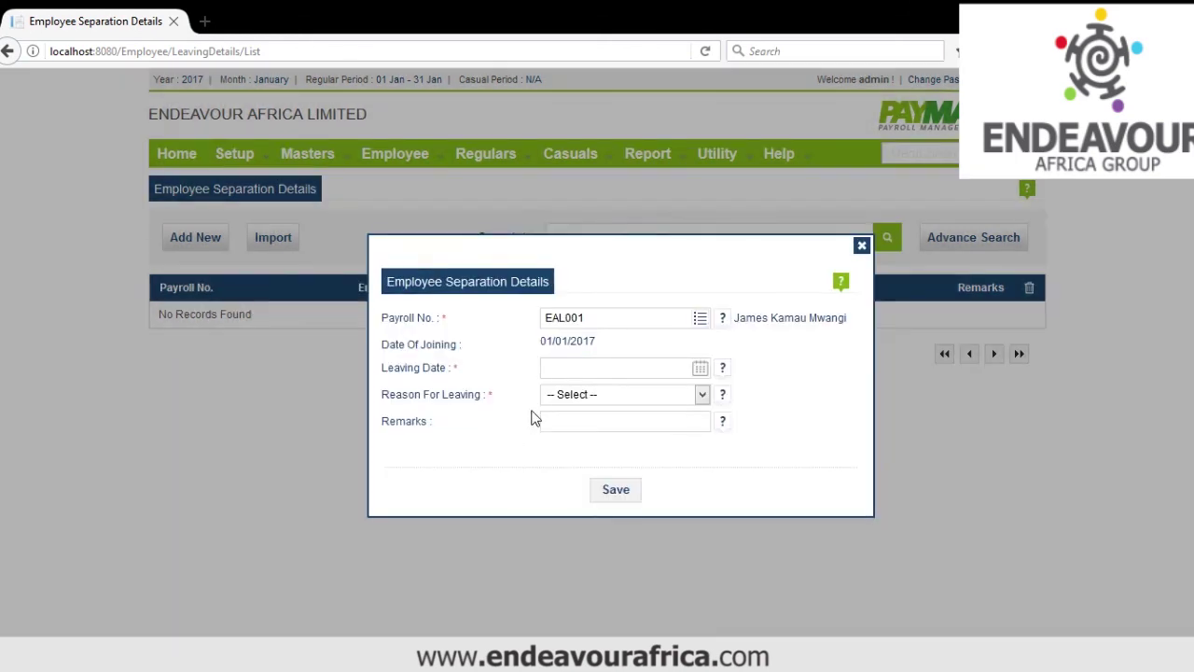
Step: Set leaving date 19/09/2017 and reason Termination, then close the form unsaved
click(694, 374)
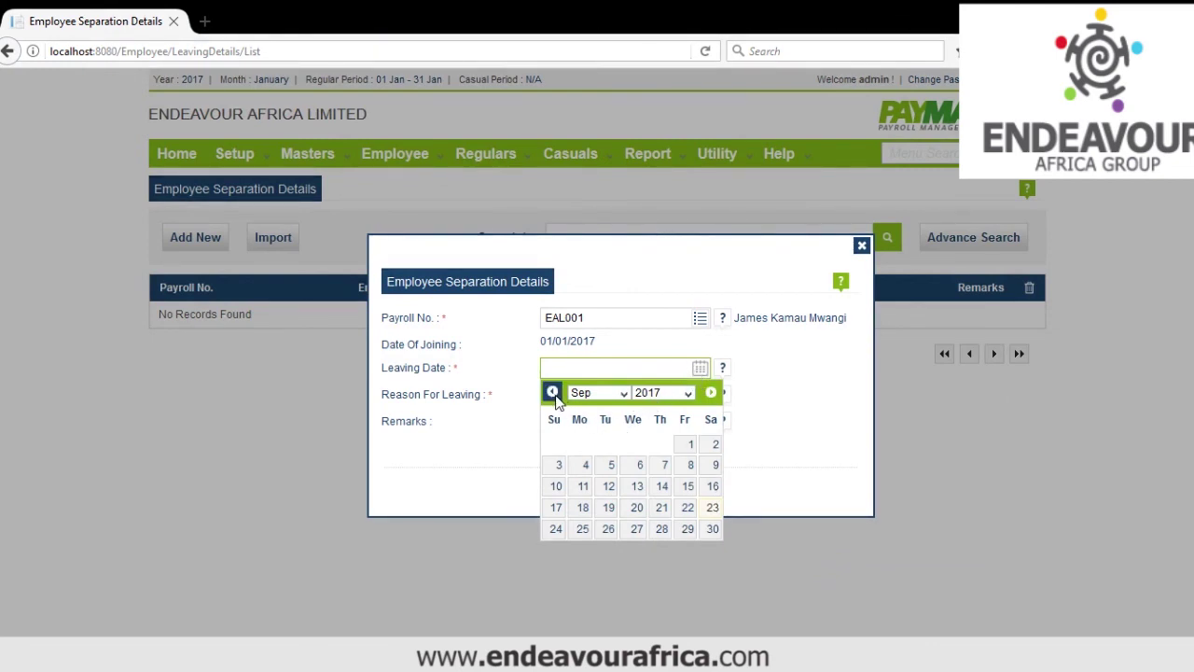
click(607, 509)
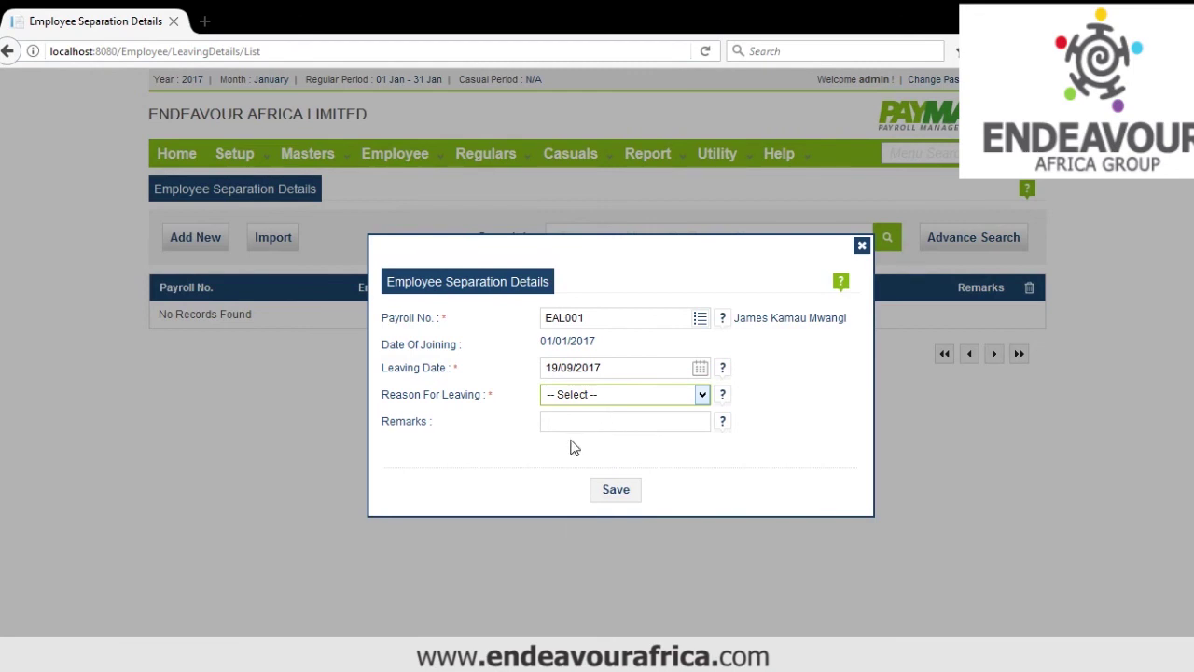
key(t)
click(860, 247)
click(421, 166)
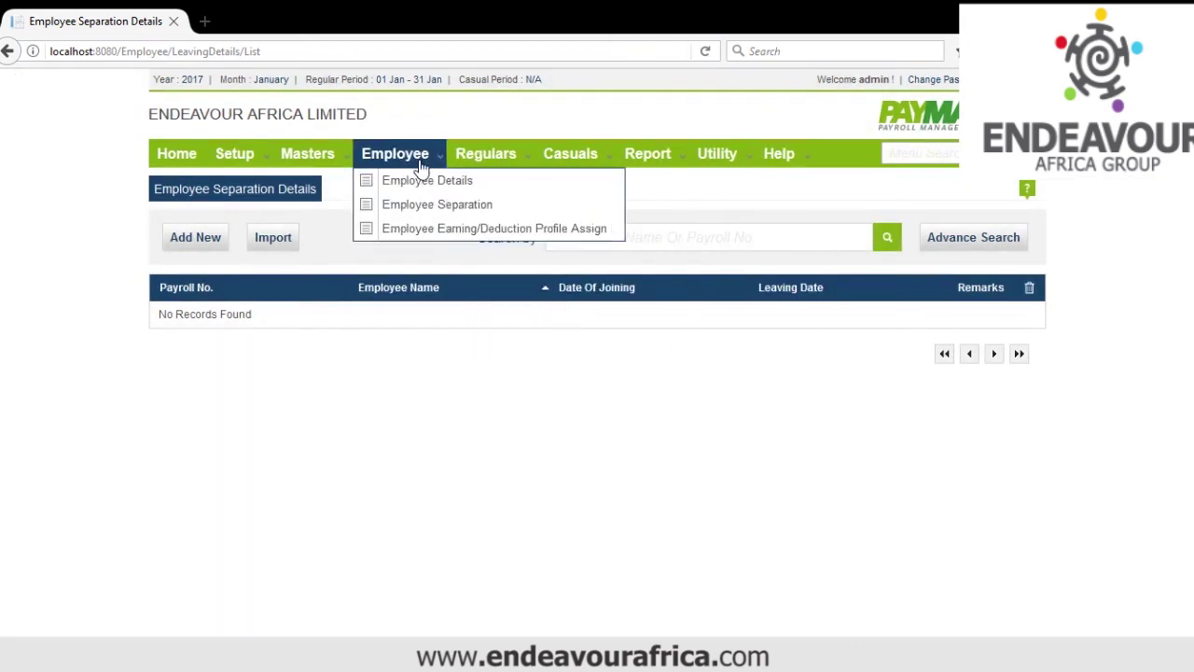